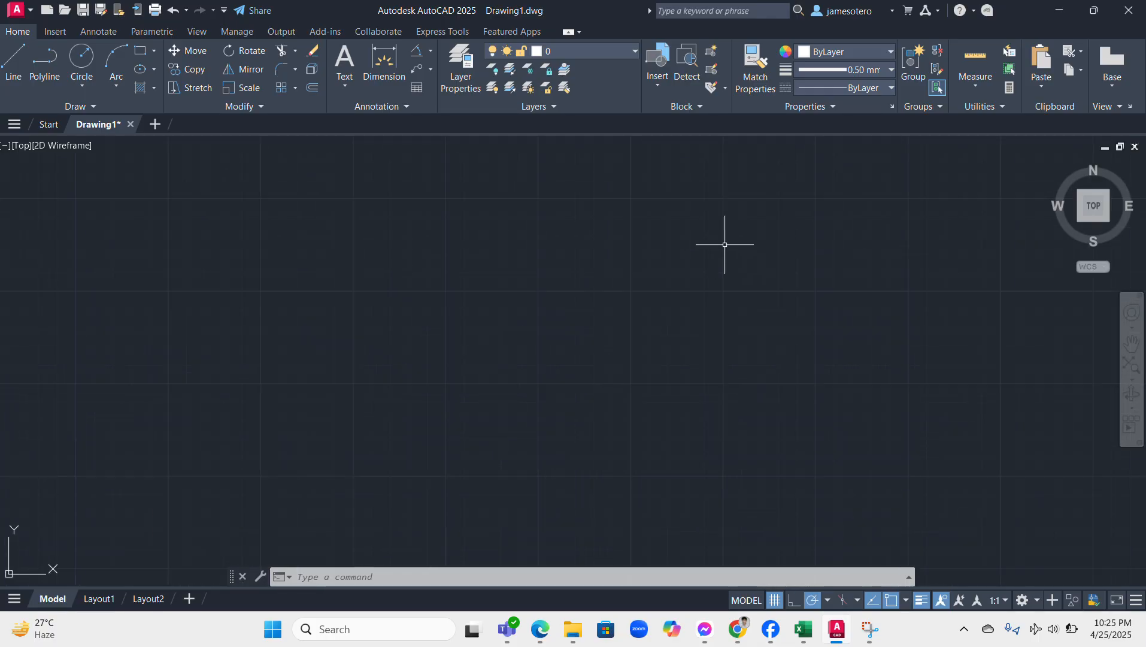
Step: Switch to Messenger and open the reference photo of the two woven patterns from the chat about the CAD pattern
{"action": "left_click", "coordinate": [704, 632]}
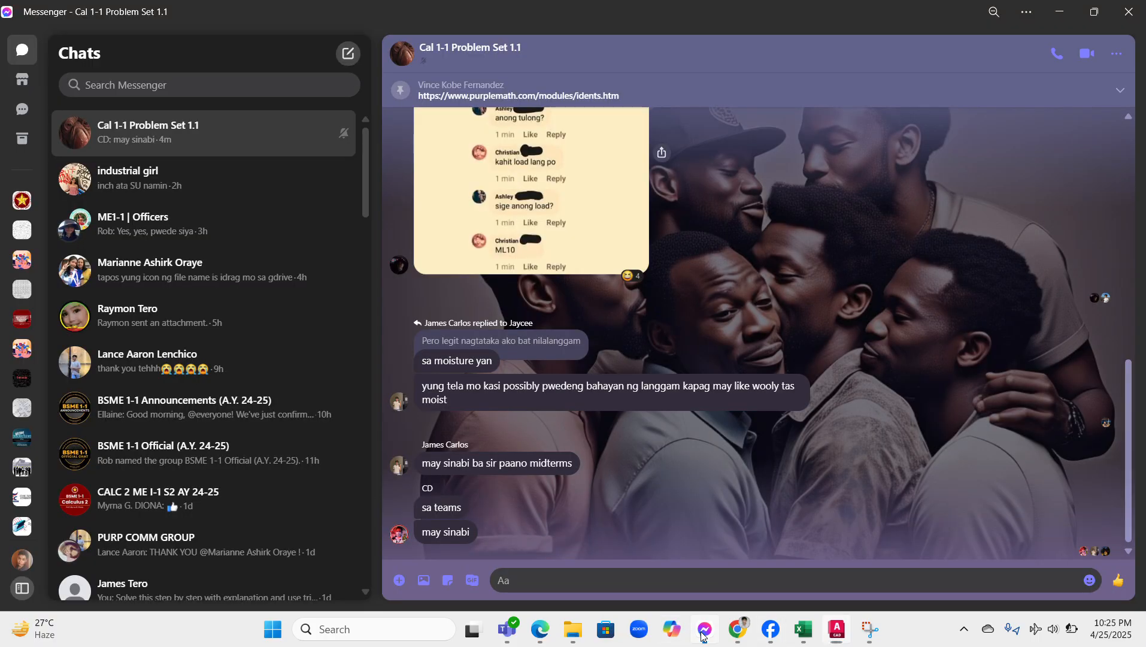
{"action": "left_click", "coordinate": [172, 187]}
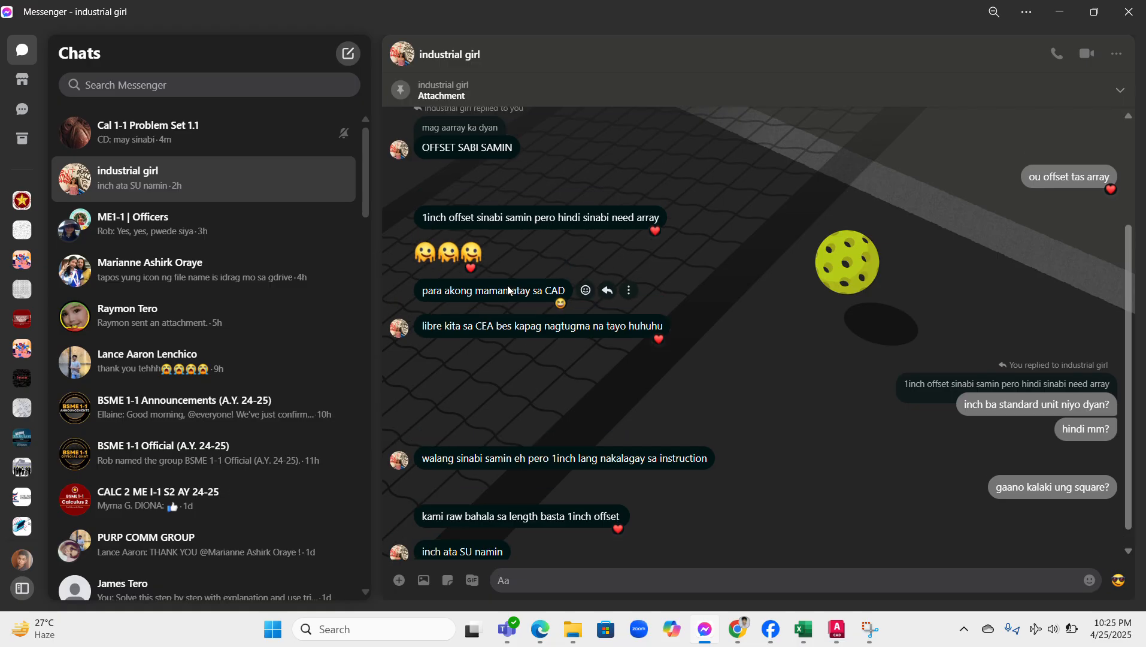
{"action": "scroll", "coordinate": [538, 289], "scroll_direction": "up", "scroll_amount": 6}
{"action": "scroll", "coordinate": [537, 290], "scroll_direction": "up", "scroll_amount": 6}
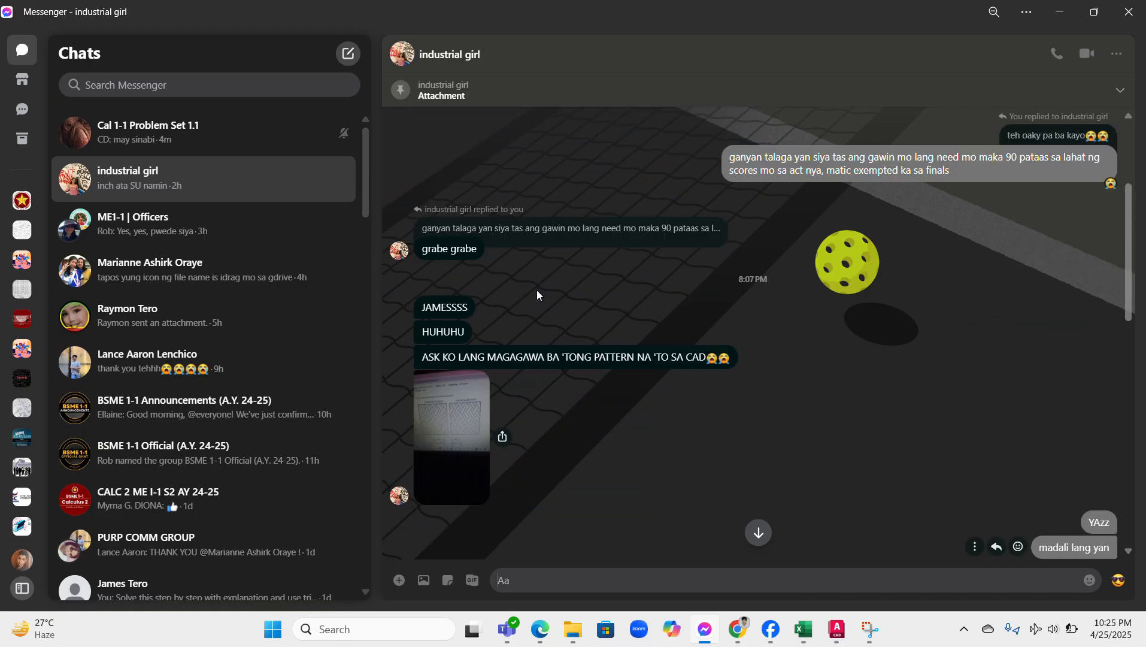
{"action": "left_click", "coordinate": [439, 455]}
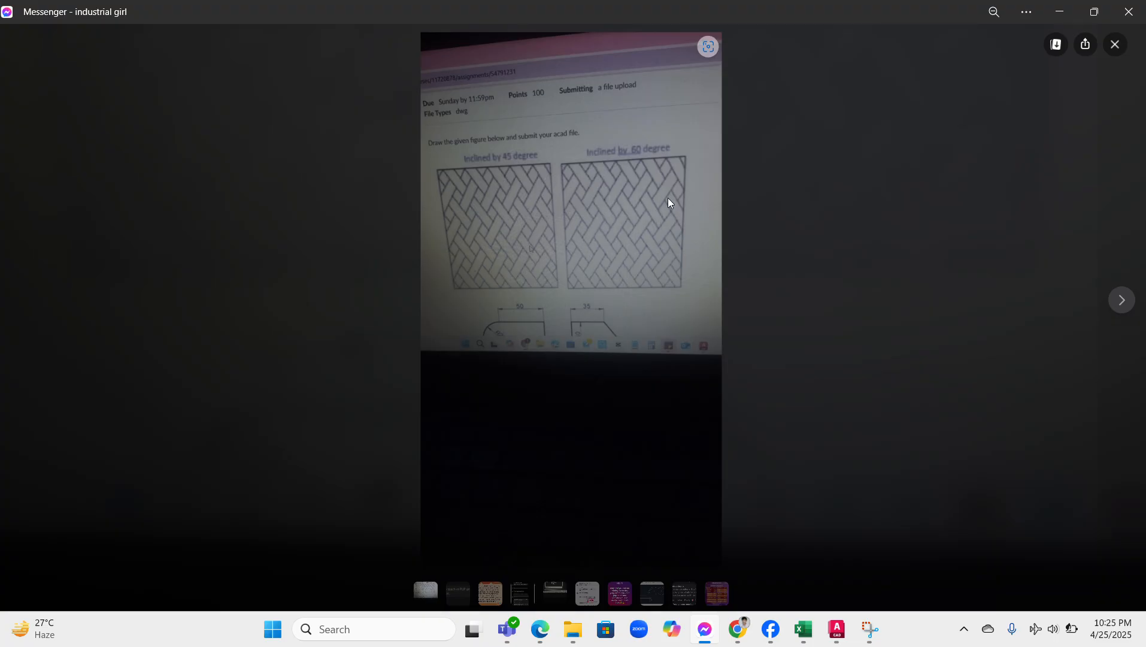
Step: Switch to AutoCAD and draw a 55 by 55 square in the empty drawing with the Rectangle command
{"action": "left_click", "coordinate": [836, 629]}
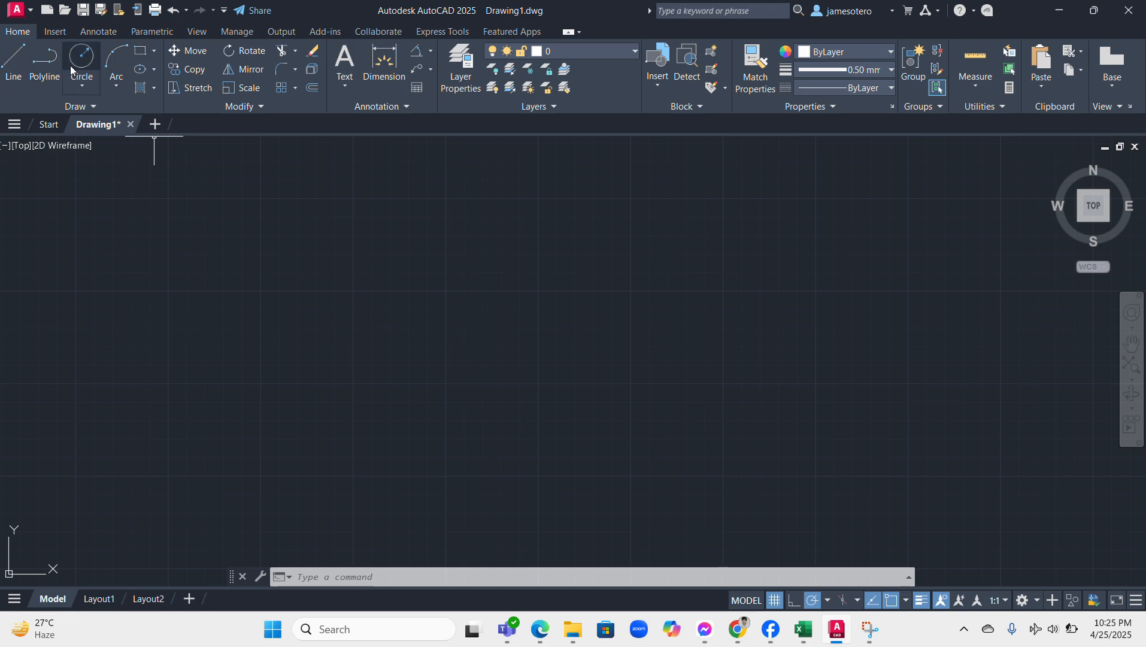
{"action": "left_click", "coordinate": [141, 54]}
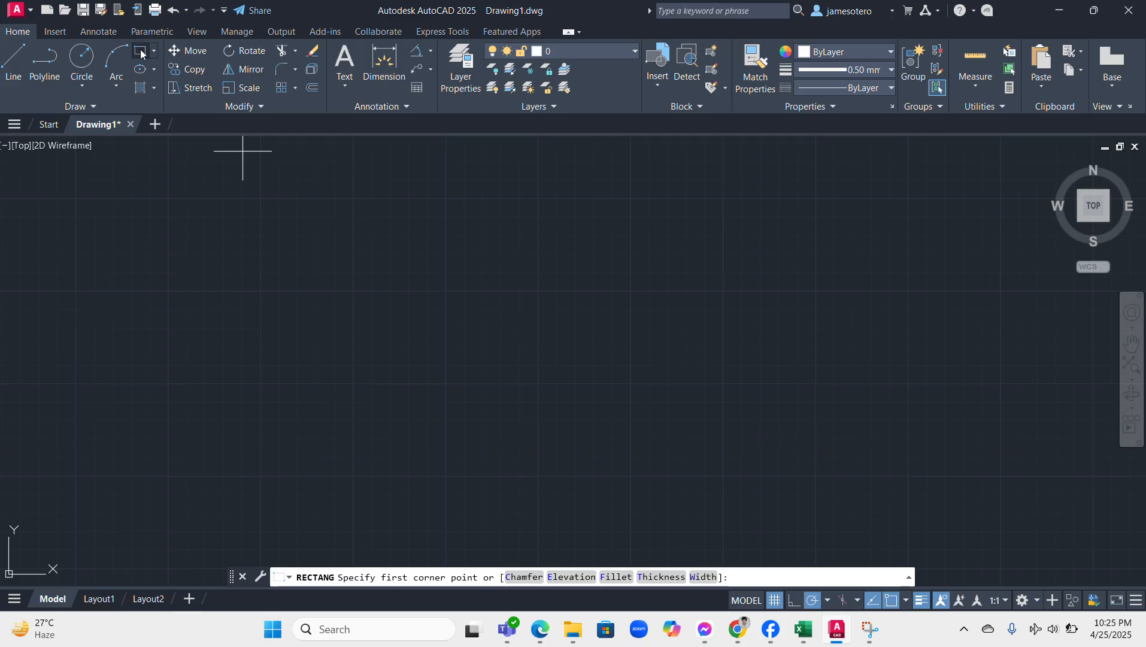
{"action": "left_click", "coordinate": [141, 54]}
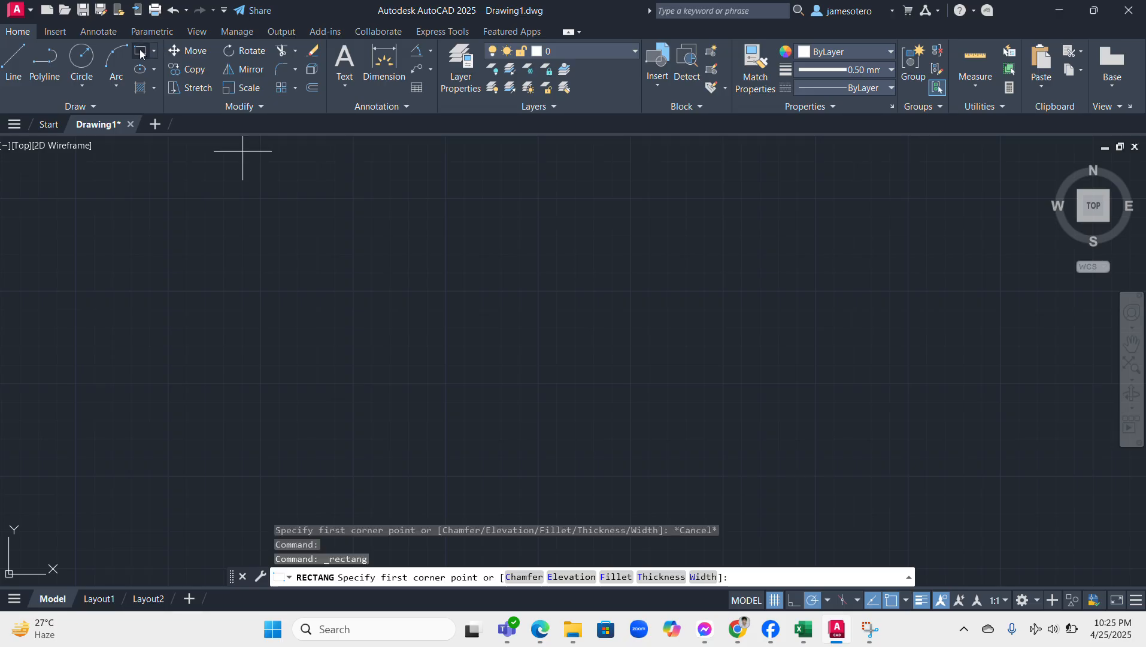
{"action": "left_click", "coordinate": [384, 203]}
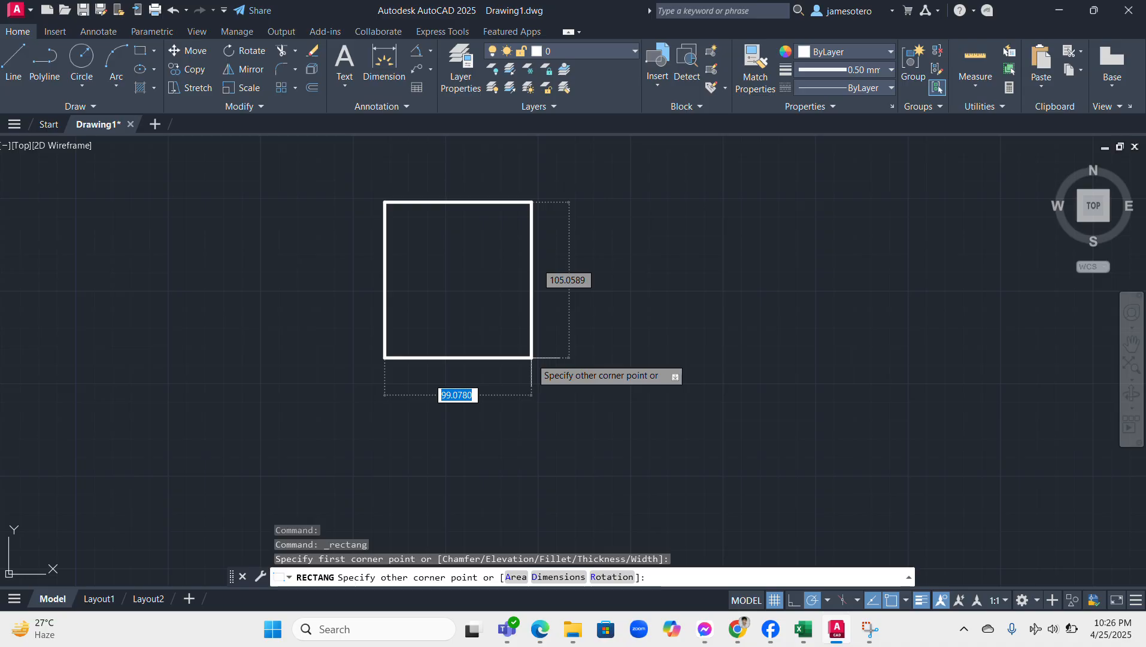
{"action": "type", "text": "55"}
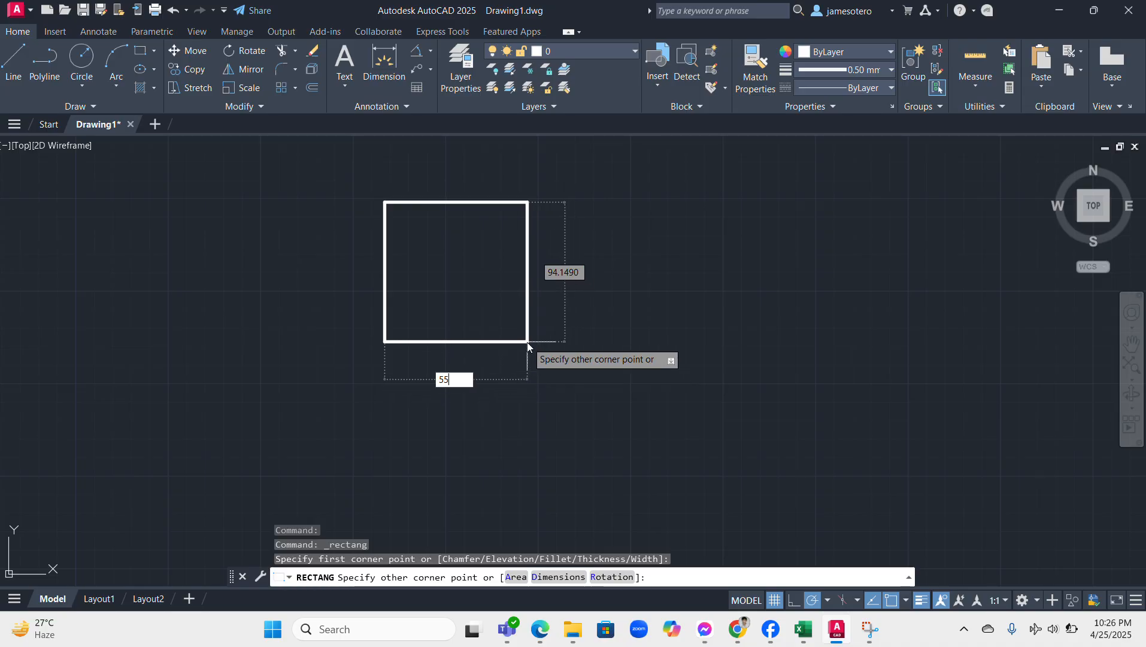
{"action": "key", "text": "Tab"}
{"action": "type", "text": "55"}
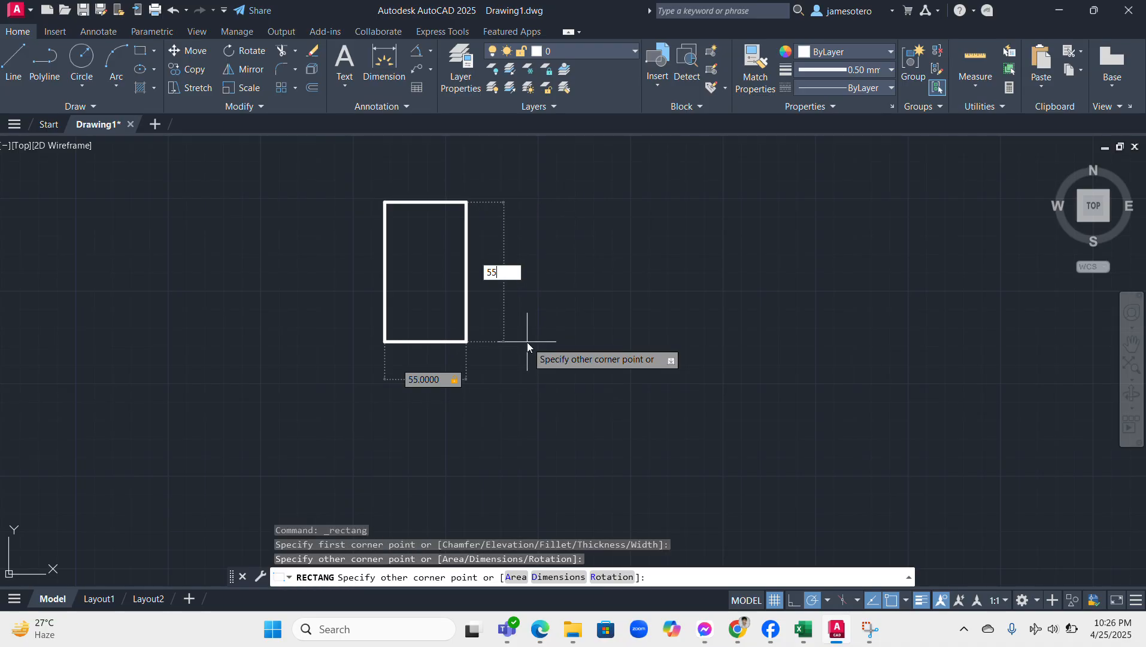
{"action": "key", "text": "Return"}
Step: Draw a vertical line about 9.9 units long straight down from the square's lower-left corner
{"action": "scroll", "coordinate": [403, 166], "scroll_direction": "up", "scroll_amount": 2}
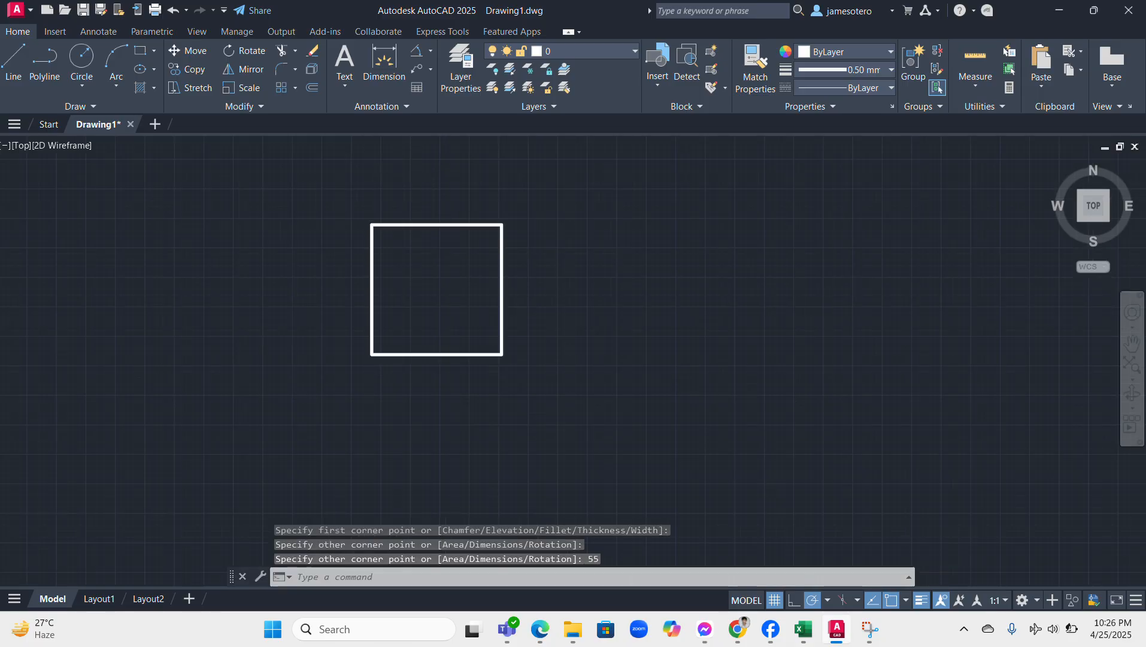
{"action": "scroll", "coordinate": [473, 346], "scroll_direction": "up", "scroll_amount": 4}
{"action": "middle_click_drag", "start_coordinate": [448, 358], "coordinate": [614, 266]}
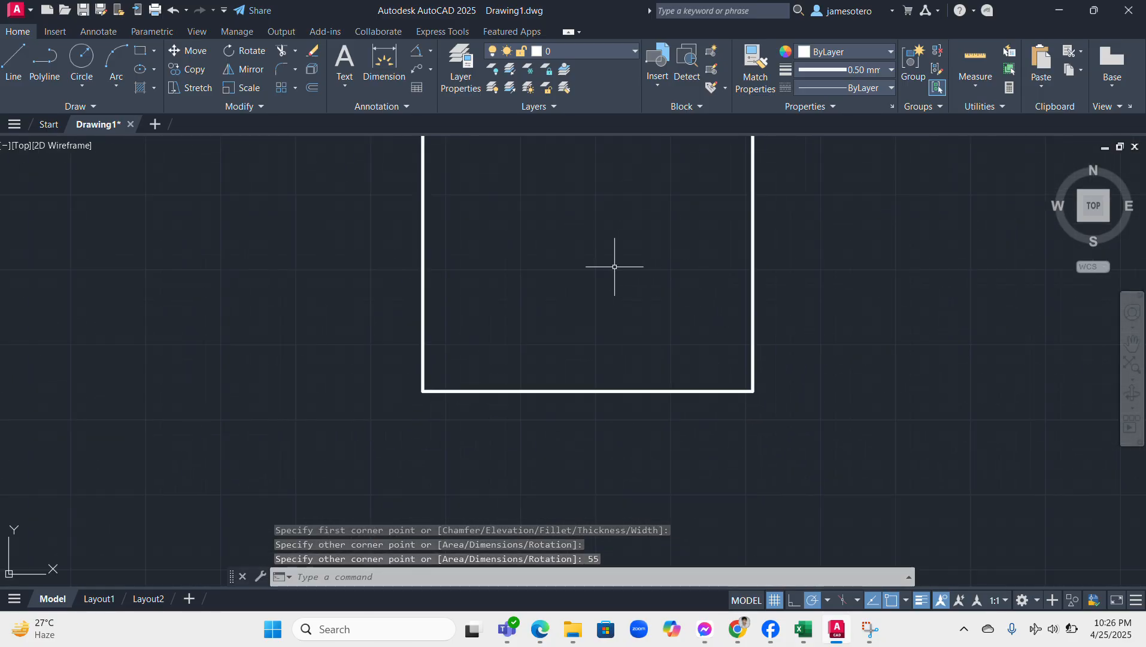
{"action": "scroll", "coordinate": [614, 266], "scroll_direction": "down", "scroll_amount": 2}
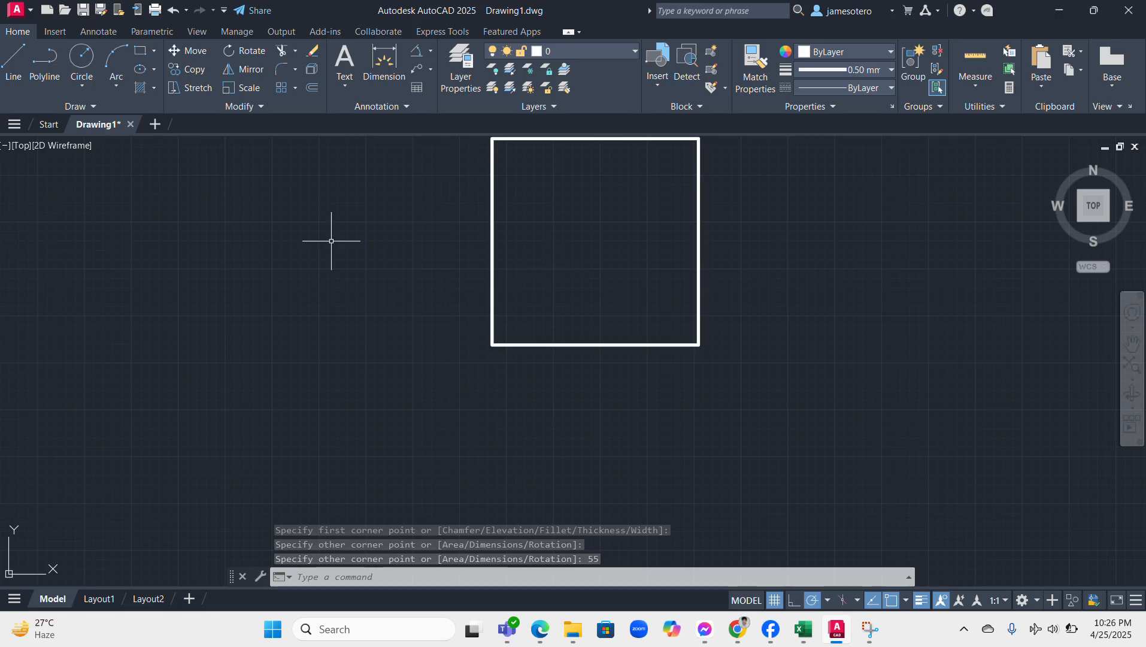
{"action": "left_click", "coordinate": [7, 60]}
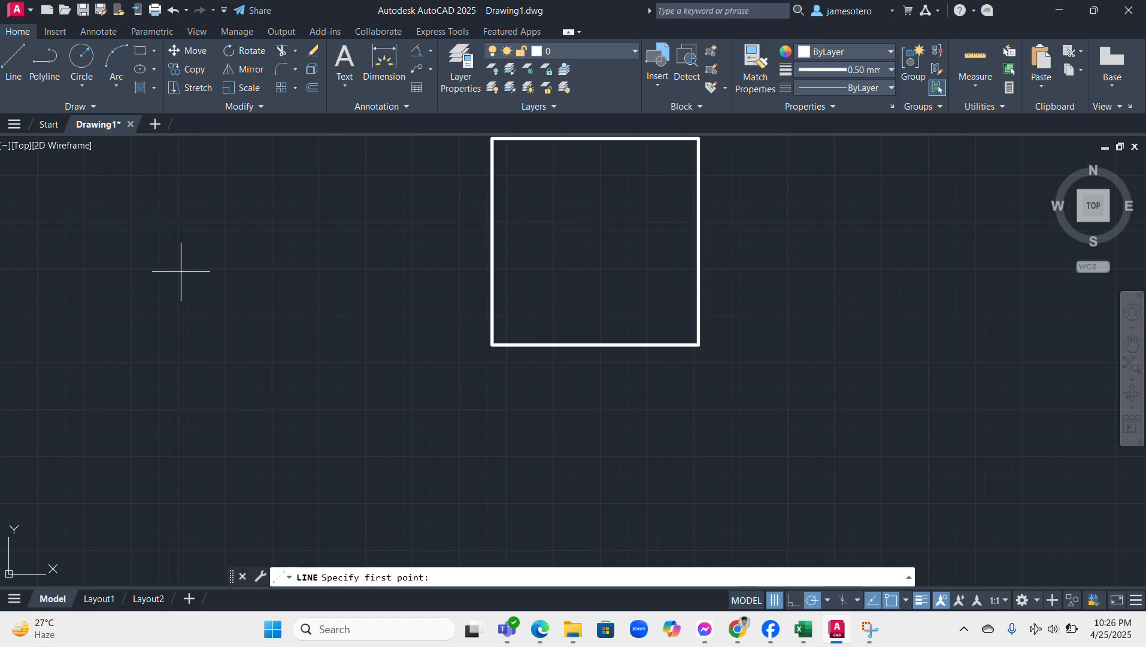
{"action": "left_click", "coordinate": [492, 345]}
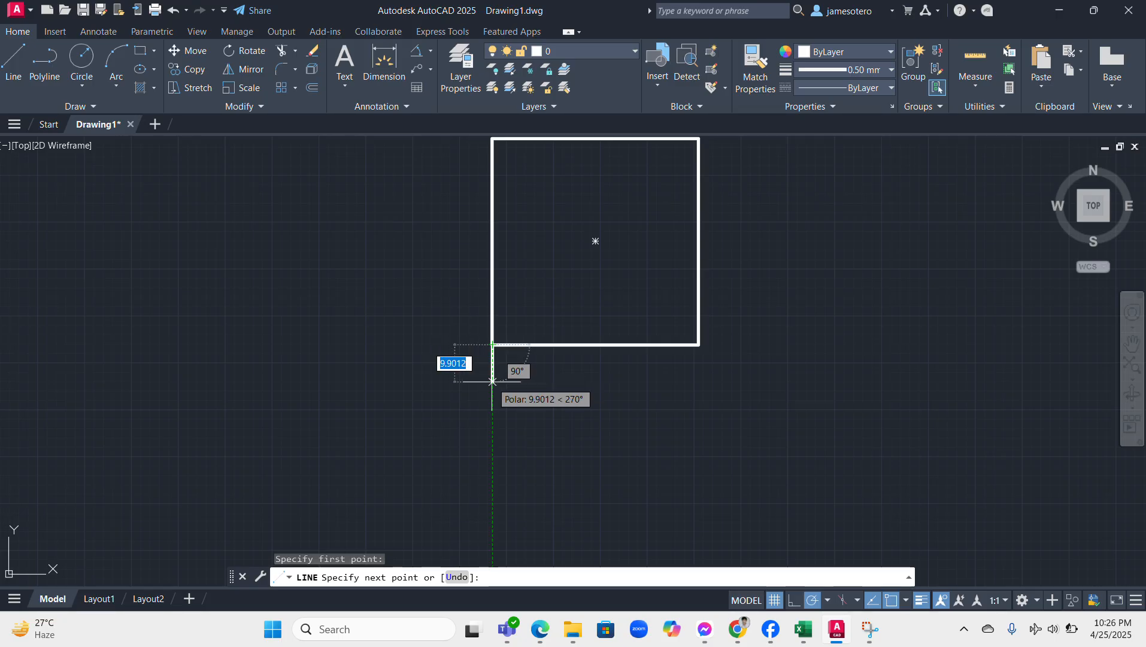
{"action": "left_click", "coordinate": [493, 381]}
{"action": "key", "text": "Escape"}
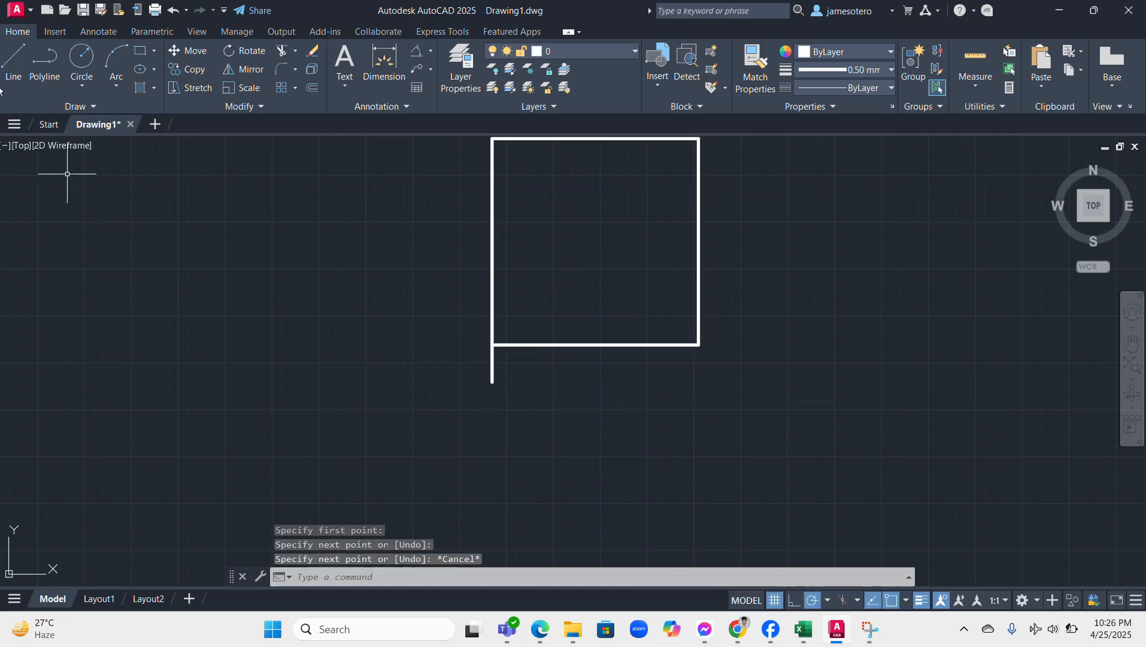
Step: Draw a separate line along the square's bottom edge from its lower-left to its lower-right corner
{"action": "left_click", "coordinate": [15, 65]}
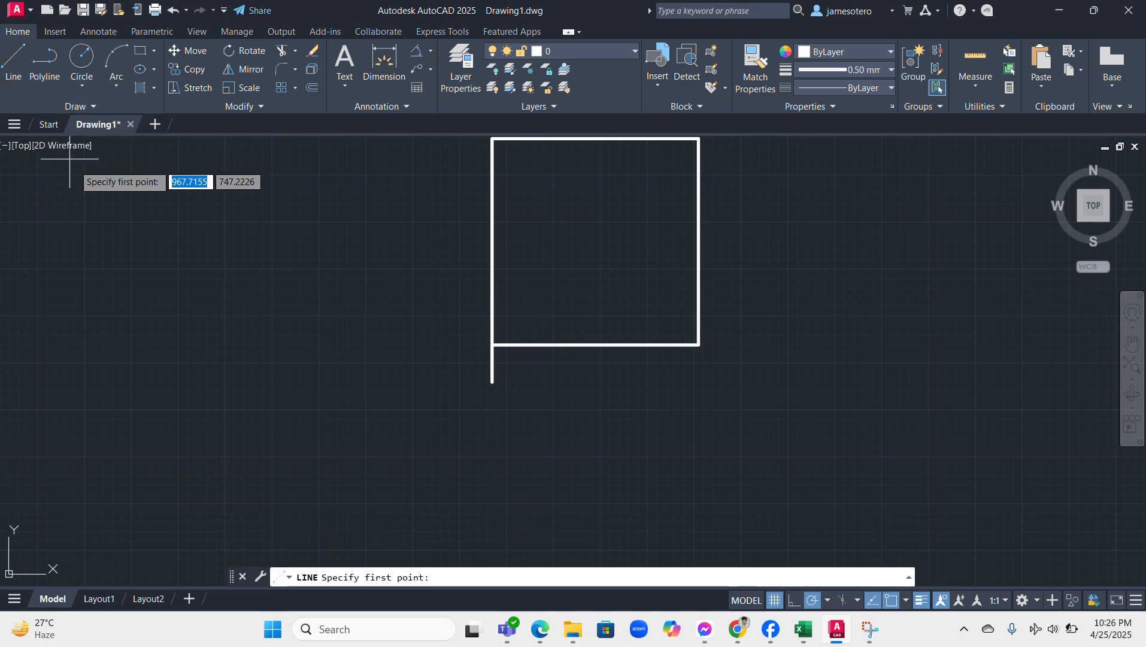
{"action": "key", "text": "Escape"}
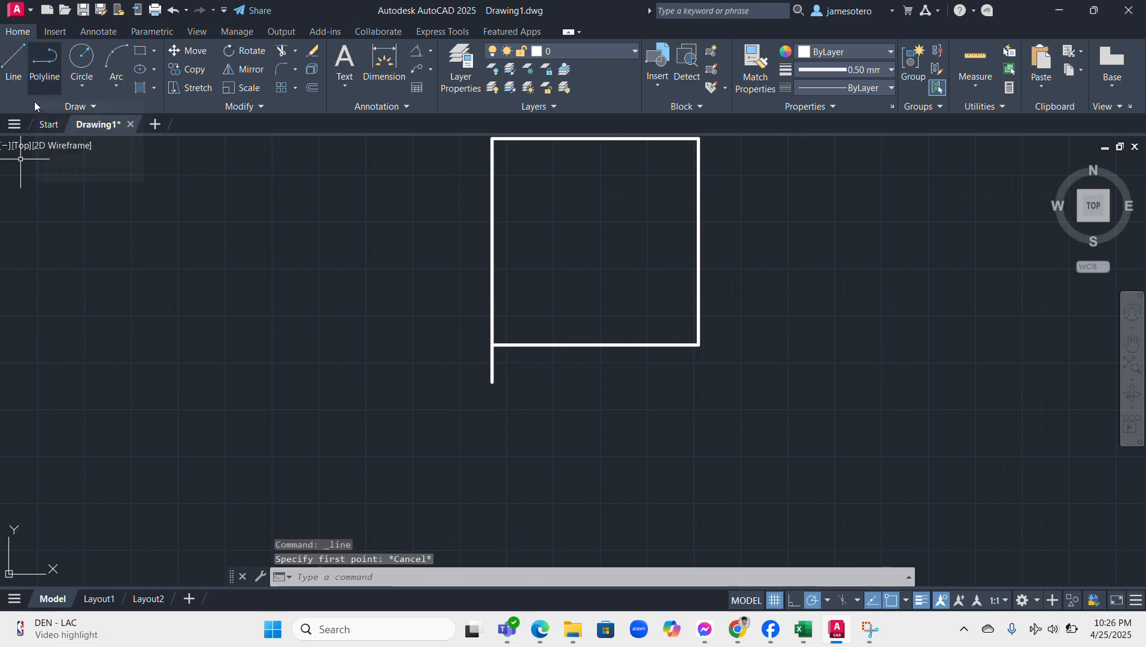
{"action": "left_click", "coordinate": [15, 65]}
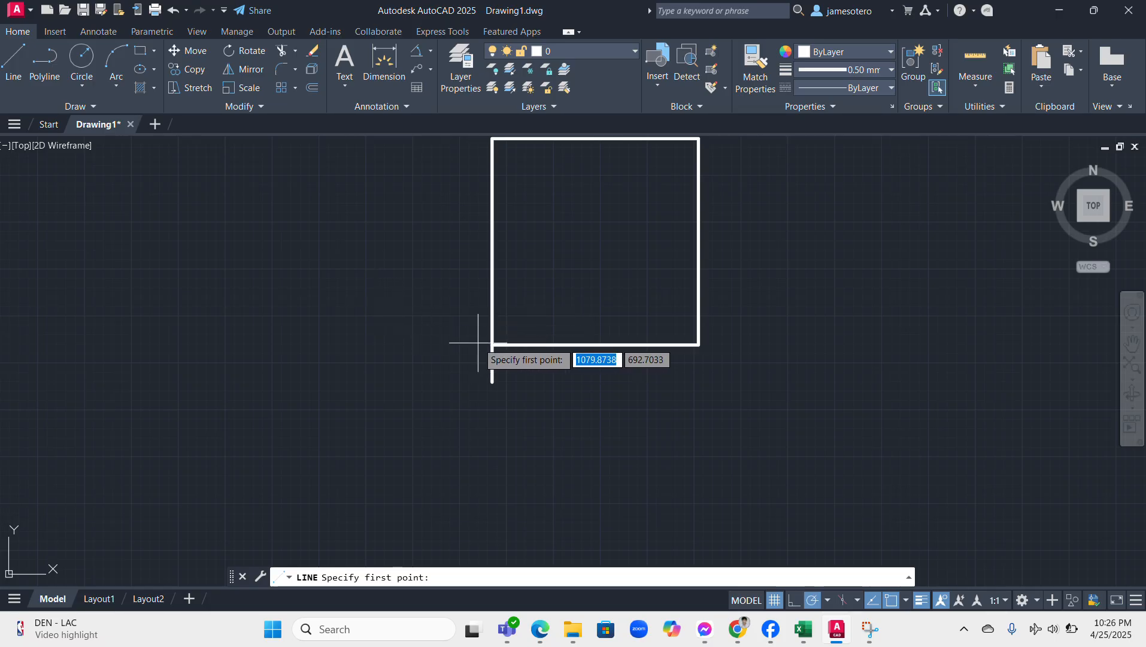
{"action": "left_click", "coordinate": [493, 345]}
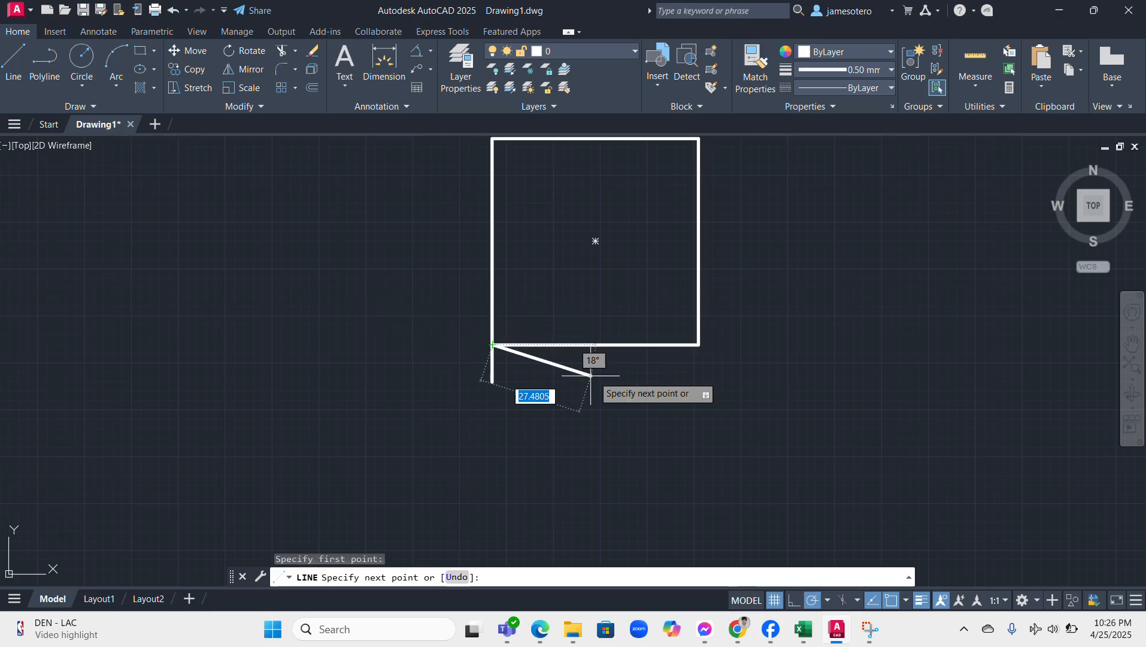
{"action": "left_click", "coordinate": [698, 345]}
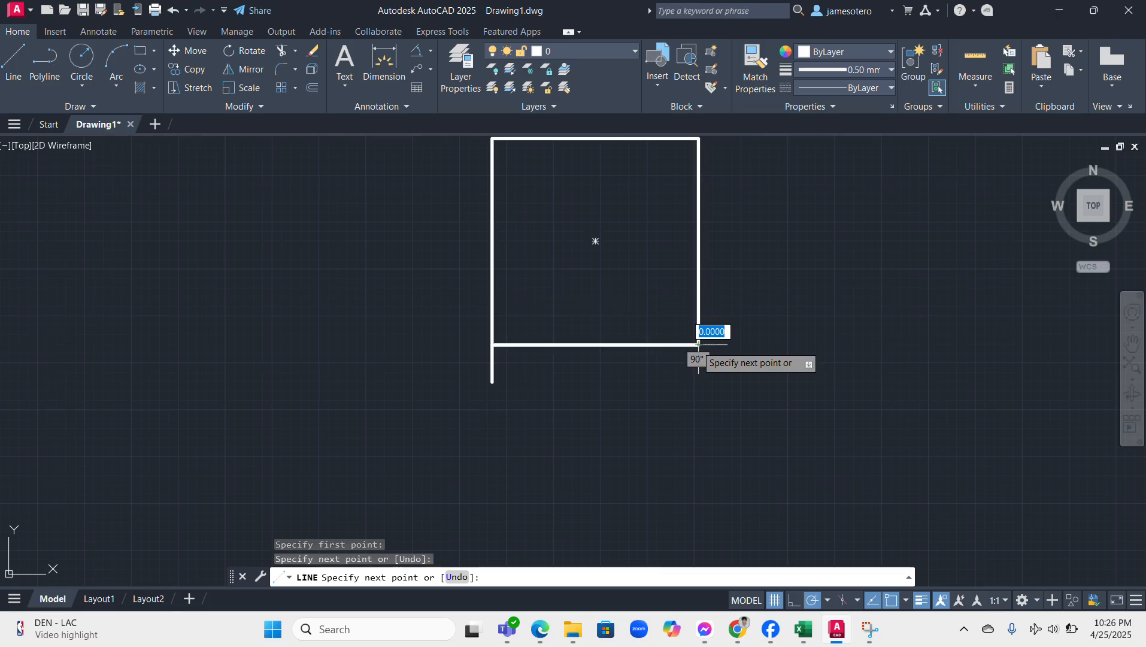
{"action": "key", "text": "Escape"}
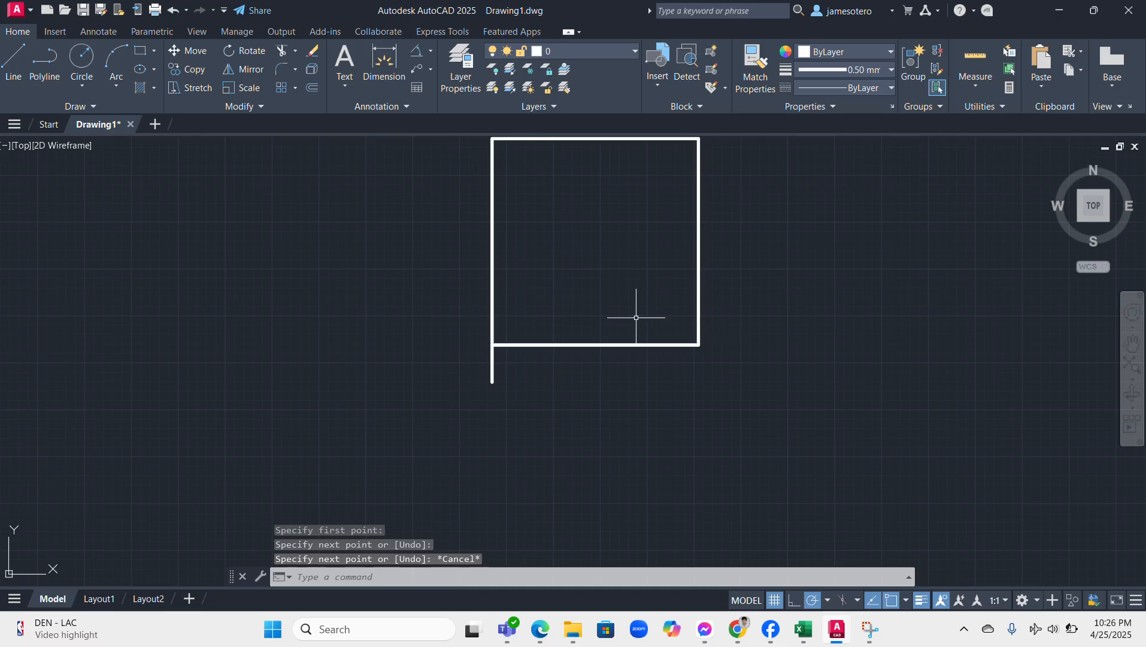
Step: Create a path array of the short vertical line along the bottom-edge line and allow its item count to be set manually
{"action": "scroll", "coordinate": [565, 312], "scroll_direction": "up", "scroll_amount": 5}
{"action": "scroll", "coordinate": [590, 345], "scroll_direction": "down", "scroll_amount": 3}
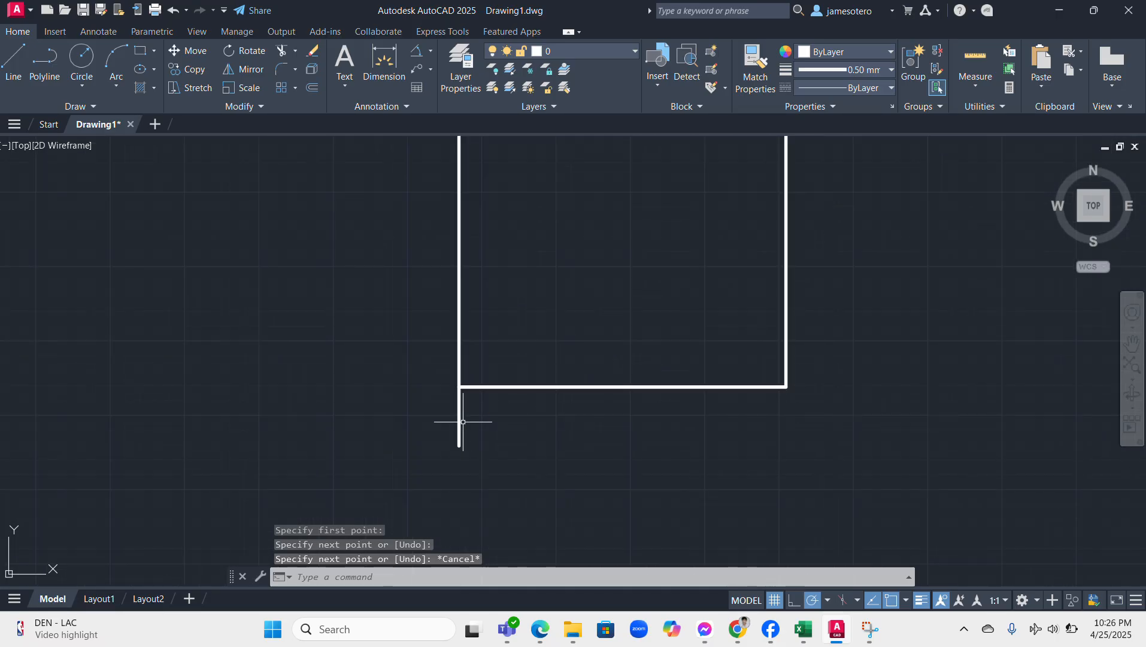
{"action": "left_click", "coordinate": [460, 422]}
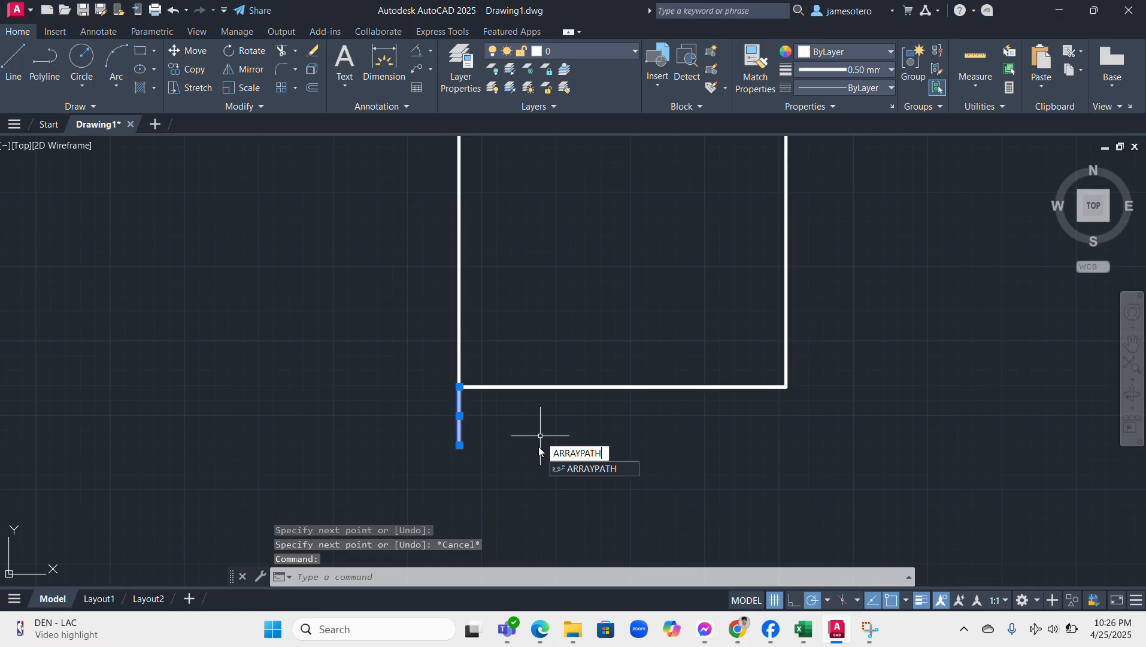
{"action": "left_click", "coordinate": [590, 470]}
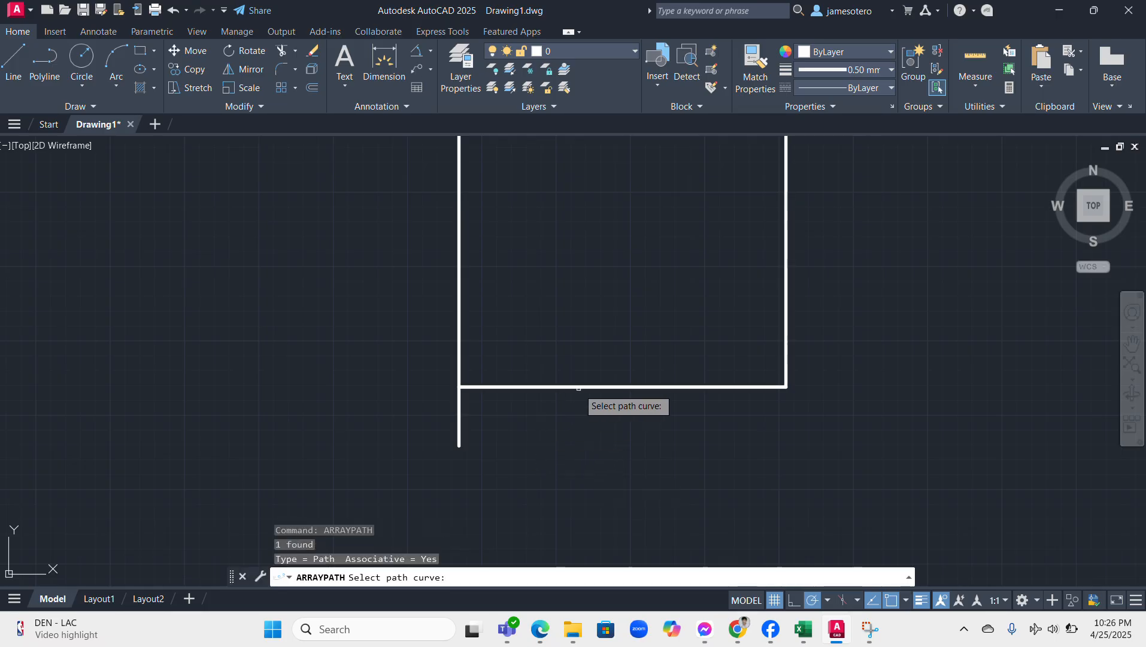
{"action": "left_click", "coordinate": [581, 386]}
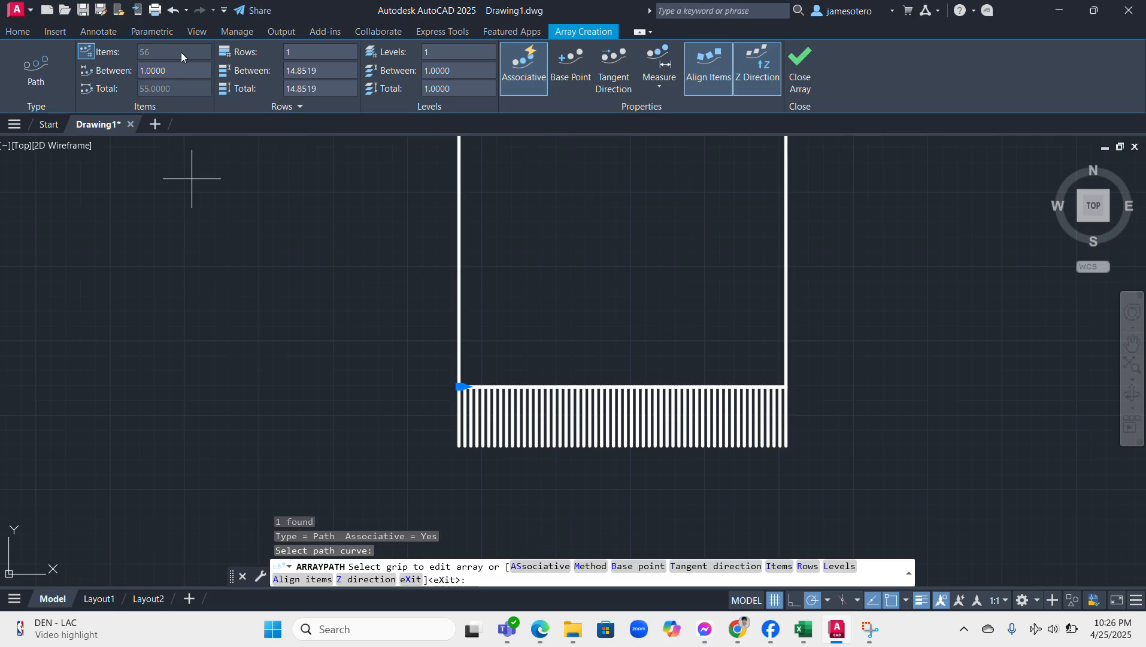
{"action": "left_click", "coordinate": [87, 58]}
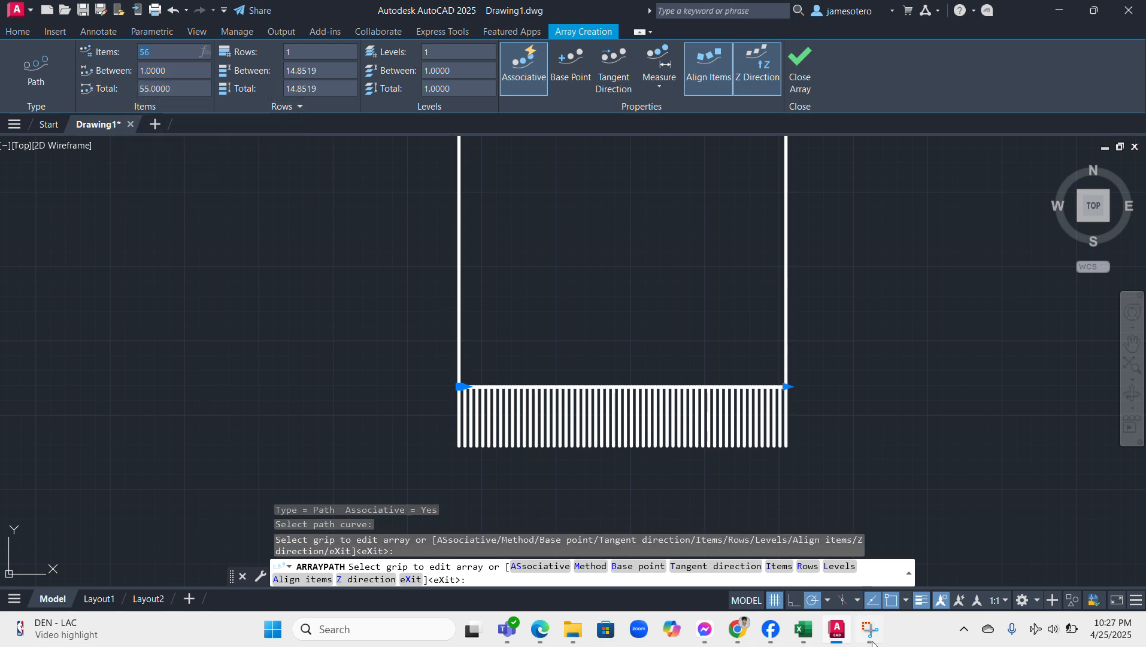
Step: Switch to Messenger and examine the strip divisions along the pattern squares' edges in the enlarged reference photo
{"action": "mouse_move", "coordinate": [710, 632]}
{"action": "left_click", "coordinate": [673, 567]}
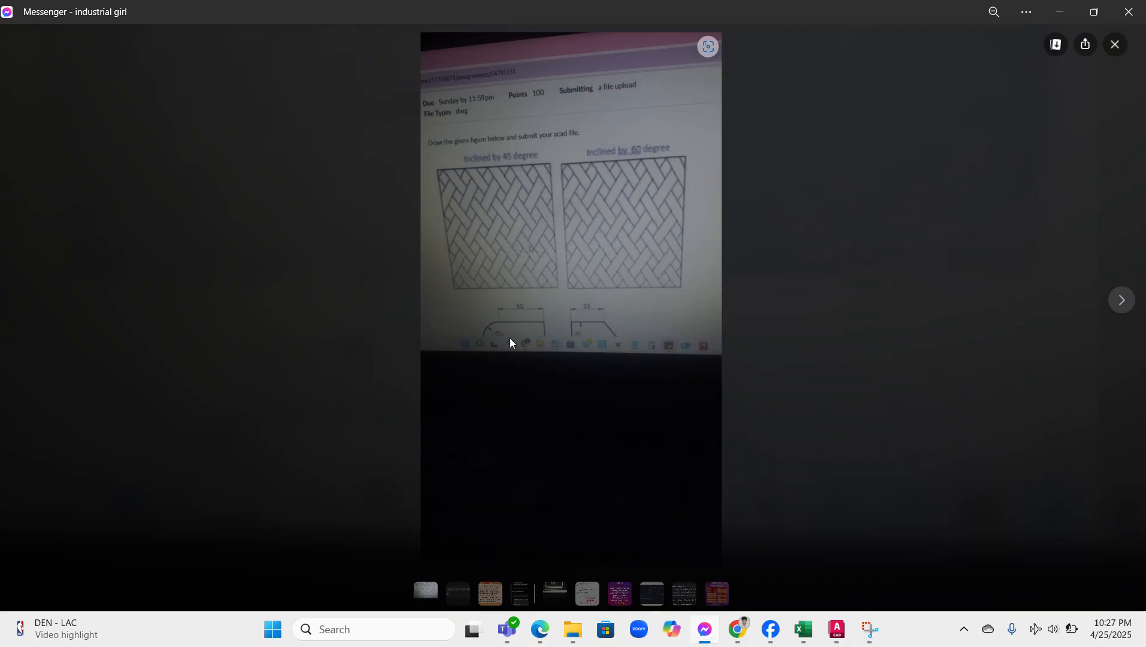
{"action": "scroll", "coordinate": [518, 261], "scroll_direction": "up", "scroll_amount": 2}
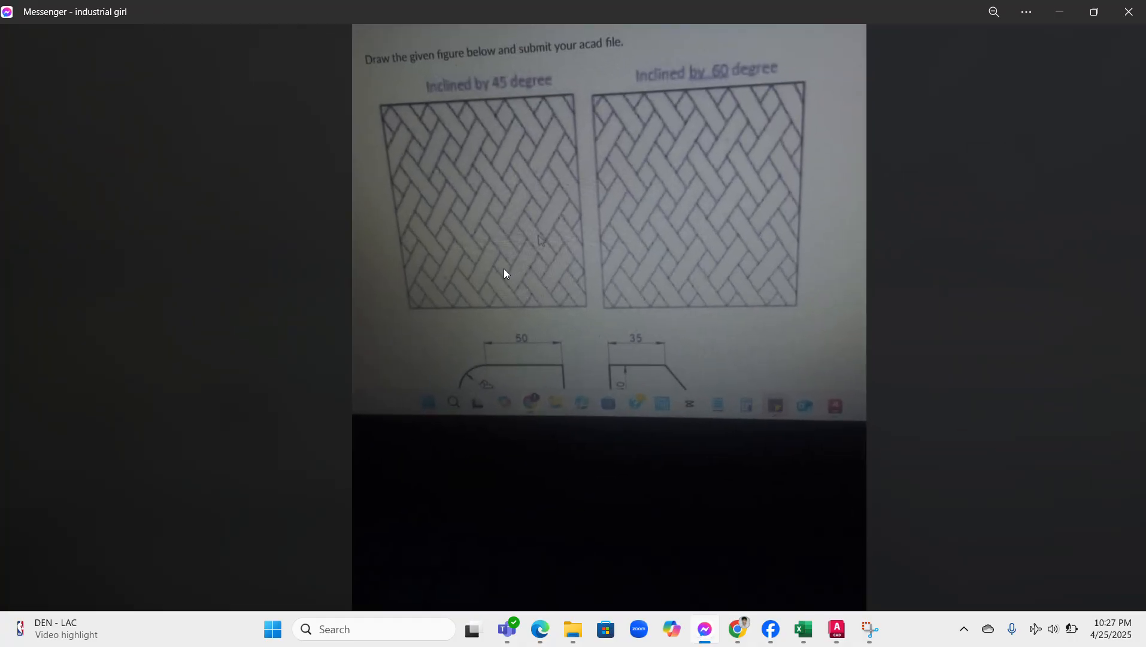
{"action": "scroll", "coordinate": [396, 328], "scroll_direction": "up", "scroll_amount": 3}
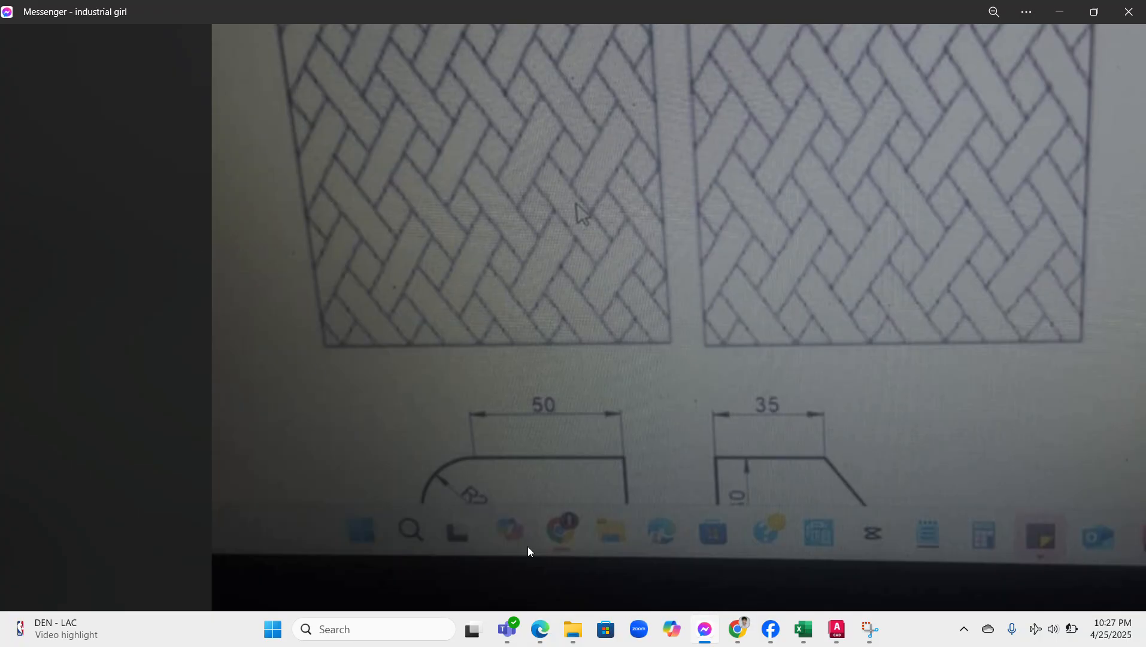
Step: Switch back to AutoCAD and set the path array to 12 items with a spacing of 5 between them
{"action": "left_click", "coordinate": [837, 630]}
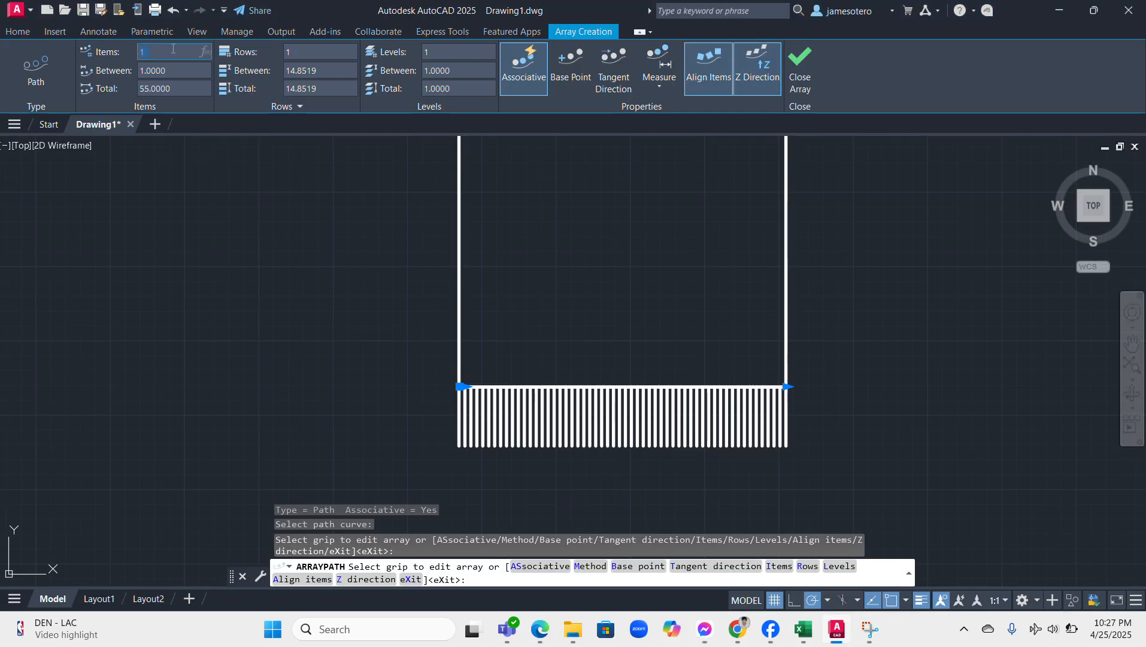
{"action": "key", "text": "Return"}
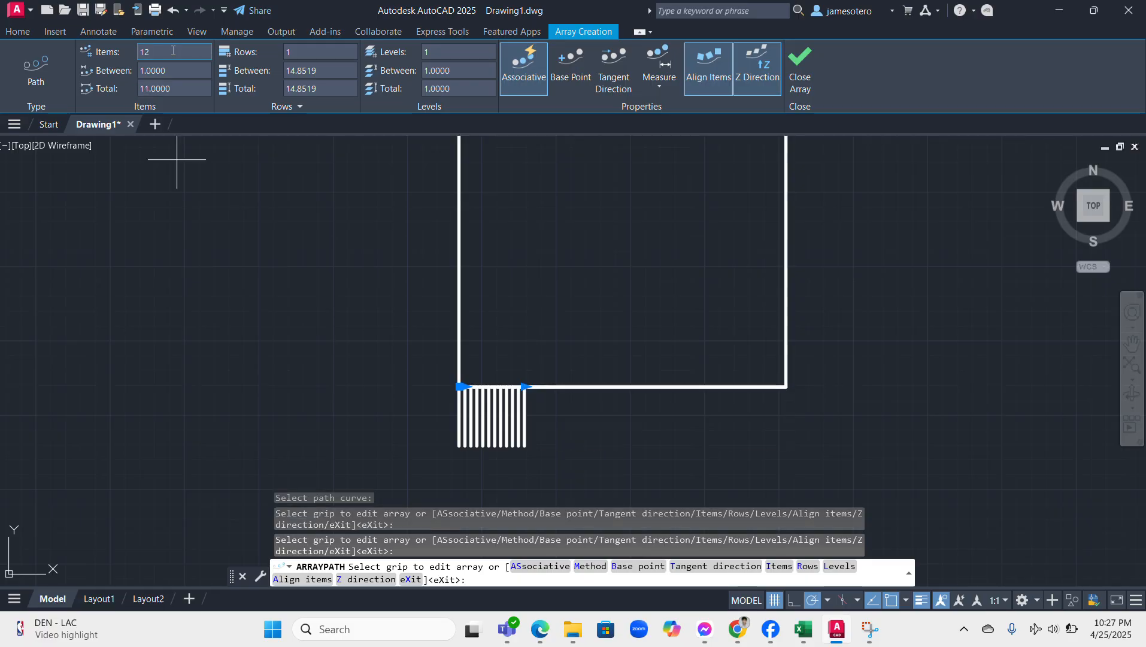
{"action": "scroll", "coordinate": [542, 368], "scroll_direction": "up", "scroll_amount": 4}
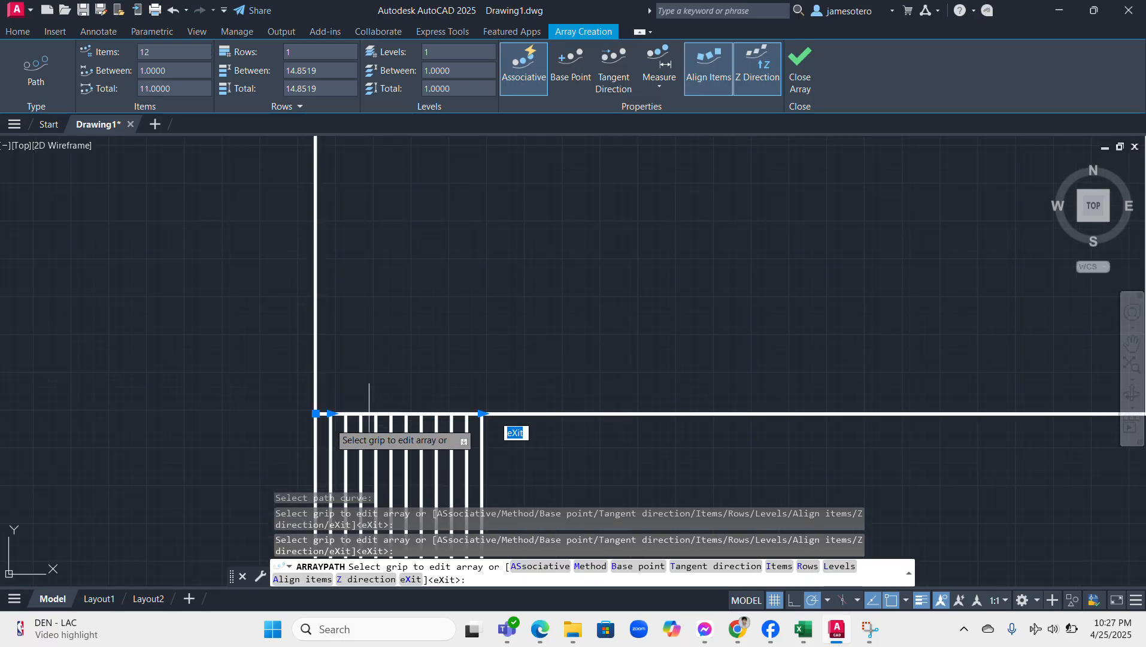
{"action": "left_click", "coordinate": [330, 413]}
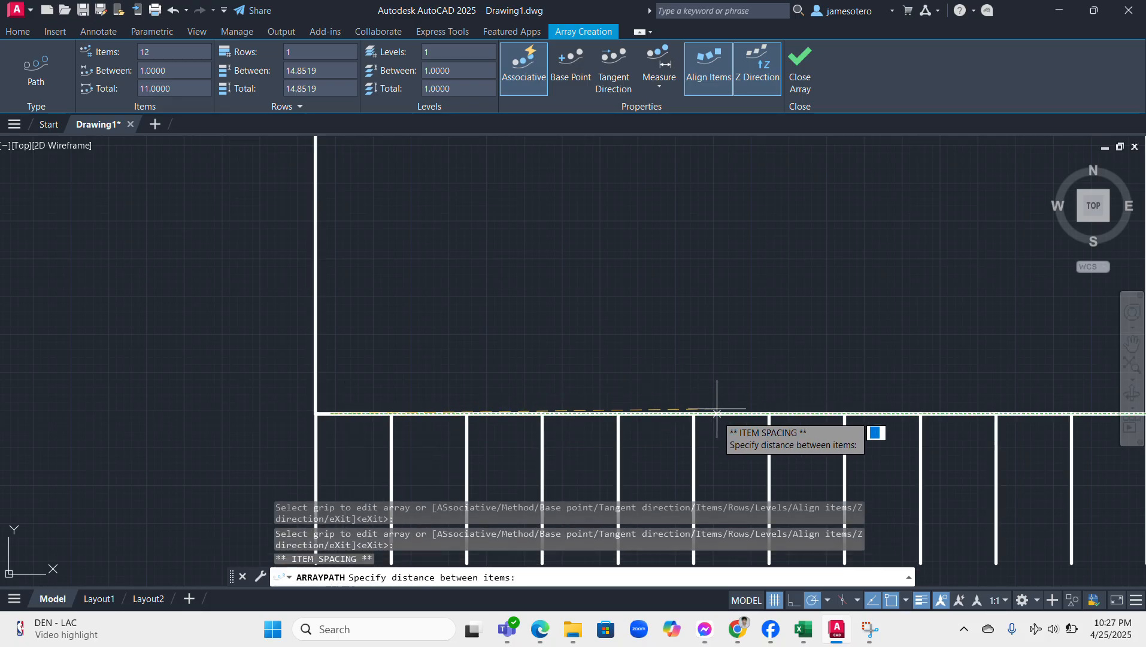
{"action": "scroll", "coordinate": [719, 435], "scroll_direction": "down", "scroll_amount": 10}
{"action": "type", "text": "5"}
{"action": "key", "text": "Return"}
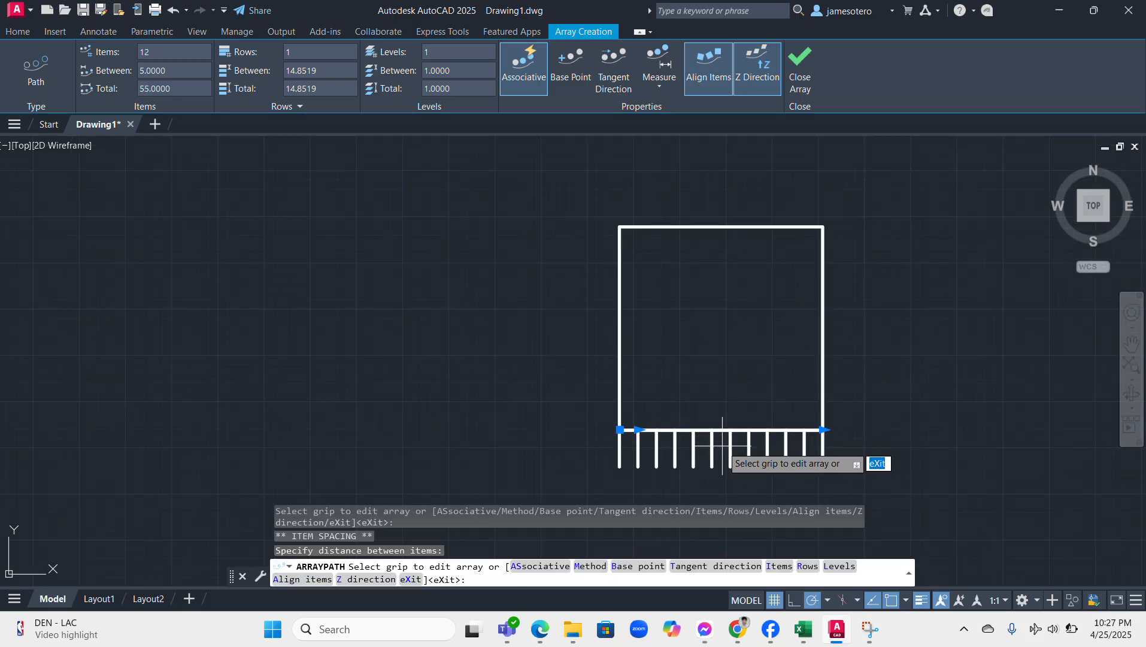
Step: Draw a 45-degree line about 134.69 long from the square's lower-left corner, passing through and beyond its upper-right corner
{"action": "key", "text": "Escape"}
{"action": "scroll", "coordinate": [689, 380], "scroll_direction": "up", "scroll_amount": 2}
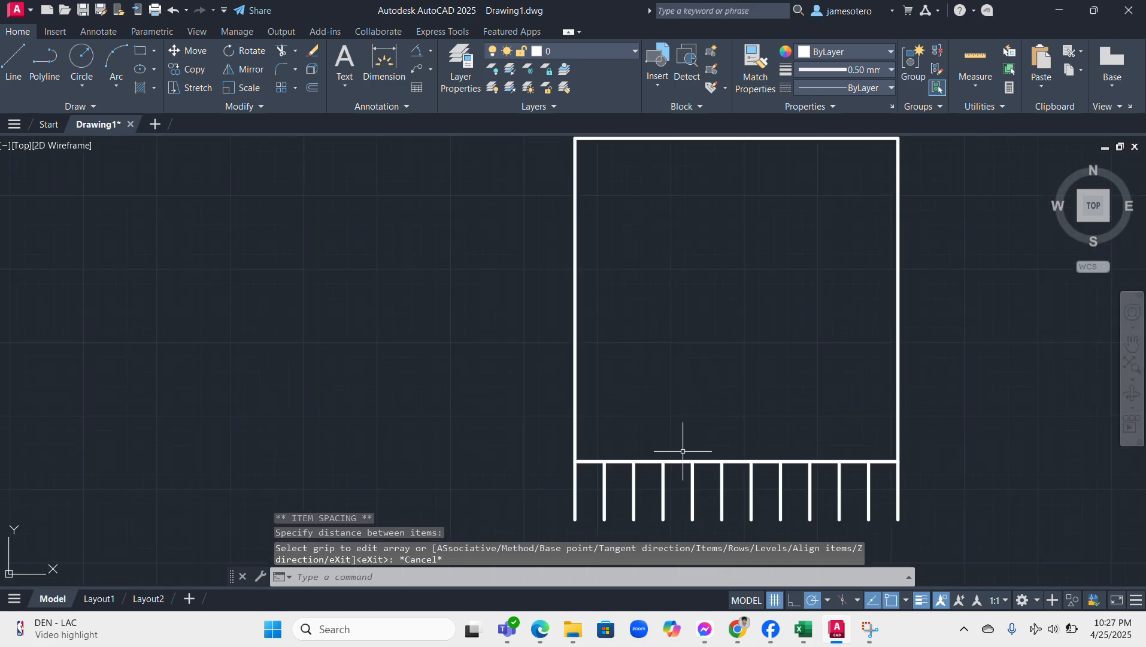
{"action": "left_click", "coordinate": [14, 77]}
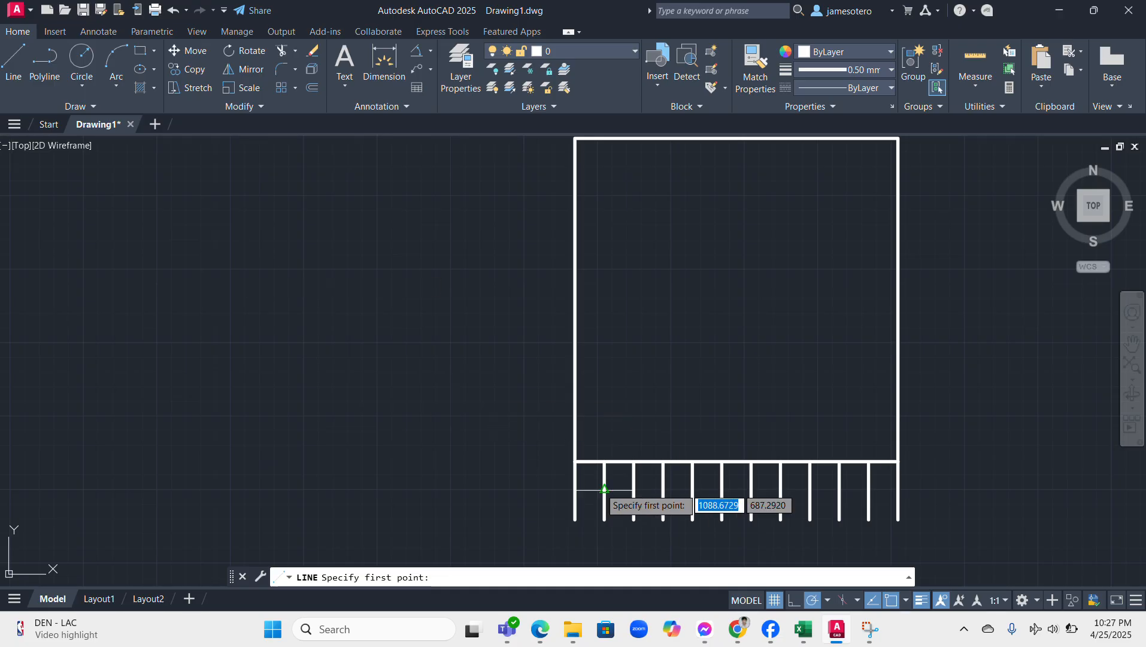
{"action": "left_click", "coordinate": [575, 460]}
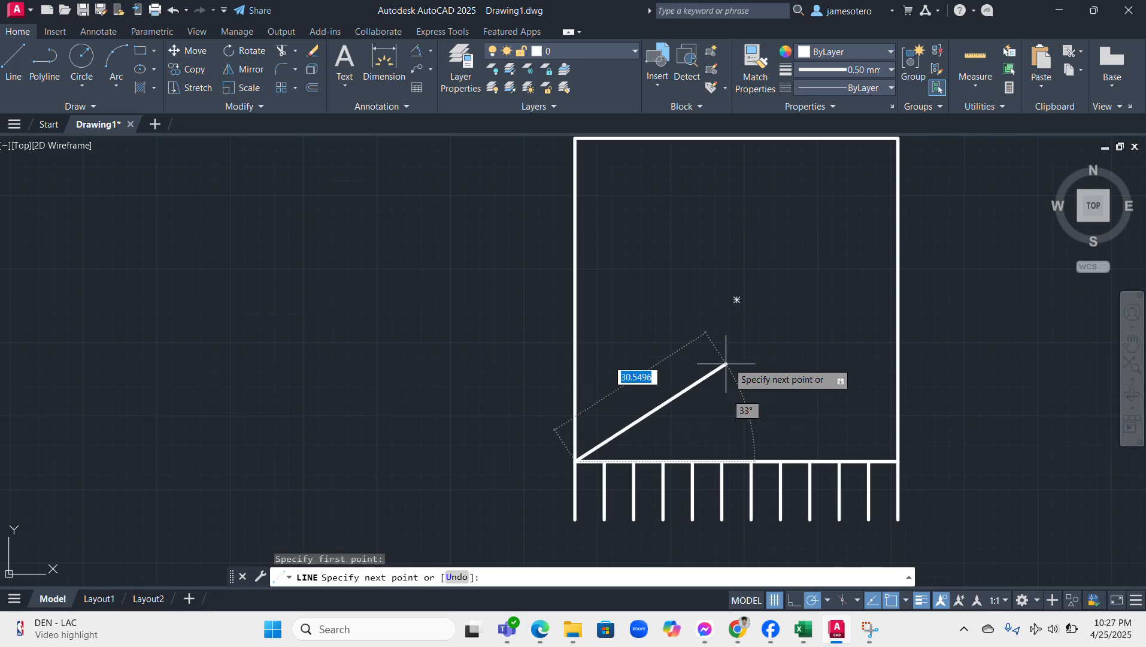
{"action": "scroll", "coordinate": [987, 176], "scroll_direction": "down", "scroll_amount": 4}
{"action": "scroll", "coordinate": [986, 175], "scroll_direction": "up", "scroll_amount": 2}
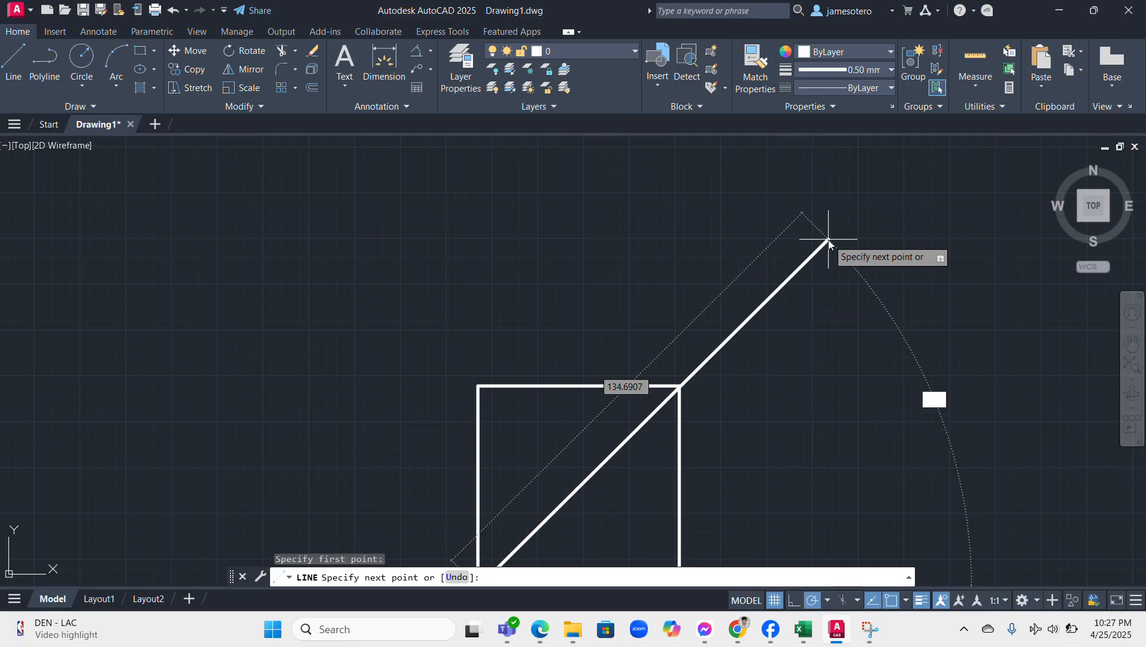
{"action": "left_click", "coordinate": [828, 239]}
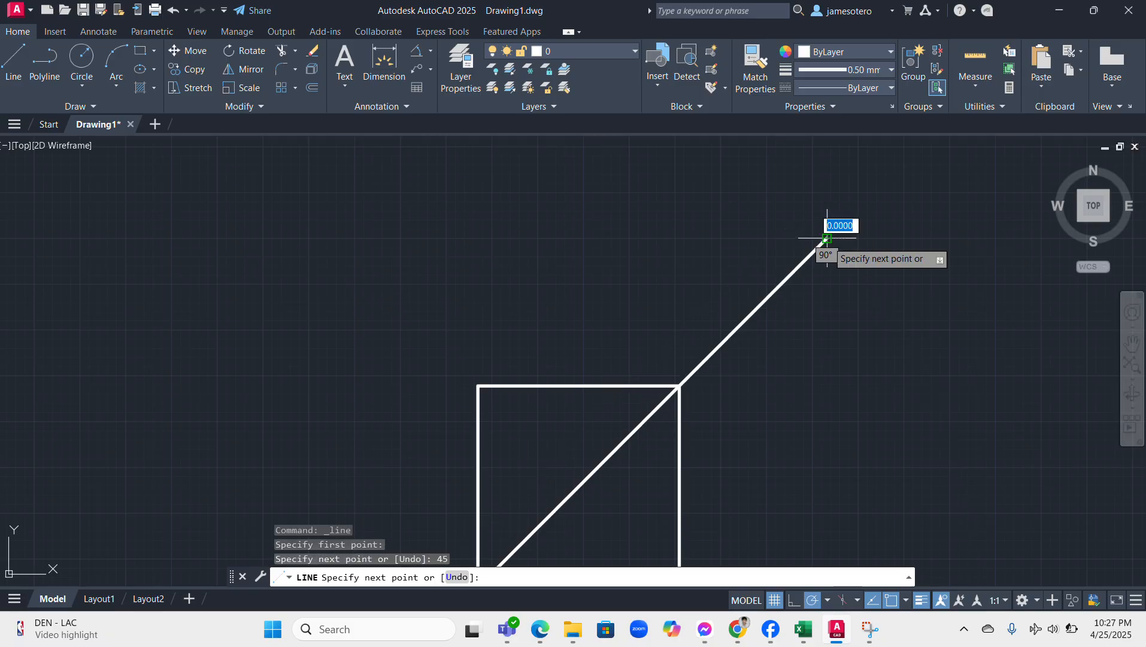
{"action": "key", "text": "Escape"}
{"action": "scroll", "coordinate": [938, 443], "scroll_direction": "down", "scroll_amount": 2}
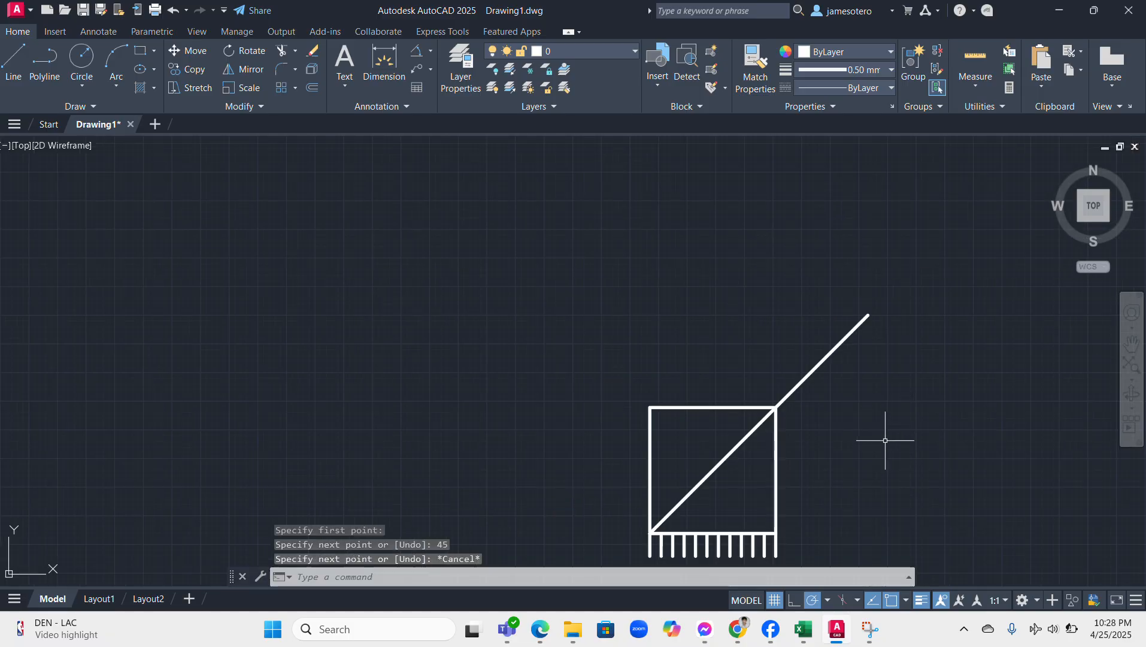
{"action": "middle_click_drag", "start_coordinate": [861, 453], "coordinate": [852, 391]}
{"action": "scroll", "coordinate": [851, 397], "scroll_direction": "up", "scroll_amount": 2}
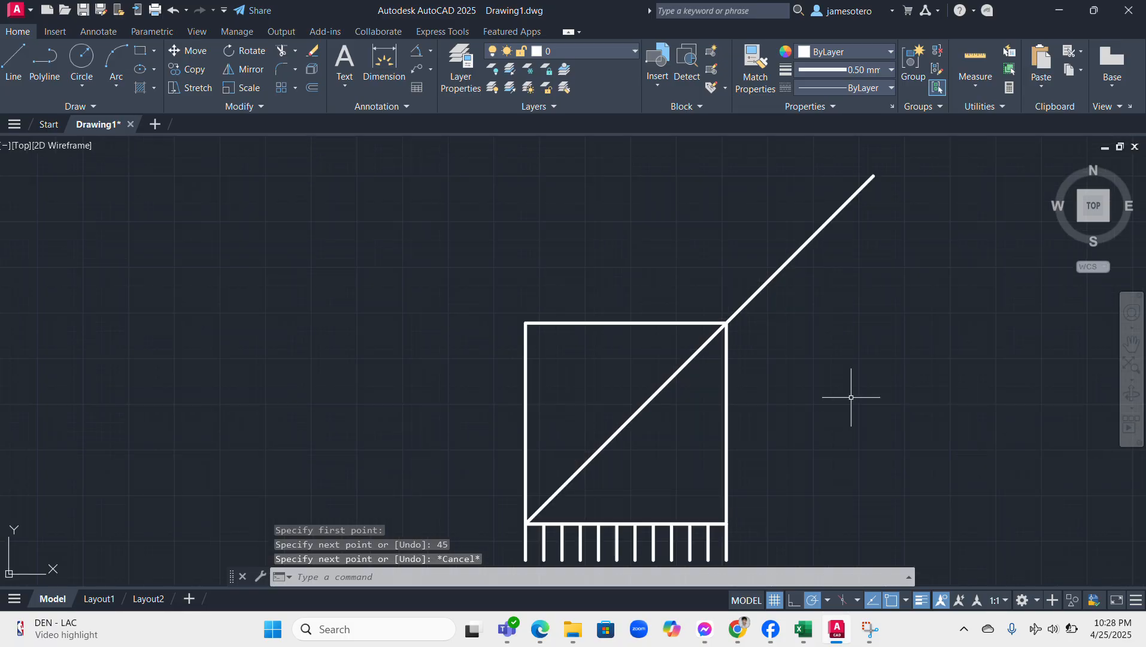
Step: Copy the diagonal line from its lower endpoint at the square's corner to the next vertical guide line, 5 units along the bottom edge
{"action": "left_click", "coordinate": [674, 373]}
{"action": "right_click", "coordinate": [694, 398]}
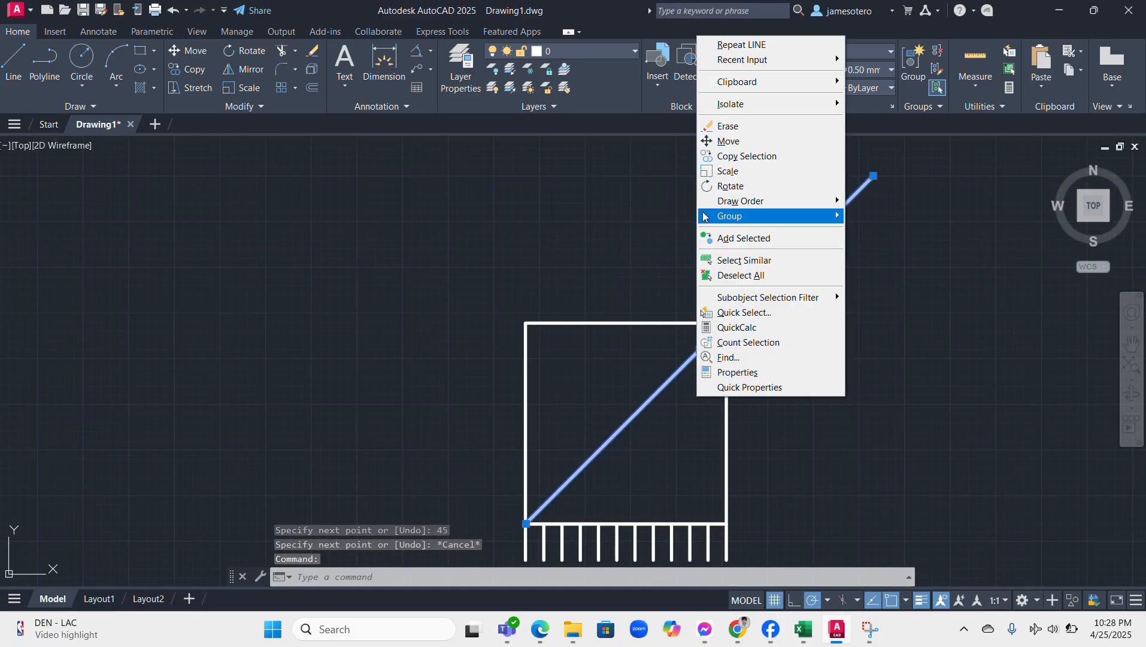
{"action": "left_click", "coordinate": [742, 158]}
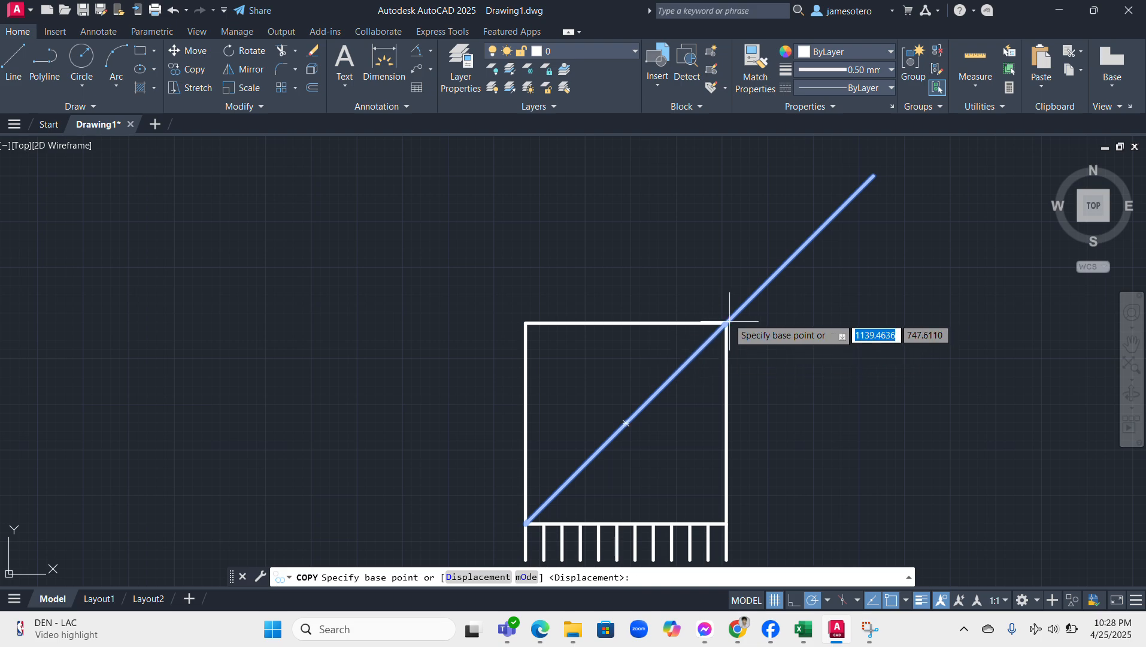
{"action": "scroll", "coordinate": [611, 465], "scroll_direction": "up", "scroll_amount": 2}
{"action": "scroll", "coordinate": [584, 481], "scroll_direction": "down", "scroll_amount": 2}
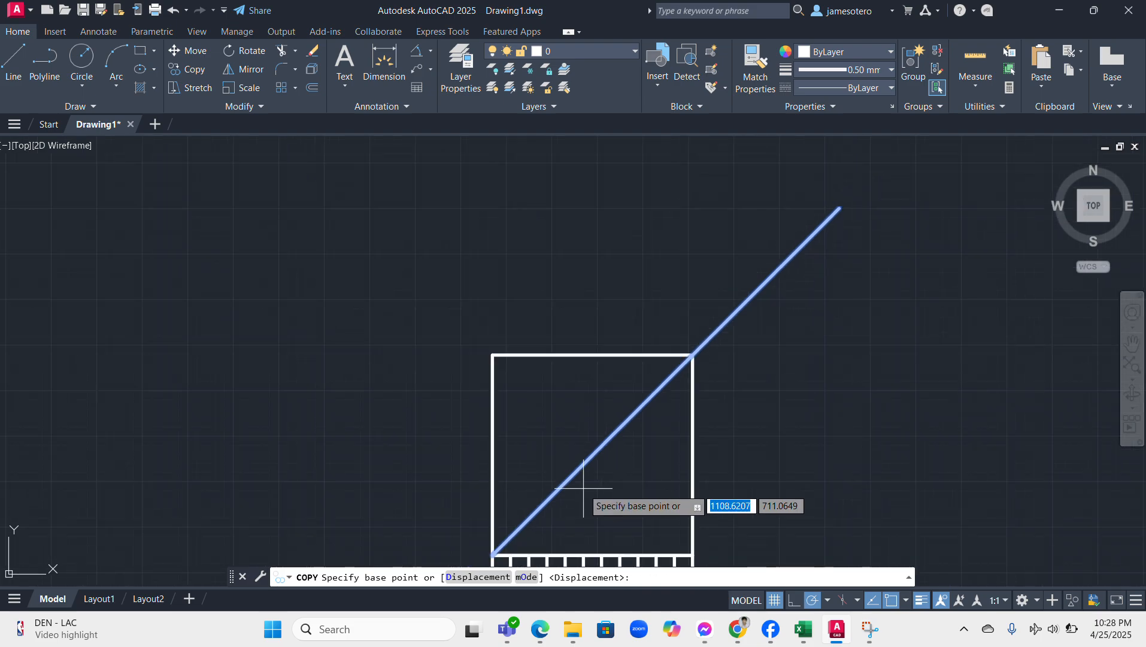
{"action": "middle_click_drag", "start_coordinate": [588, 481], "coordinate": [724, 335]}
{"action": "scroll", "coordinate": [724, 333], "scroll_direction": "up", "scroll_amount": 4}
{"action": "scroll", "coordinate": [534, 465], "scroll_direction": "up", "scroll_amount": 2}
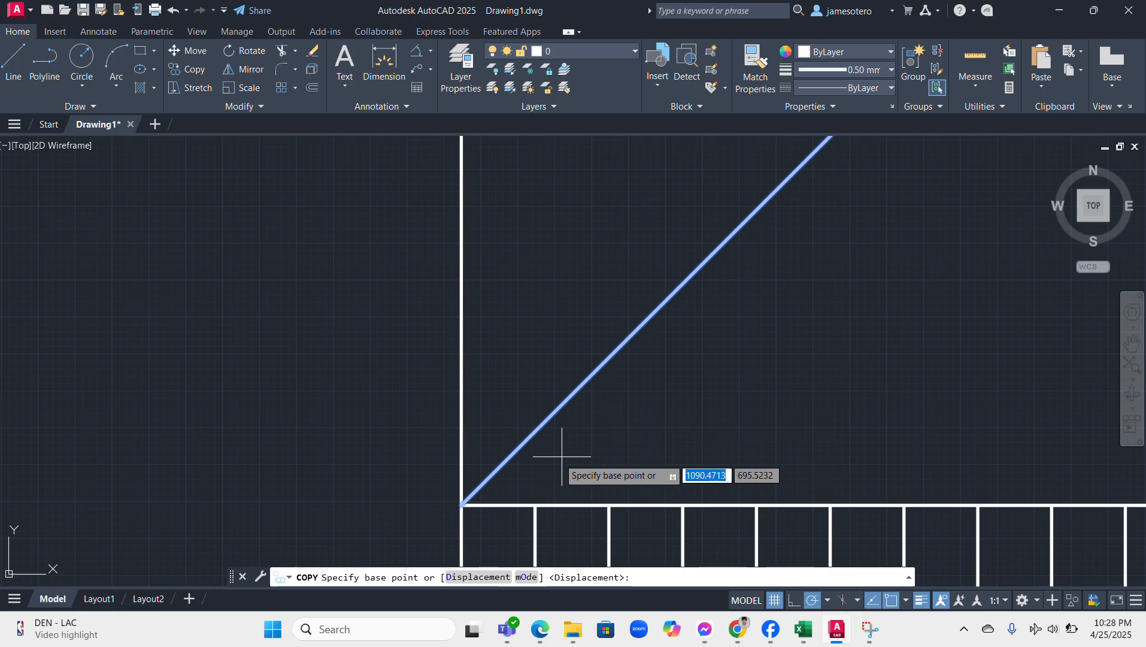
{"action": "middle_click_drag", "start_coordinate": [561, 456], "coordinate": [729, 378]}
{"action": "scroll", "coordinate": [576, 440], "scroll_direction": "up", "scroll_amount": 4}
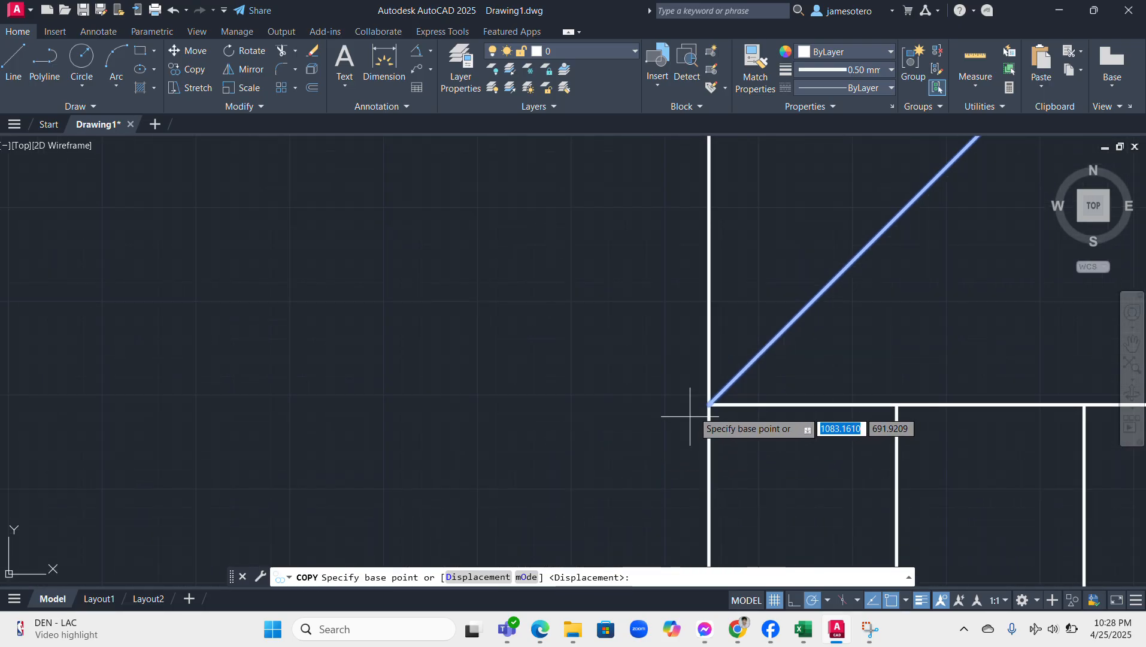
{"action": "left_click", "coordinate": [709, 404]}
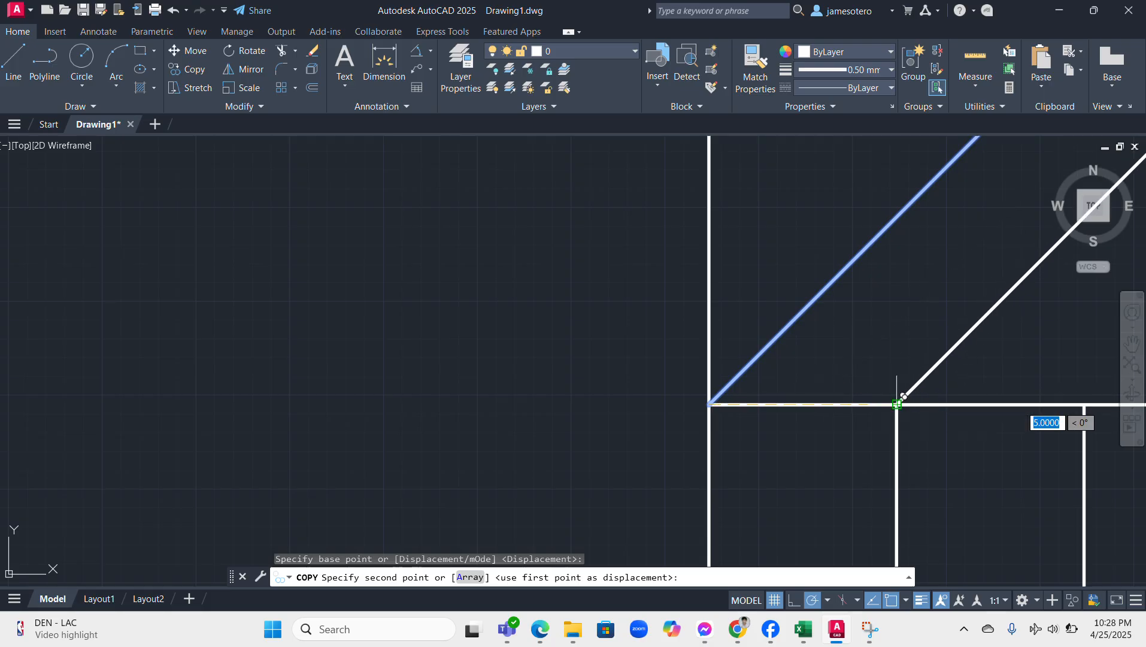
{"action": "left_click", "coordinate": [897, 403]}
Step: Place further copies of the diagonal on each guide line from 10 to 40 units along the square's bottom edge
{"action": "middle_click_drag", "start_coordinate": [992, 376], "coordinate": [686, 366]}
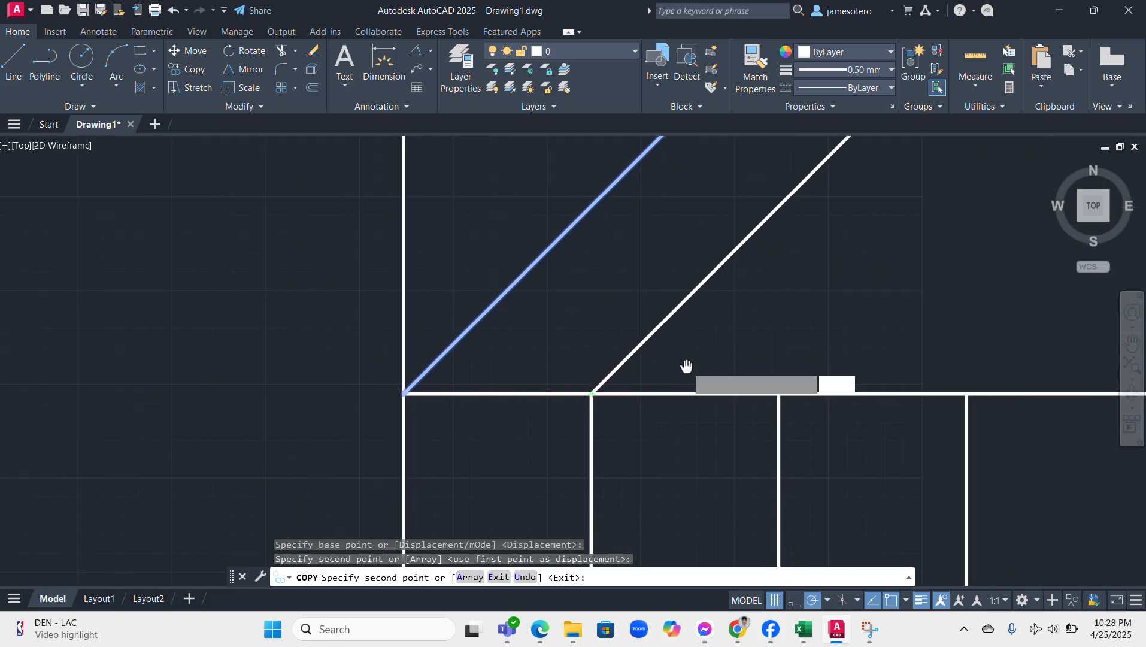
{"action": "left_click", "coordinate": [779, 394]}
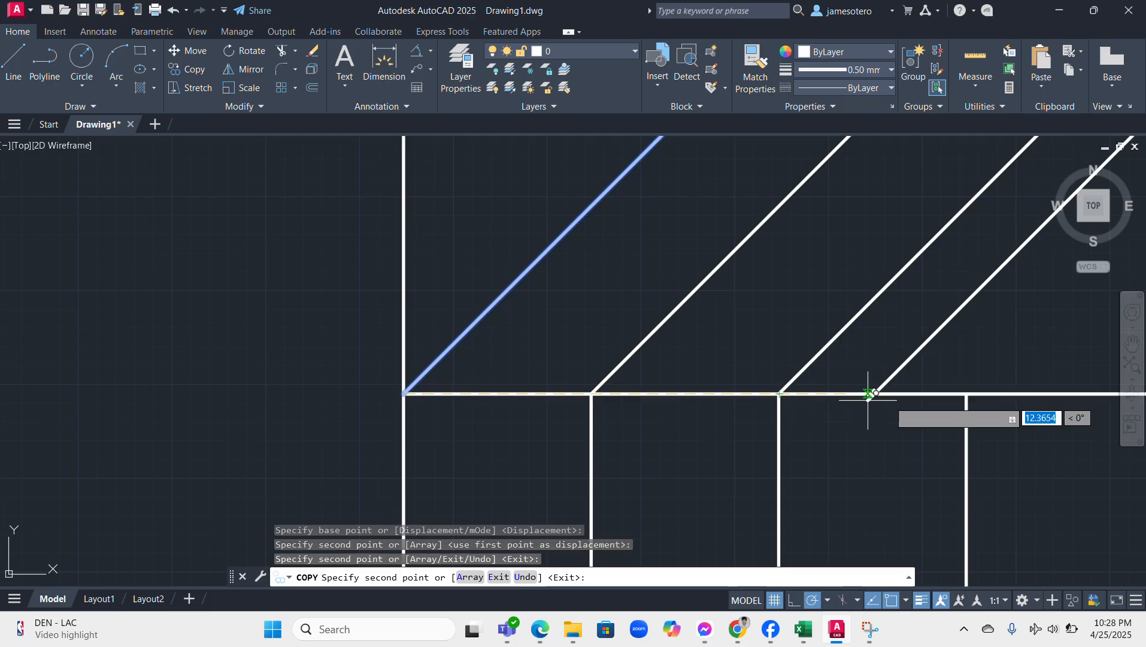
{"action": "left_click", "coordinate": [966, 394]}
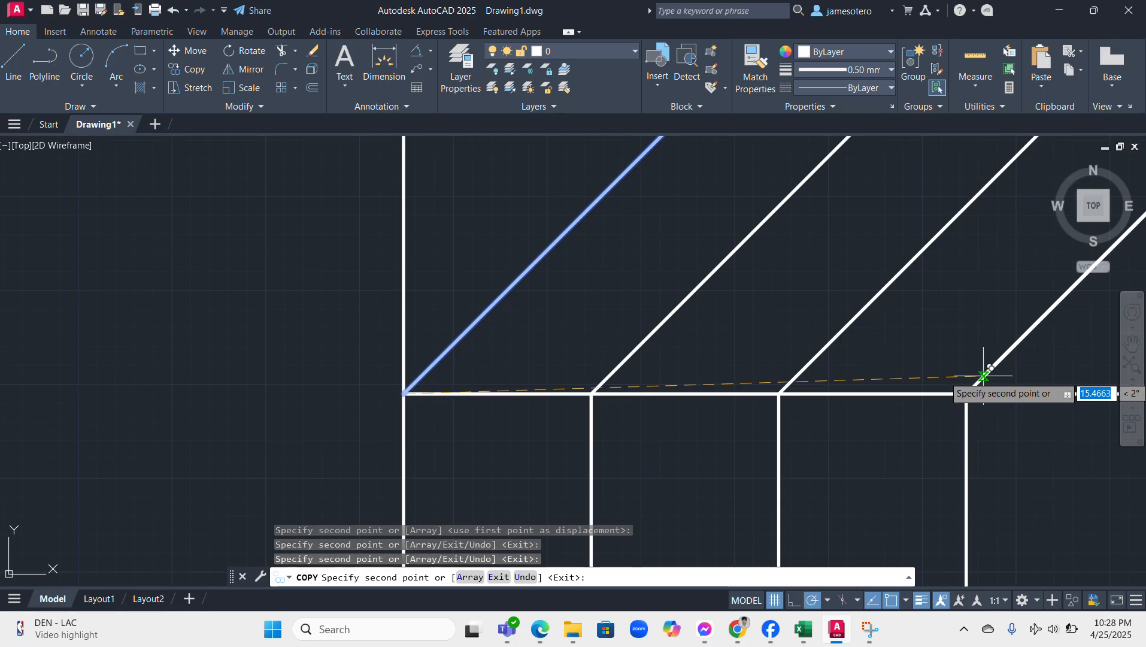
{"action": "middle_click_drag", "start_coordinate": [984, 378], "coordinate": [529, 383]}
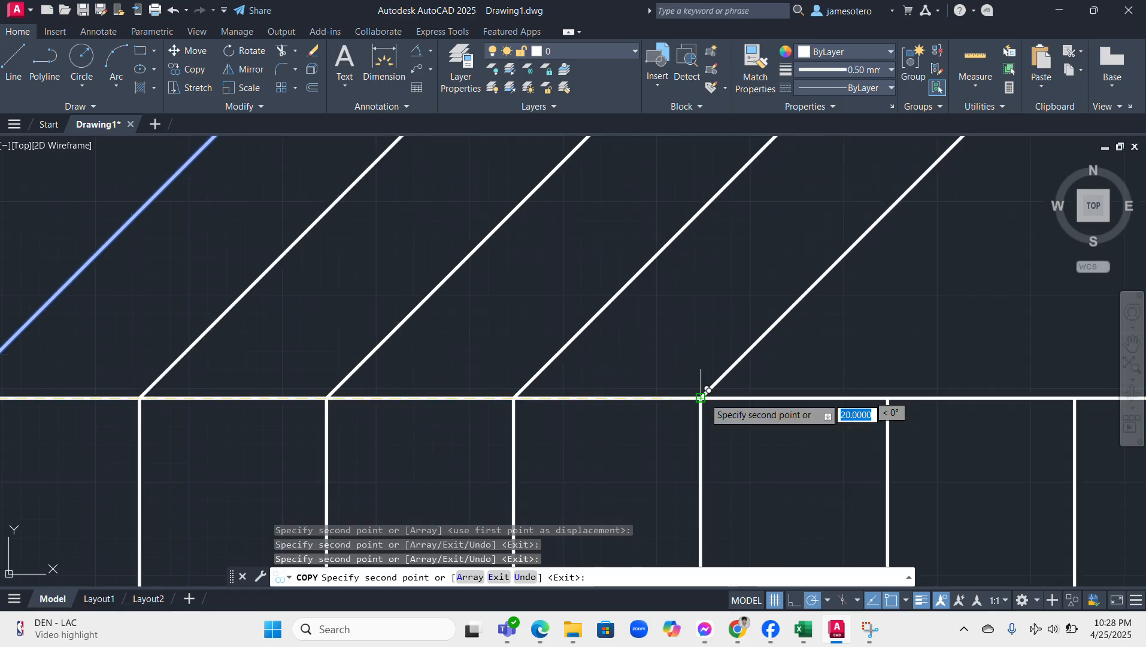
{"action": "left_click", "coordinate": [702, 396]}
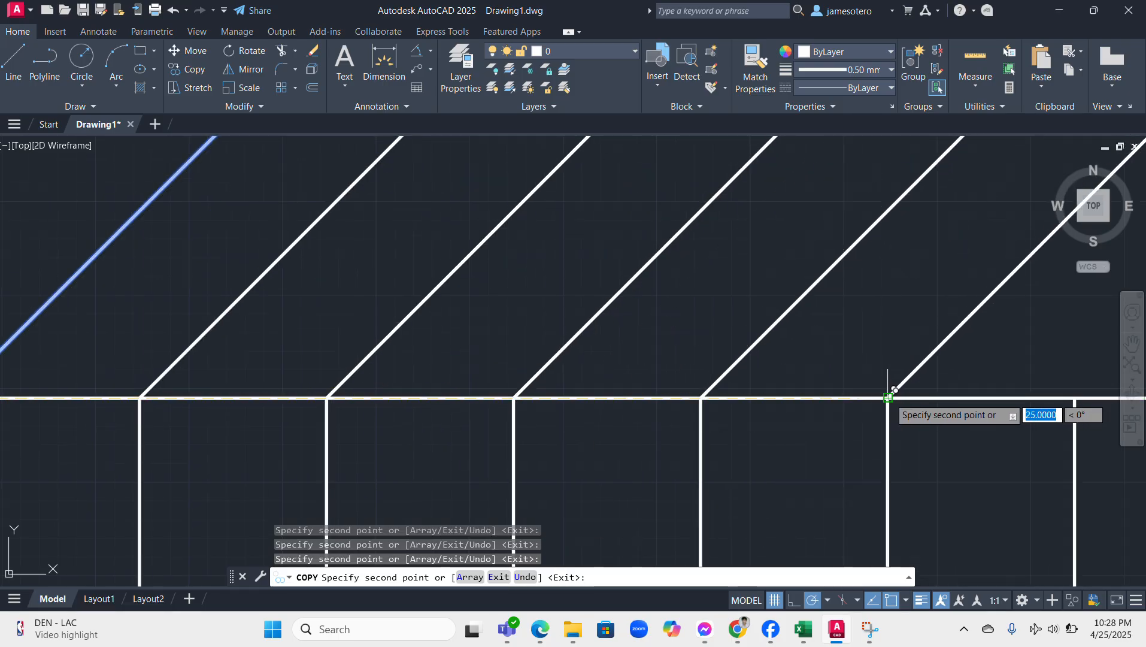
{"action": "middle_click_drag", "start_coordinate": [421, 360], "coordinate": [433, 411]}
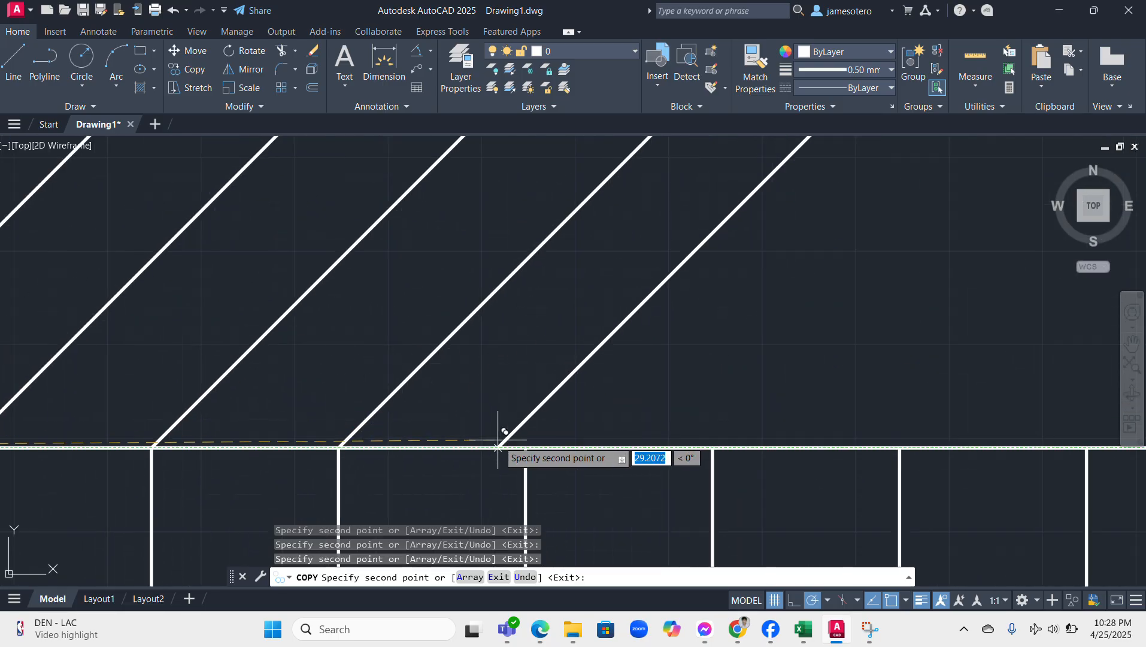
{"action": "left_click", "coordinate": [526, 448]}
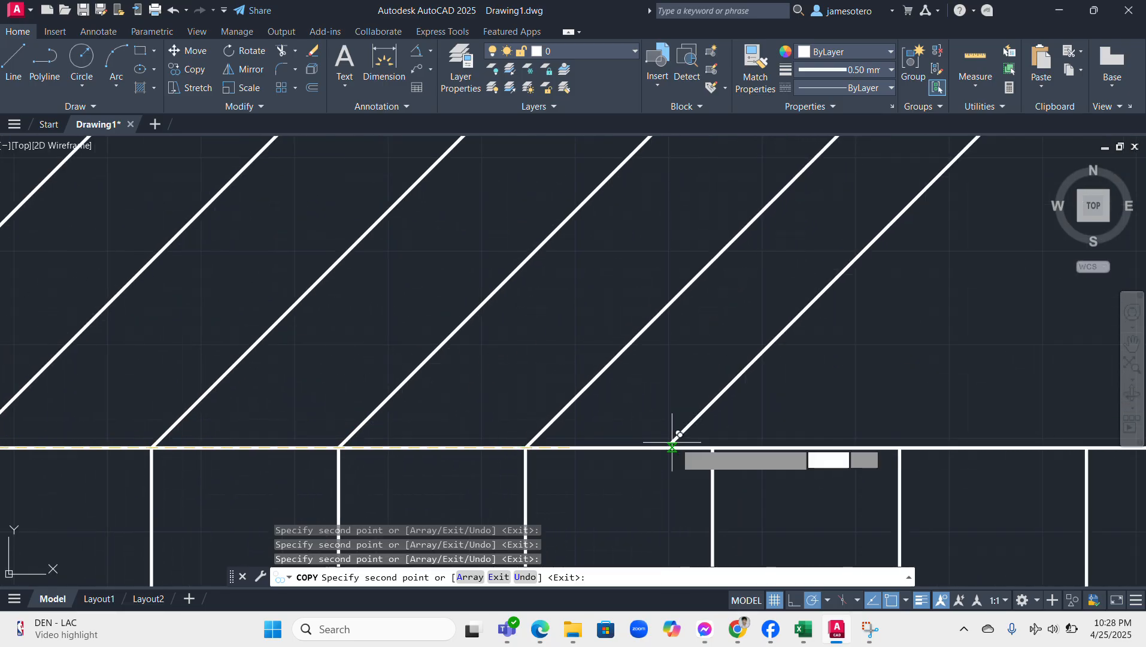
{"action": "left_click", "coordinate": [713, 447]}
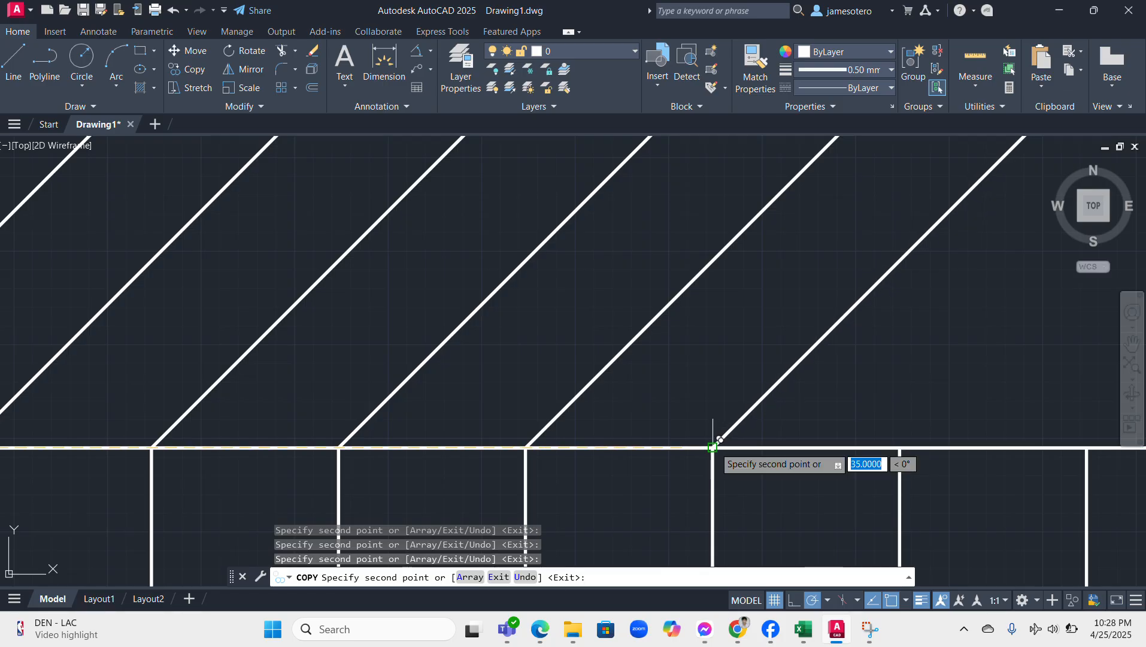
{"action": "left_click", "coordinate": [900, 447]}
Step: Place the last three diagonal copies at 45, 50 and 55 units along the bottom edge and finish copying
{"action": "middle_click_drag", "start_coordinate": [1012, 420], "coordinate": [715, 412]}
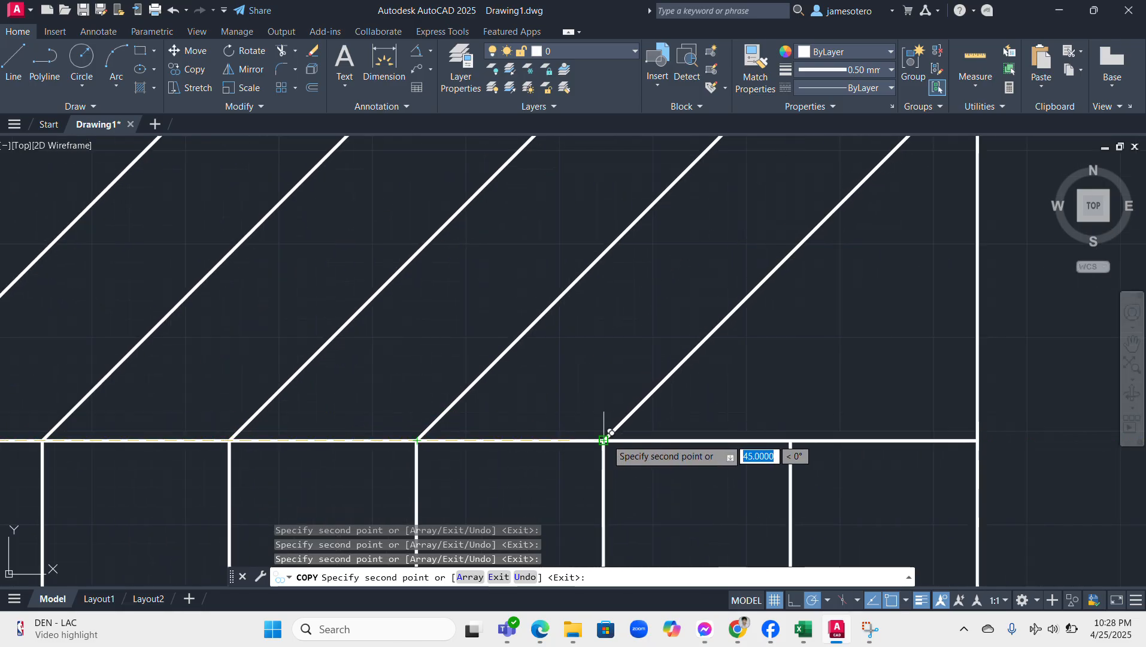
{"action": "left_click", "coordinate": [604, 440]}
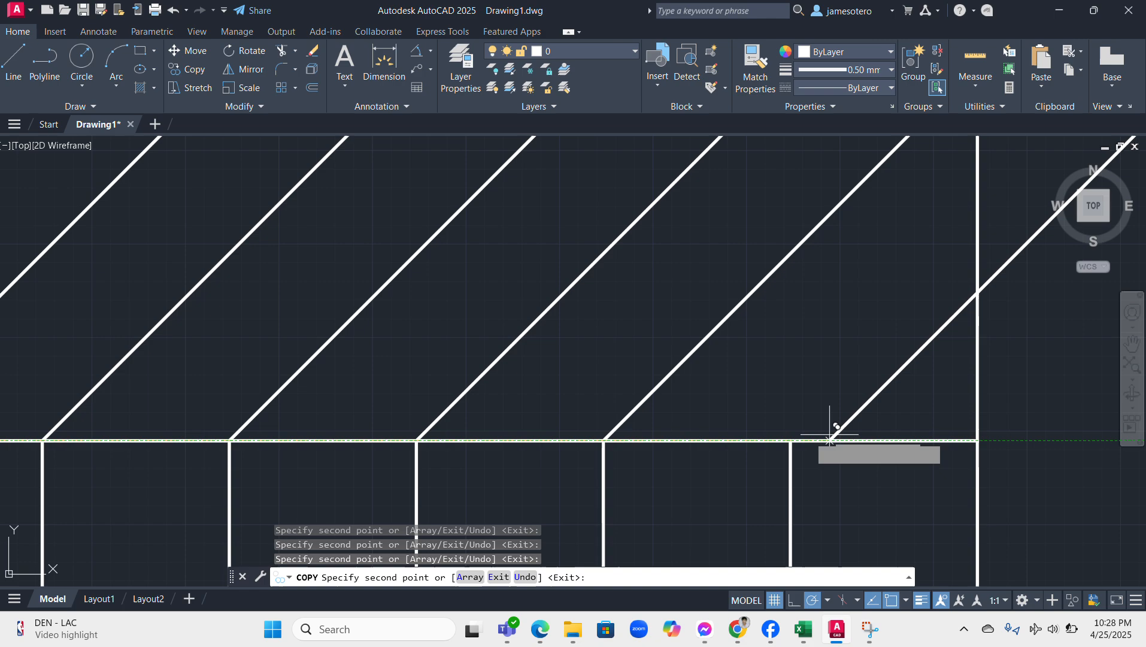
{"action": "left_click", "coordinate": [792, 440]}
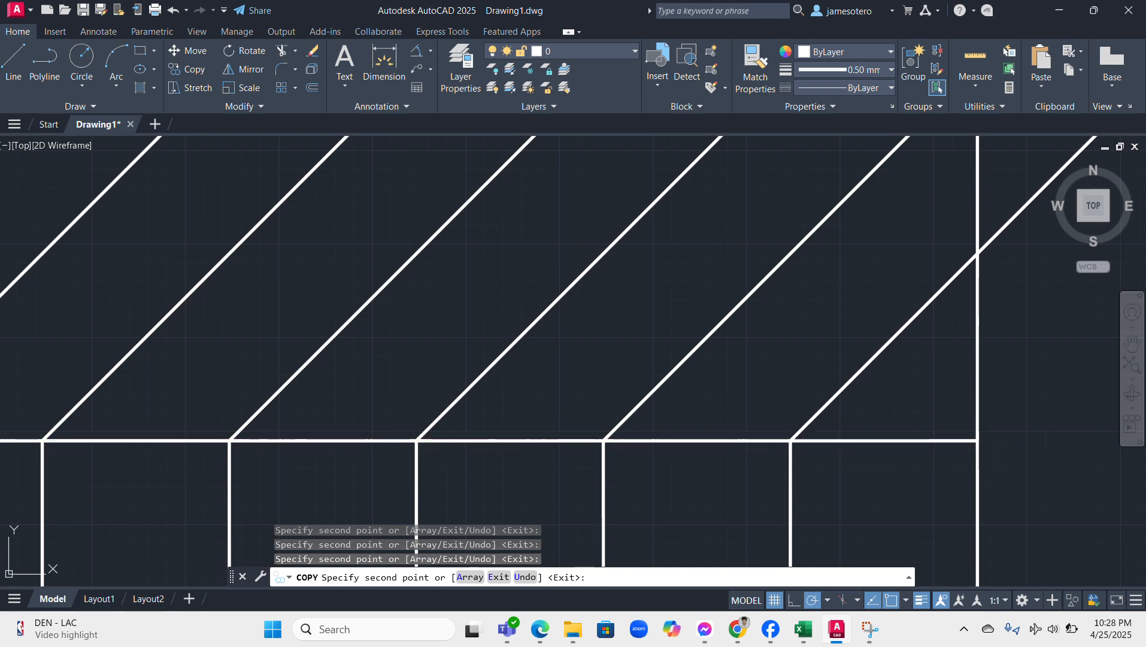
{"action": "left_click", "coordinate": [977, 440]}
{"action": "key", "text": "Escape"}
{"action": "scroll", "coordinate": [1018, 456], "scroll_direction": "down", "scroll_amount": 6}
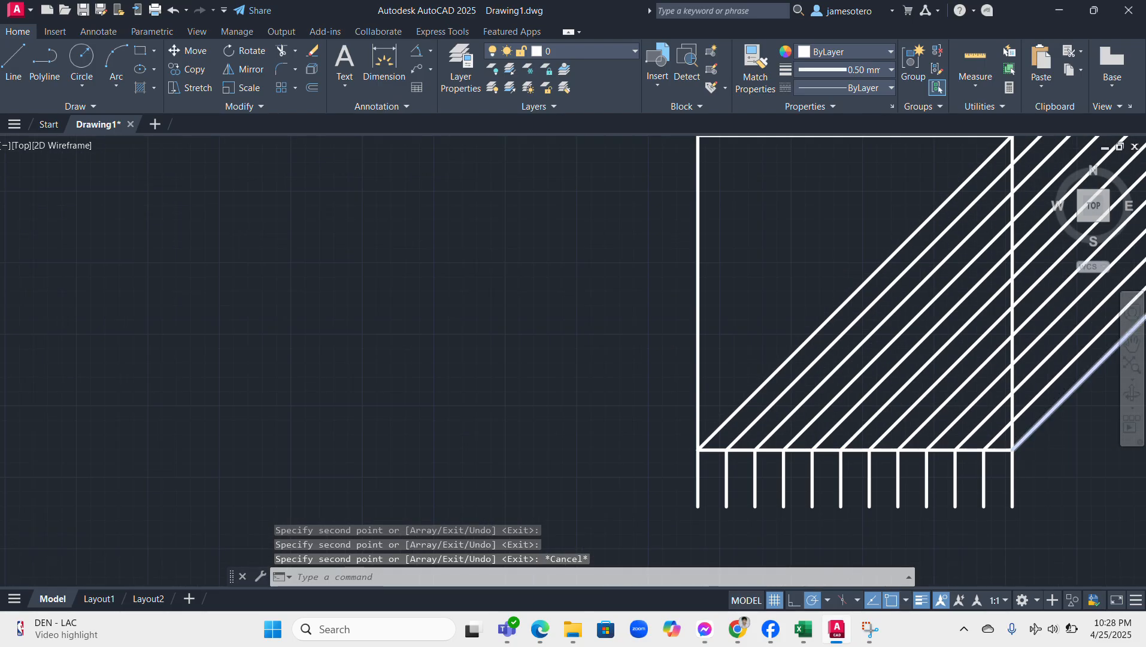
Step: Mirror all twelve diagonal lines about the square's left edge, keeping the source lines
{"action": "scroll", "coordinate": [1061, 479], "scroll_direction": "down", "scroll_amount": 4}
{"action": "scroll", "coordinate": [1061, 479], "scroll_direction": "up", "scroll_amount": 2}
{"action": "middle_click_drag", "start_coordinate": [1032, 477], "coordinate": [816, 434]}
{"action": "scroll", "coordinate": [816, 434], "scroll_direction": "up", "scroll_amount": 2}
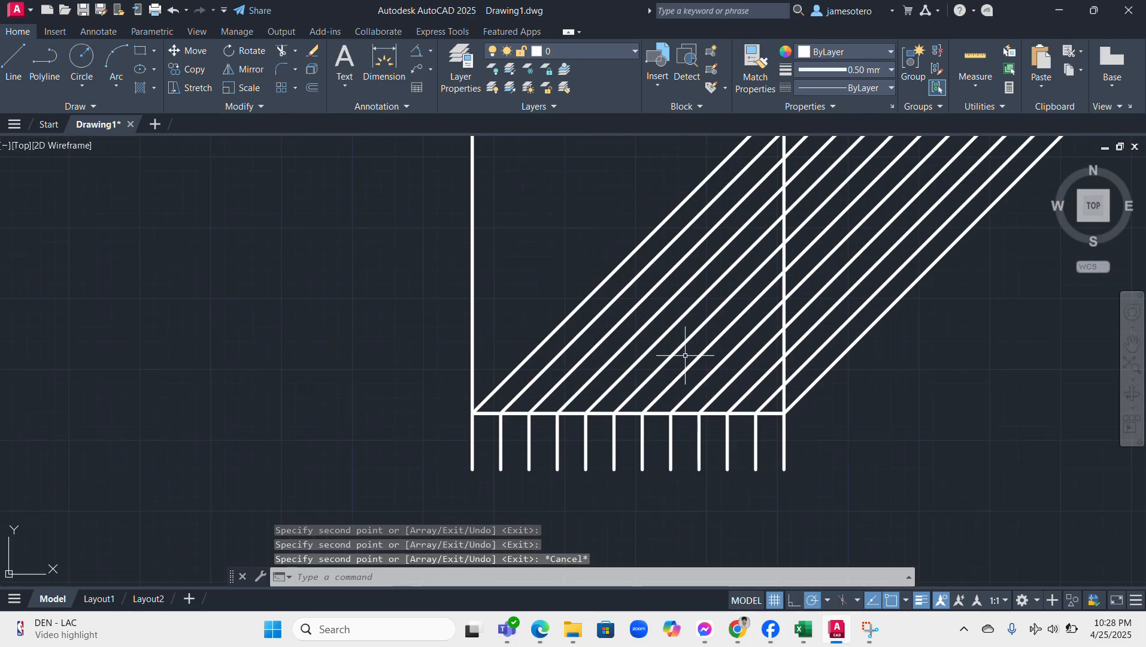
{"action": "left_click", "coordinate": [606, 277]}
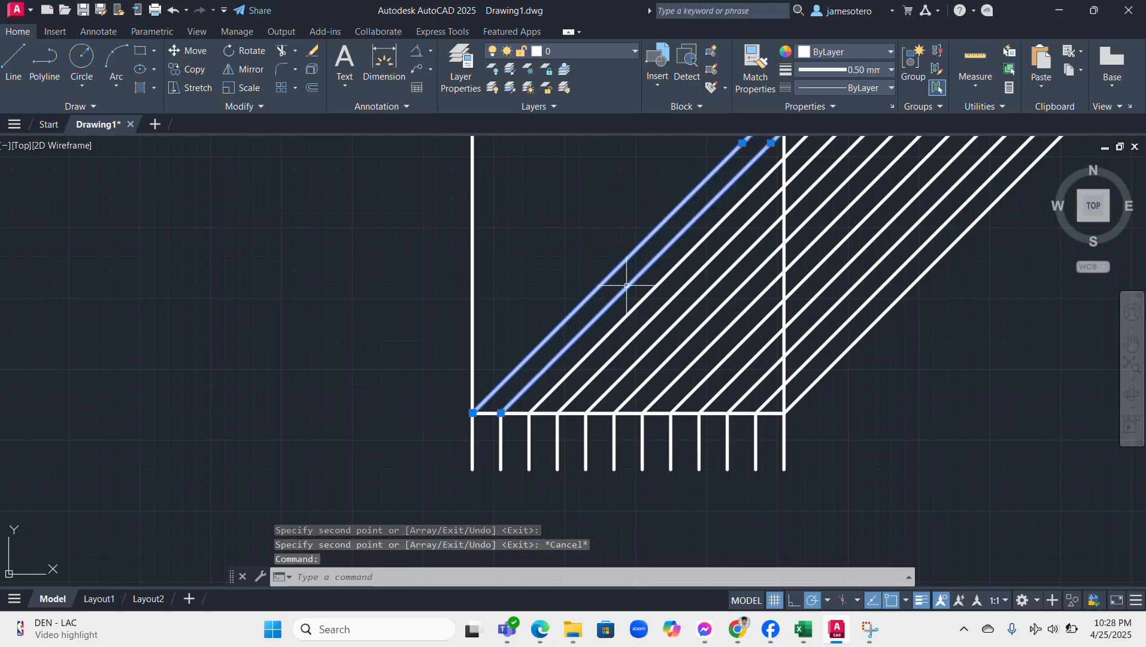
{"action": "left_click", "coordinate": [646, 295]}
{"action": "left_click", "coordinate": [671, 300]}
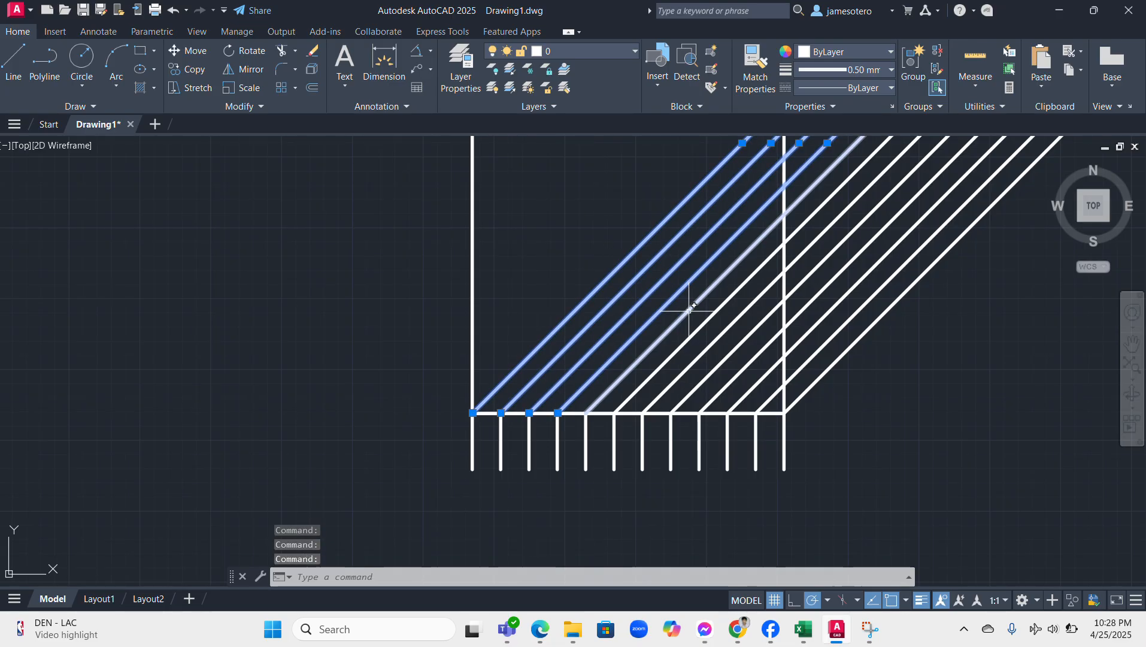
{"action": "left_click", "coordinate": [689, 310]}
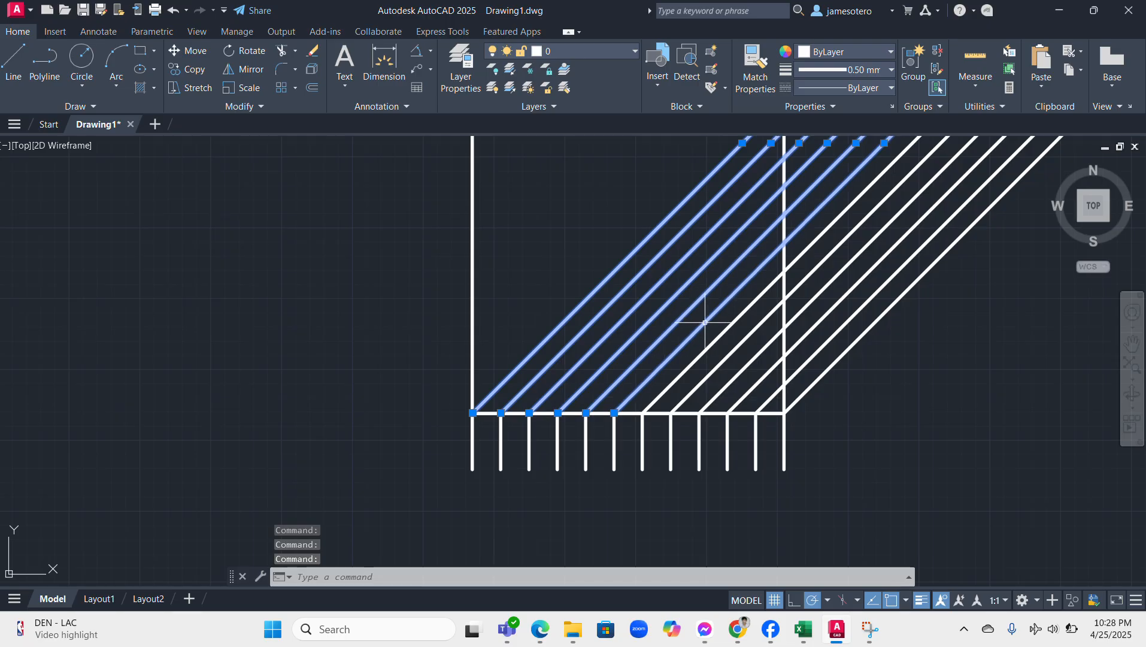
{"action": "left_click", "coordinate": [713, 343]}
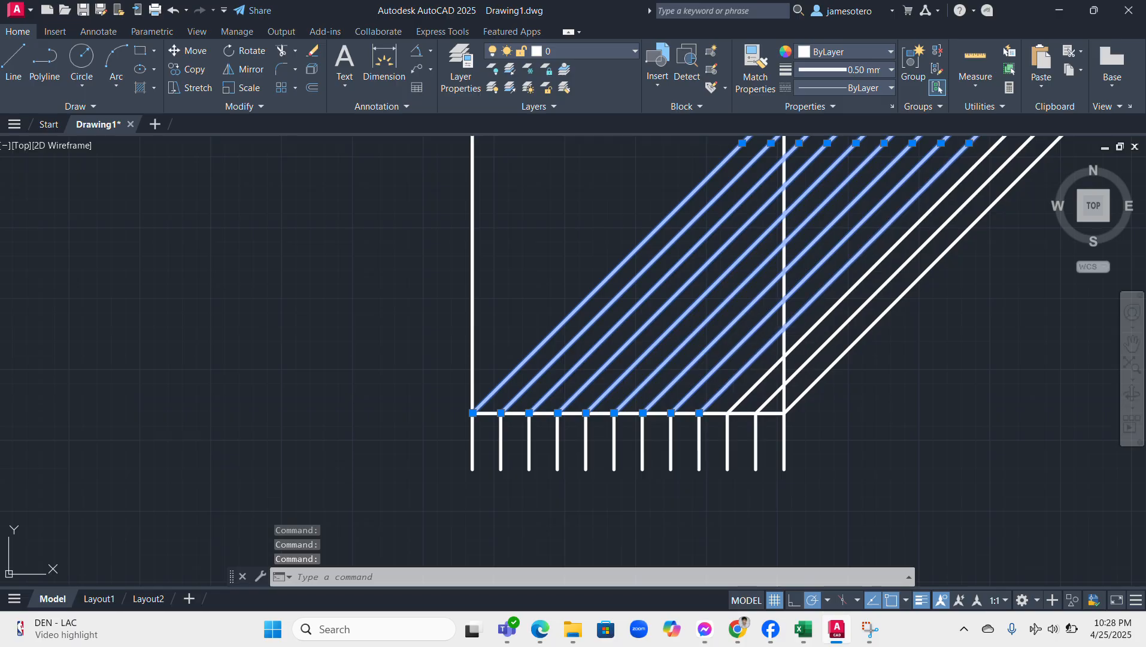
{"action": "left_click", "coordinate": [831, 368]}
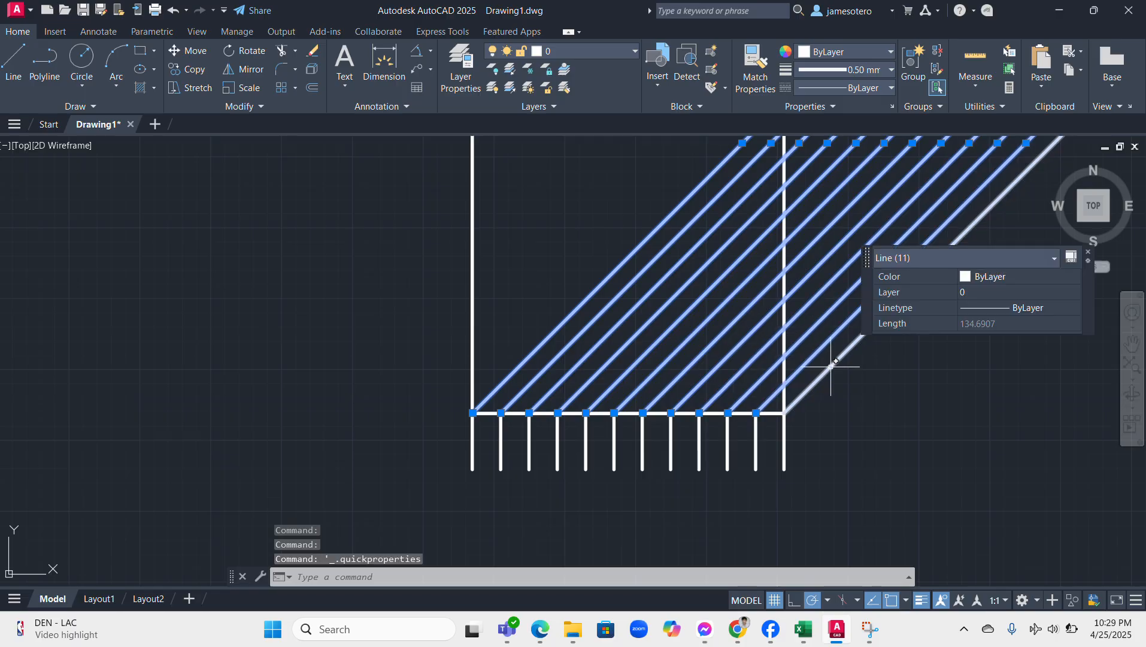
{"action": "left_click", "coordinate": [231, 71]}
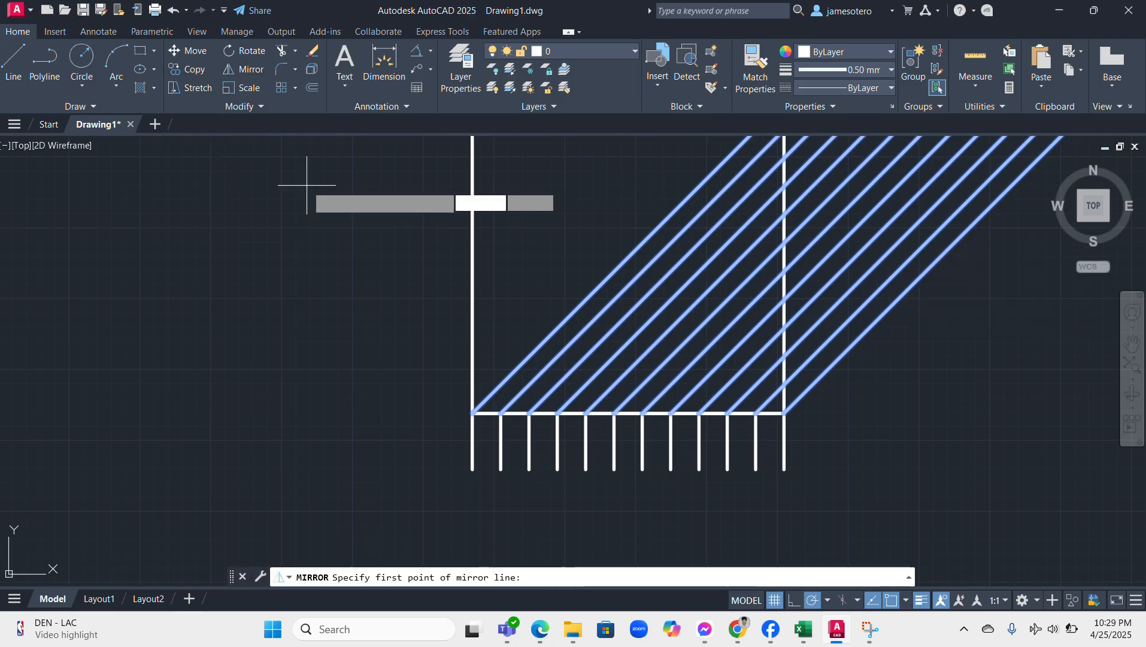
{"action": "left_click", "coordinate": [472, 411]}
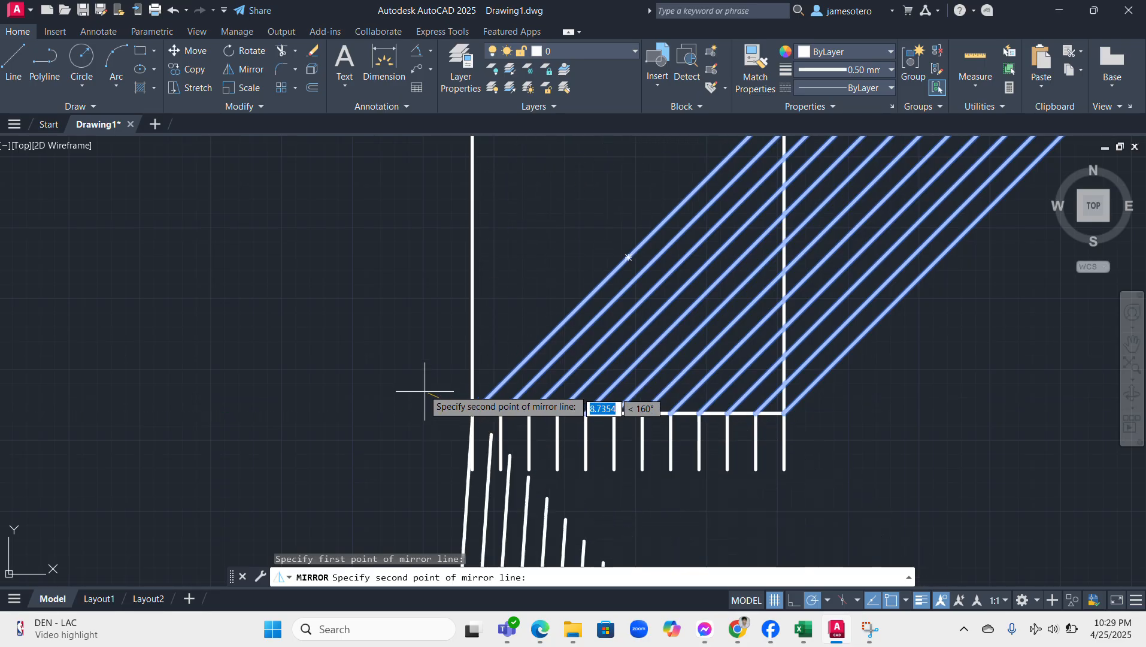
{"action": "left_click", "coordinate": [473, 319]}
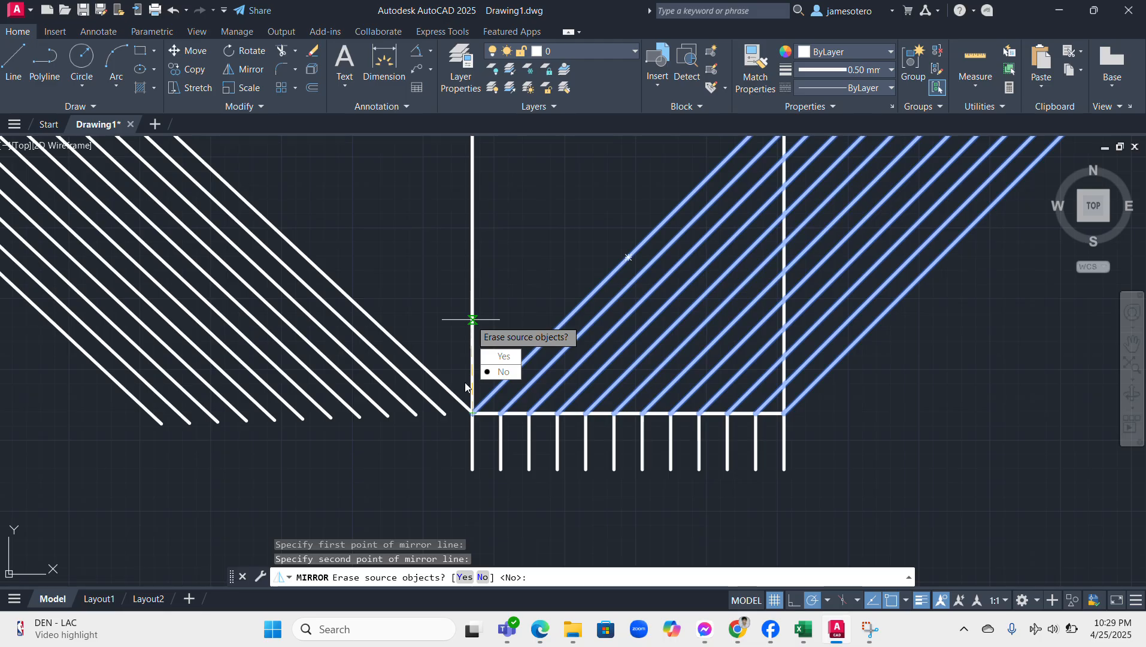
{"action": "type", "text": "n"}
{"action": "key", "text": "Return"}
{"action": "key", "text": "Escape"}
{"action": "scroll", "coordinate": [178, 399], "scroll_direction": "down", "scroll_amount": 5}
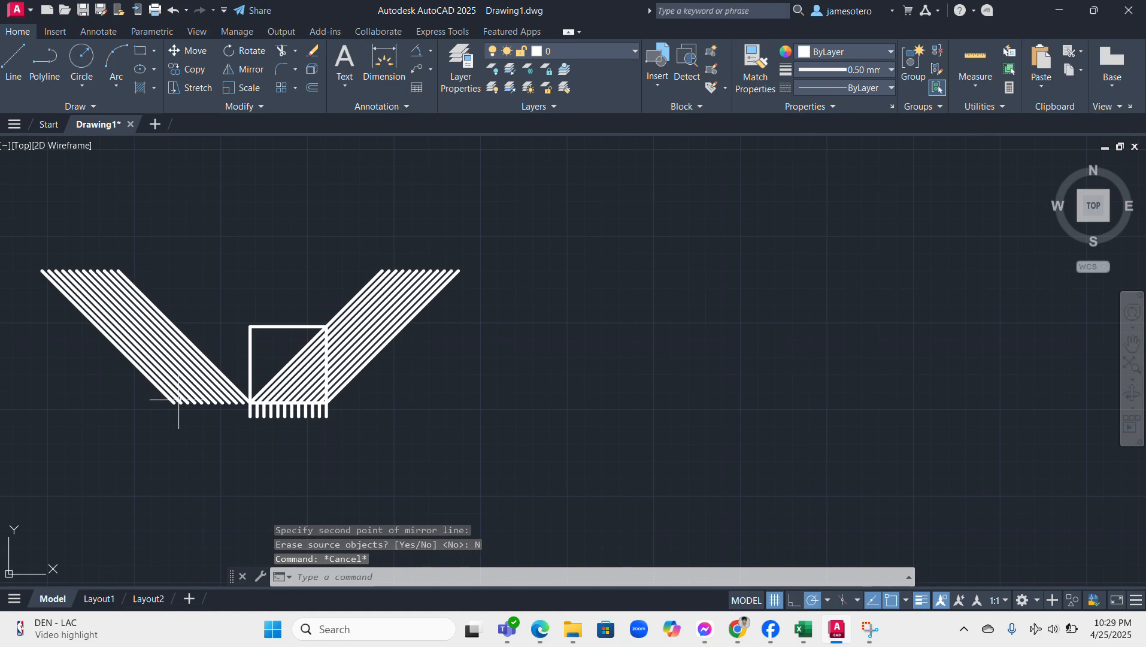
Step: Move the twelve mirrored diagonals from the square's lower-left corner to its lower-right corner so they cross the original diagonals
{"action": "middle_click_drag", "start_coordinate": [67, 262], "coordinate": [208, 269]}
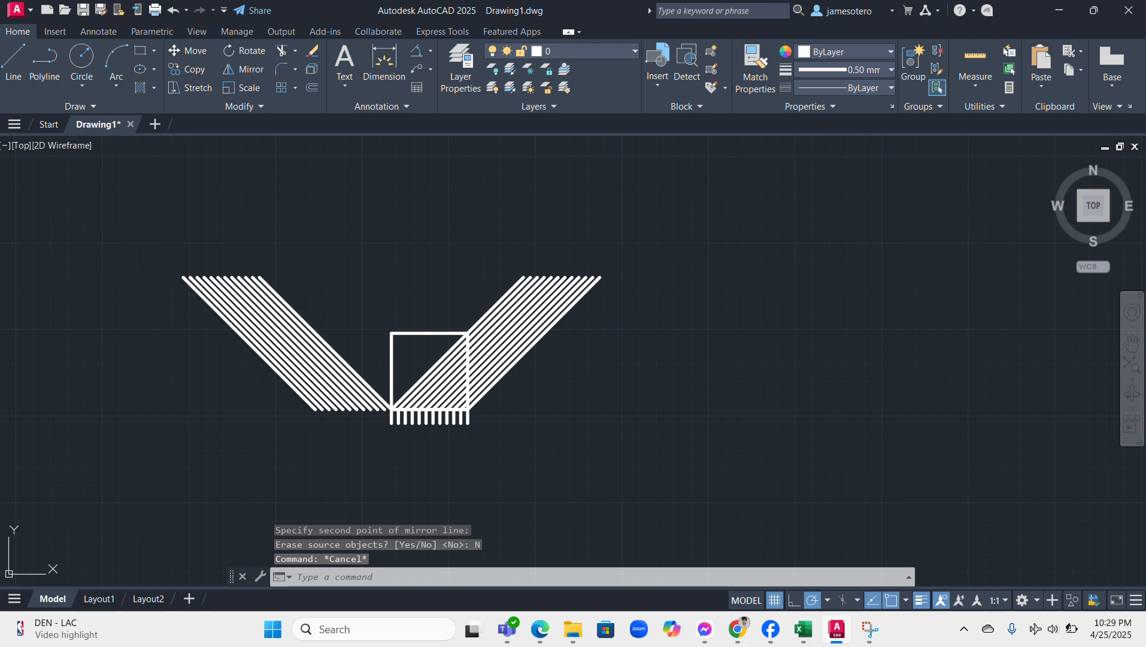
{"action": "left_click", "coordinate": [146, 256]}
{"action": "left_click", "coordinate": [397, 451]}
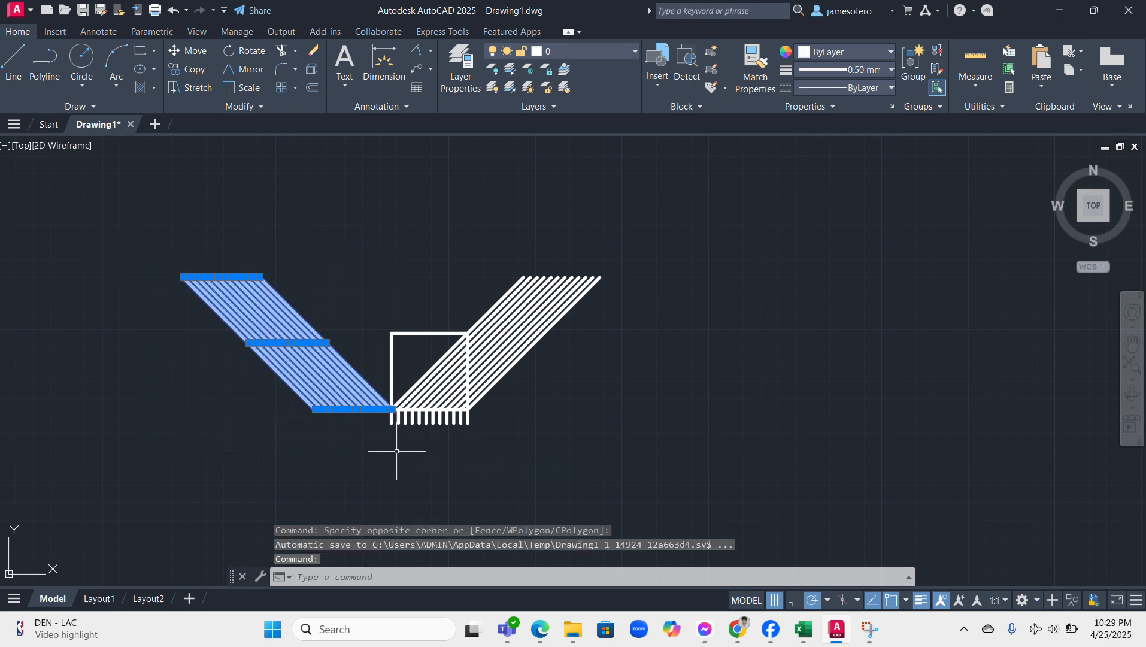
{"action": "scroll", "coordinate": [396, 450], "scroll_direction": "up", "scroll_amount": 5}
{"action": "mouse_move", "coordinate": [396, 451]}
{"action": "middle_mouse_down"}
{"action": "mouse_move", "coordinate": [398, 285]}
{"action": "mouse_move", "coordinate": [390, 423]}
{"action": "middle_mouse_up"}
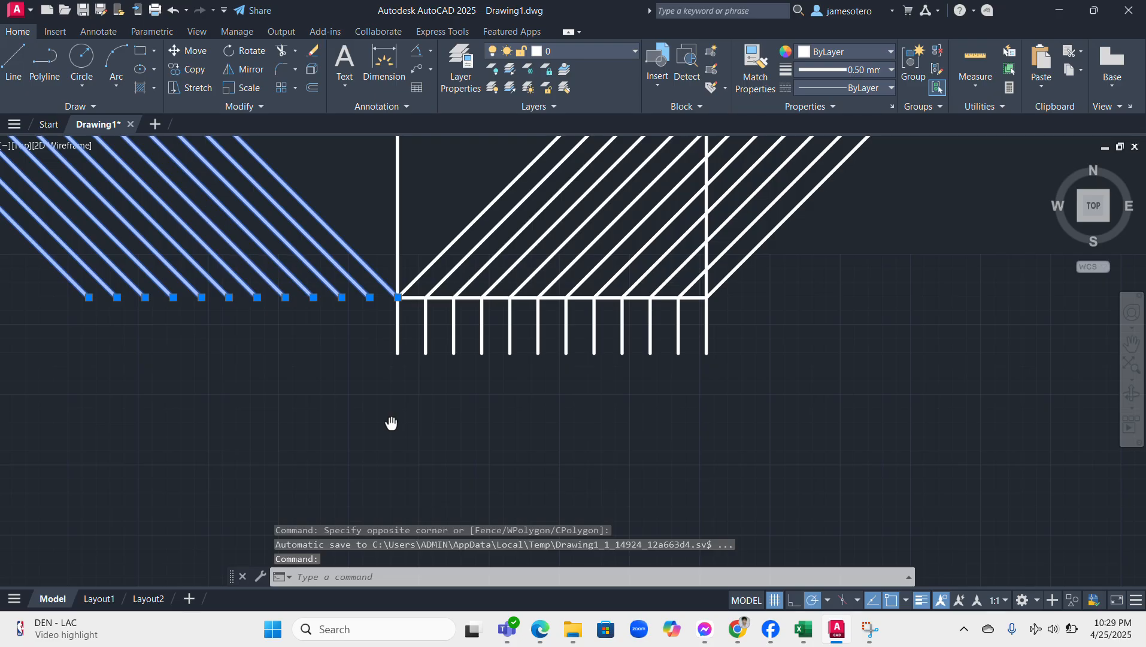
{"action": "left_click", "coordinate": [189, 51]}
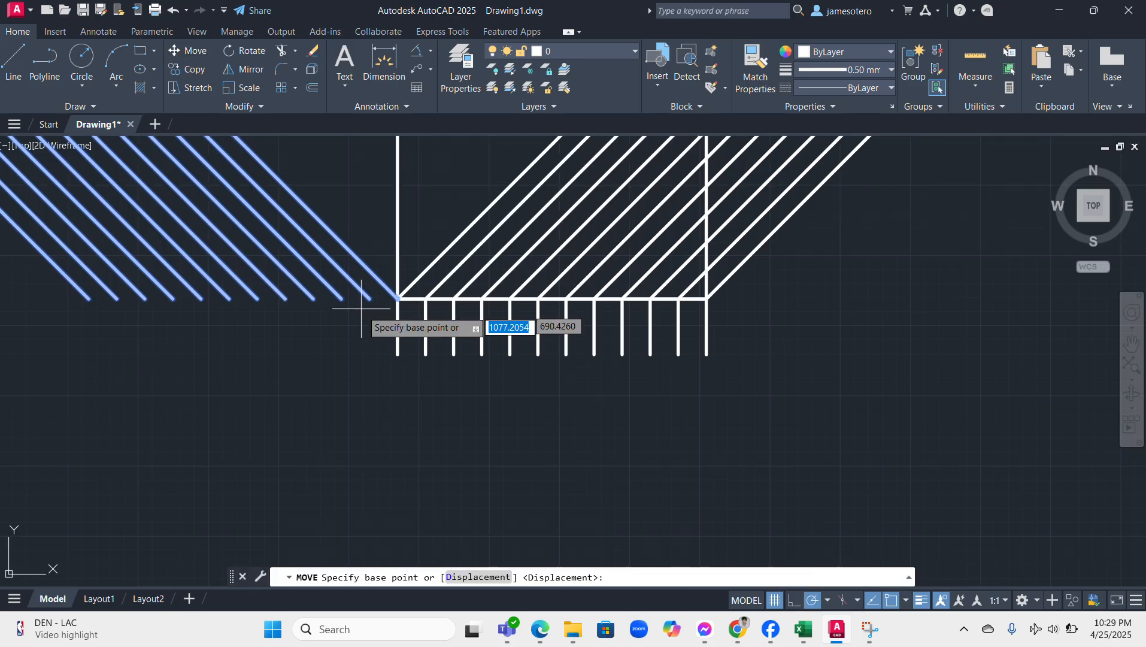
{"action": "left_click", "coordinate": [397, 298]}
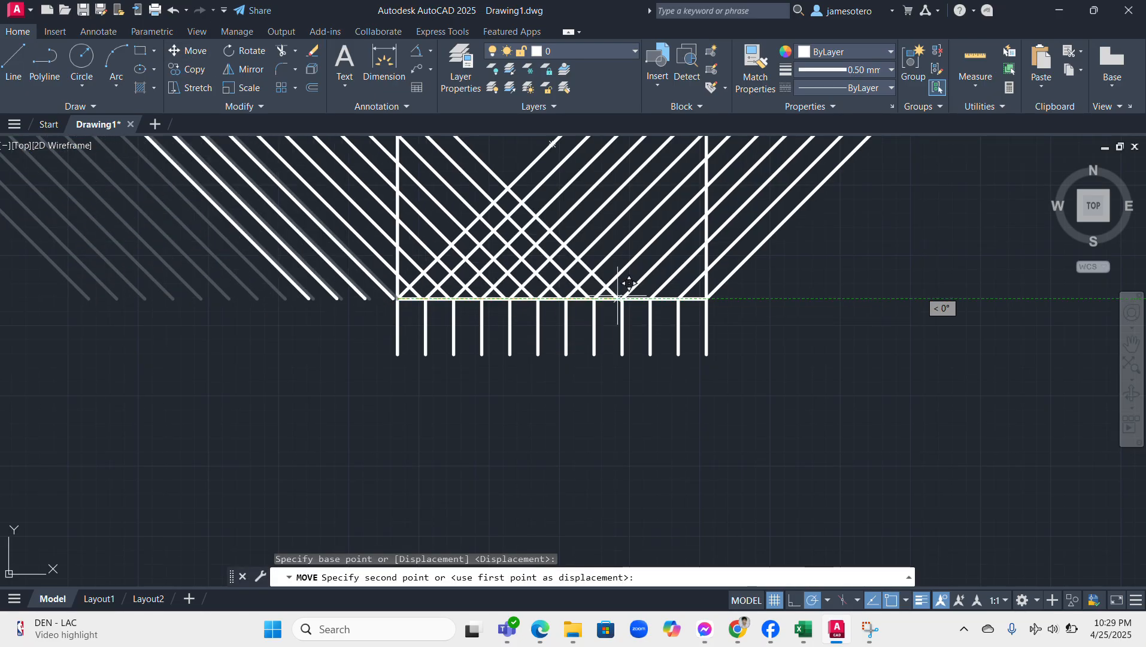
{"action": "scroll", "coordinate": [708, 285], "scroll_direction": "up", "scroll_amount": 5}
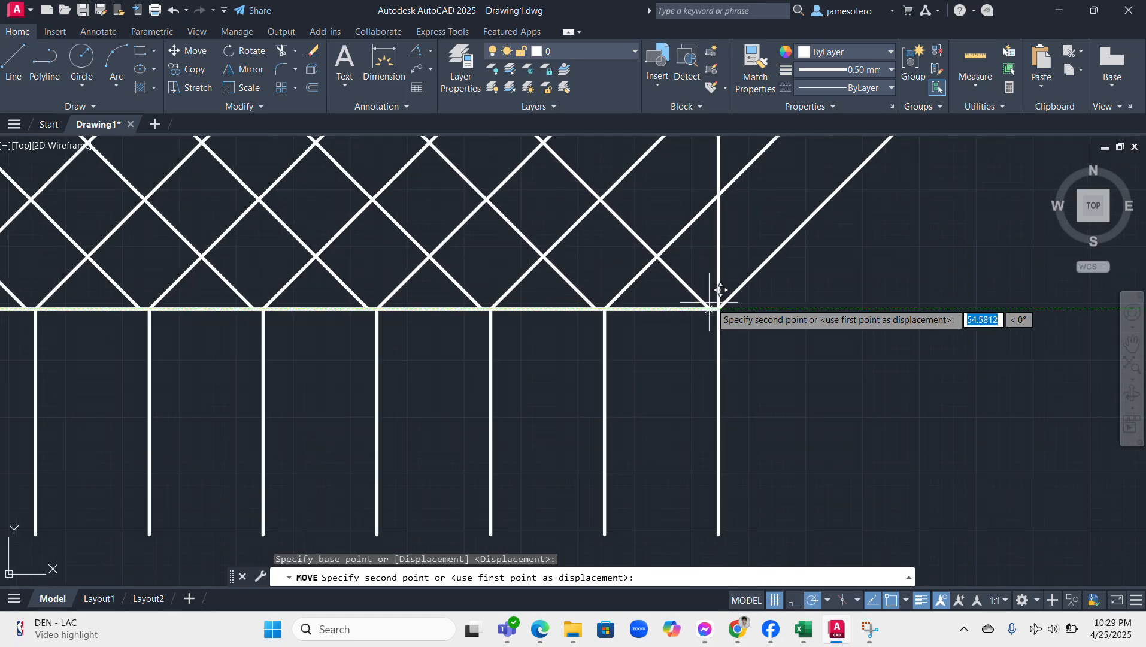
{"action": "key", "text": "Escape"}
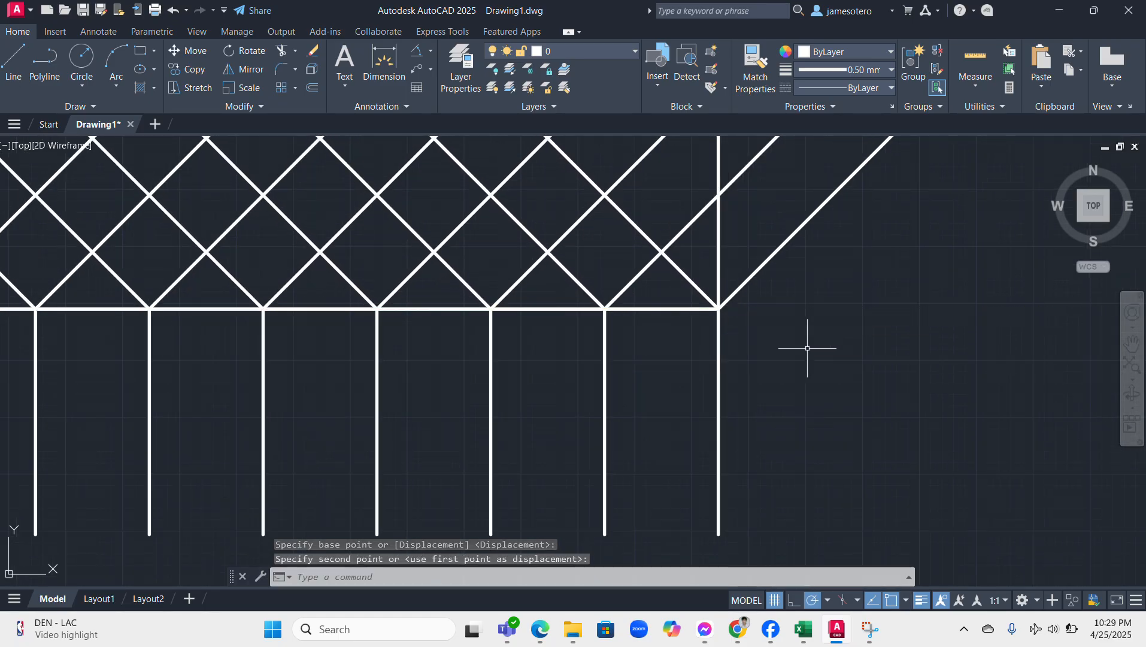
{"action": "scroll", "coordinate": [794, 353], "scroll_direction": "down", "scroll_amount": 5}
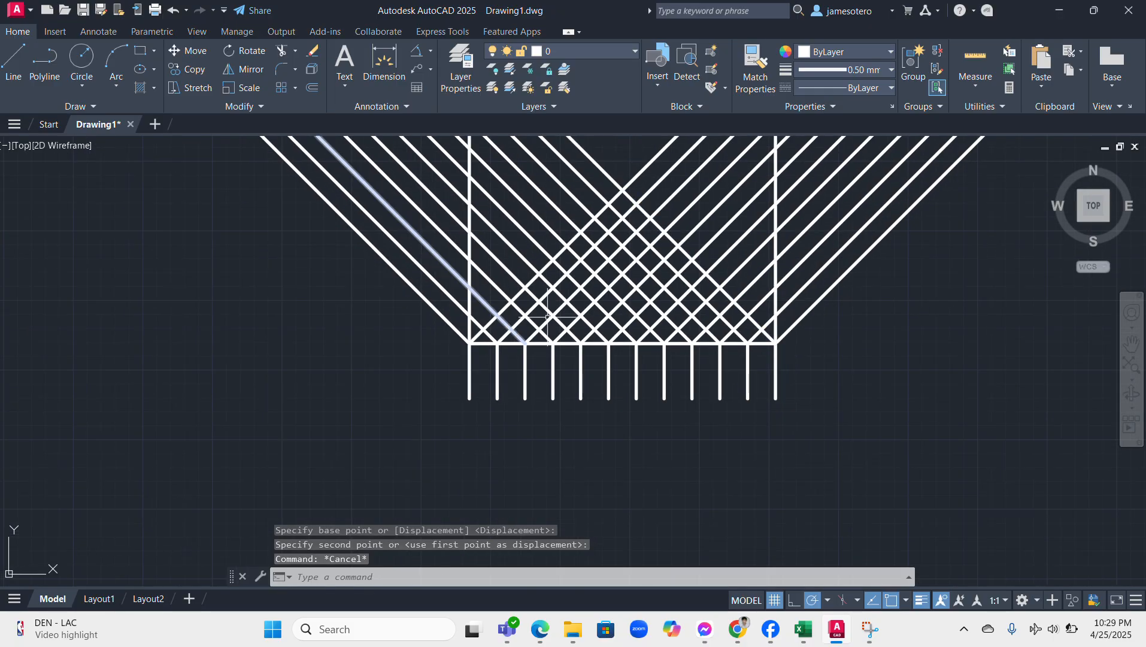
Step: Switch to Messenger to examine the weave in the reference photo, and return to AutoCAD
{"action": "left_click", "coordinate": [708, 629]}
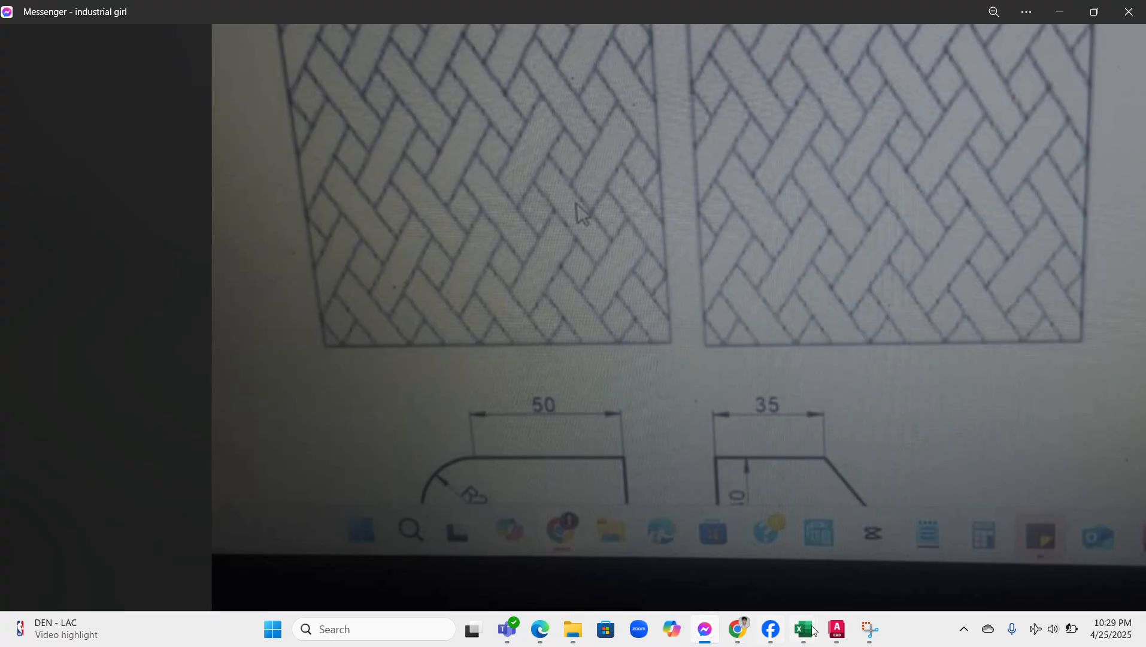
{"action": "left_click", "coordinate": [839, 632]}
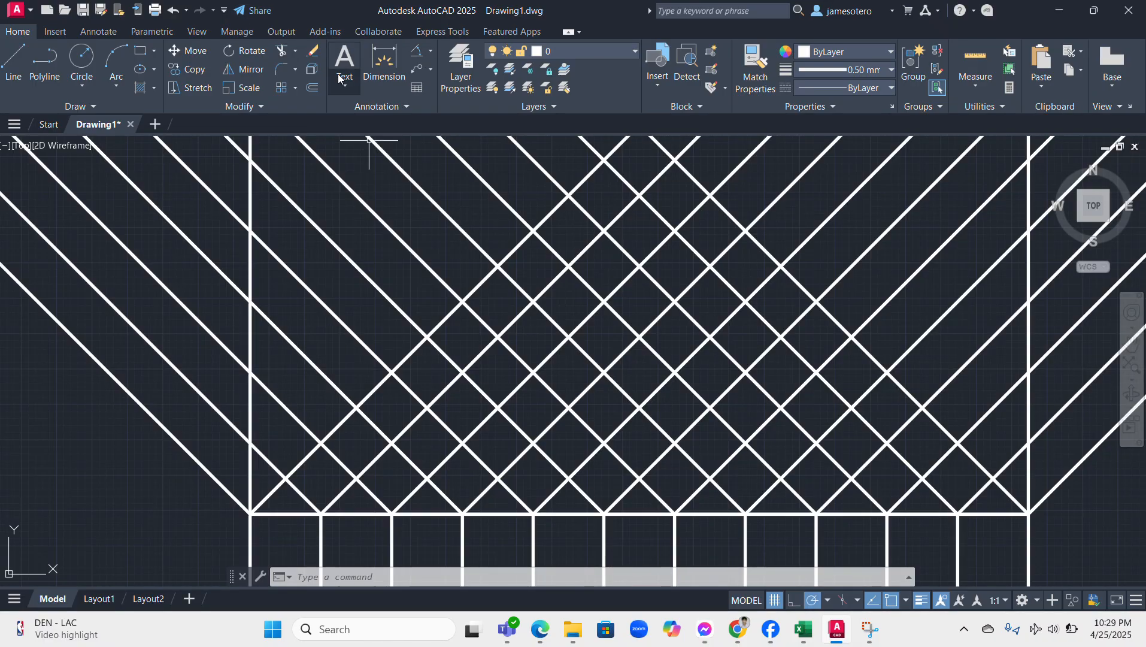
{"action": "left_click", "coordinate": [281, 51]}
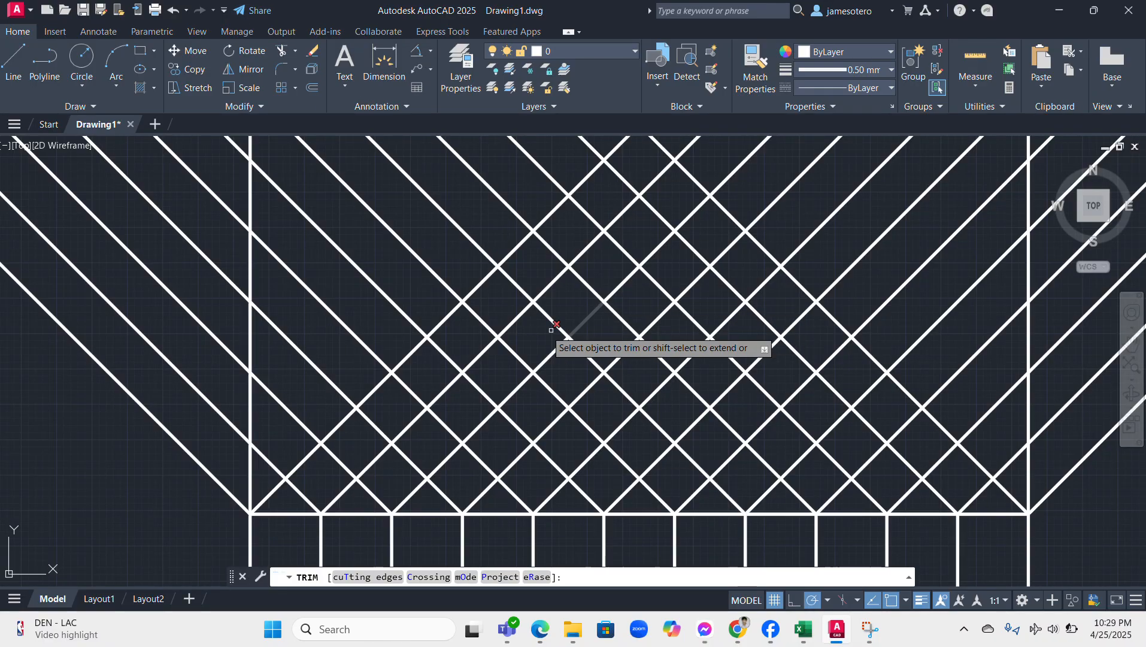
{"action": "mouse_move", "coordinate": [535, 339]}
{"action": "left_mouse_down"}
{"action": "mouse_move", "coordinate": [591, 303]}
{"action": "mouse_move", "coordinate": [606, 276]}
{"action": "left_mouse_up"}
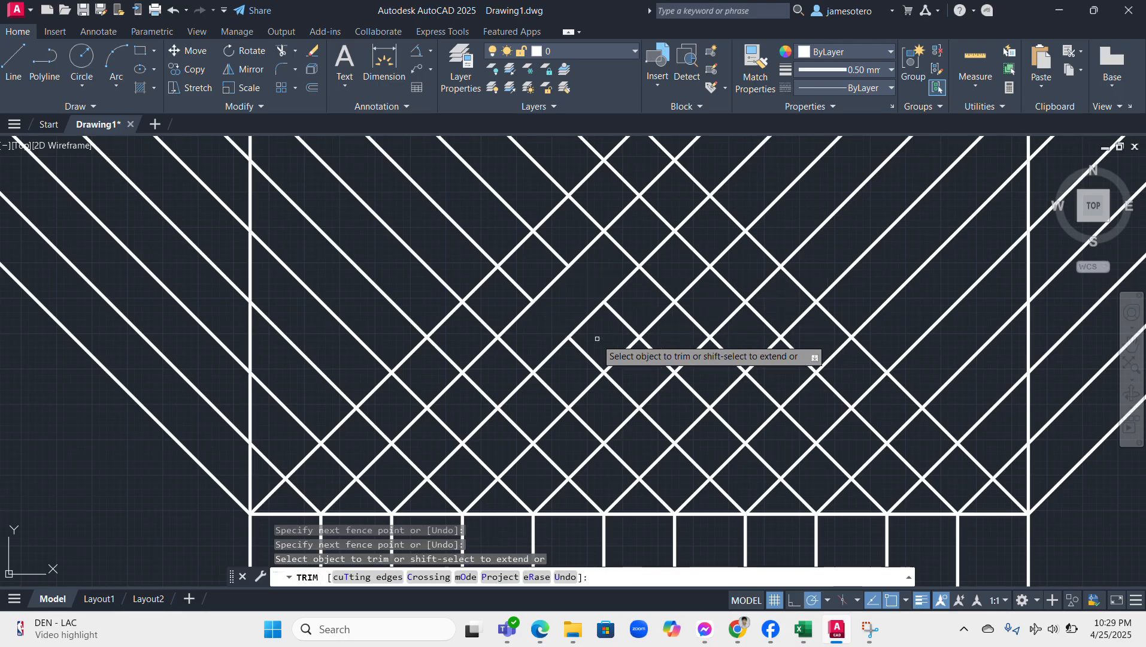
{"action": "left_click_drag", "start_coordinate": [595, 341], "coordinate": [676, 405]}
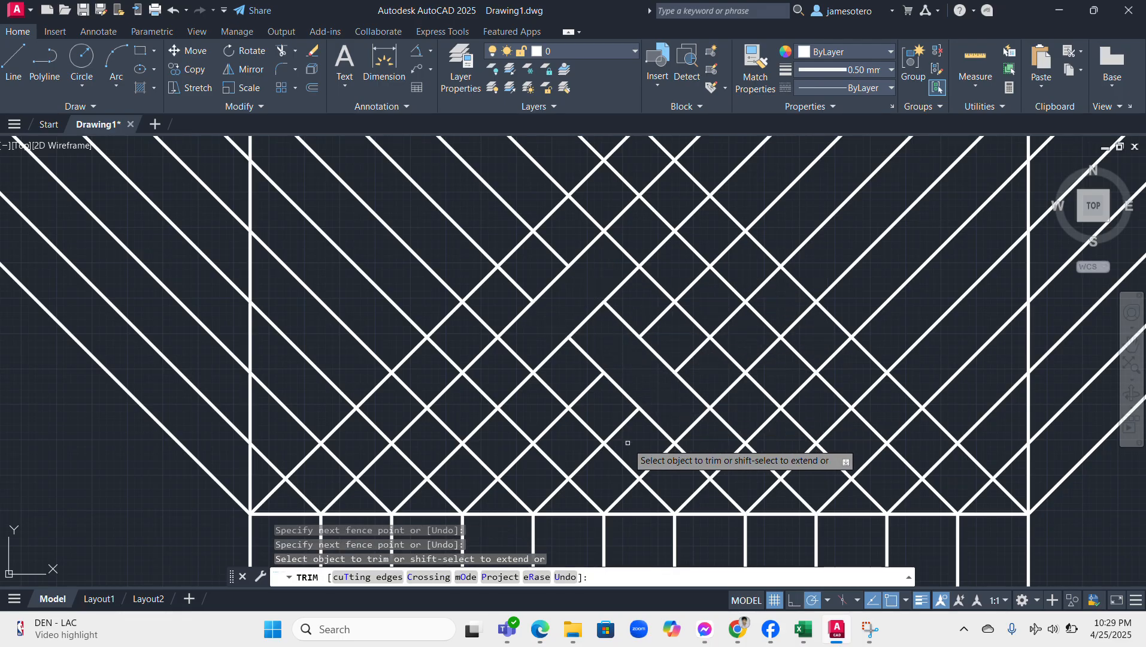
{"action": "left_click", "coordinate": [174, 10]}
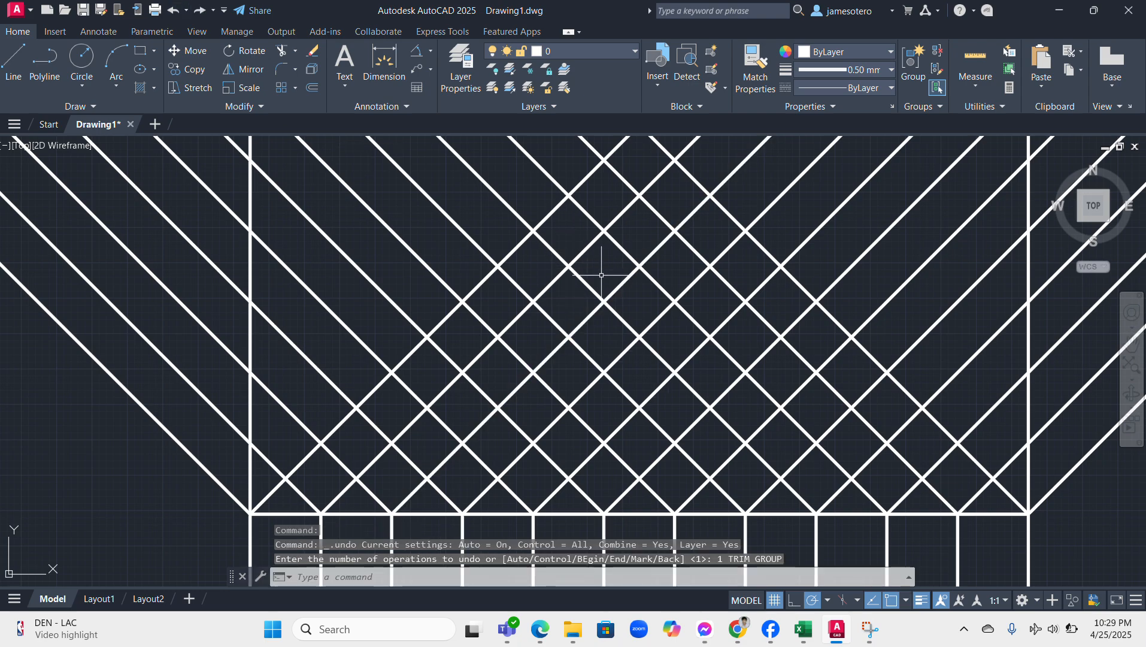
{"action": "left_click_drag", "start_coordinate": [593, 267], "coordinate": [638, 241]}
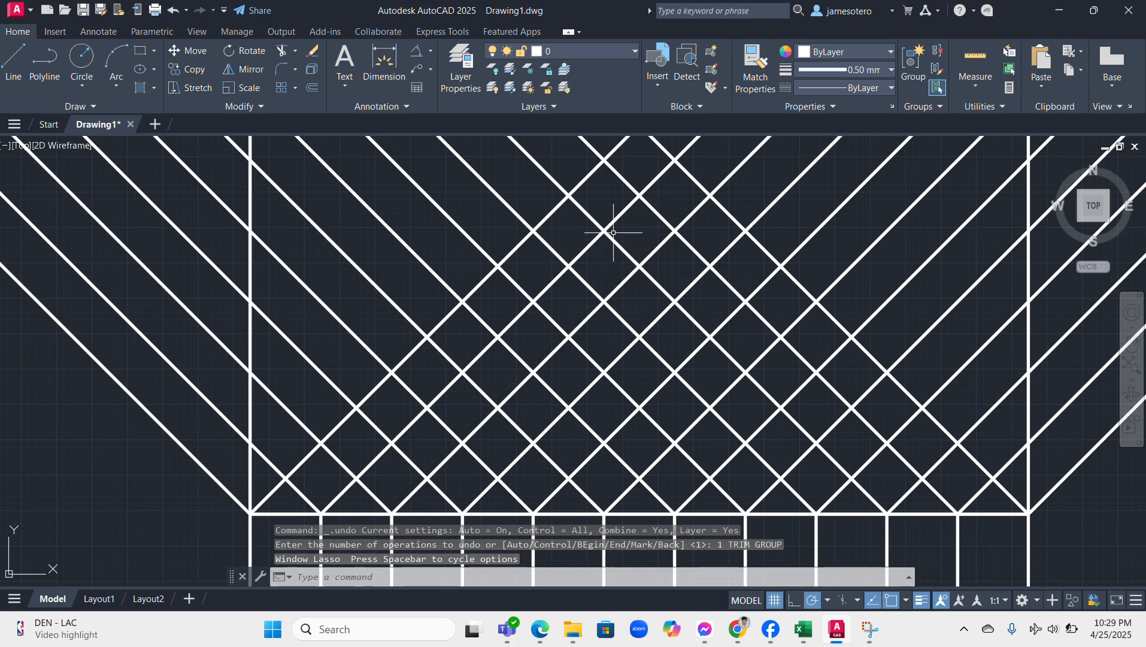
Step: Trim the crossing segments near the middle of the diagonal grid to open two adjoining strips, one rising rightward and one descending rightward
{"action": "left_click", "coordinate": [283, 54]}
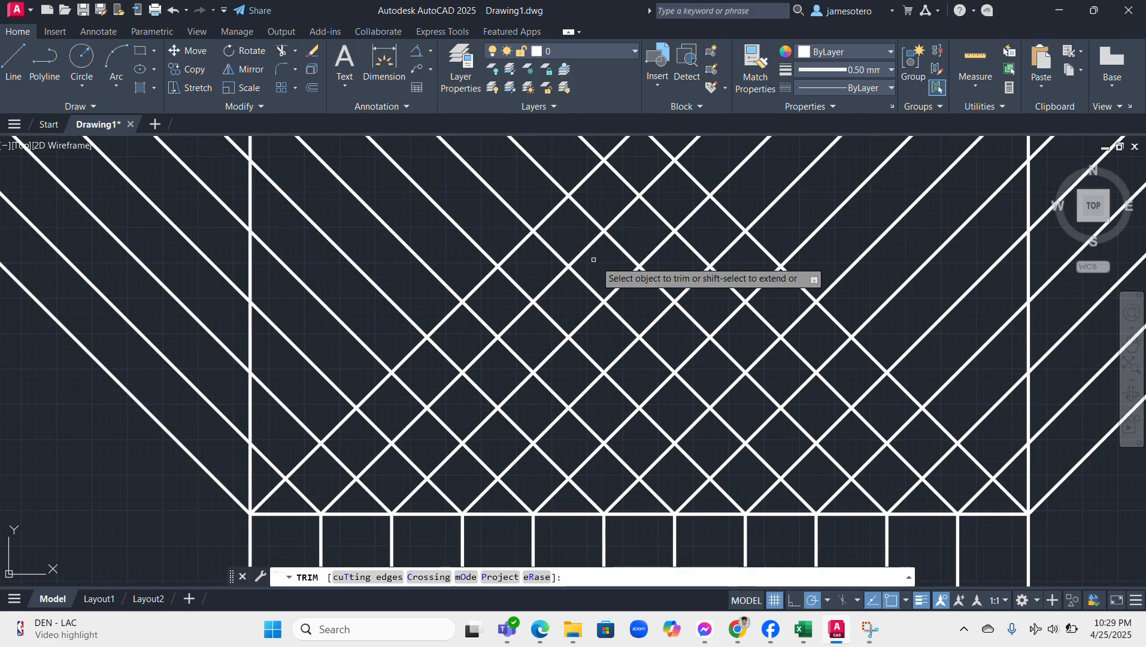
{"action": "left_click", "coordinate": [609, 268]}
{"action": "left_click", "coordinate": [692, 204]}
{"action": "key", "text": "Return"}
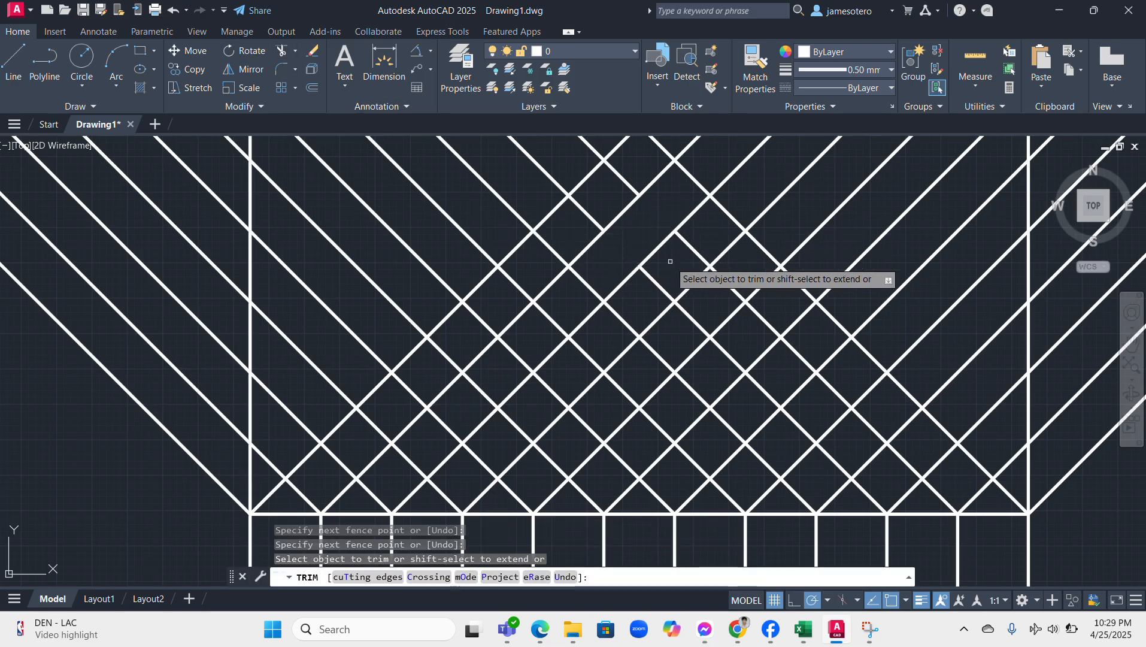
{"action": "left_click", "coordinate": [671, 261]}
{"action": "left_click", "coordinate": [753, 350]}
{"action": "key", "text": "Return"}
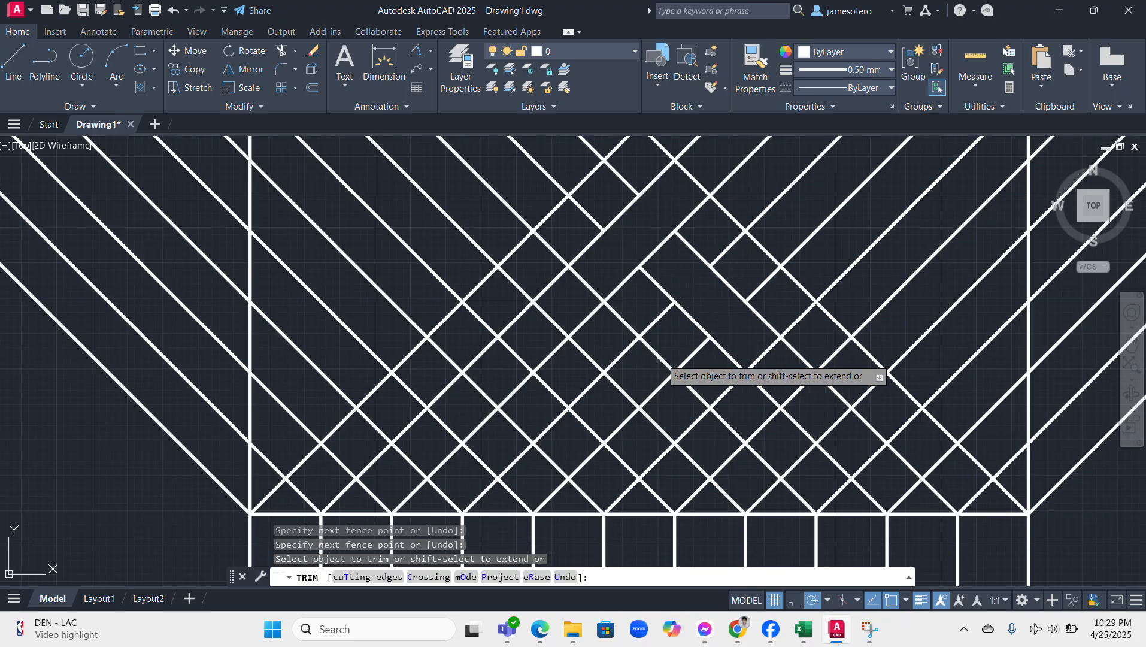
Step: Trim the segments crossing the lower and left adjoining strips to complete a pinwheel of four interlocking strips, and end trimming
{"action": "left_click", "coordinate": [686, 337]}
{"action": "left_click", "coordinate": [612, 400]}
{"action": "key", "text": "Return"}
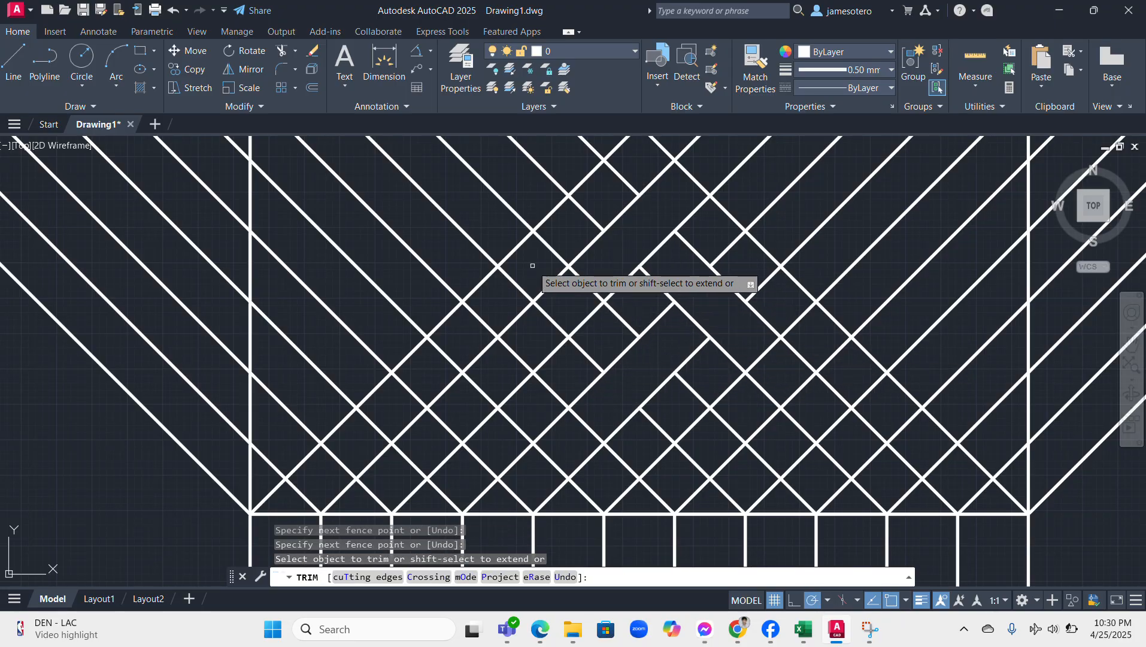
{"action": "left_click", "coordinate": [532, 265]}
{"action": "left_click", "coordinate": [610, 341]}
{"action": "key", "text": "Return"}
{"action": "scroll", "coordinate": [609, 336], "scroll_direction": "down", "scroll_amount": 2}
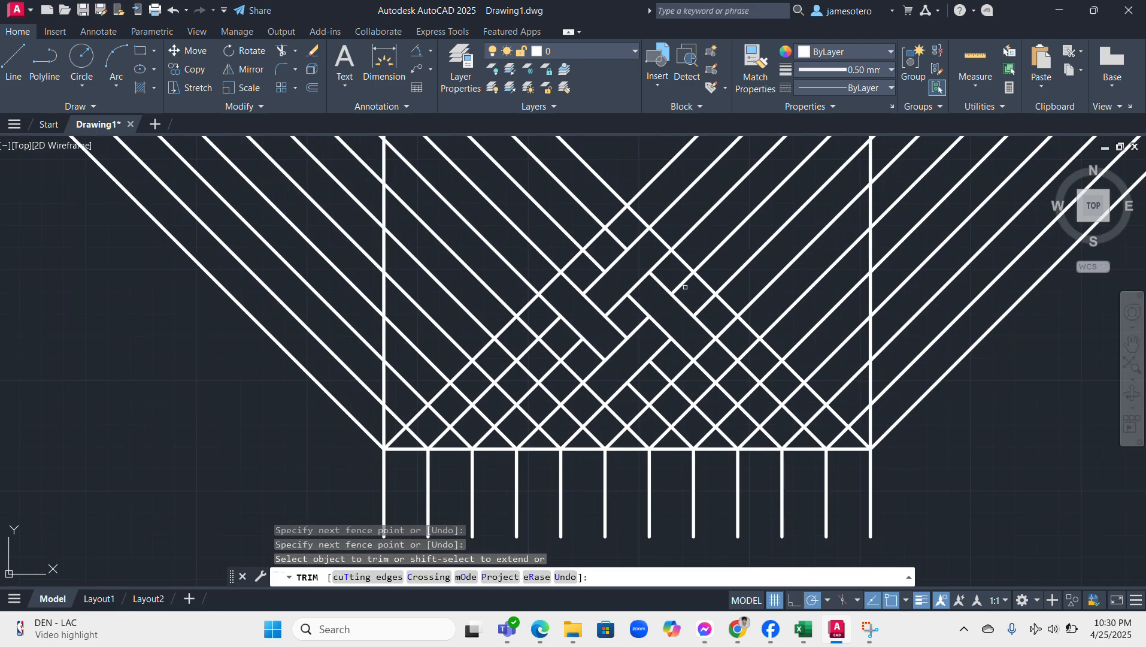
{"action": "key", "text": "Escape"}
{"action": "key", "text": "Escape"}
Step: Use the Boundary command with object type Polyline to create closed outlines of the four interlocking strips in the trimmed grid
{"action": "scroll", "coordinate": [1021, 447], "scroll_direction": "down", "scroll_amount": 2}
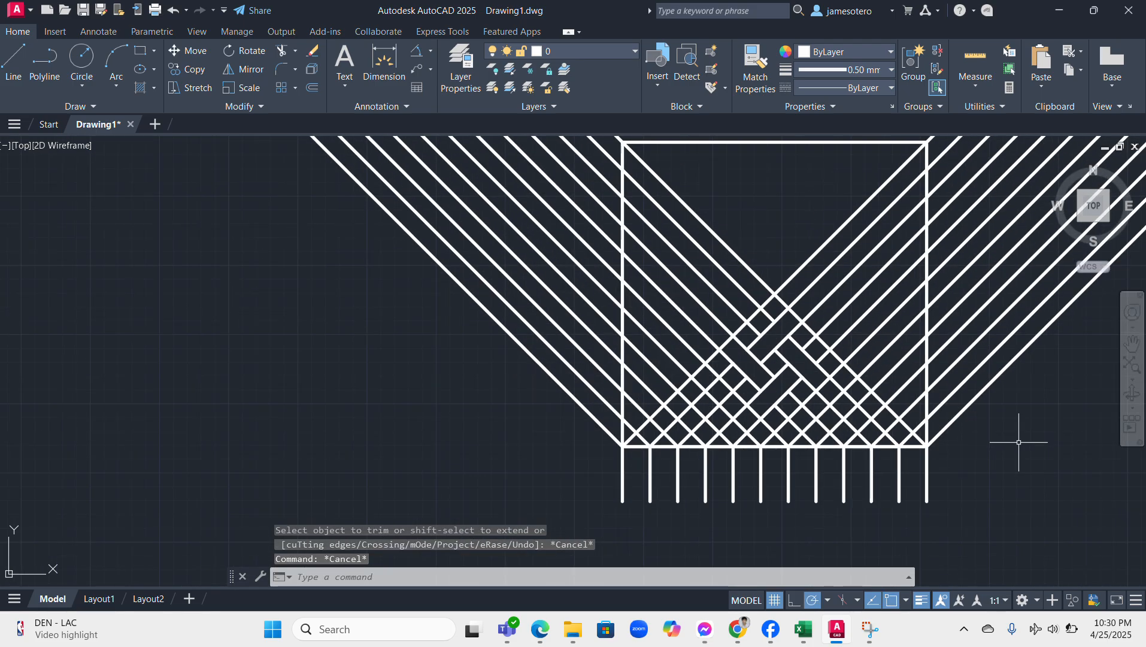
{"action": "scroll", "coordinate": [1043, 361], "scroll_direction": "down", "scroll_amount": 2}
{"action": "scroll", "coordinate": [1044, 399], "scroll_direction": "up", "scroll_amount": 2}
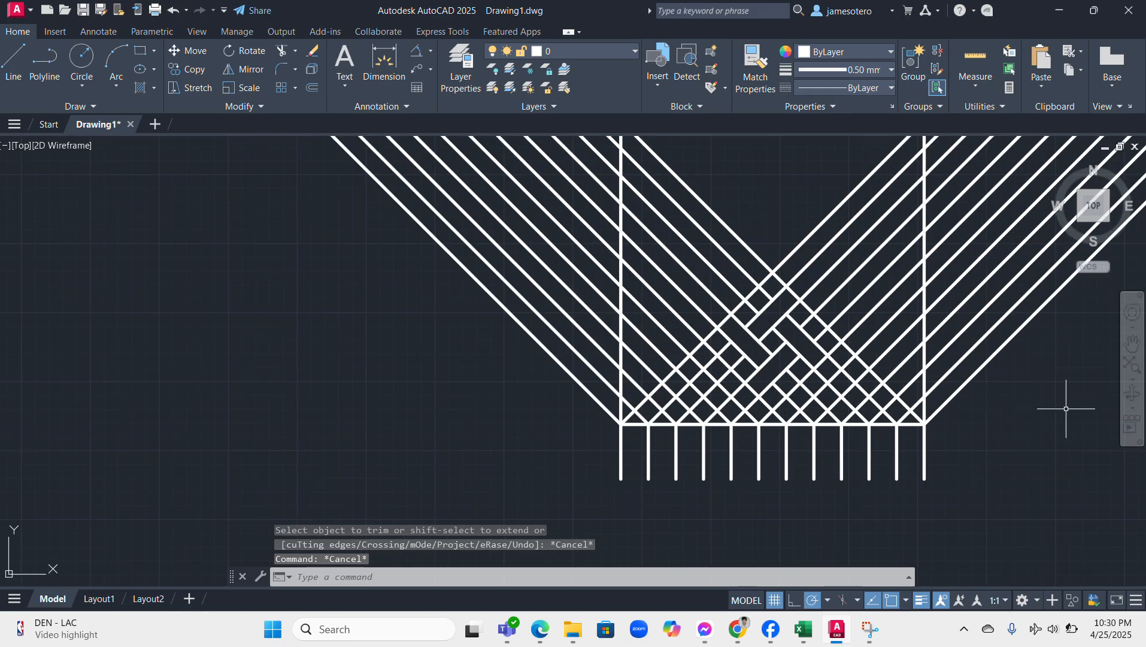
{"action": "left_click", "coordinate": [1021, 444]}
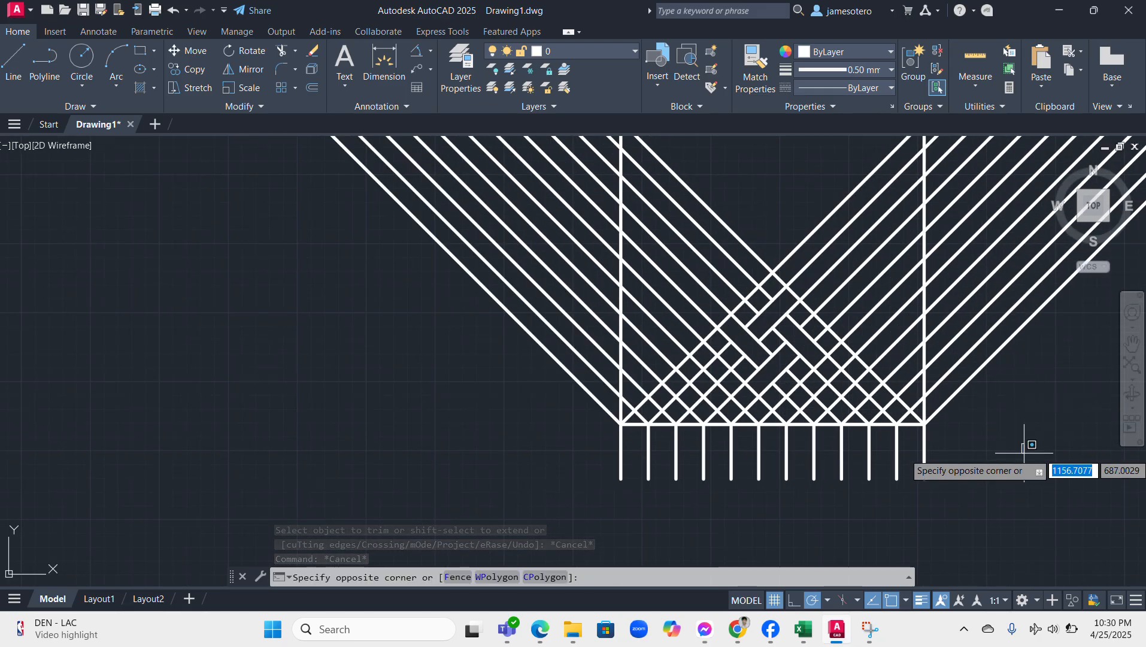
{"action": "type", "text": "boundary"}
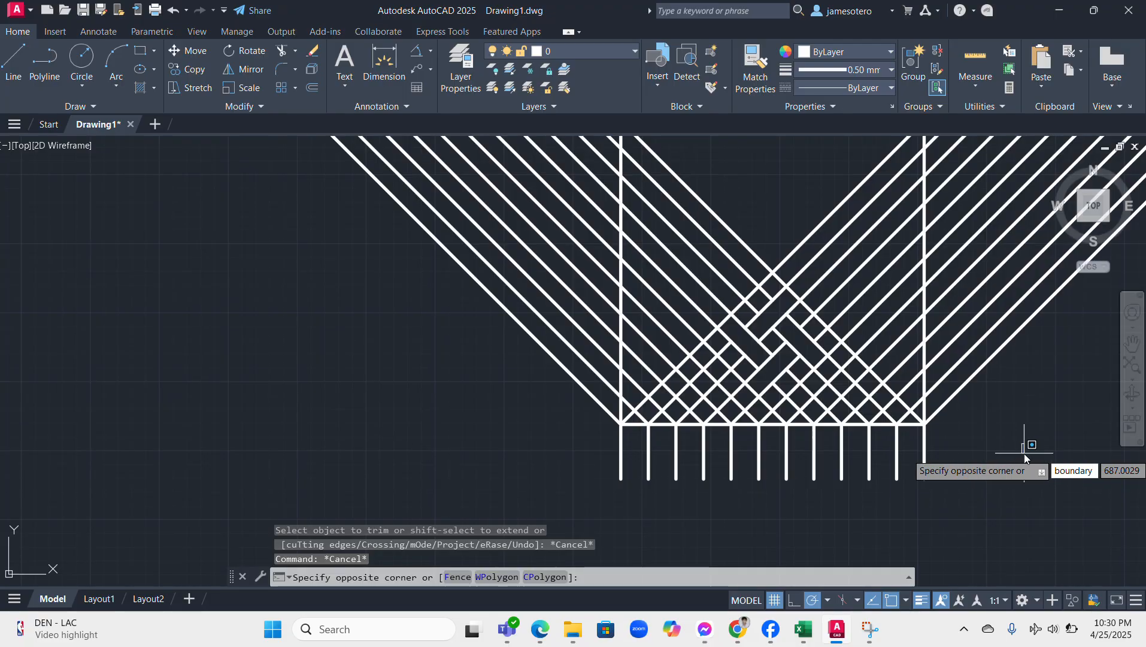
{"action": "key", "text": "Return"}
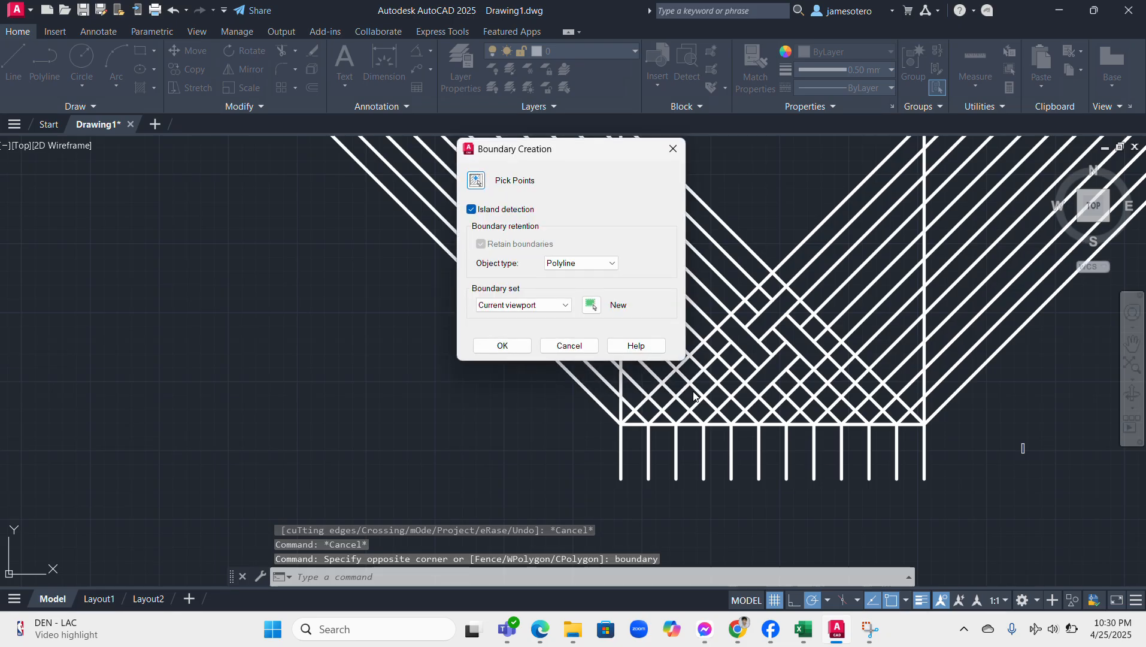
{"action": "left_click", "coordinate": [518, 348]}
{"action": "scroll", "coordinate": [773, 349], "scroll_direction": "up", "scroll_amount": 2}
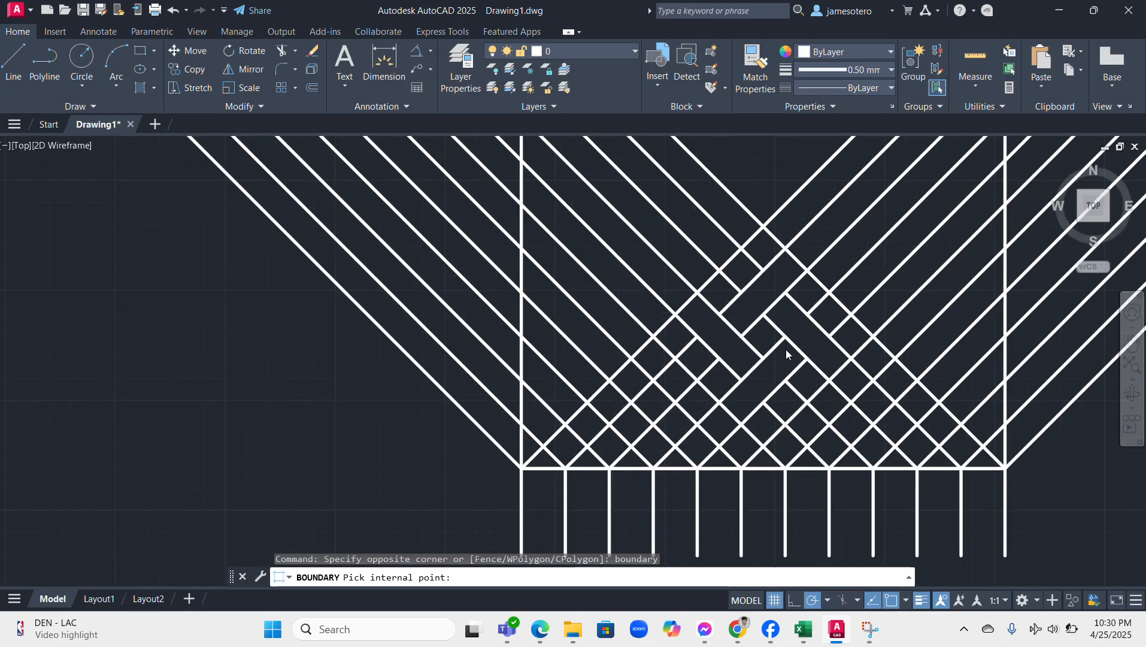
{"action": "left_click", "coordinate": [727, 352]}
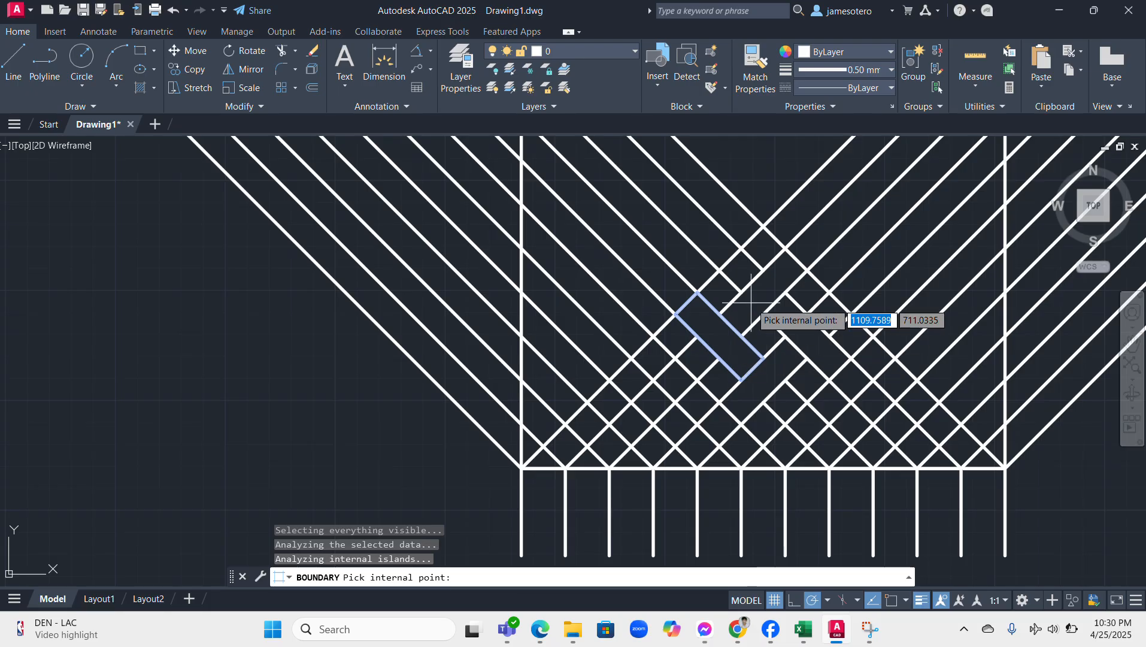
{"action": "left_click", "coordinate": [764, 293]}
{"action": "left_click", "coordinate": [797, 323]}
{"action": "left_click", "coordinate": [784, 360]}
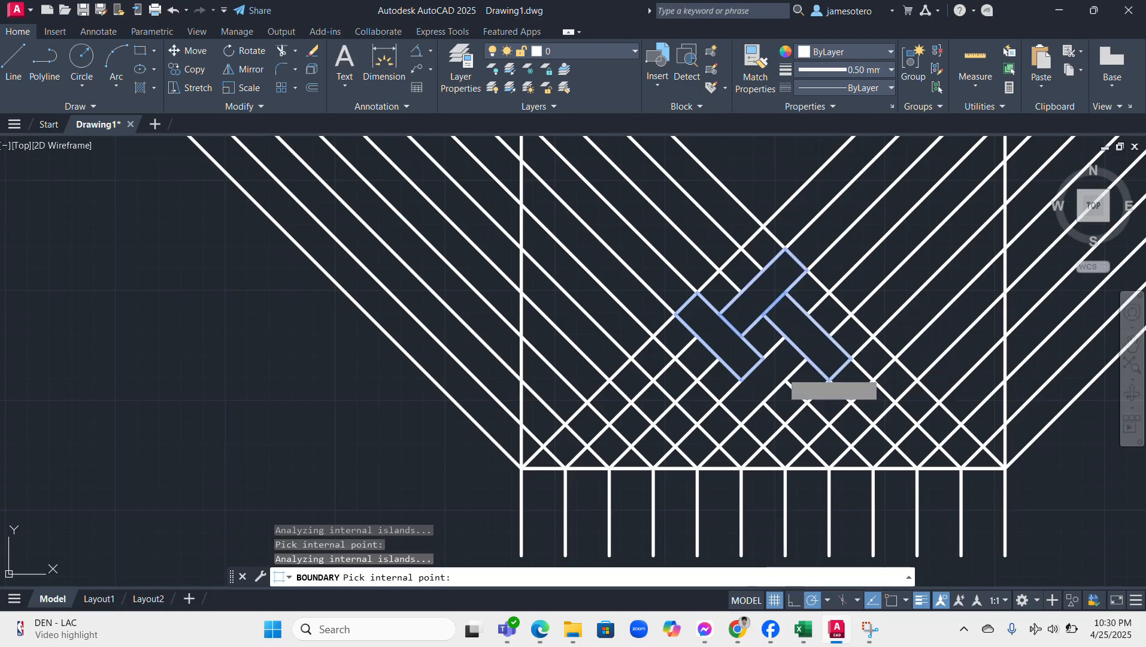
{"action": "key", "text": "Return"}
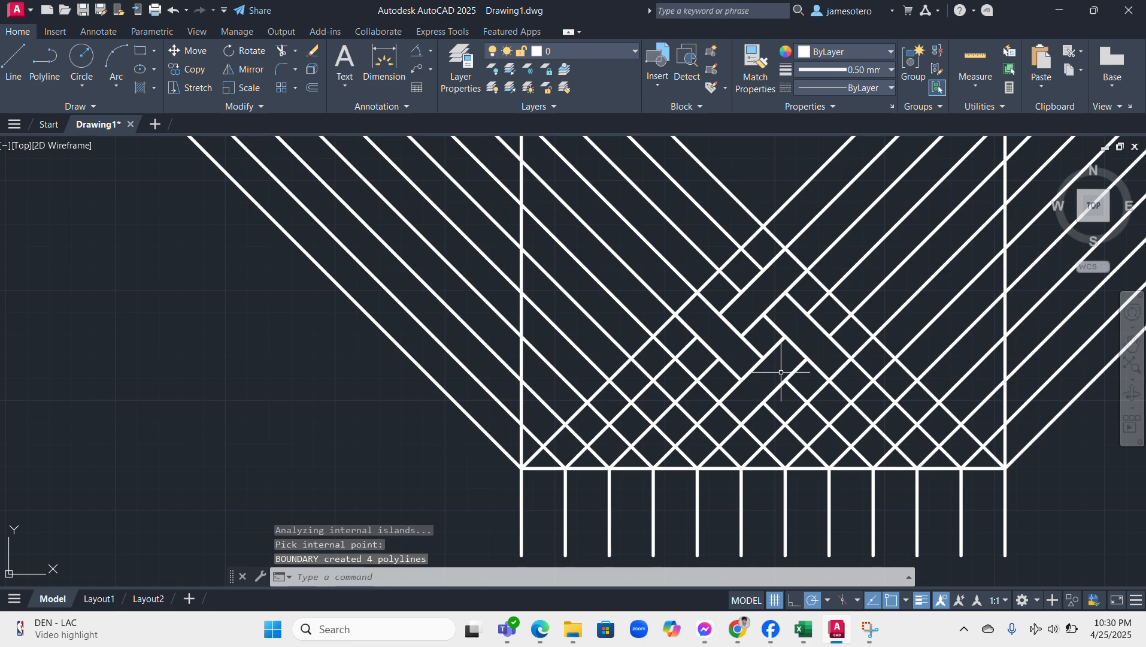
Step: Copy the four strip outlines by the right corner of the pinwheel to empty space below and right of the square
{"action": "left_click", "coordinate": [734, 329]}
{"action": "left_click", "coordinate": [779, 297]}
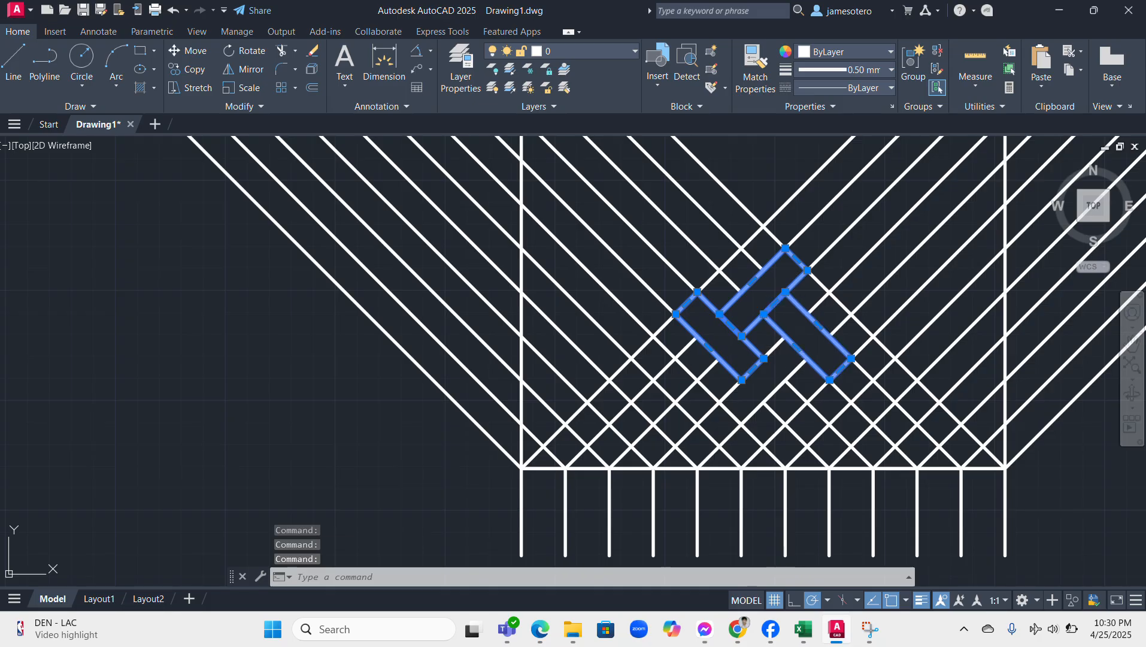
{"action": "right_click", "coordinate": [794, 271]}
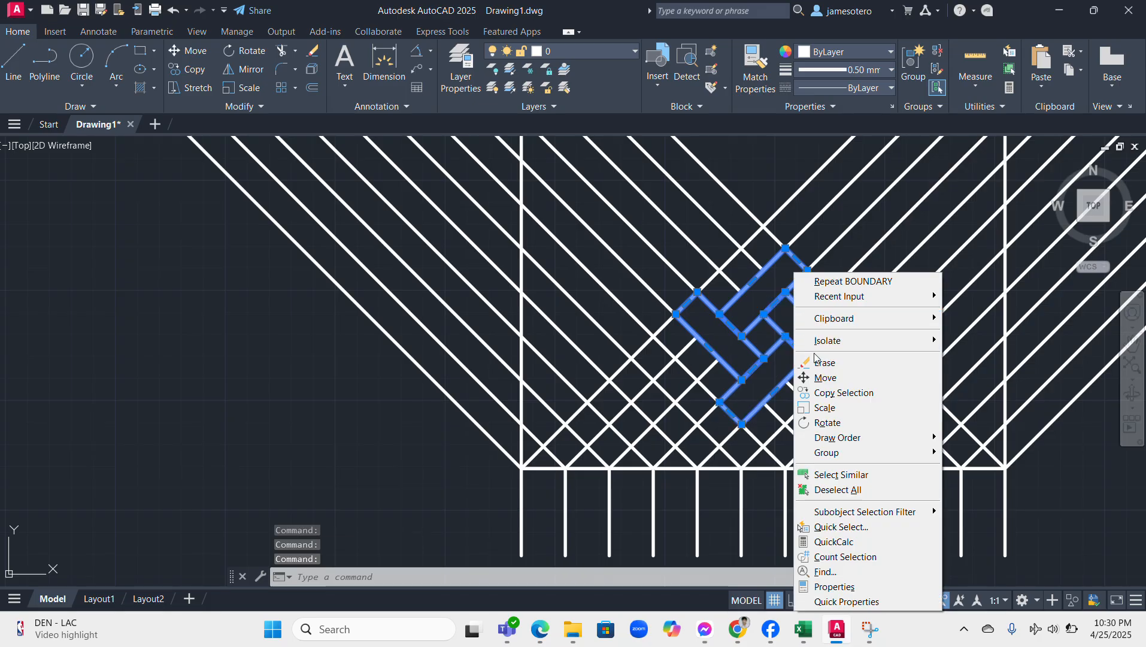
{"action": "left_click", "coordinate": [842, 400]}
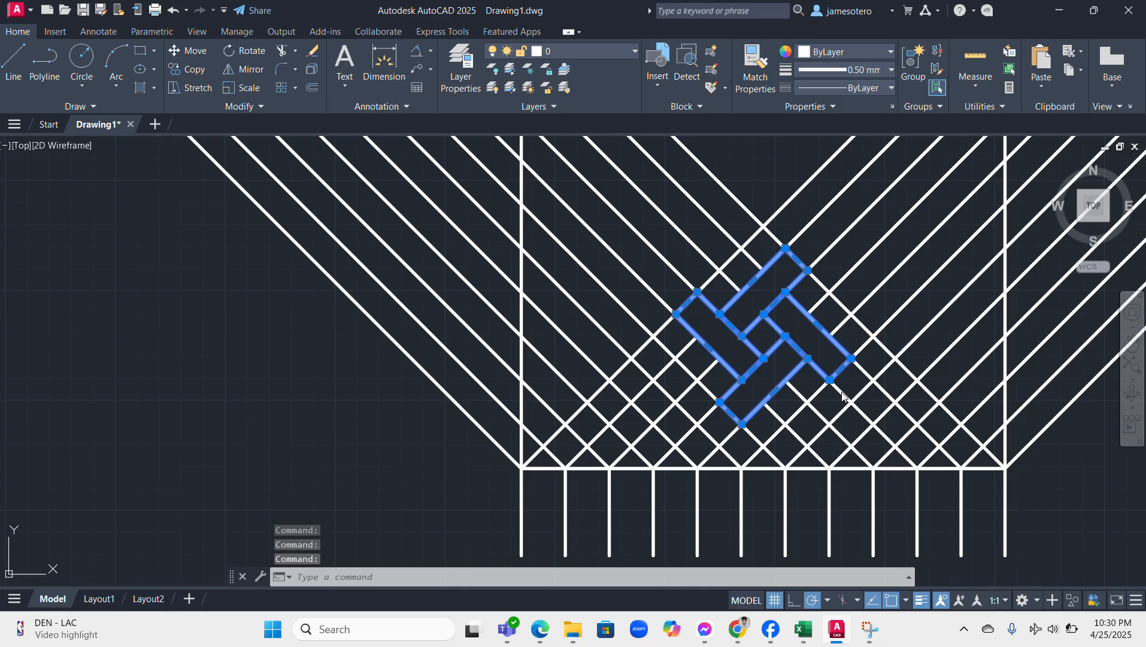
{"action": "left_click", "coordinate": [851, 358]}
{"action": "scroll", "coordinate": [907, 449], "scroll_direction": "down", "scroll_amount": 6}
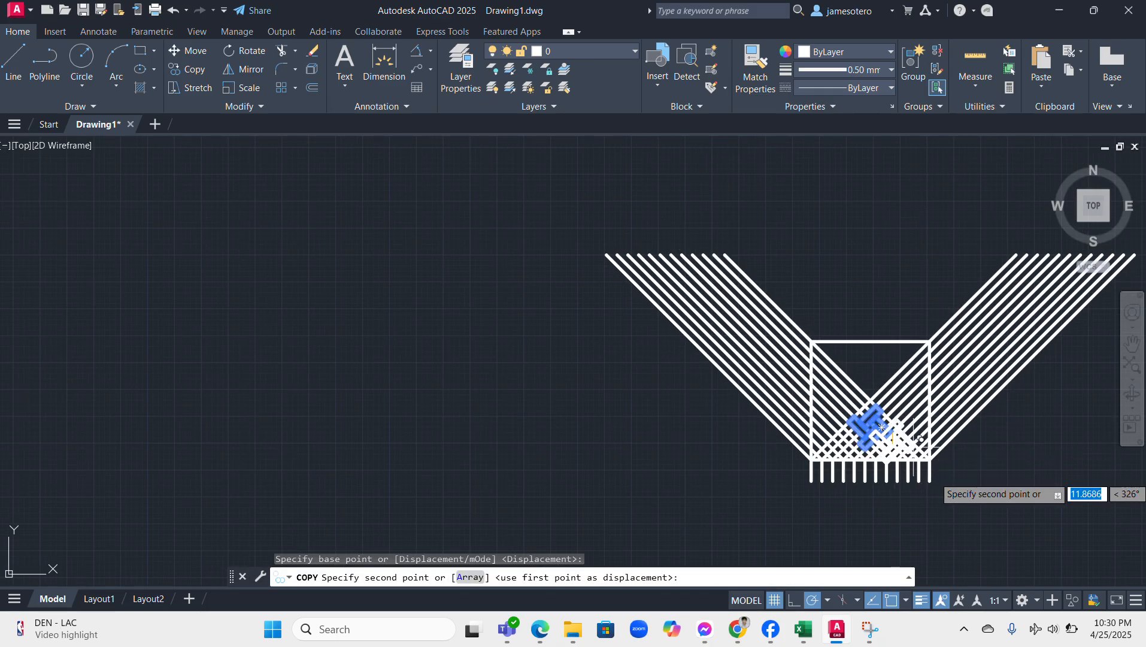
{"action": "middle_click_drag", "start_coordinate": [1023, 476], "coordinate": [519, 248]}
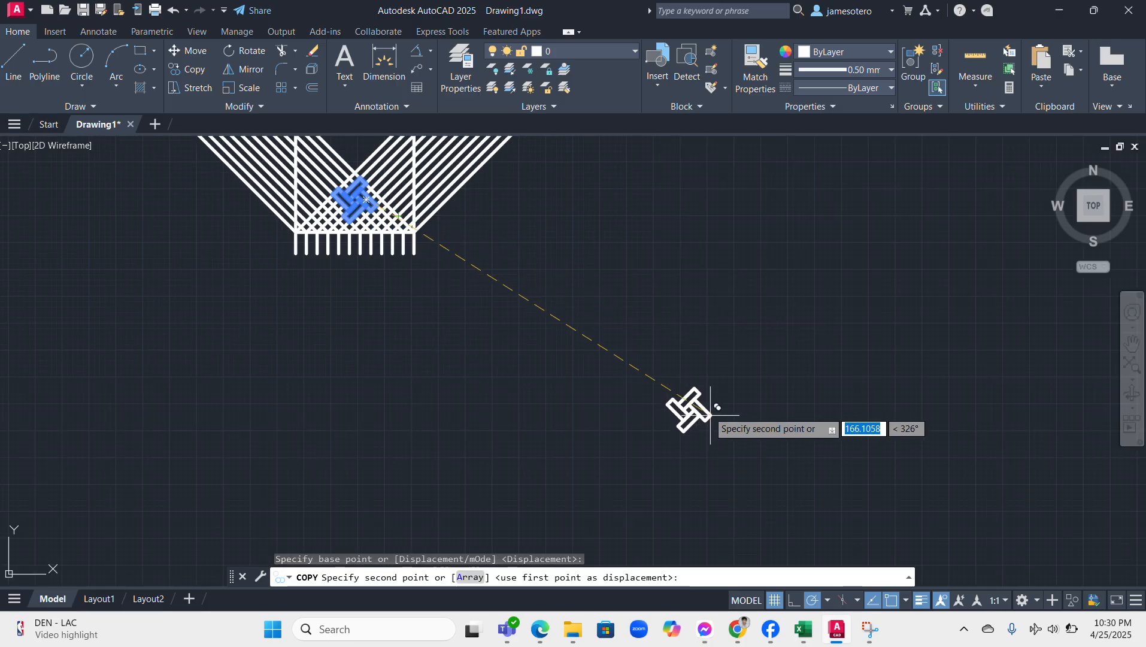
{"action": "scroll", "coordinate": [653, 401], "scroll_direction": "up", "scroll_amount": 5}
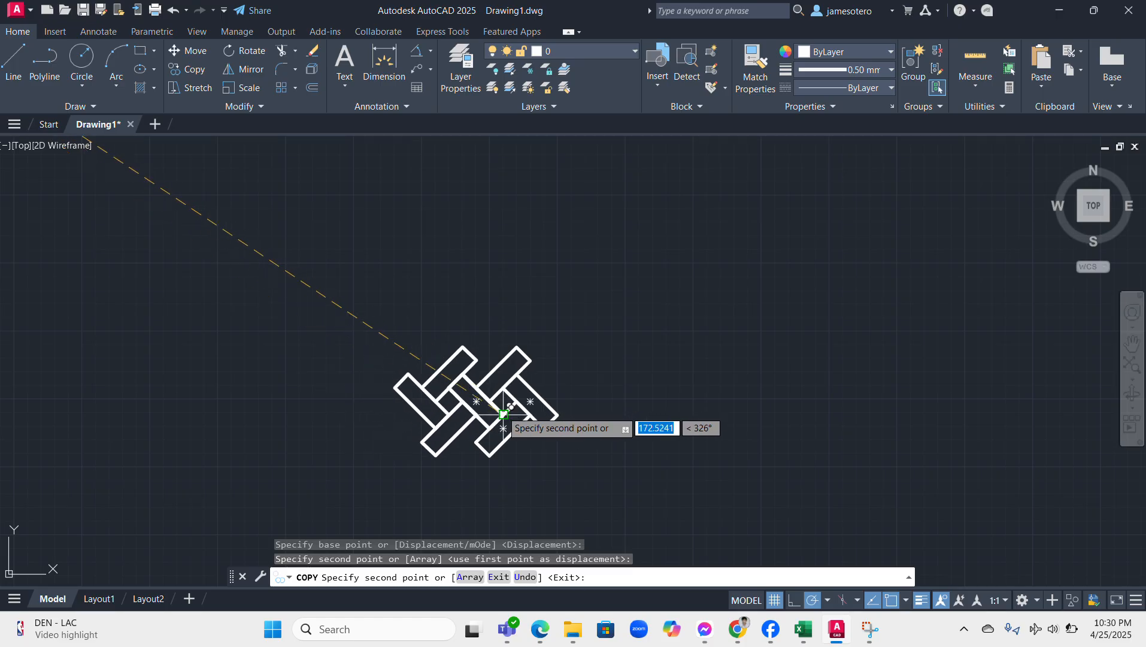
Step: Place further copies of the four strips leftward, each interlocked with the previous one, to build a horizontal row of eight pinwheels, and end copying
{"action": "scroll", "coordinate": [503, 414], "scroll_direction": "up", "scroll_amount": 4}
{"action": "scroll", "coordinate": [485, 350], "scroll_direction": "down", "scroll_amount": 4}
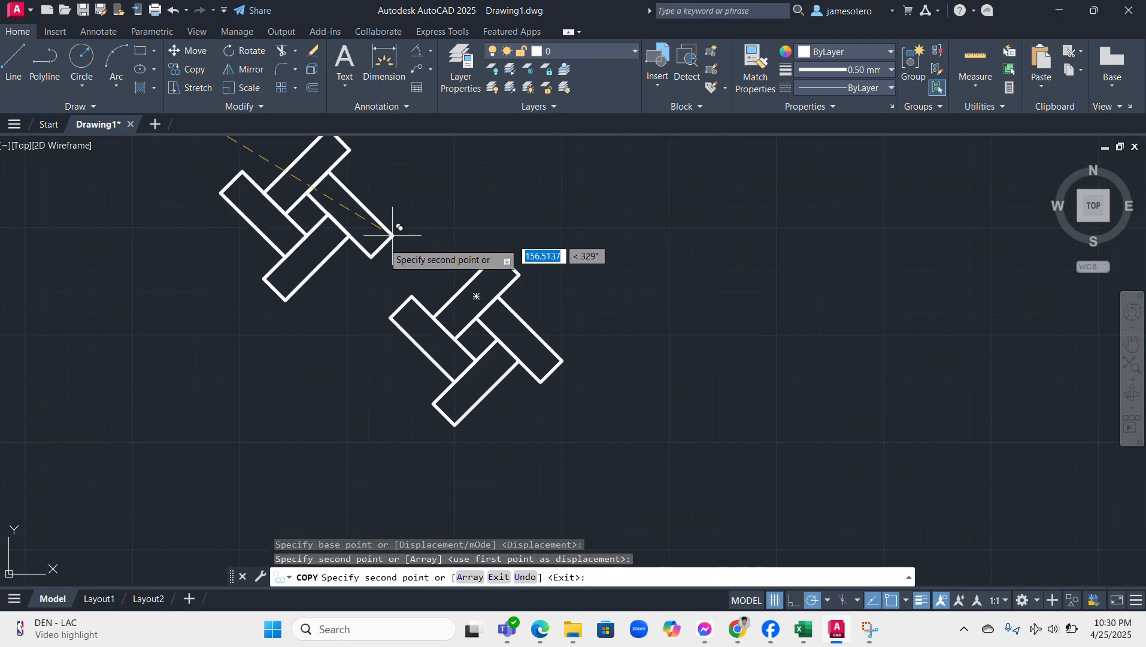
{"action": "left_click", "coordinate": [476, 360]}
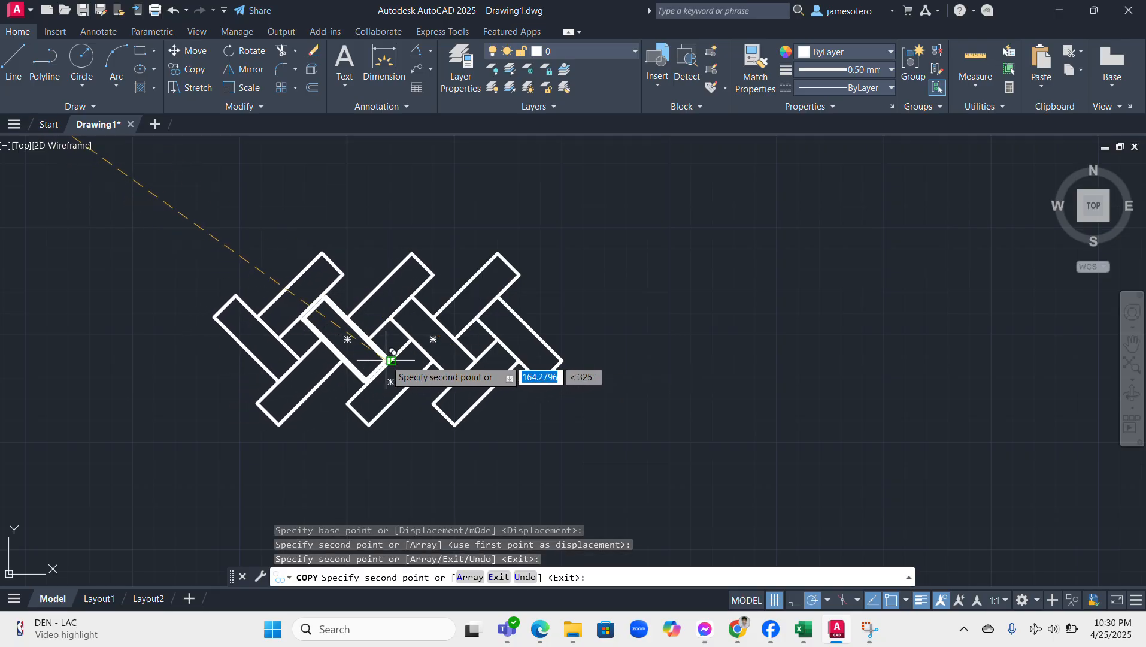
{"action": "scroll", "coordinate": [387, 361], "scroll_direction": "up", "scroll_amount": 4}
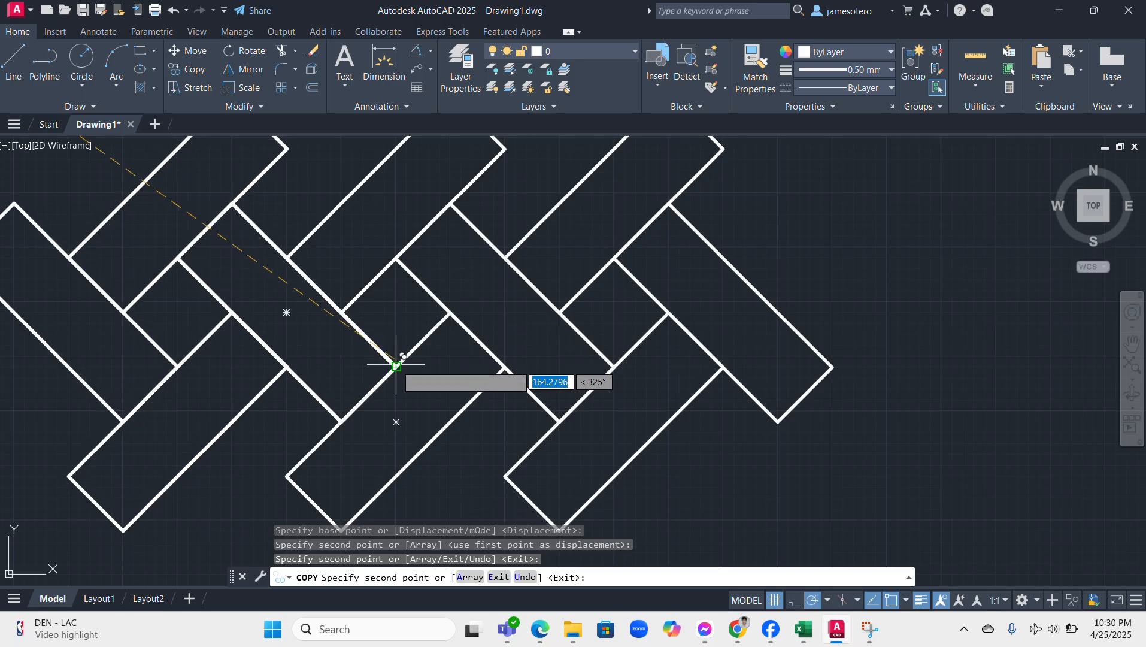
{"action": "left_click", "coordinate": [396, 365]}
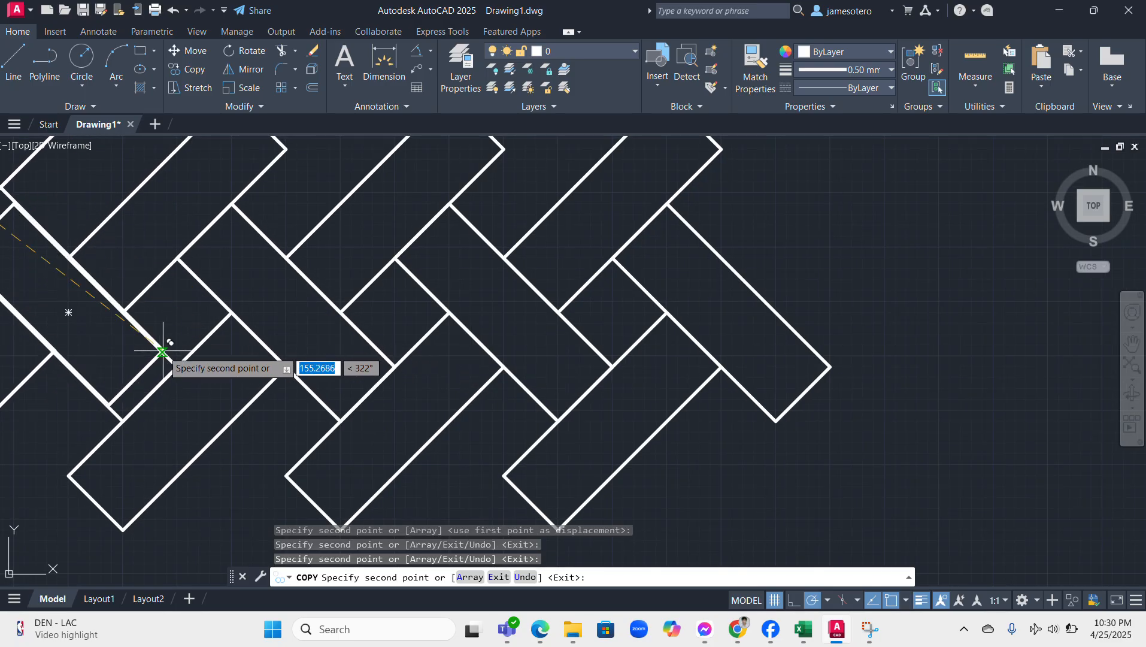
{"action": "middle_click_drag", "start_coordinate": [162, 351], "coordinate": [589, 323]}
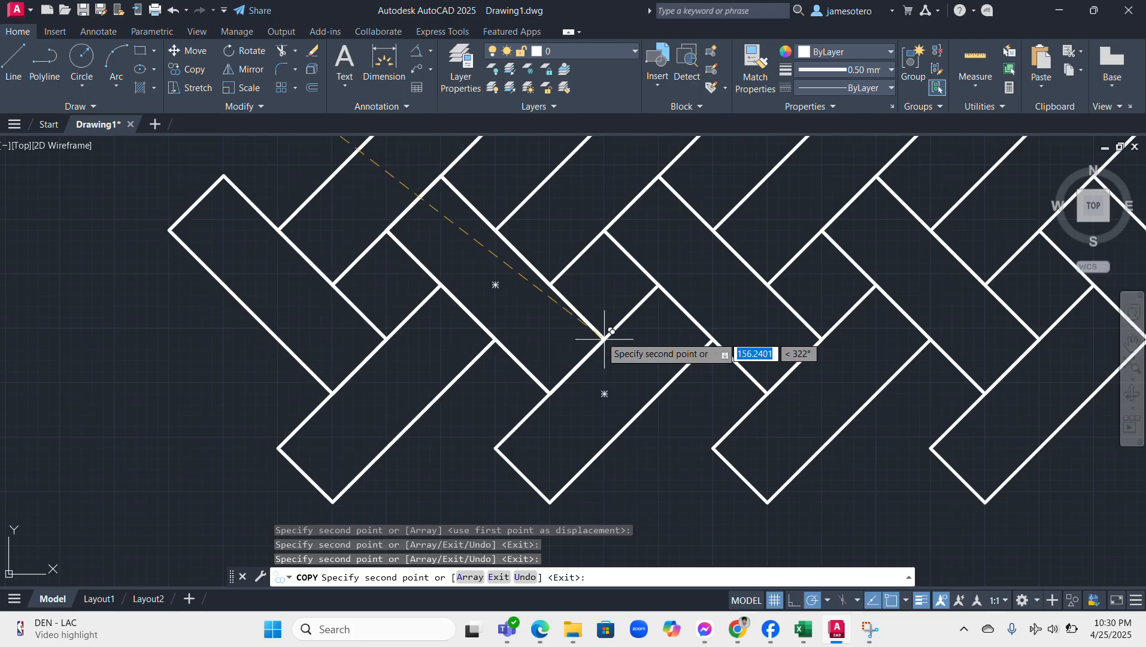
{"action": "left_click", "coordinate": [604, 339]}
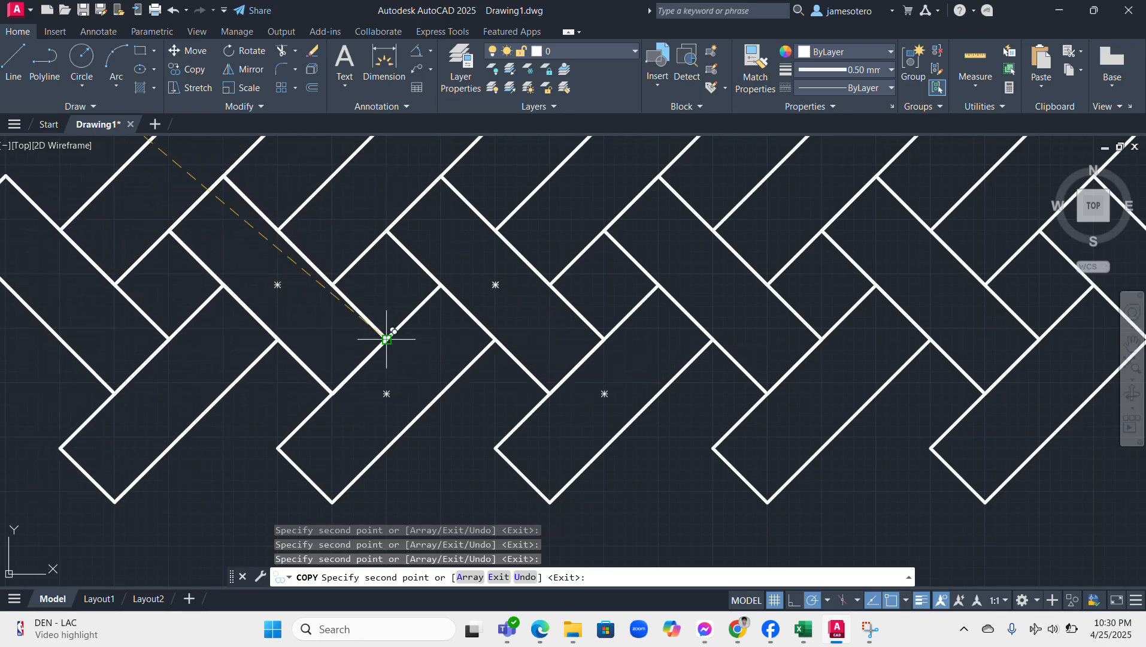
{"action": "middle_click_drag", "start_coordinate": [60, 305], "coordinate": [383, 369]}
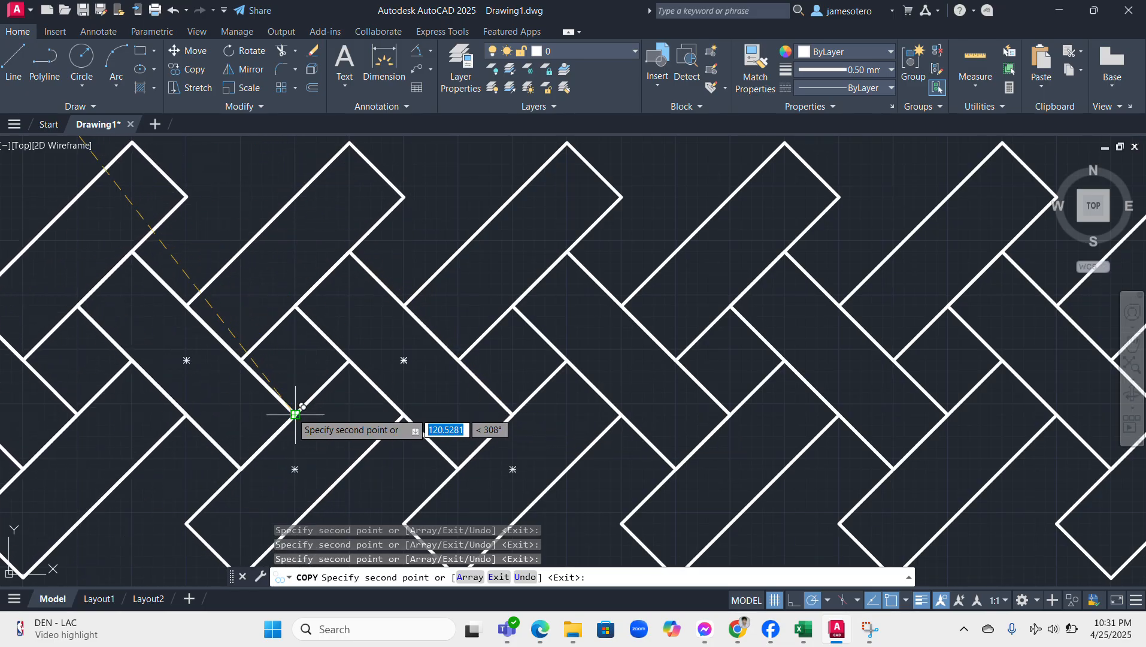
{"action": "key", "text": "Escape"}
Step: Copy the whole row of pinwheels by the bottom corner of its rightmost lower strip, placing it 10 units straight above so the strips interlock
{"action": "scroll", "coordinate": [320, 363], "scroll_direction": "down", "scroll_amount": 3}
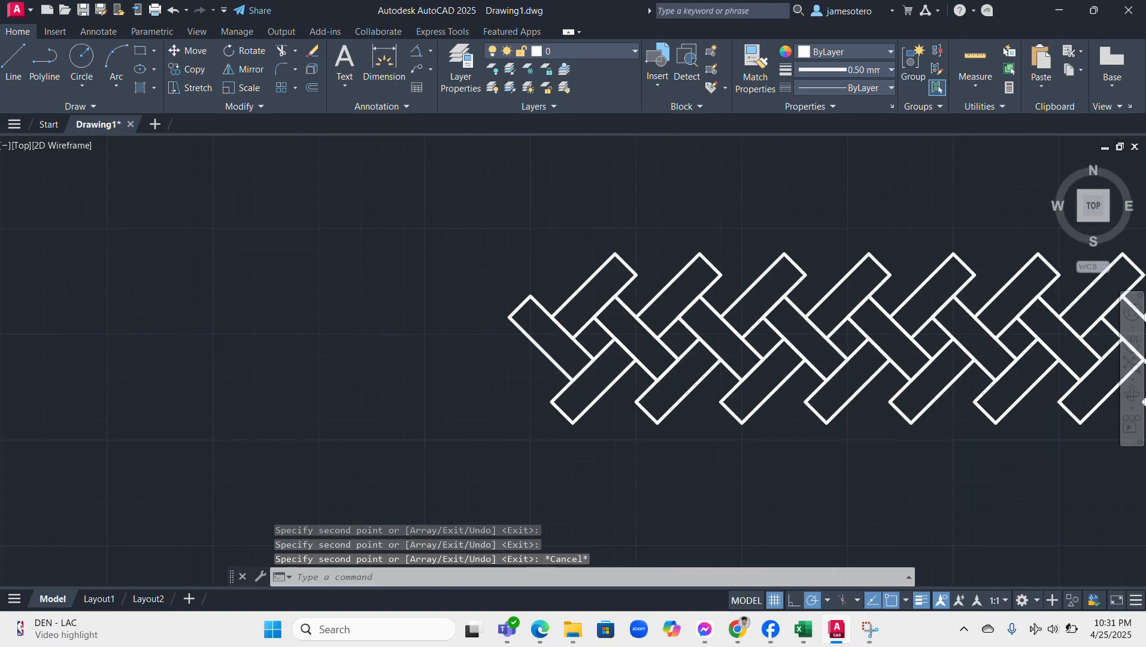
{"action": "scroll", "coordinate": [788, 327], "scroll_direction": "down", "scroll_amount": 2}
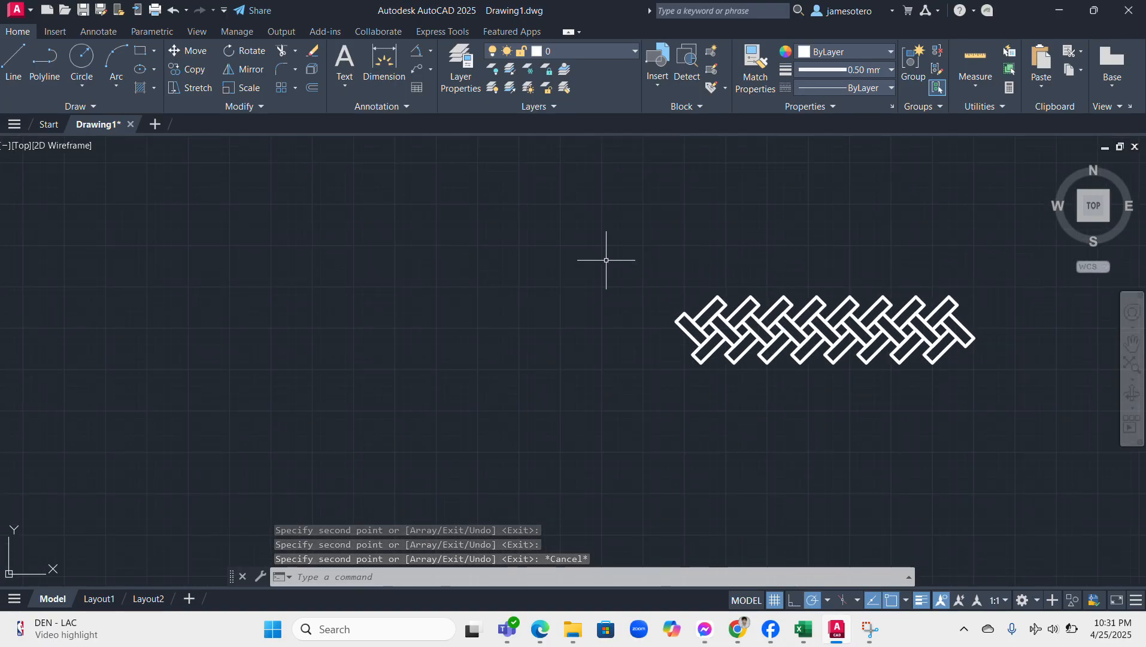
{"action": "left_click", "coordinate": [1044, 397]}
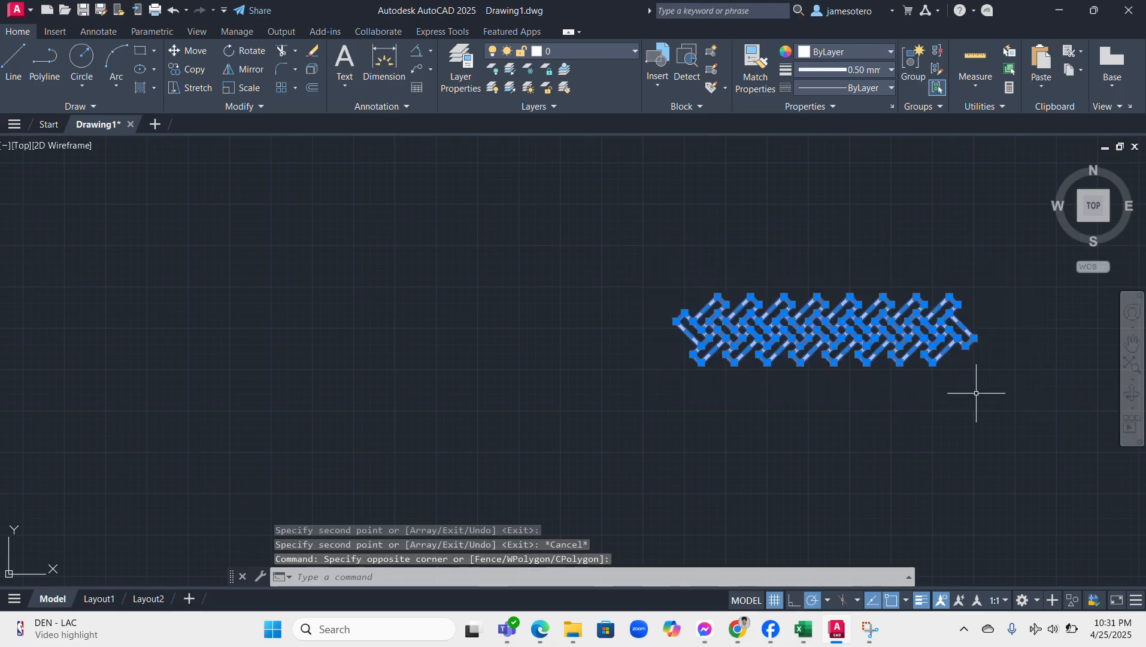
{"action": "right_click", "coordinate": [976, 378]}
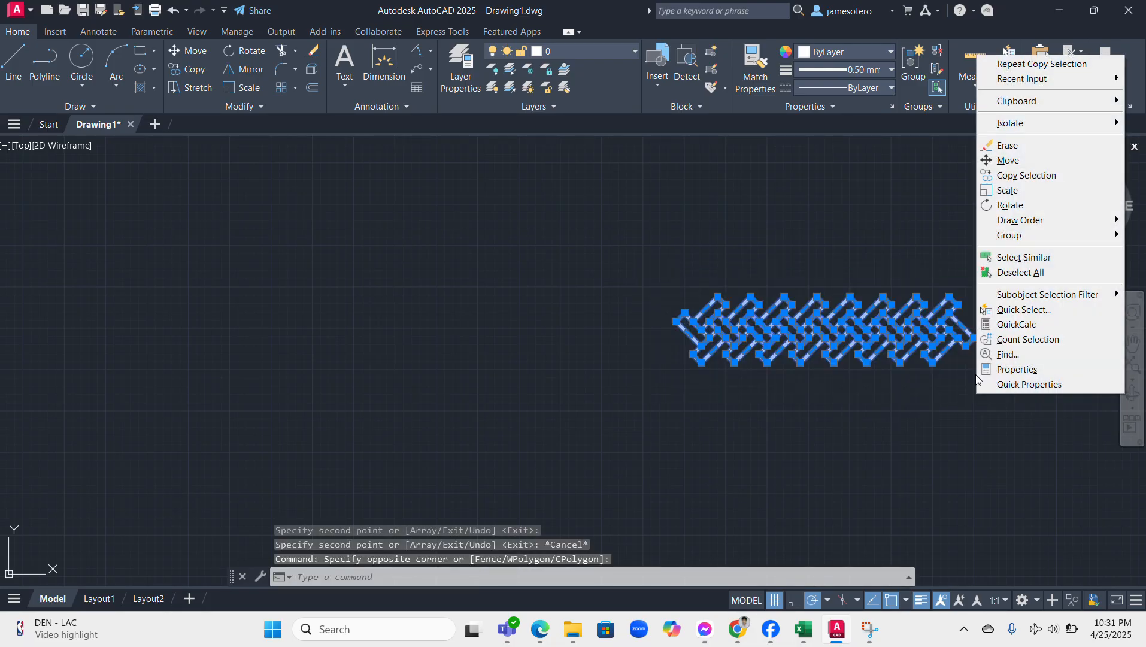
{"action": "left_click", "coordinate": [1016, 174]}
{"action": "scroll", "coordinate": [1012, 331], "scroll_direction": "up", "scroll_amount": 2}
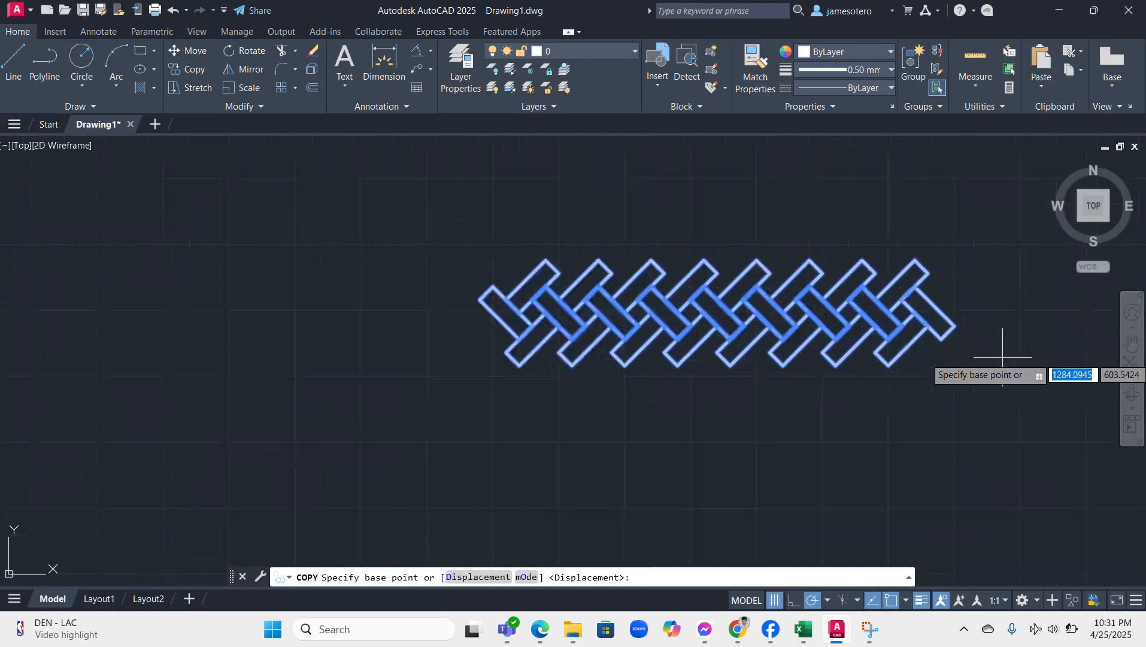
{"action": "left_click", "coordinate": [888, 365]}
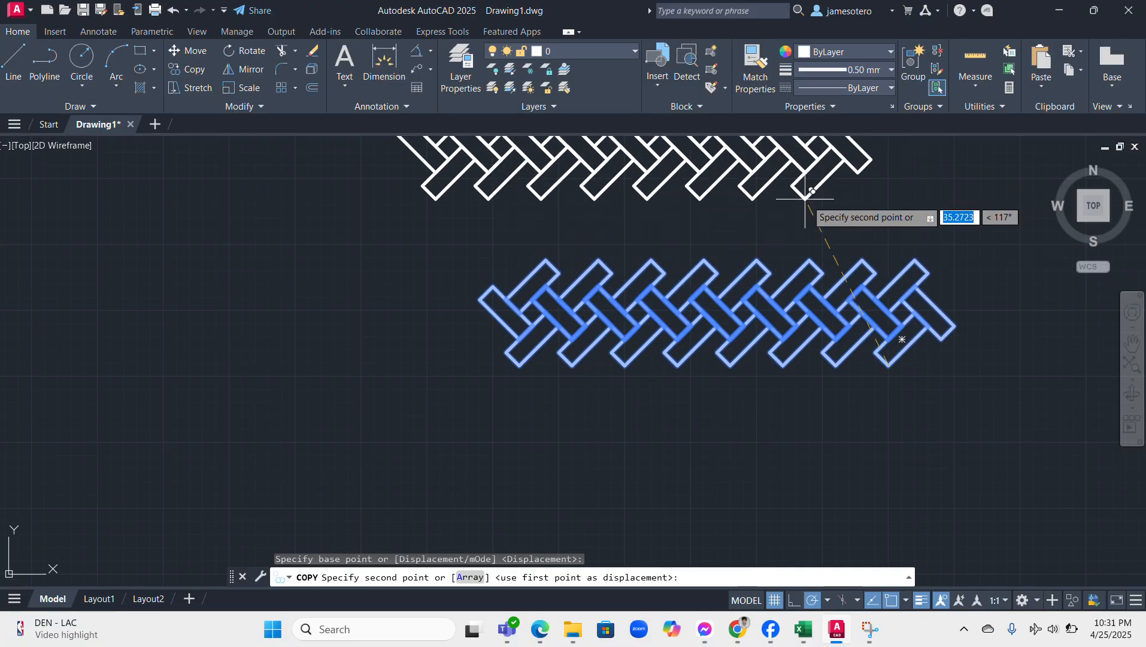
{"action": "scroll", "coordinate": [887, 306], "scroll_direction": "up", "scroll_amount": 5}
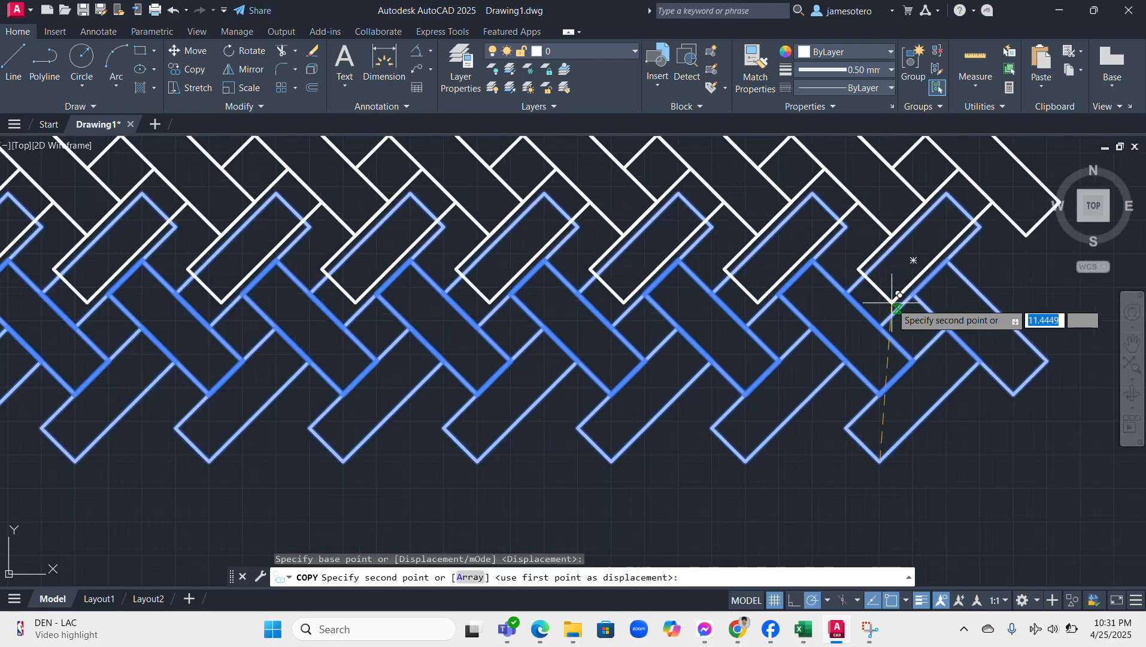
{"action": "scroll", "coordinate": [880, 328], "scroll_direction": "down", "scroll_amount": 5}
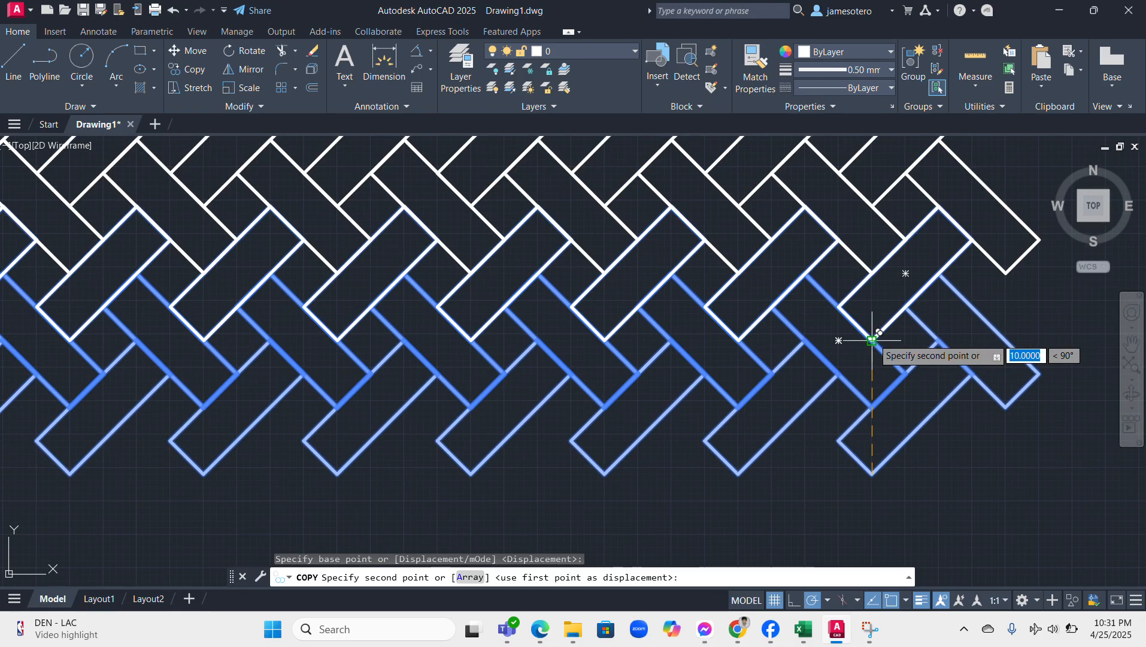
{"action": "scroll", "coordinate": [849, 179], "scroll_direction": "up", "scroll_amount": 3}
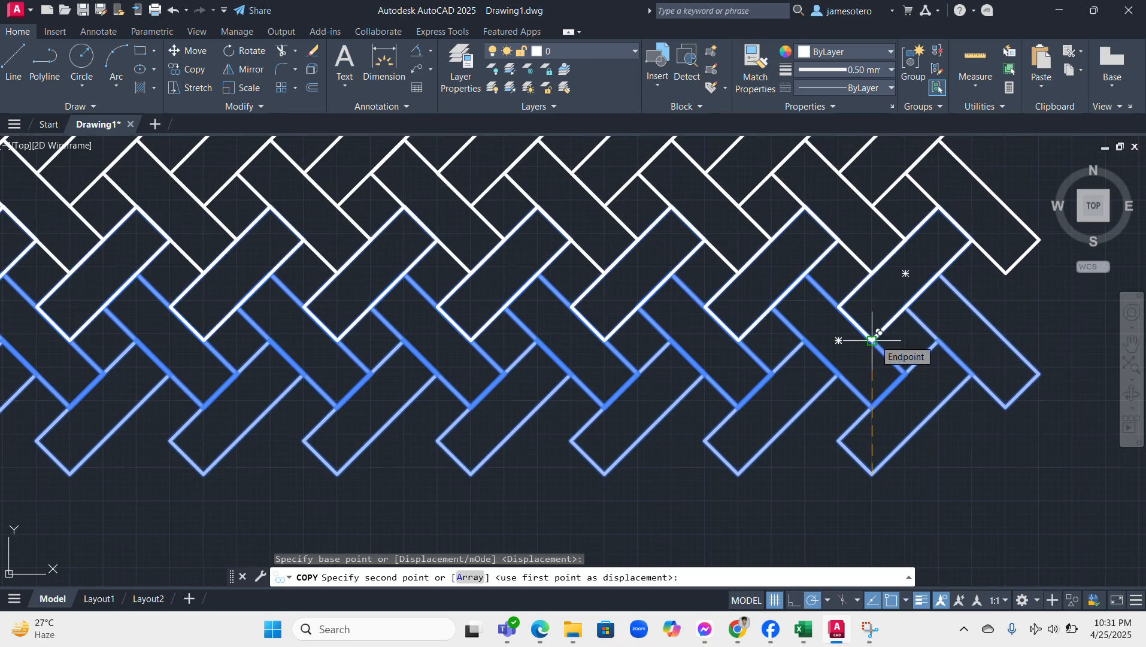
{"action": "left_click", "coordinate": [872, 341]}
Step: Place six more copies of the row upward at 10-unit spacing to complete an eight-row weave field, and end copying
{"action": "scroll", "coordinate": [883, 267], "scroll_direction": "up", "scroll_amount": 4}
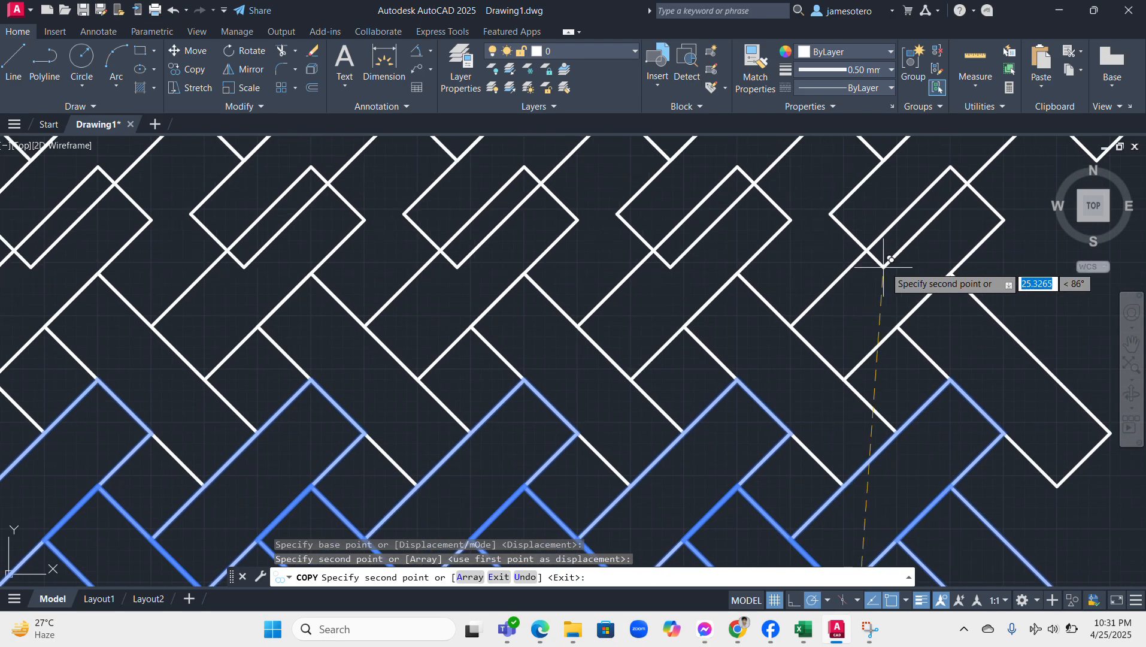
{"action": "left_click", "coordinate": [844, 378]}
{"action": "scroll", "coordinate": [736, 431], "scroll_direction": "up", "scroll_amount": 2}
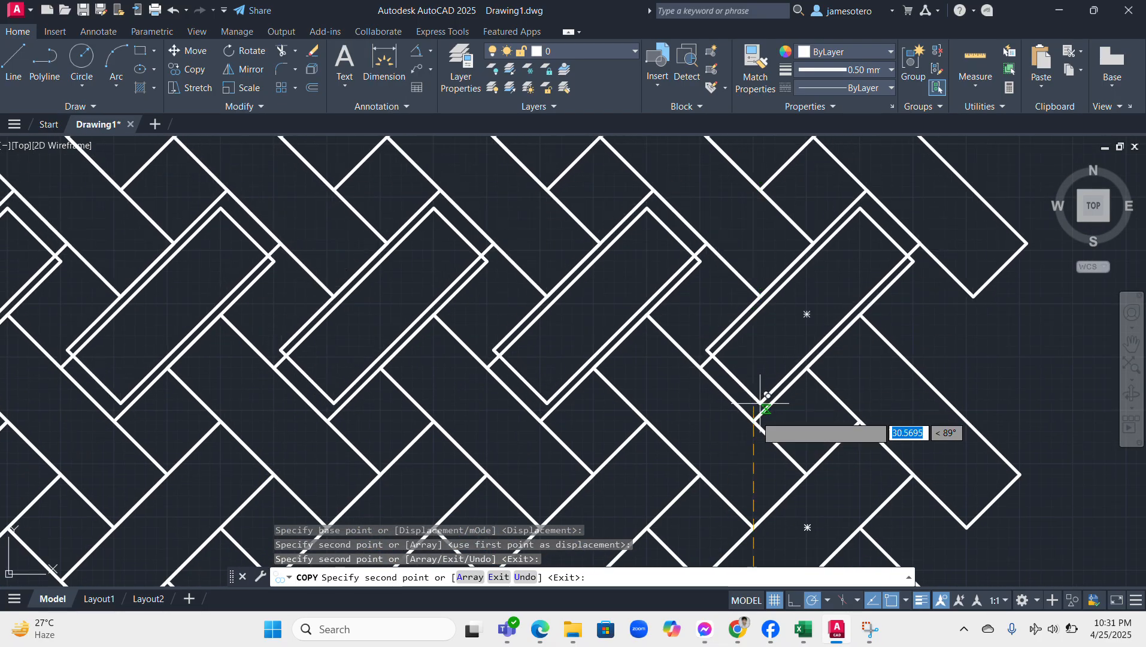
{"action": "left_click", "coordinate": [760, 402]}
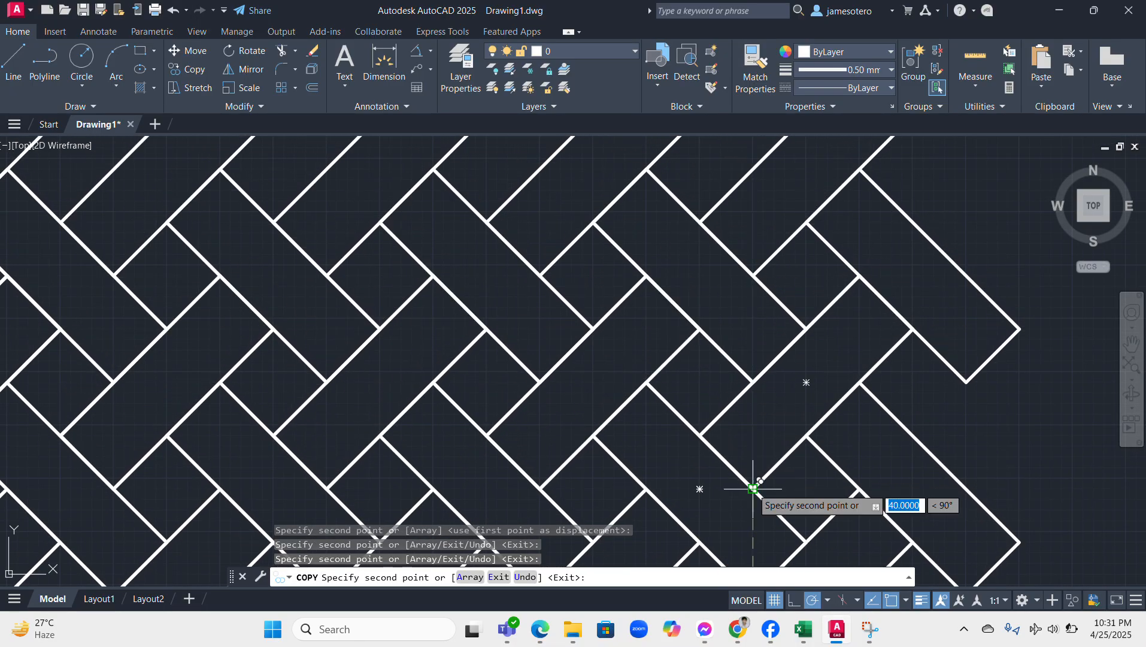
{"action": "left_click", "coordinate": [752, 488]}
{"action": "mouse_move", "coordinate": [719, 225]}
{"action": "middle_mouse_down"}
{"action": "mouse_move", "coordinate": [721, 499]}
{"action": "mouse_move", "coordinate": [756, 518]}
{"action": "mouse_move", "coordinate": [756, 550]}
{"action": "middle_mouse_up"}
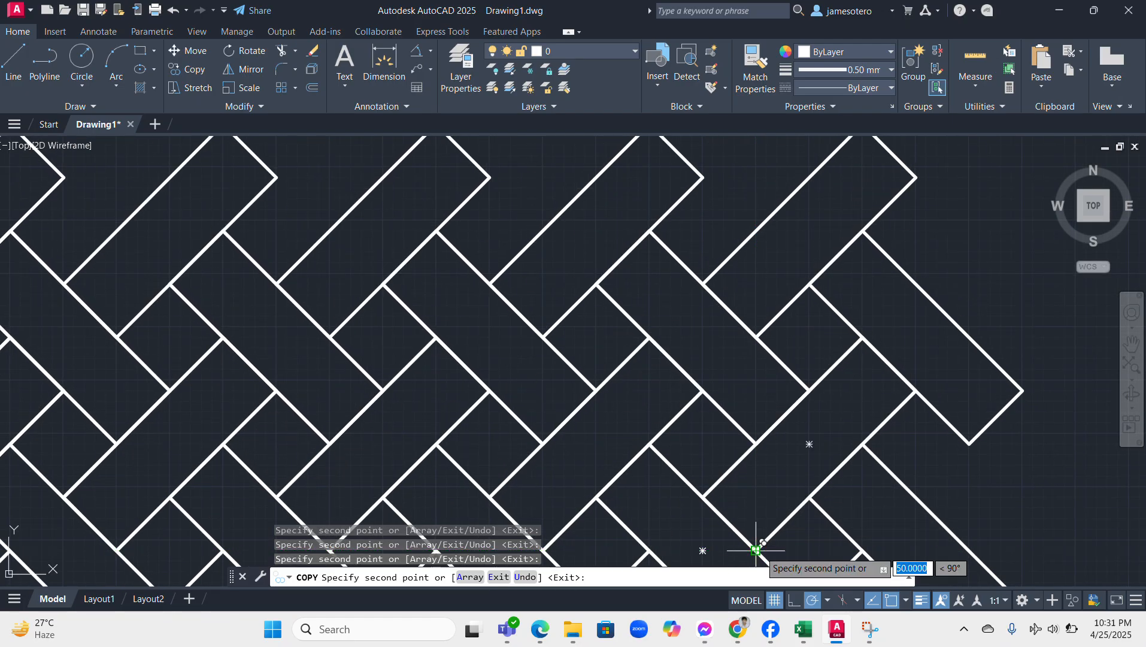
{"action": "left_click", "coordinate": [756, 550]}
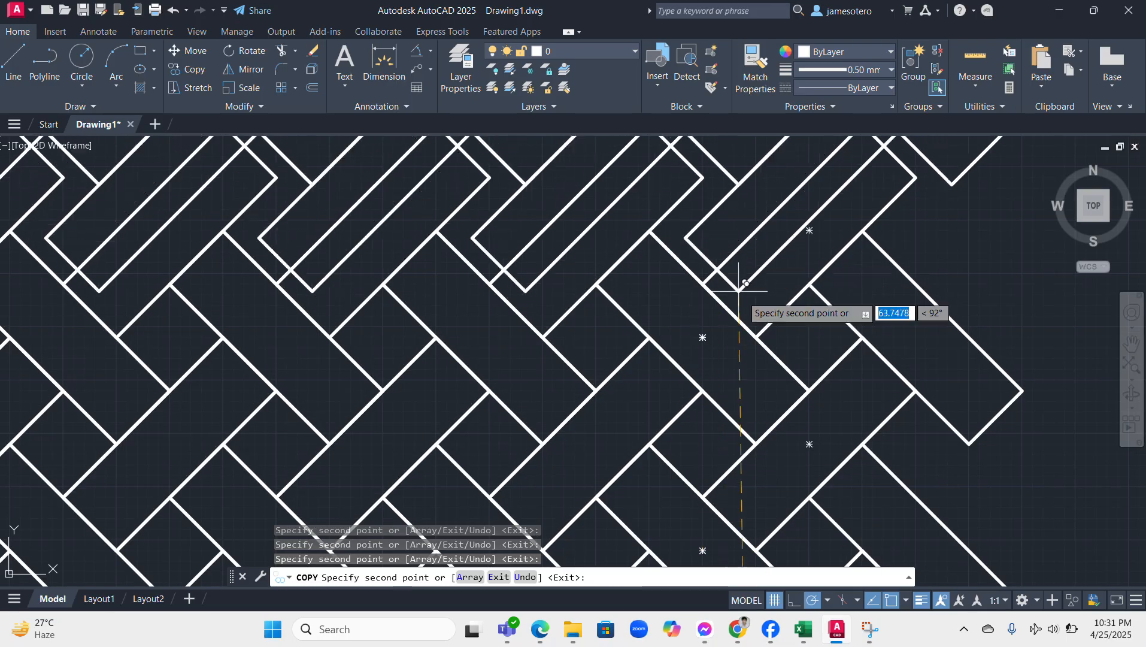
{"action": "left_click", "coordinate": [755, 338]}
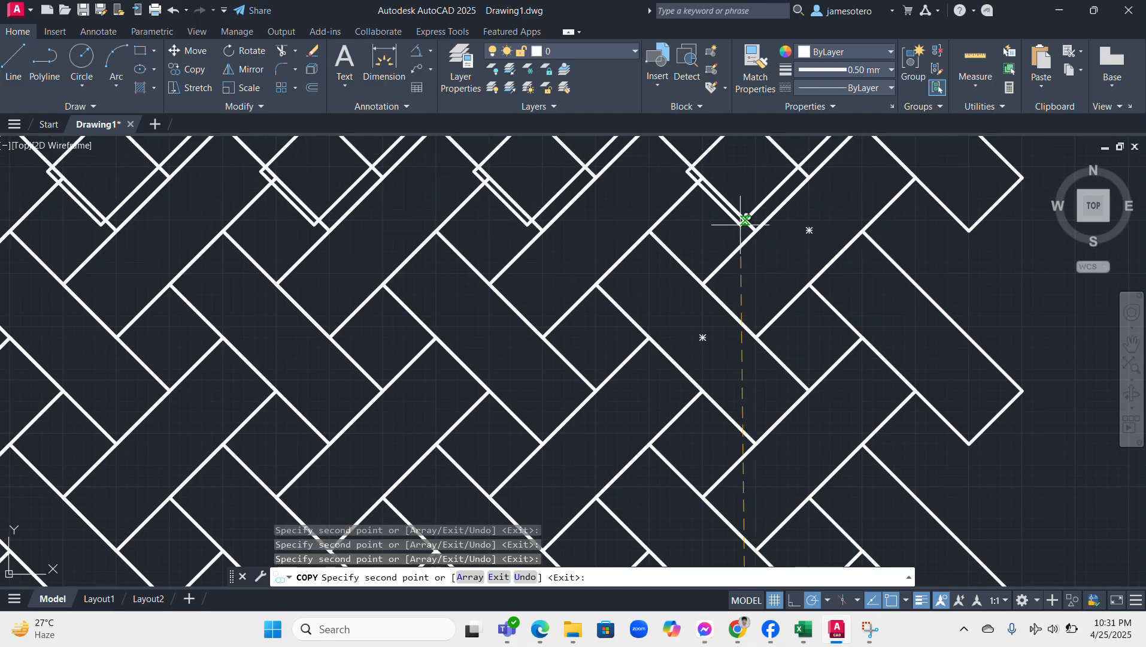
{"action": "middle_click_drag", "start_coordinate": [741, 224], "coordinate": [750, 470]}
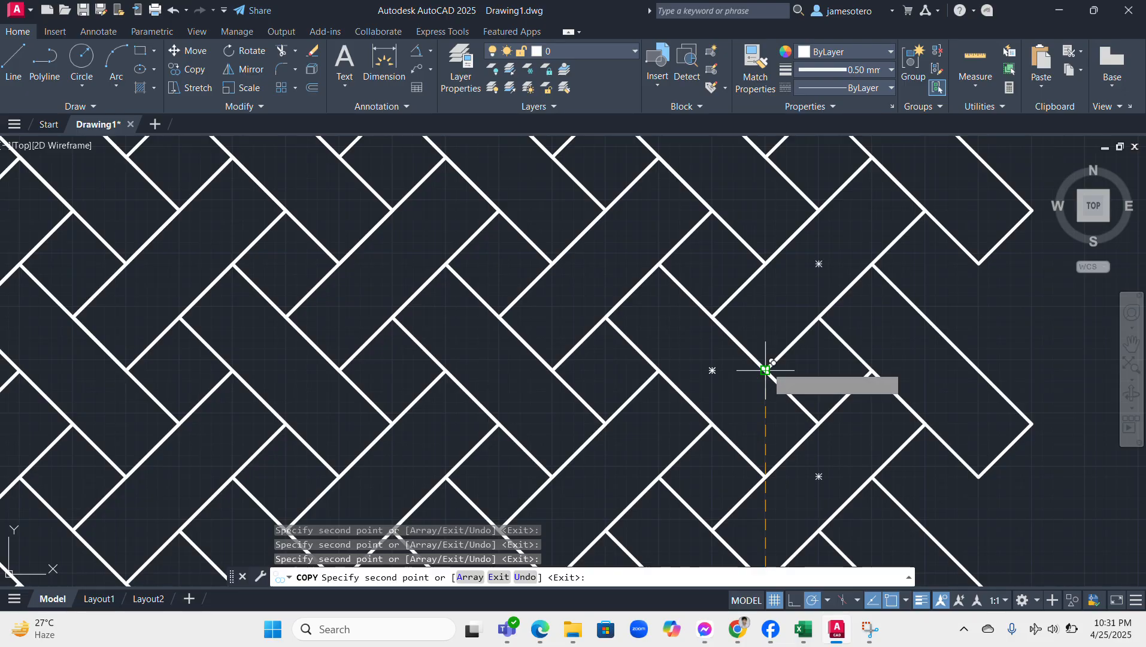
{"action": "left_click", "coordinate": [766, 370]}
{"action": "key", "text": "Escape"}
Step: Draw a 55 by 55 square with the Rectangle command in the empty space right of the weave field
{"action": "scroll", "coordinate": [758, 307], "scroll_direction": "down", "scroll_amount": 12}
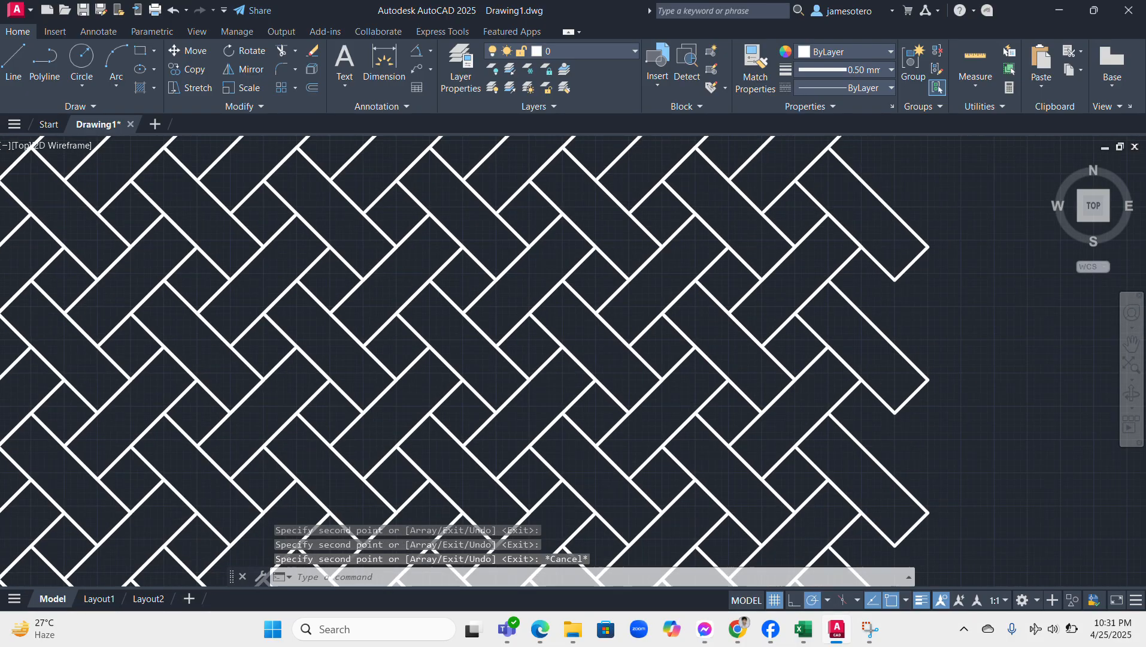
{"action": "scroll", "coordinate": [797, 320], "scroll_direction": "up", "scroll_amount": 4}
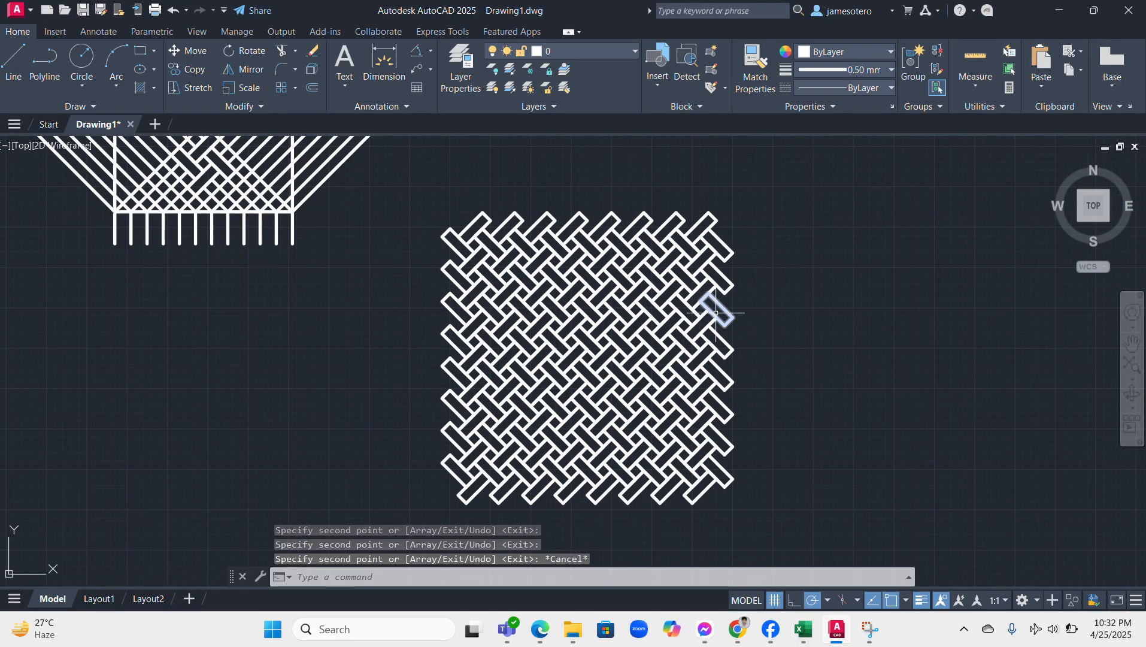
{"action": "middle_click_drag", "start_coordinate": [847, 354], "coordinate": [599, 362]}
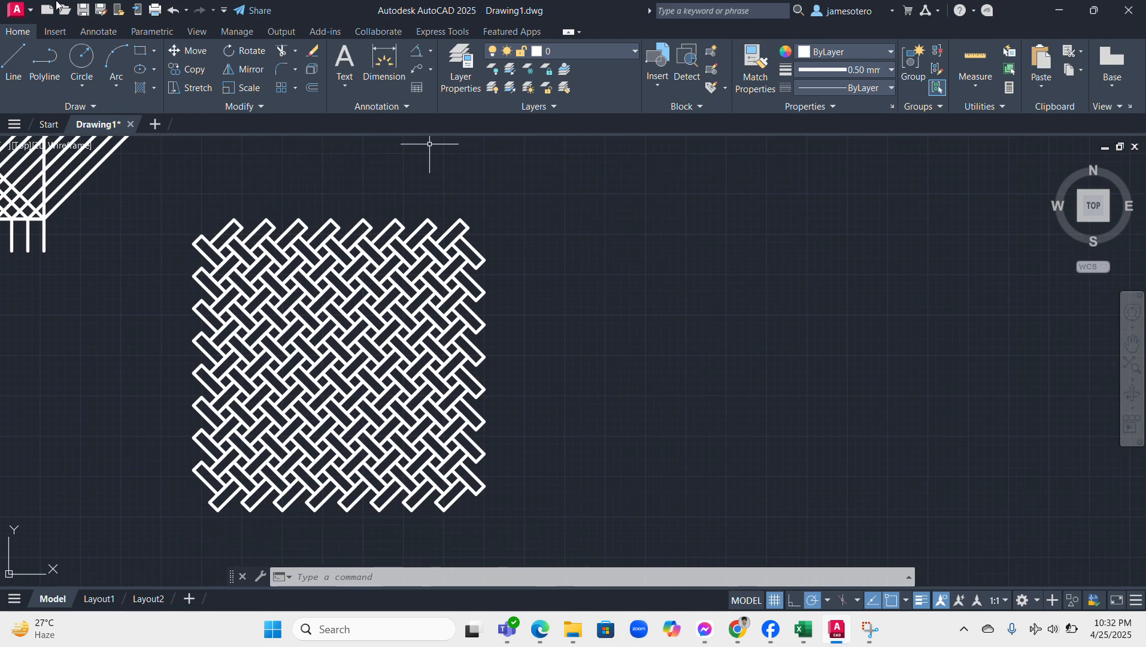
{"action": "left_click", "coordinate": [143, 54]}
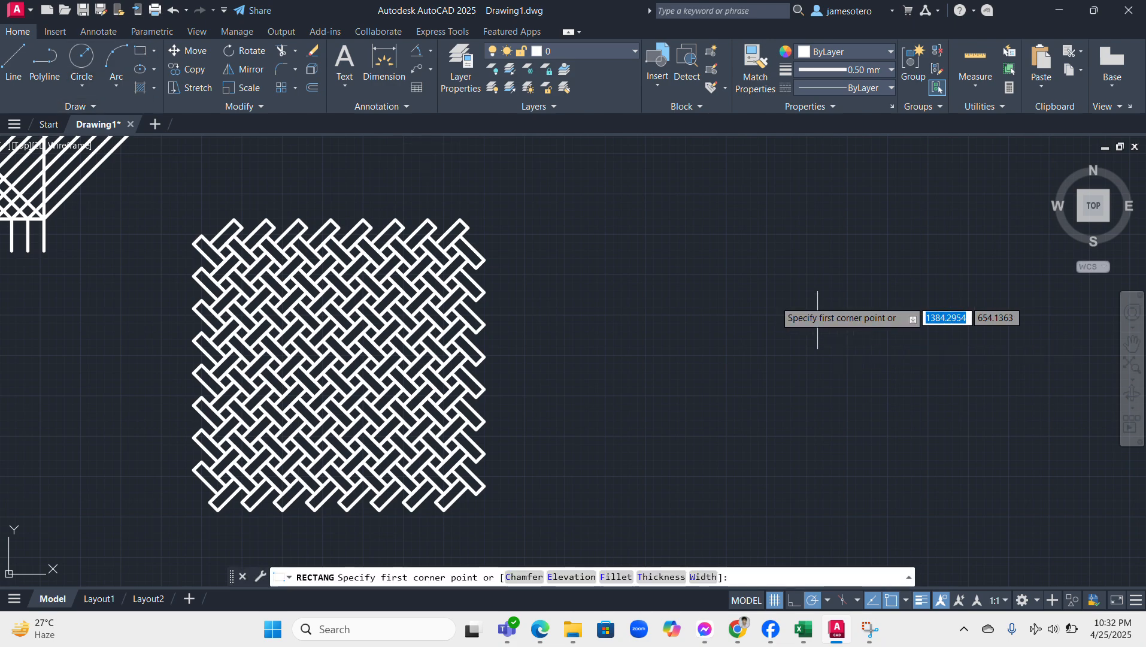
{"action": "left_click", "coordinate": [692, 260]}
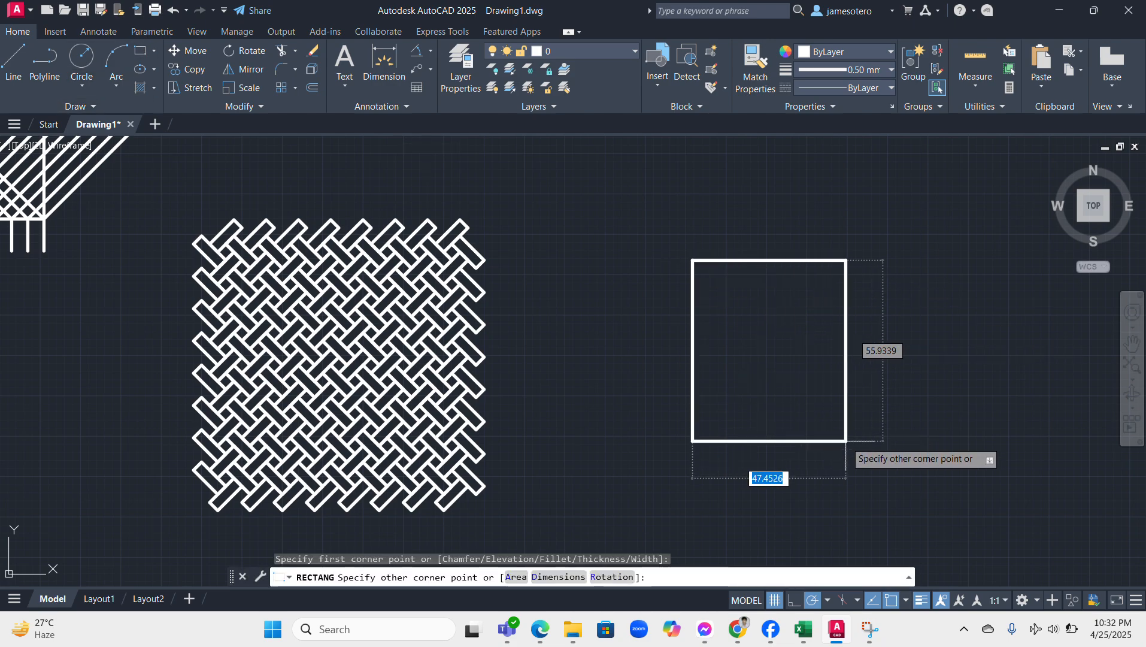
{"action": "key", "text": "Tab"}
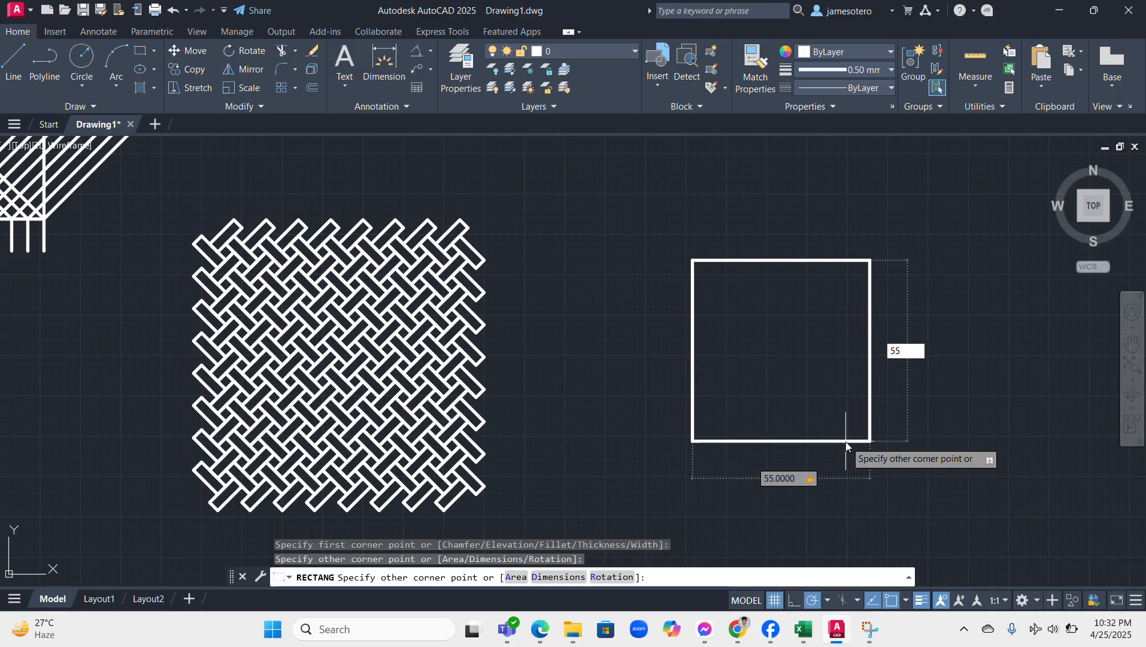
{"action": "type", "text": "55"}
{"action": "key", "text": "Return"}
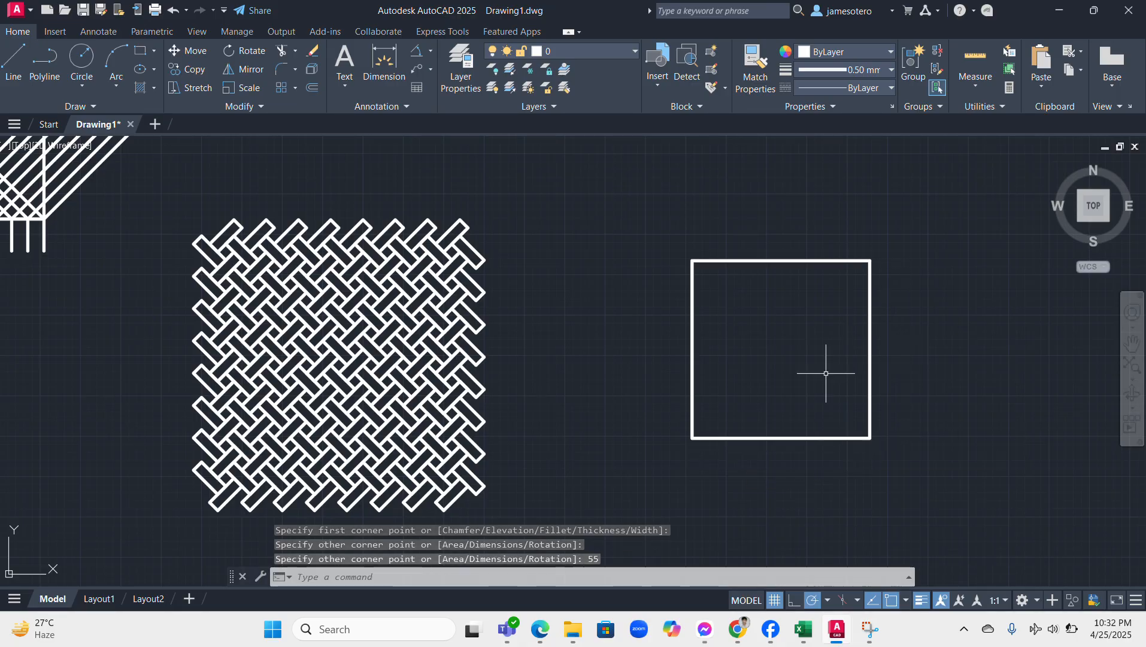
Step: Copy the 55-unit square by its bottom-left corner onto a strip corner inside the weave field, checking the position against the reference photo in Messenger
{"action": "left_click_drag", "start_coordinate": [640, 225], "coordinate": [970, 499]}
{"action": "right_click", "coordinate": [970, 498]}
{"action": "left_click", "coordinate": [1017, 257]}
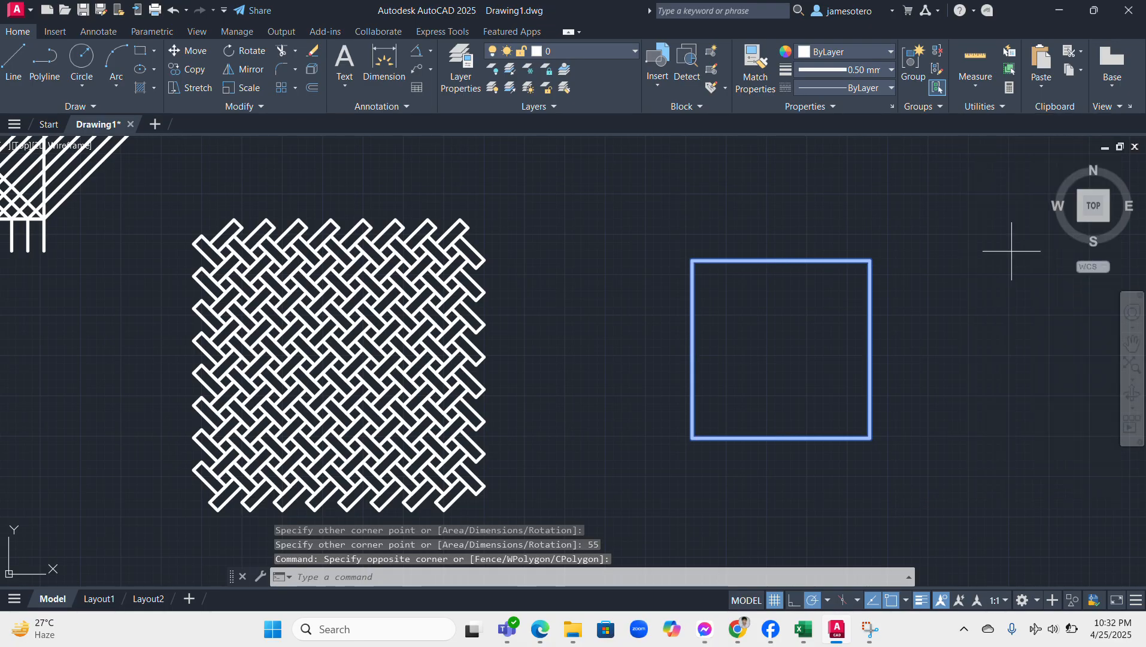
{"action": "left_click", "coordinate": [692, 438]}
{"action": "scroll", "coordinate": [257, 404], "scroll_direction": "up", "scroll_amount": 6}
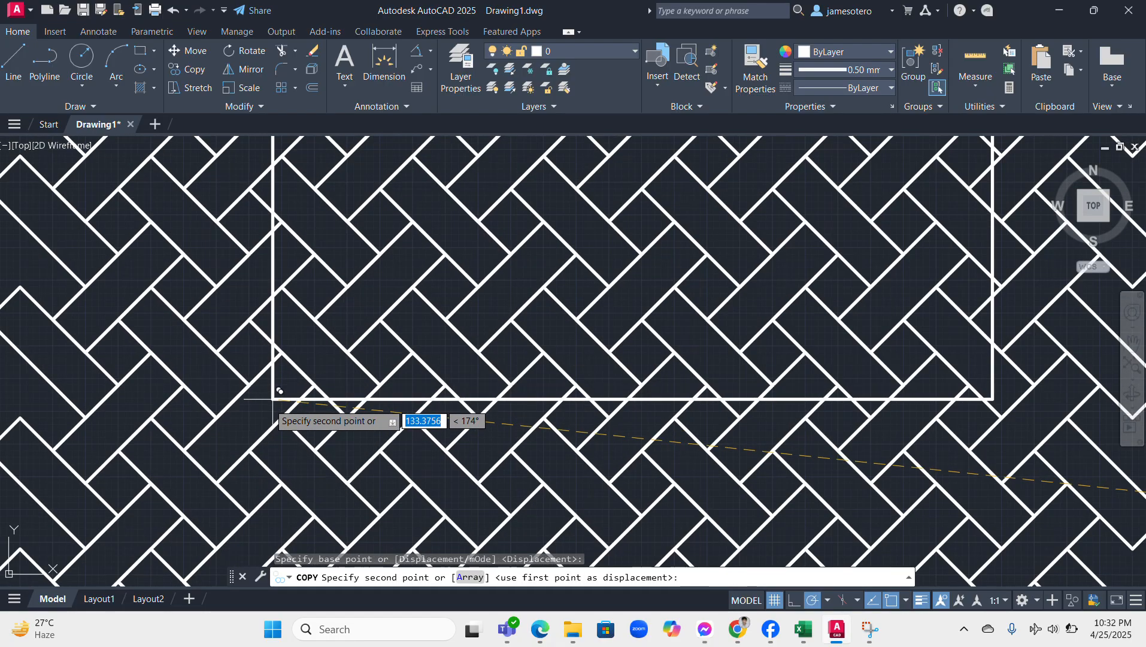
{"action": "left_click", "coordinate": [706, 630]}
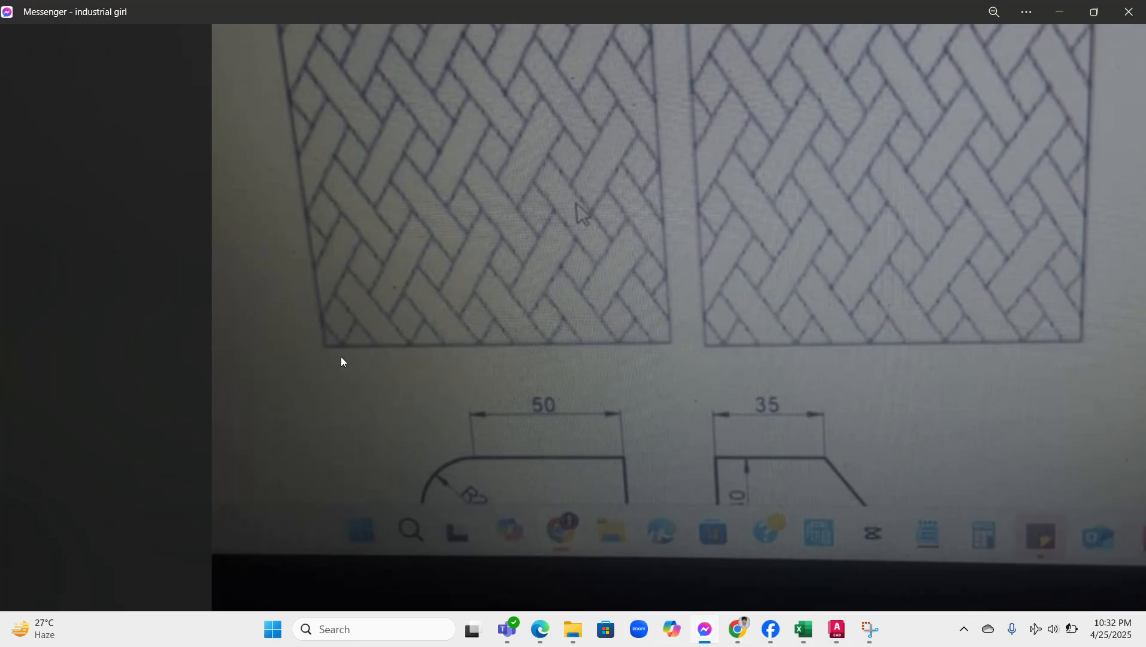
{"action": "left_click", "coordinate": [706, 630]}
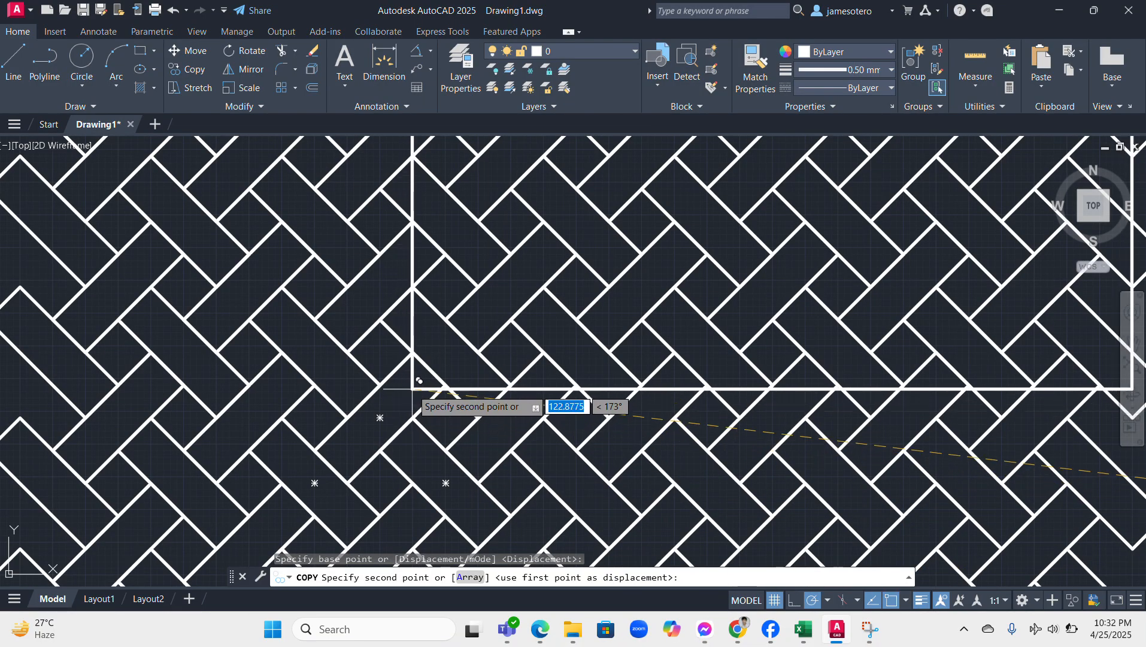
{"action": "left_click", "coordinate": [715, 639]}
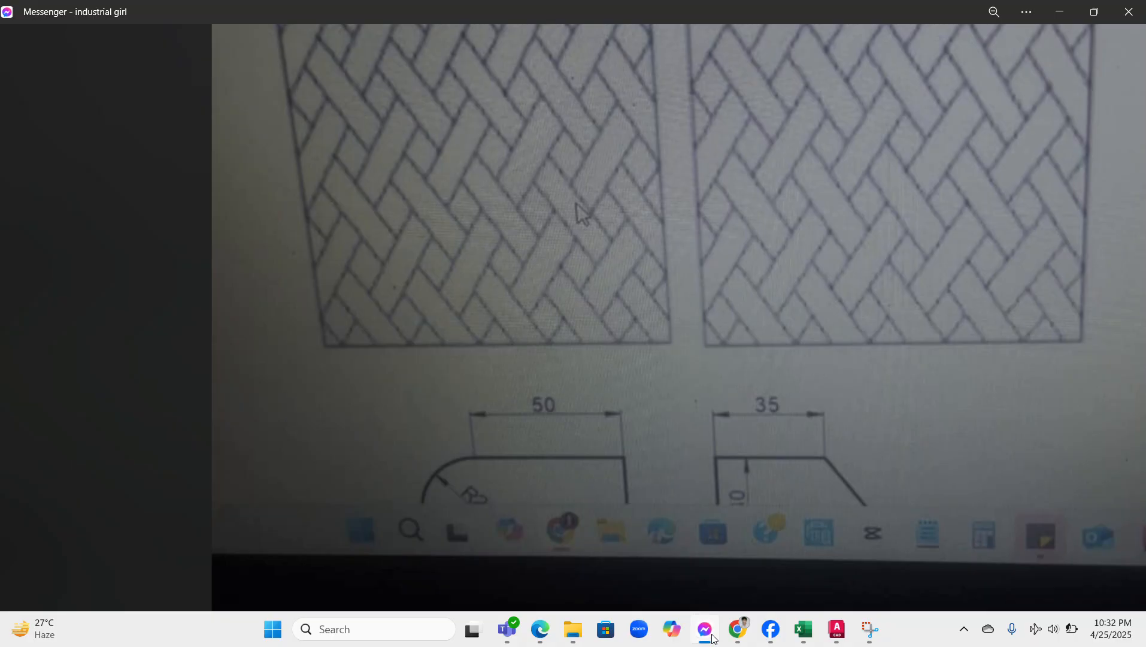
{"action": "left_click", "coordinate": [715, 639]}
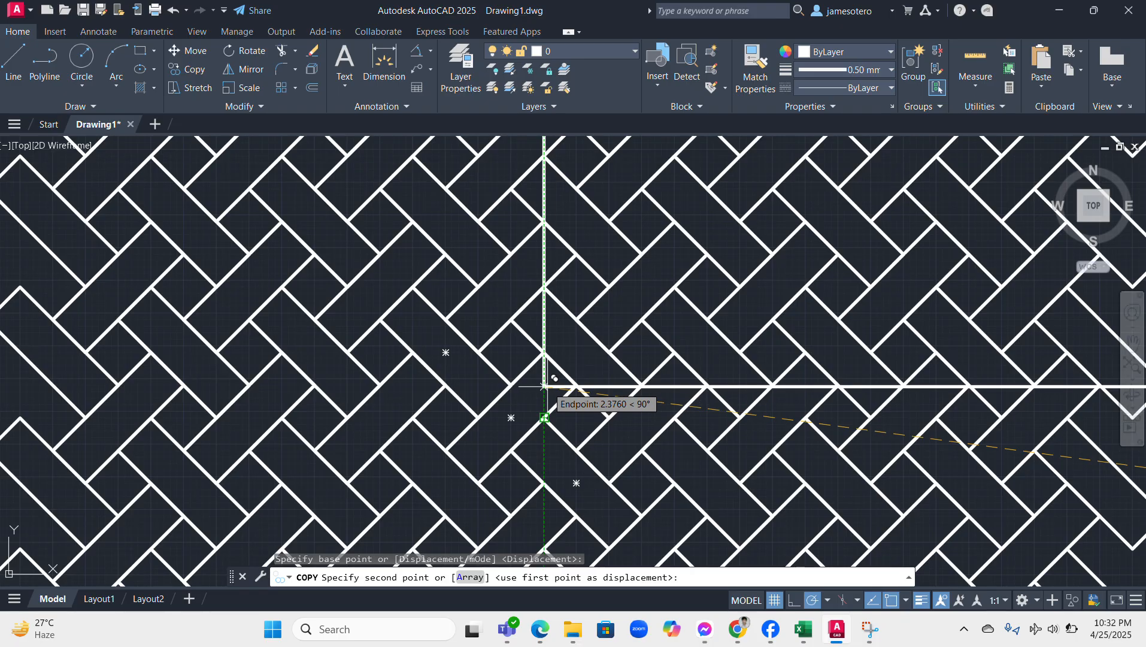
{"action": "left_click", "coordinate": [706, 632]}
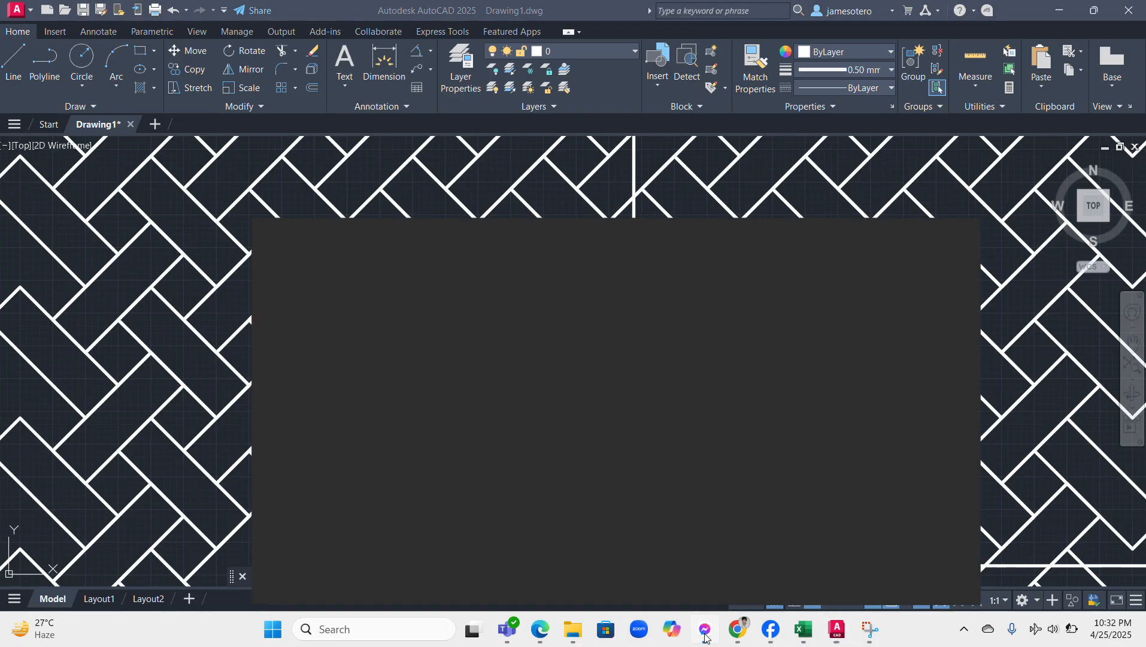
{"action": "left_click", "coordinate": [707, 634]}
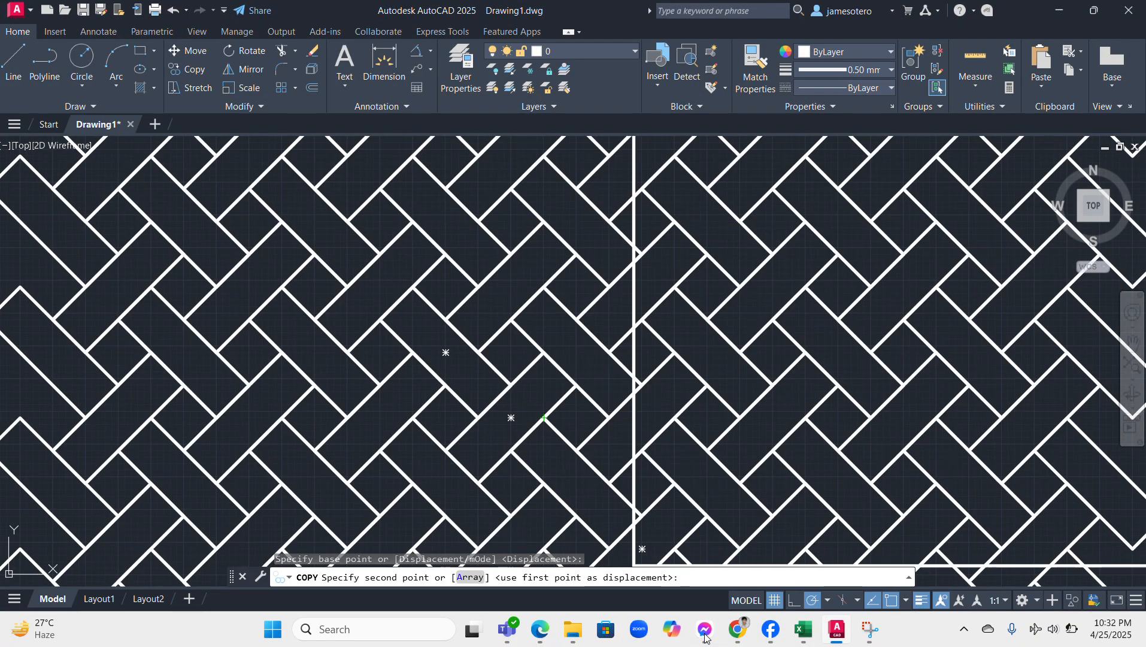
{"action": "left_click", "coordinate": [706, 633]}
{"action": "left_click", "coordinate": [706, 634]}
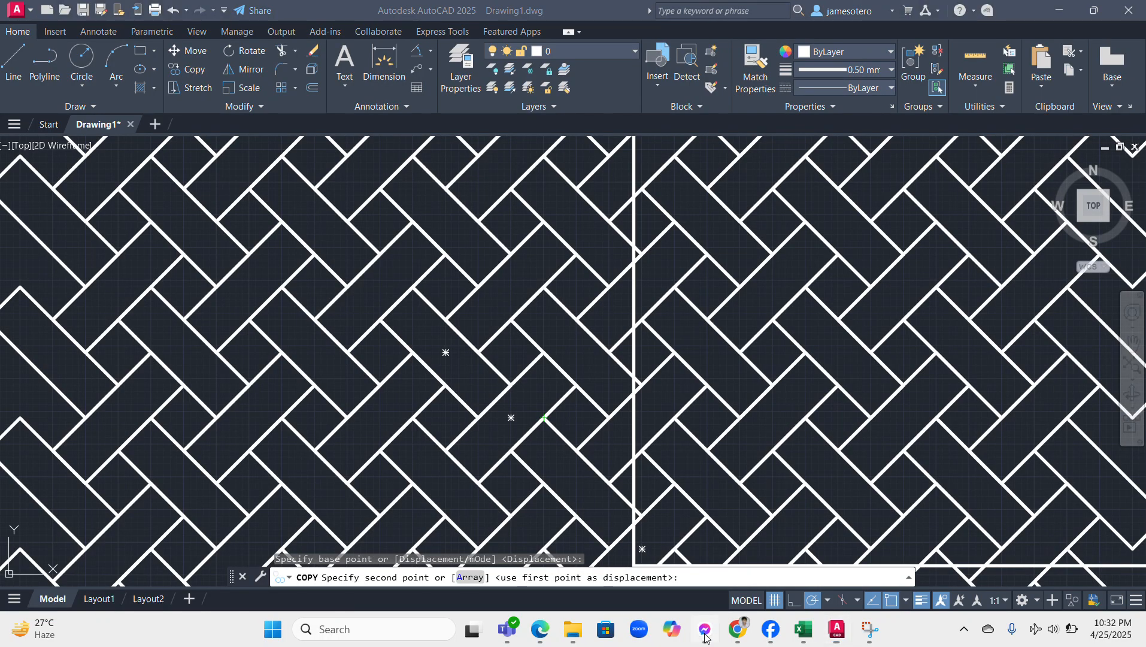
{"action": "left_click", "coordinate": [707, 634]}
{"action": "left_click", "coordinate": [706, 633]}
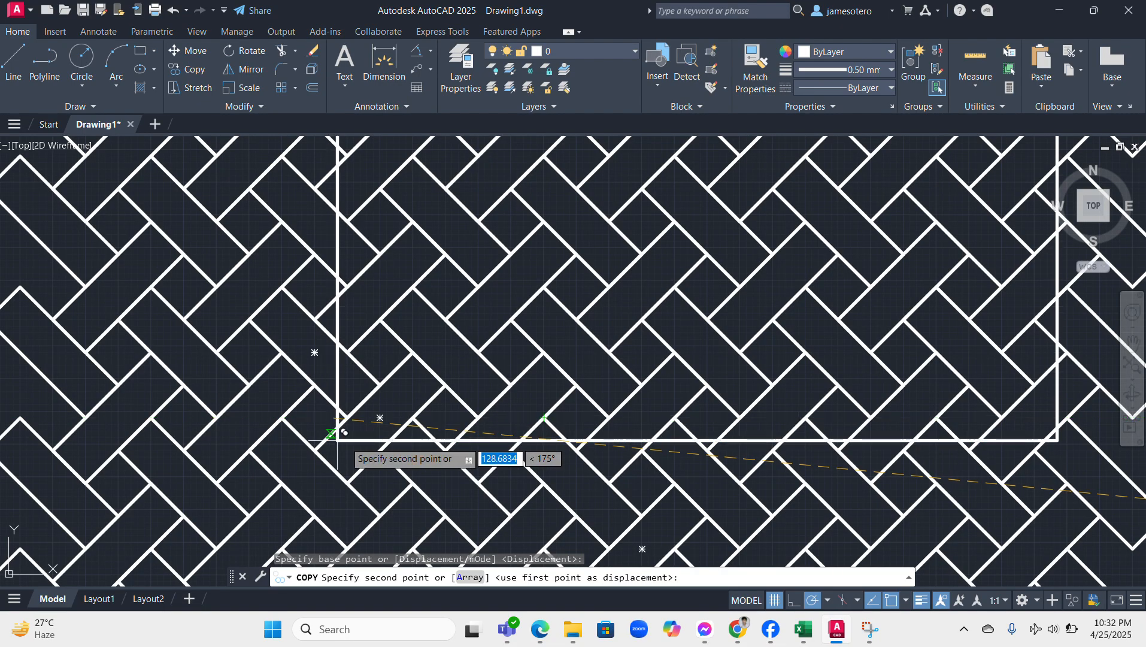
{"action": "left_click", "coordinate": [380, 384]}
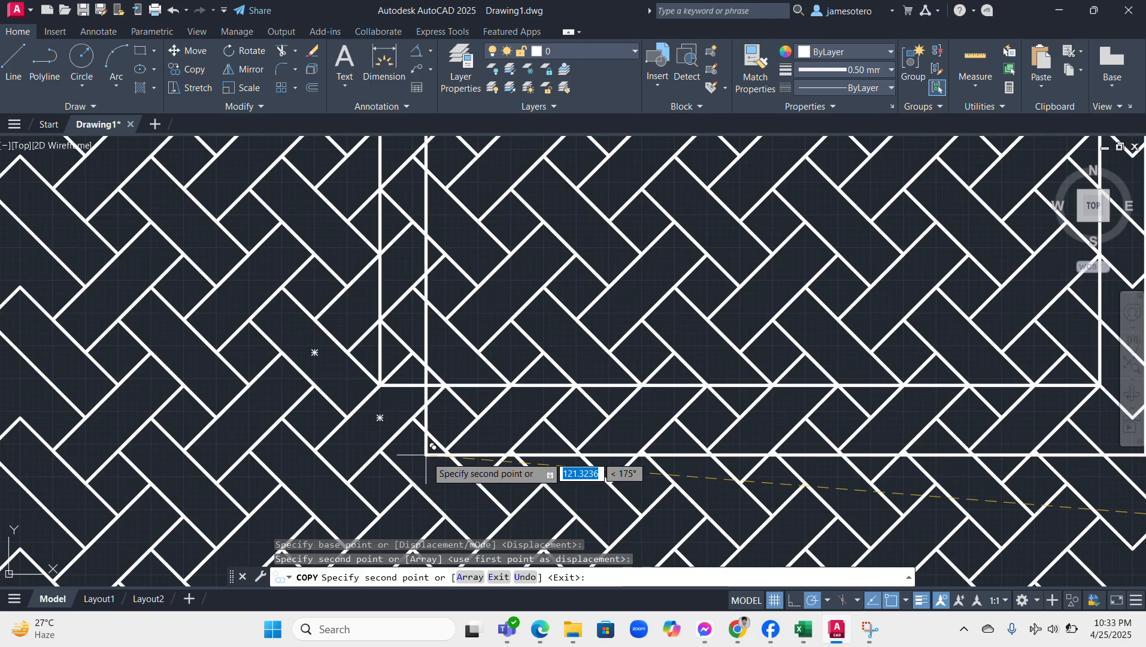
{"action": "key", "text": "Escape"}
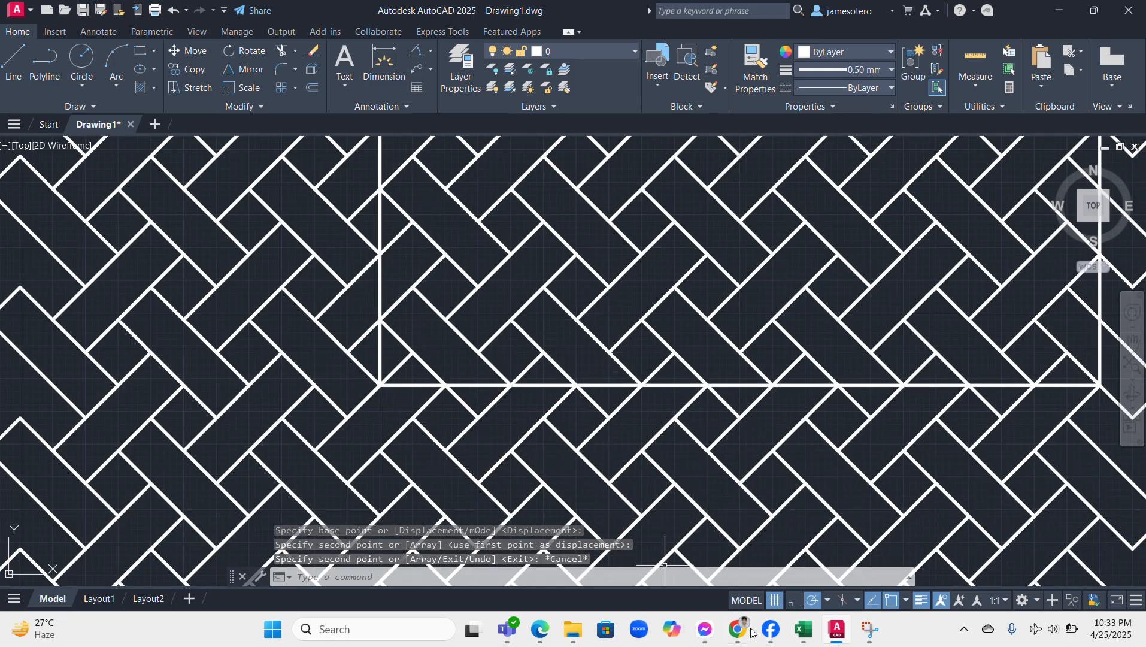
Step: Recheck the reference photo, and copy the placed square about 2.6 units straight up from its bottom-left corner
{"action": "left_click", "coordinate": [715, 641]}
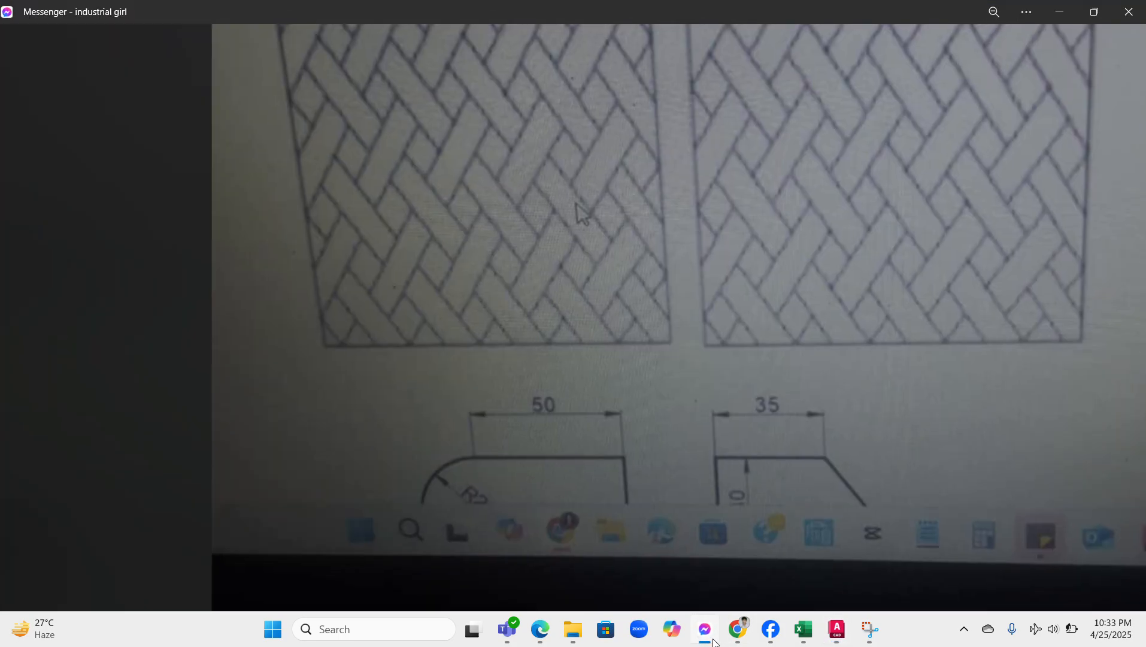
{"action": "left_click", "coordinate": [714, 642]}
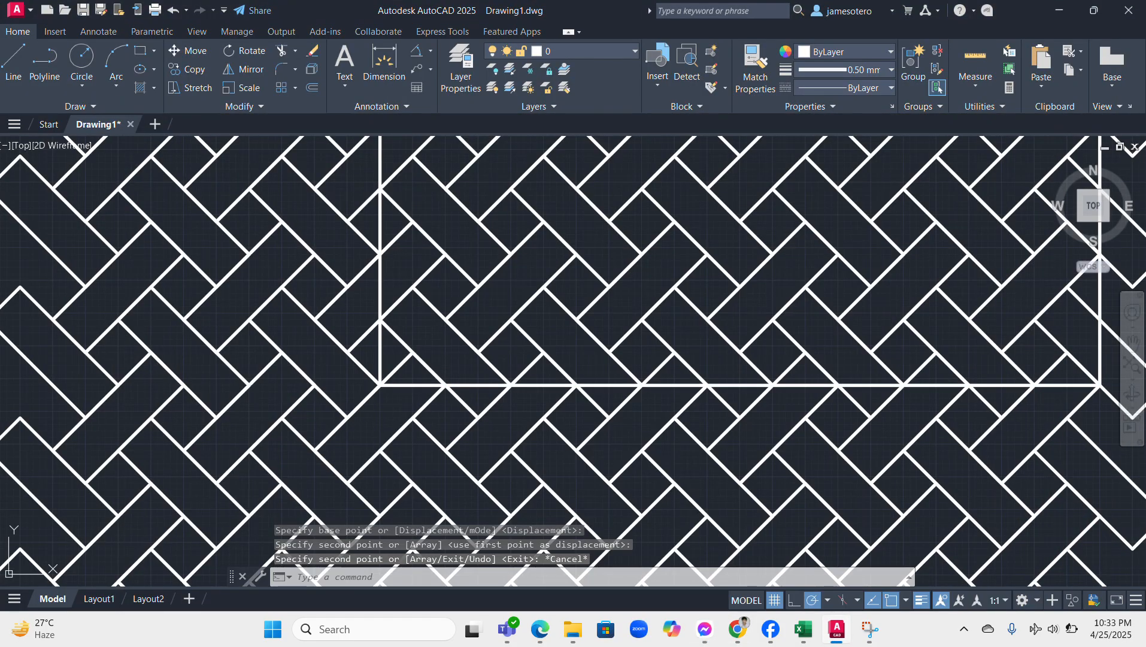
{"action": "left_click", "coordinate": [418, 385]}
{"action": "right_click", "coordinate": [418, 386]}
{"action": "left_click", "coordinate": [489, 160]}
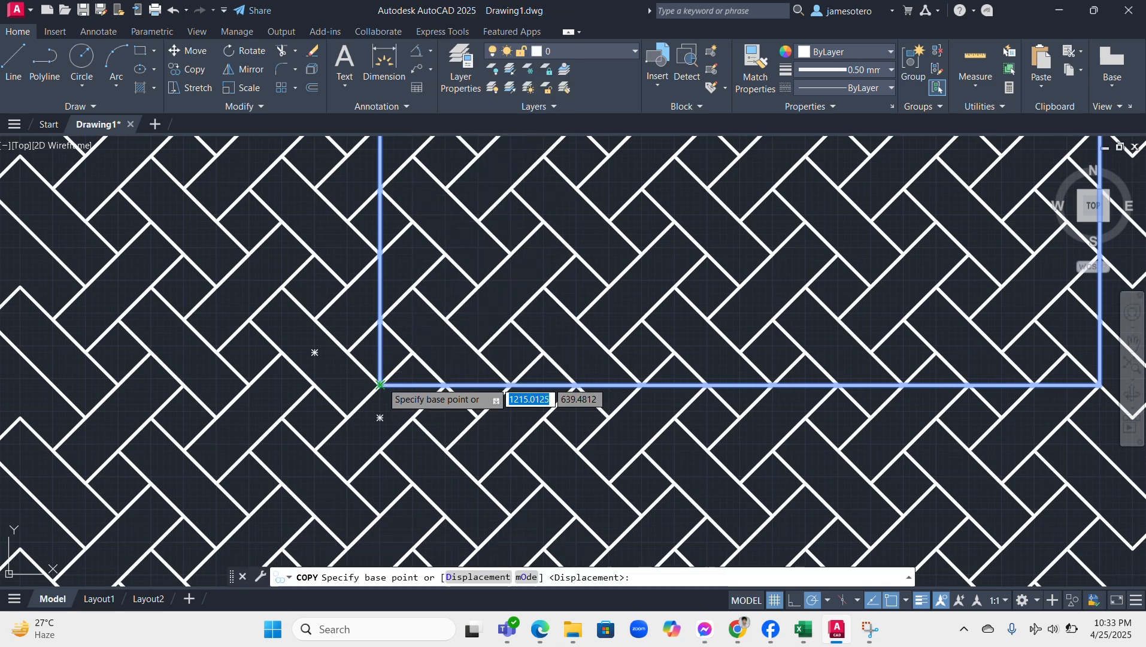
{"action": "left_click", "coordinate": [380, 384]}
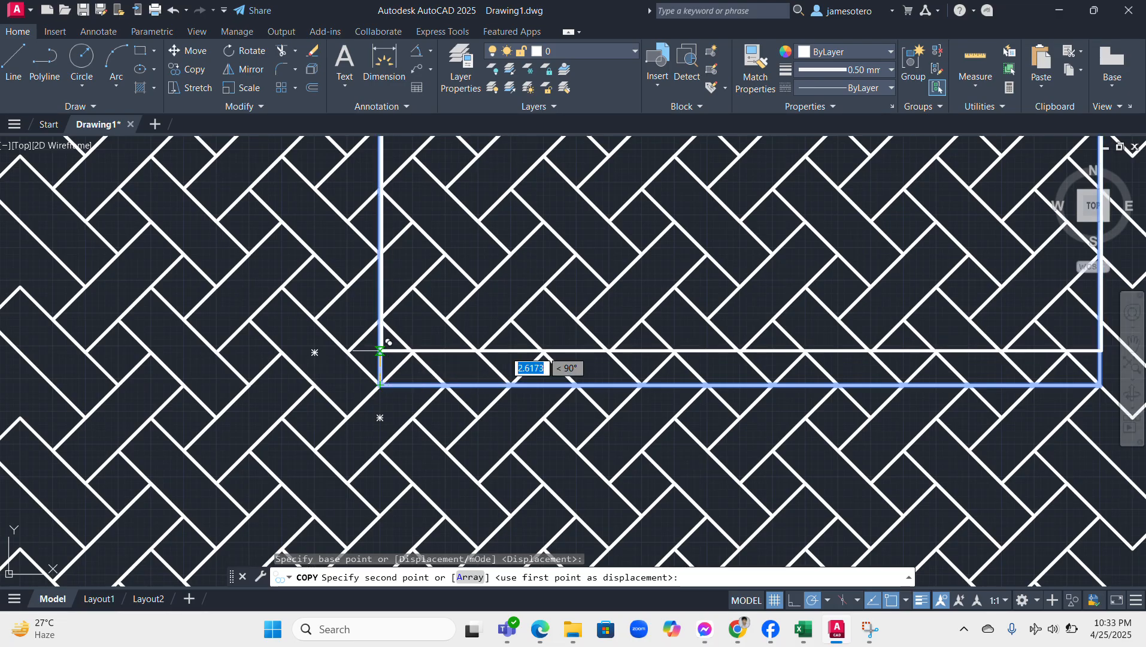
{"action": "left_click", "coordinate": [379, 352]}
{"action": "key", "text": "Escape"}
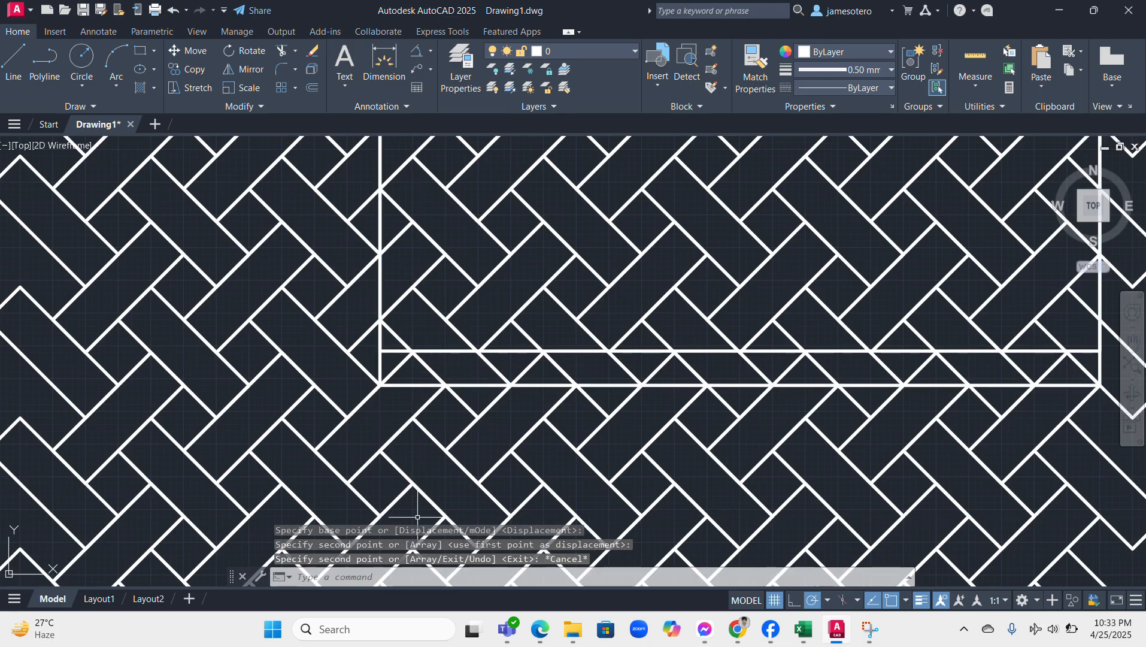
Step: Undo both copies of the square placed over the weave field
{"action": "scroll", "coordinate": [503, 438], "scroll_direction": "down", "scroll_amount": 6}
{"action": "scroll", "coordinate": [530, 404], "scroll_direction": "up", "scroll_amount": 6}
{"action": "scroll", "coordinate": [529, 405], "scroll_direction": "down", "scroll_amount": 6}
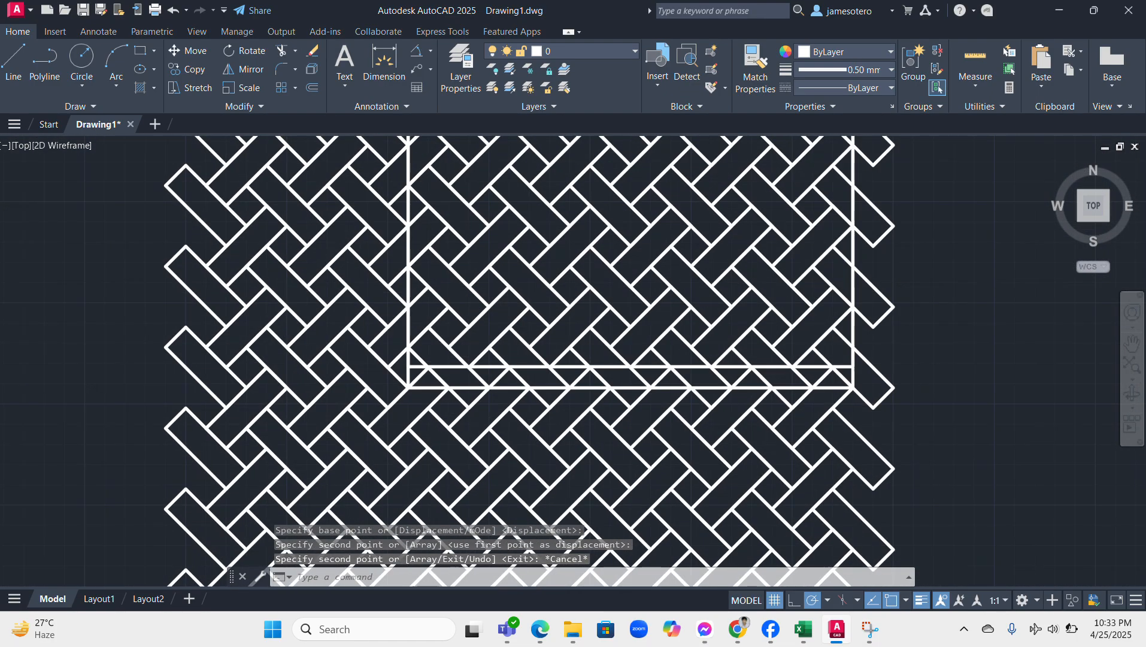
{"action": "left_click", "coordinate": [174, 10]}
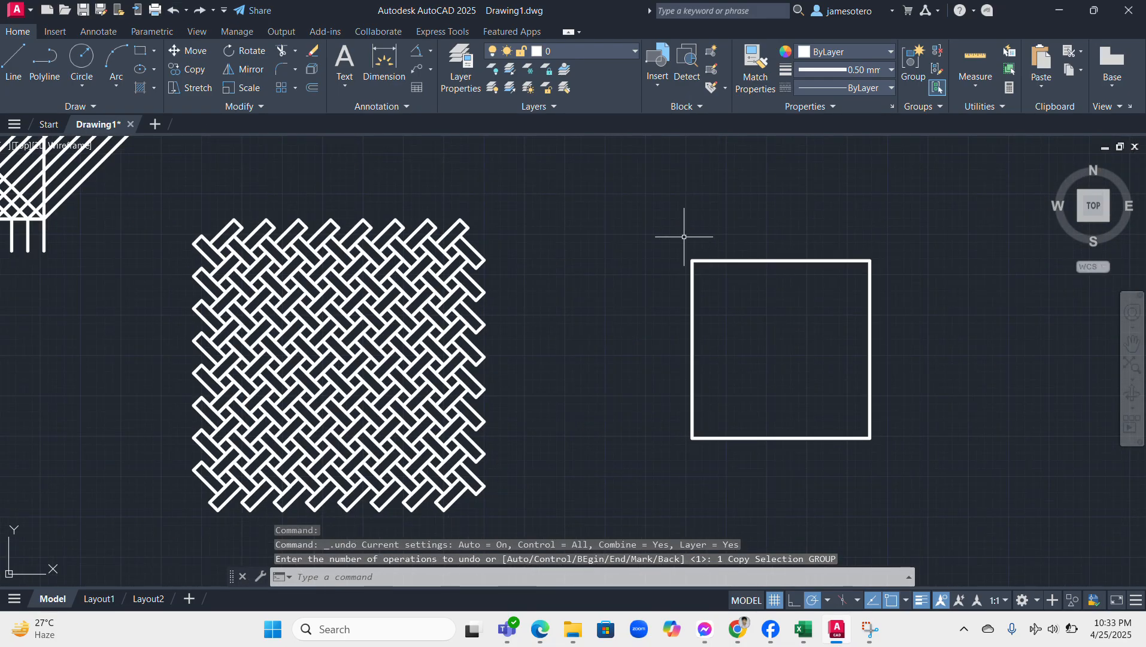
Step: Copy the 55-unit square by its bottom-left corner into the weave, directly below one strip corner and level with another, matching the reference photo
{"action": "left_click", "coordinate": [684, 237]}
{"action": "left_click", "coordinate": [932, 473]}
{"action": "right_click", "coordinate": [930, 473]}
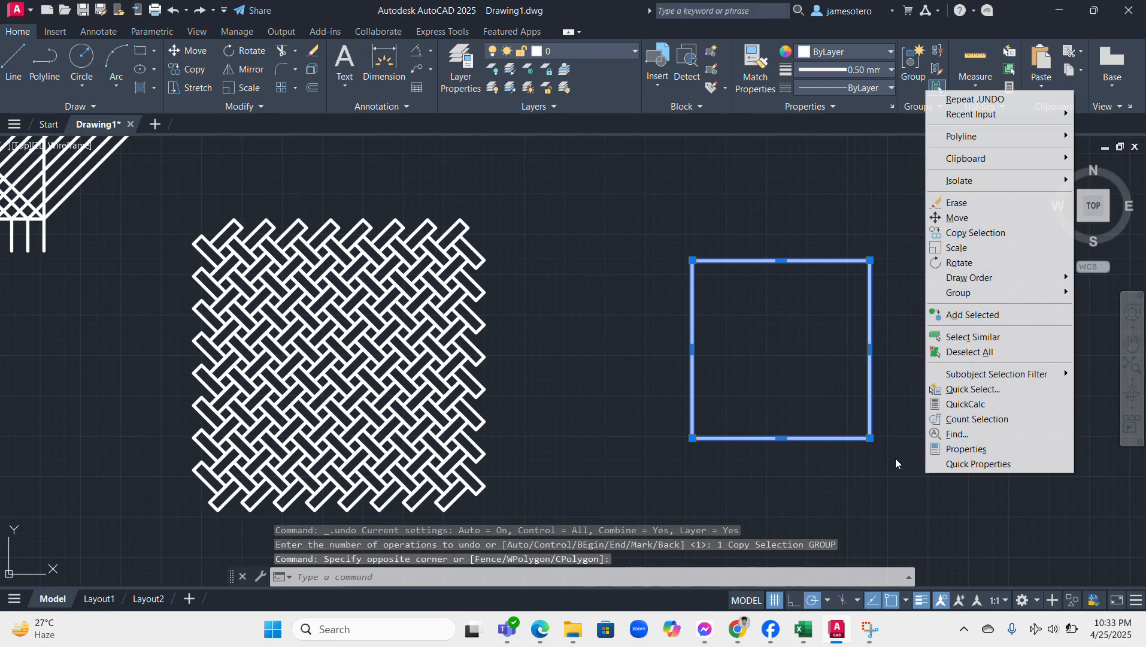
{"action": "left_click", "coordinate": [962, 233]}
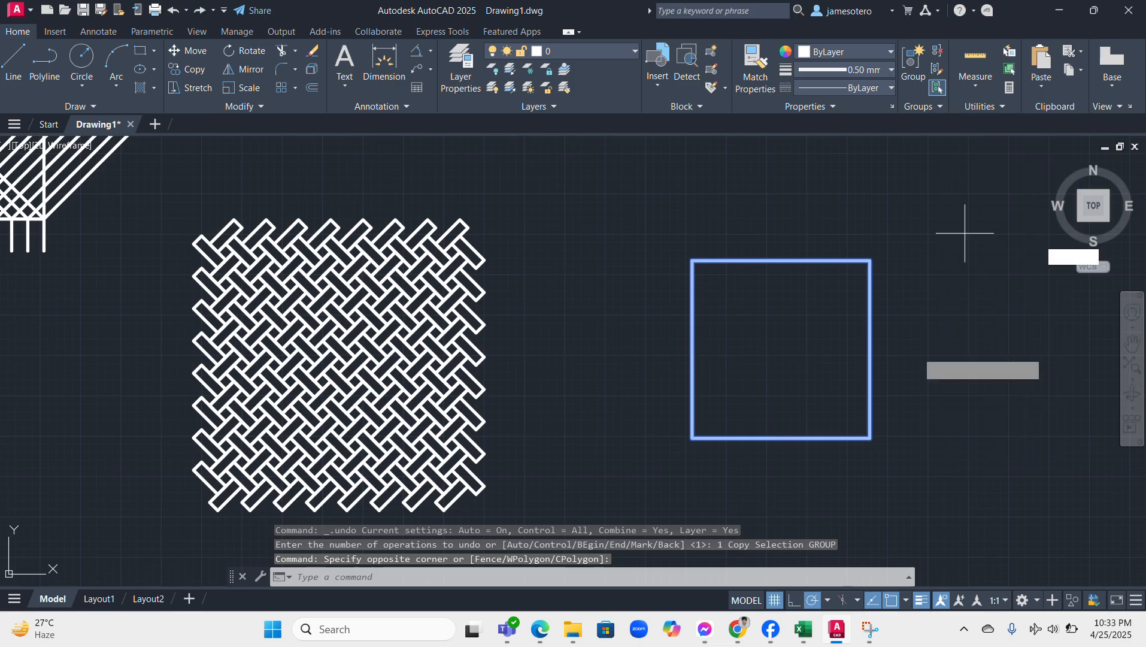
{"action": "left_click", "coordinate": [693, 436]}
{"action": "scroll", "coordinate": [275, 420], "scroll_direction": "up", "scroll_amount": 10}
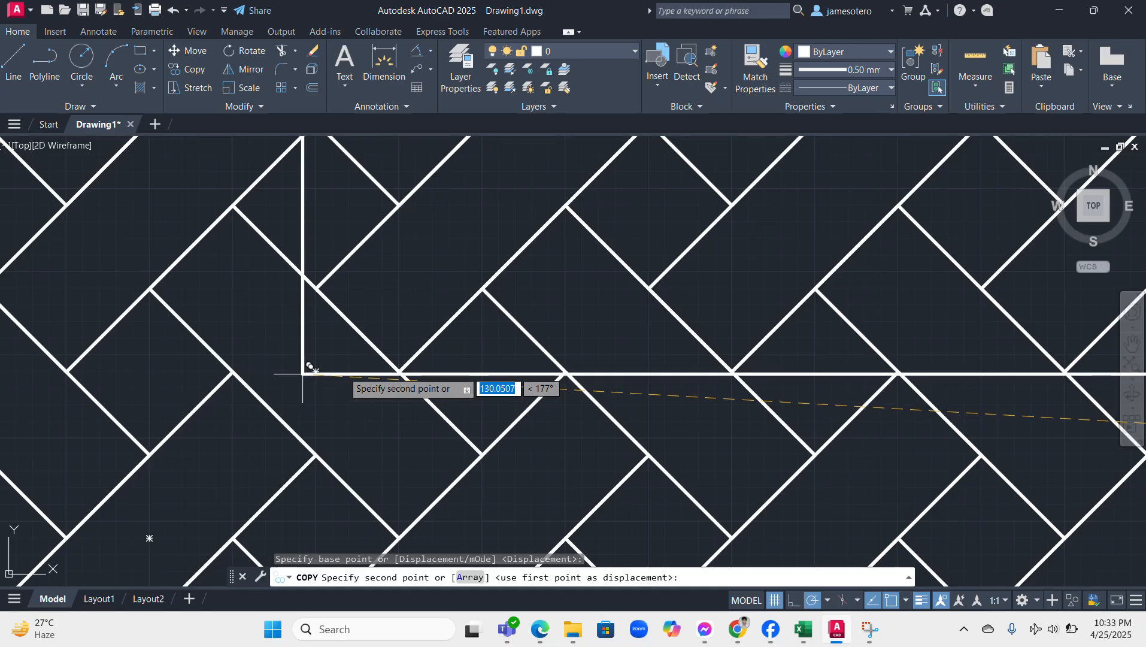
{"action": "scroll", "coordinate": [336, 305], "scroll_direction": "down", "scroll_amount": 3}
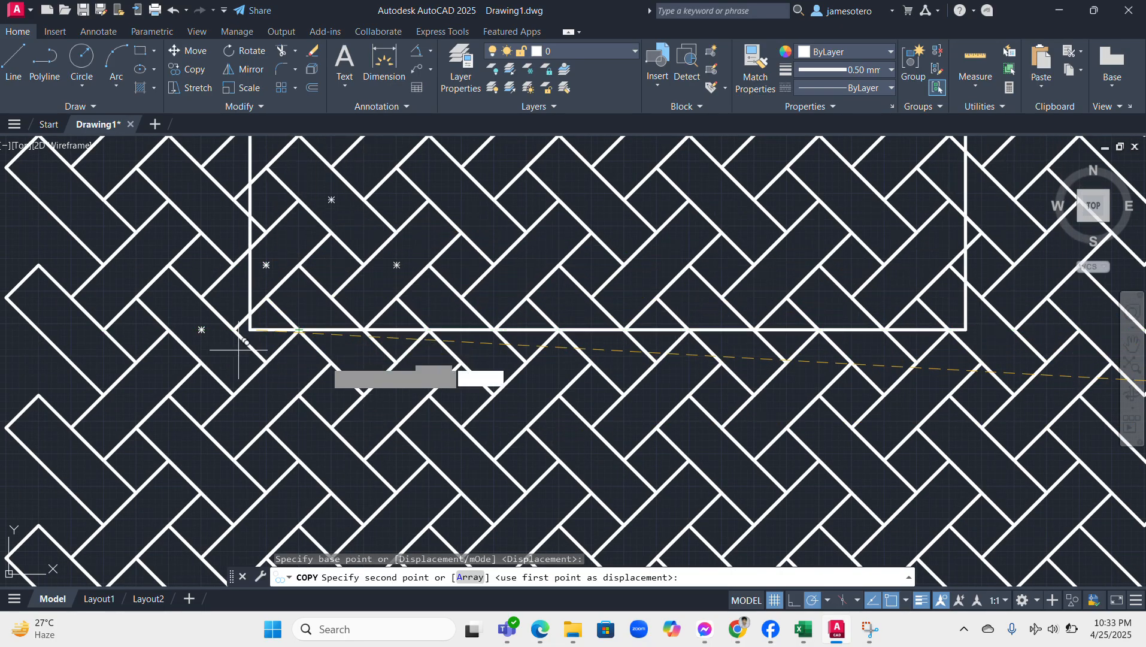
{"action": "left_click", "coordinate": [707, 631]}
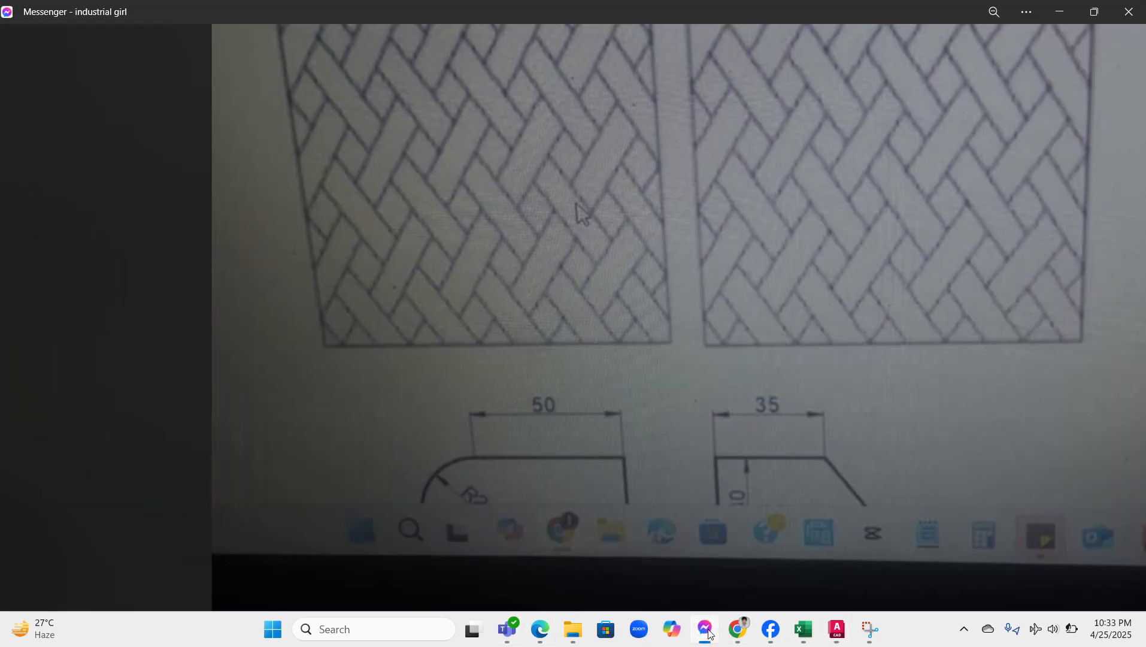
{"action": "left_click", "coordinate": [706, 630]}
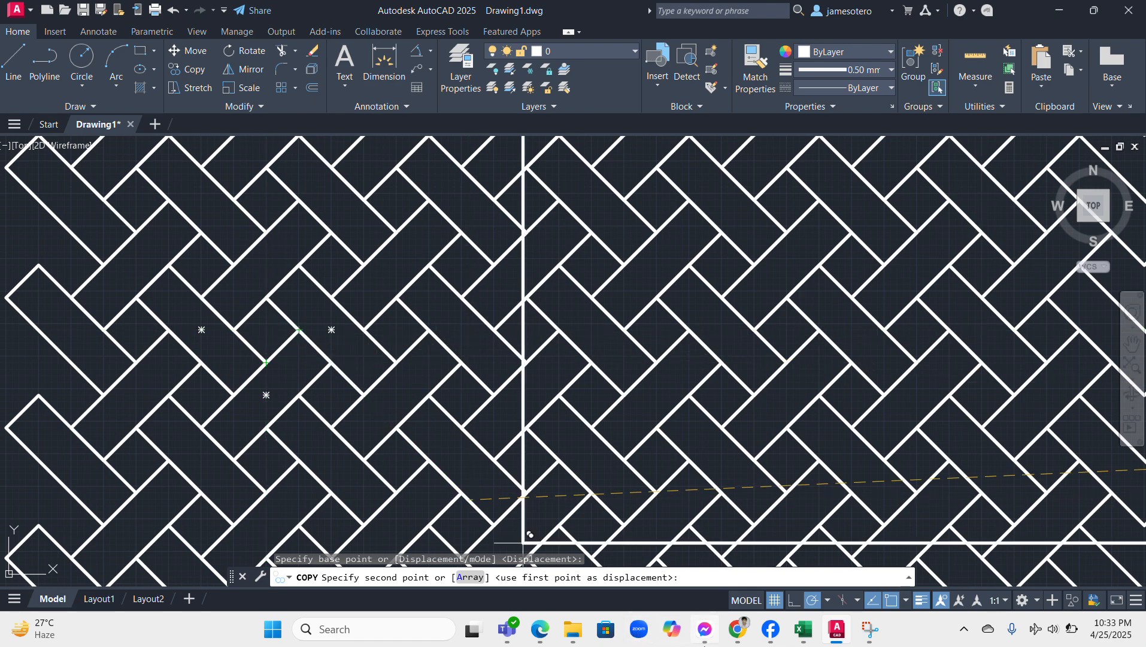
{"action": "left_click", "coordinate": [705, 642]}
{"action": "left_click", "coordinate": [705, 642]}
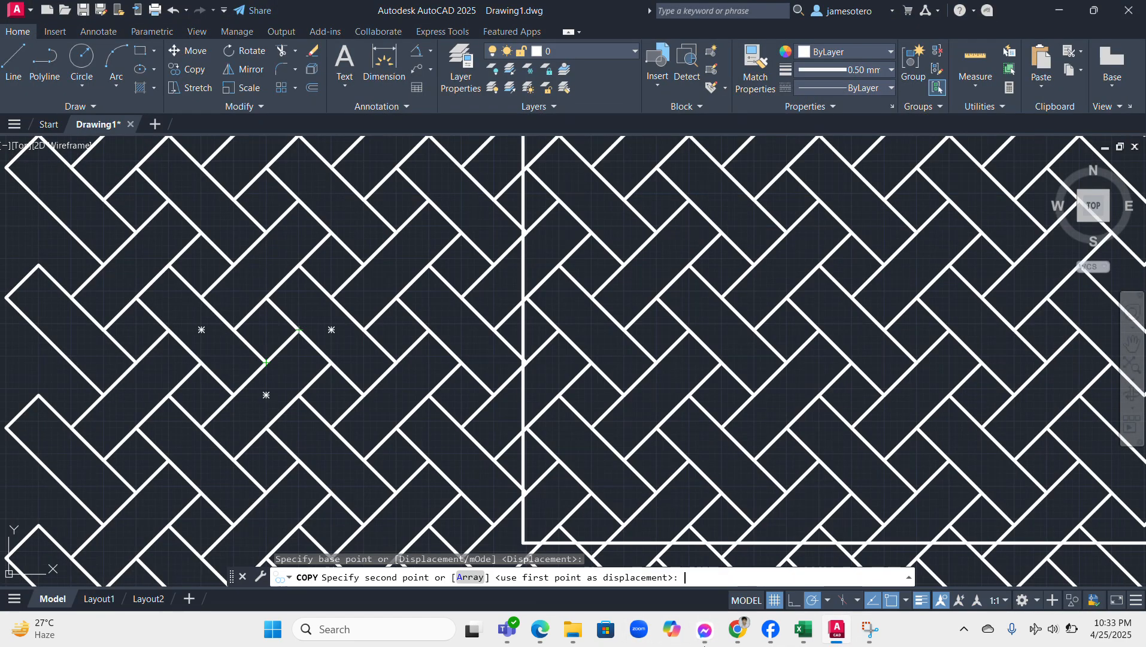
{"action": "left_click", "coordinate": [704, 642]}
{"action": "left_click", "coordinate": [705, 642]}
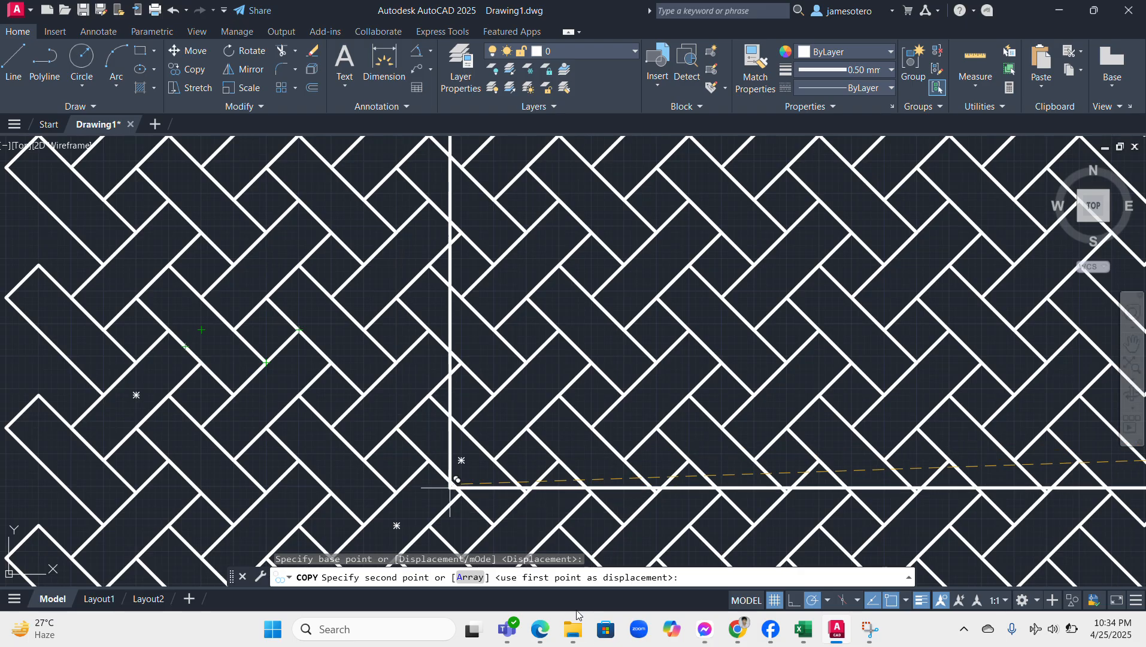
{"action": "left_click", "coordinate": [713, 640]}
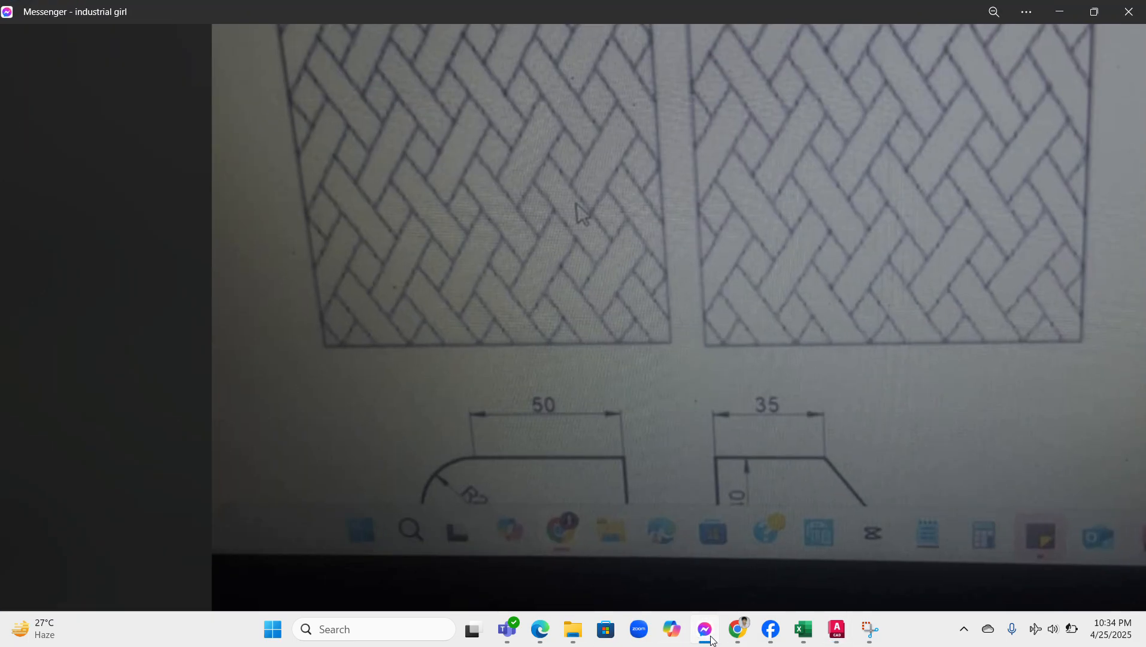
{"action": "left_click", "coordinate": [713, 640]}
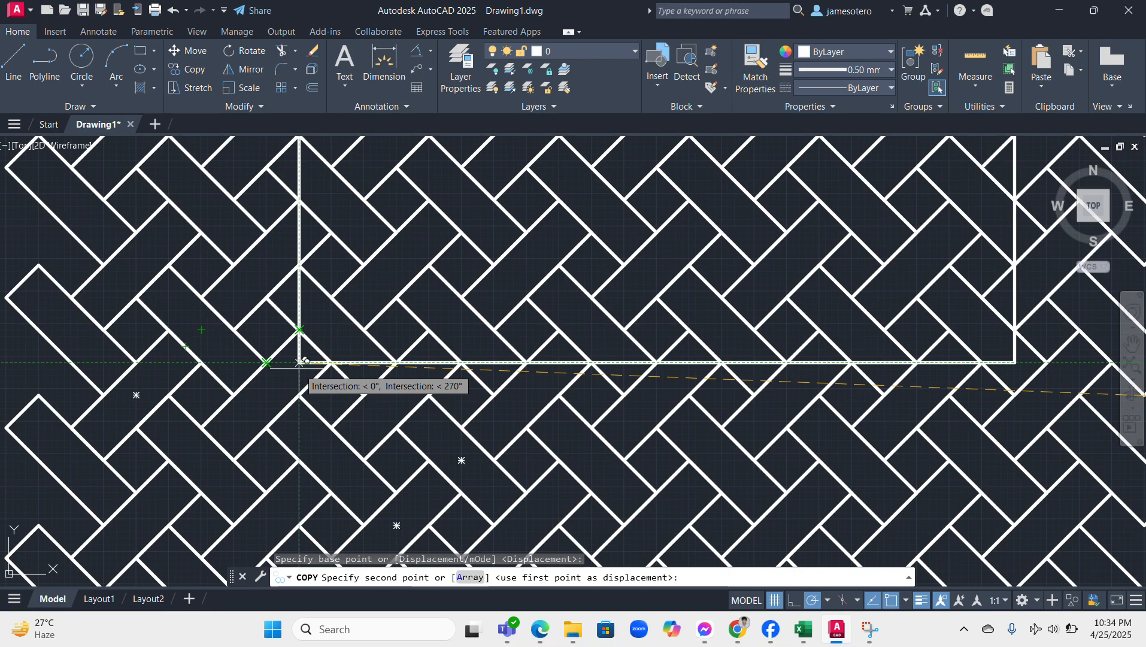
{"action": "left_click", "coordinate": [299, 362]}
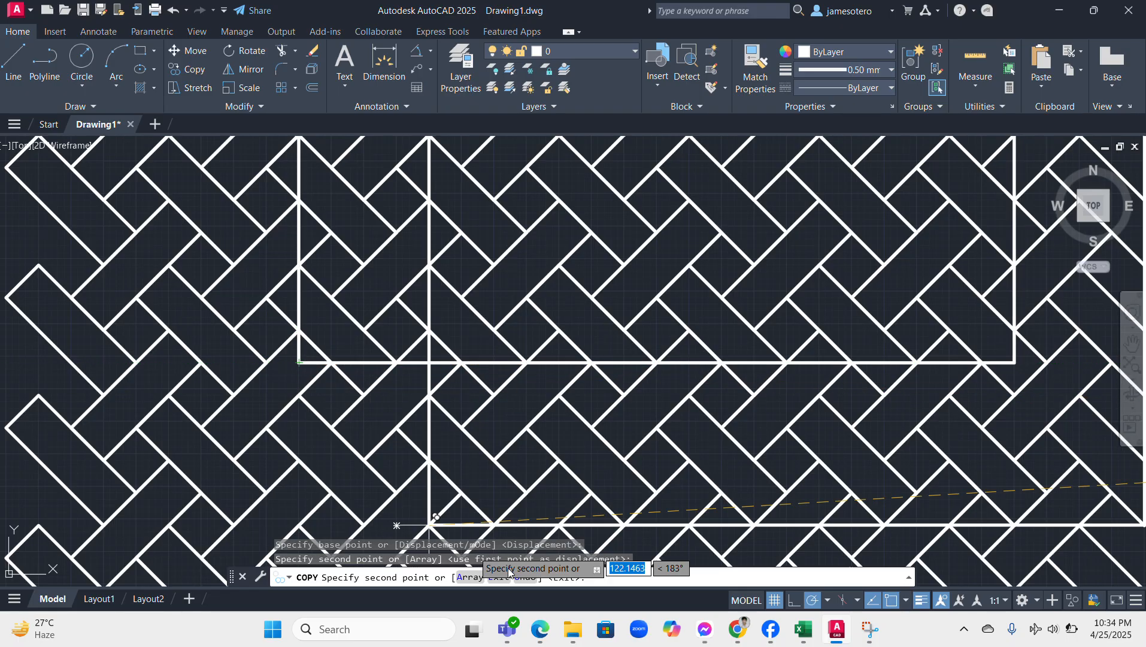
{"action": "key", "text": "Escape"}
Step: Examine how the square frame cuts the strips along its edges and compare it with the reference photo
{"action": "scroll", "coordinate": [536, 364], "scroll_direction": "down", "scroll_amount": 6}
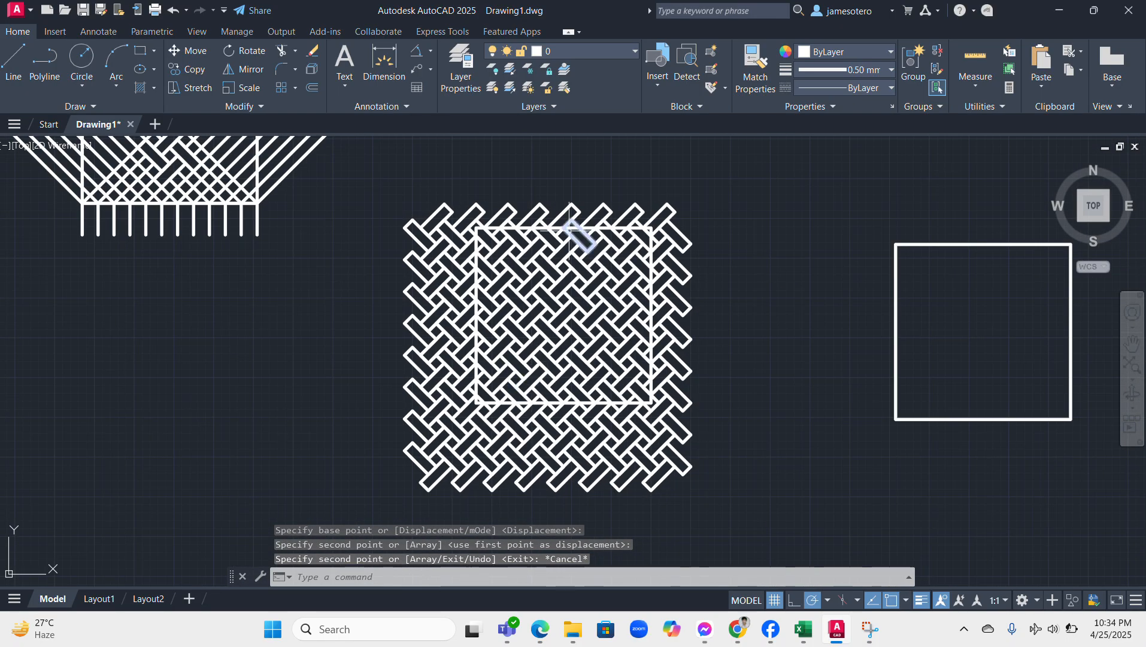
{"action": "scroll", "coordinate": [533, 258], "scroll_direction": "up", "scroll_amount": 5}
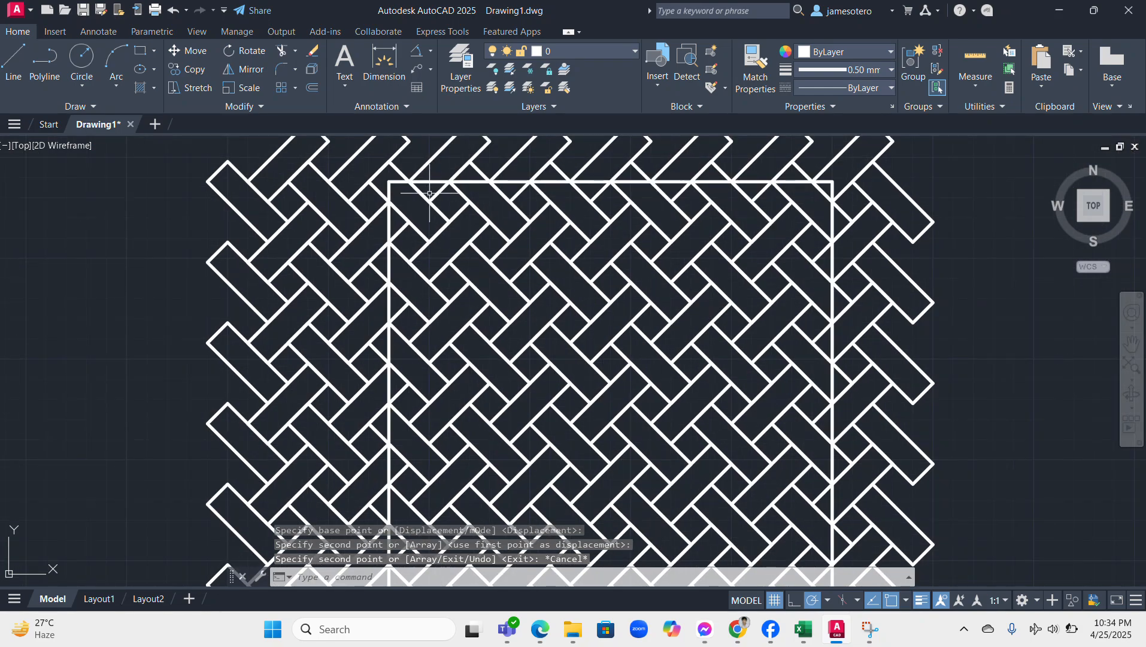
{"action": "scroll", "coordinate": [589, 427], "scroll_direction": "down", "scroll_amount": 2}
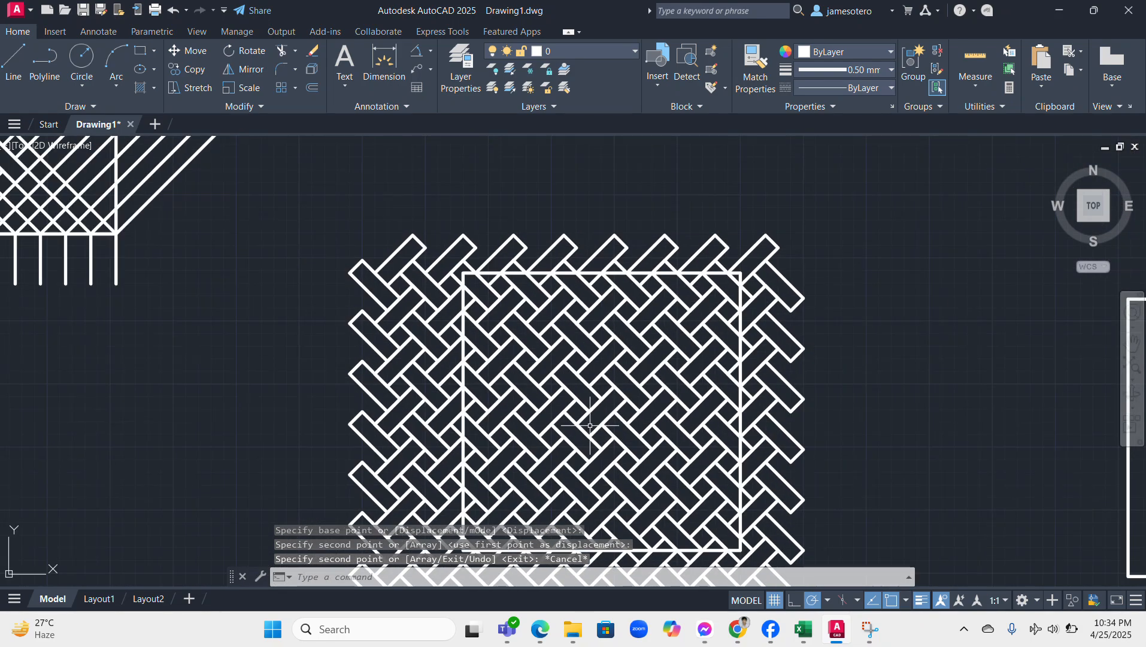
{"action": "middle_click_drag", "start_coordinate": [592, 461], "coordinate": [578, 353]}
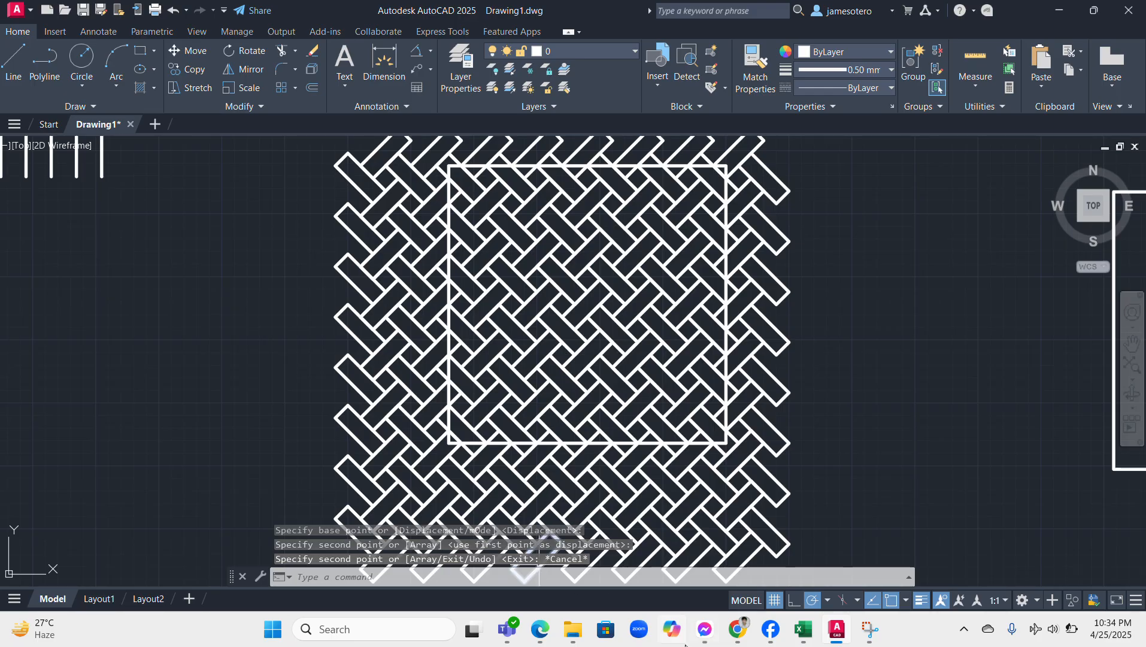
{"action": "left_click", "coordinate": [704, 630]}
{"action": "left_click", "coordinate": [705, 630]}
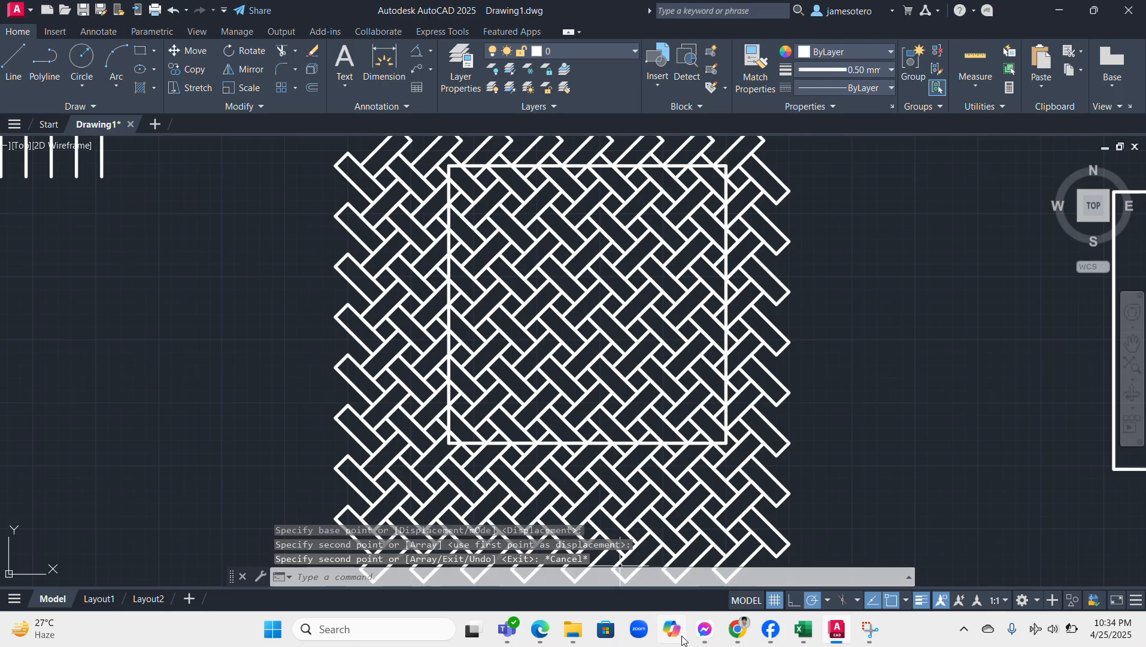
Step: Compare the square frame's bottom edge and corners in the weave with the reference photo
{"action": "left_click", "coordinate": [708, 640]}
{"action": "left_click", "coordinate": [708, 639]}
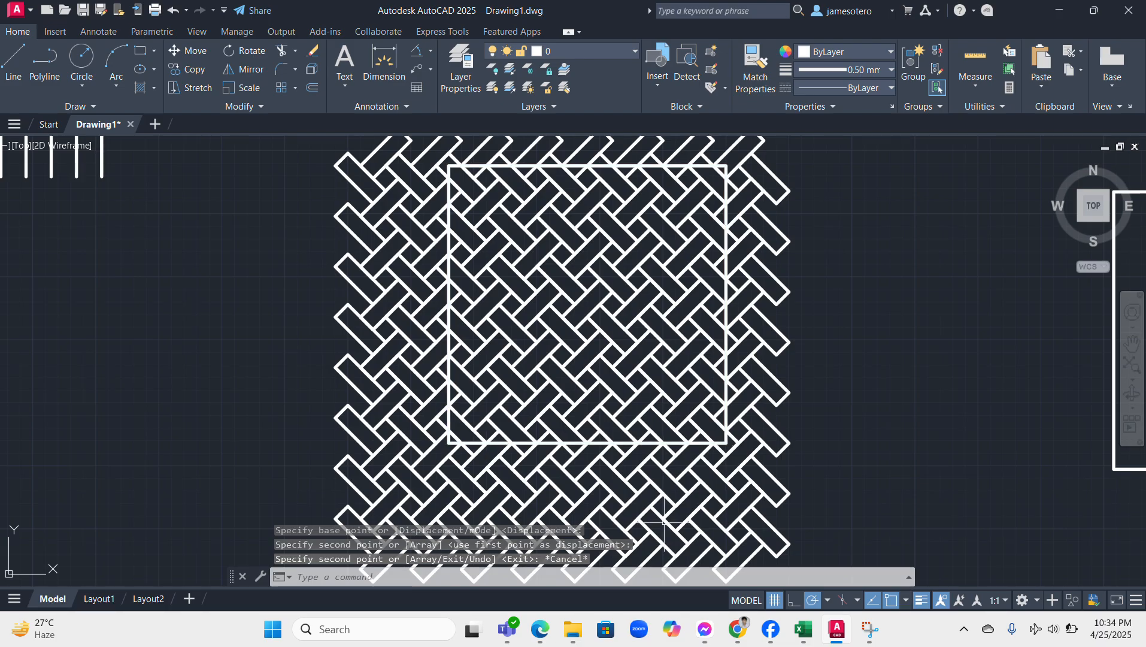
{"action": "mouse_move", "coordinate": [769, 625]}
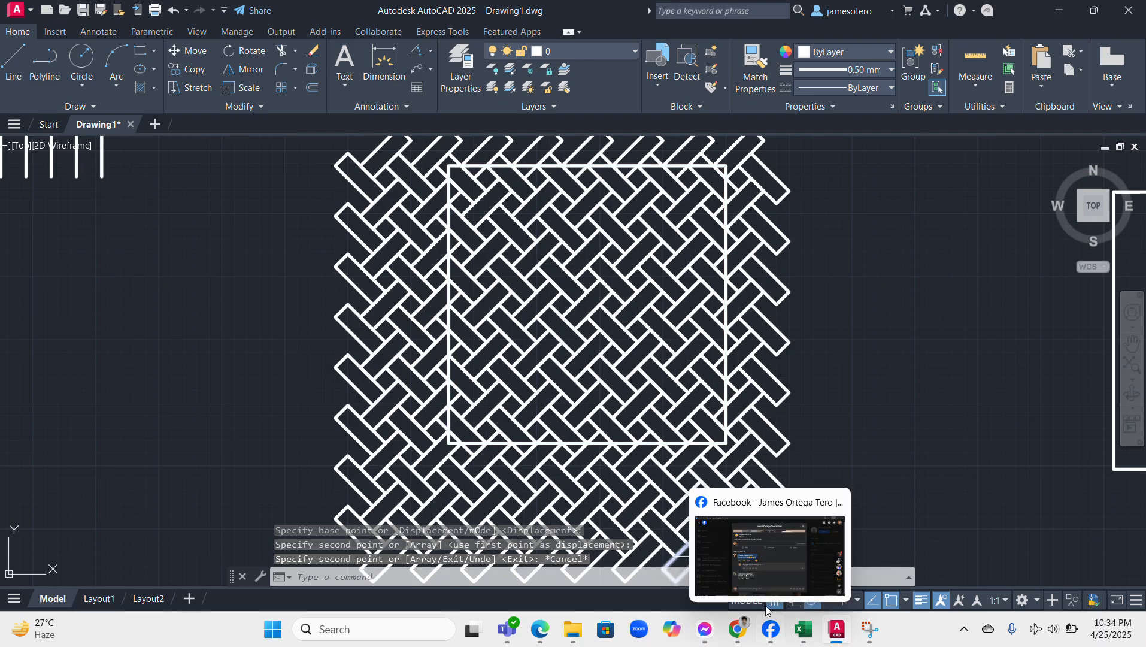
{"action": "left_click", "coordinate": [707, 641]}
{"action": "left_click", "coordinate": [706, 641]}
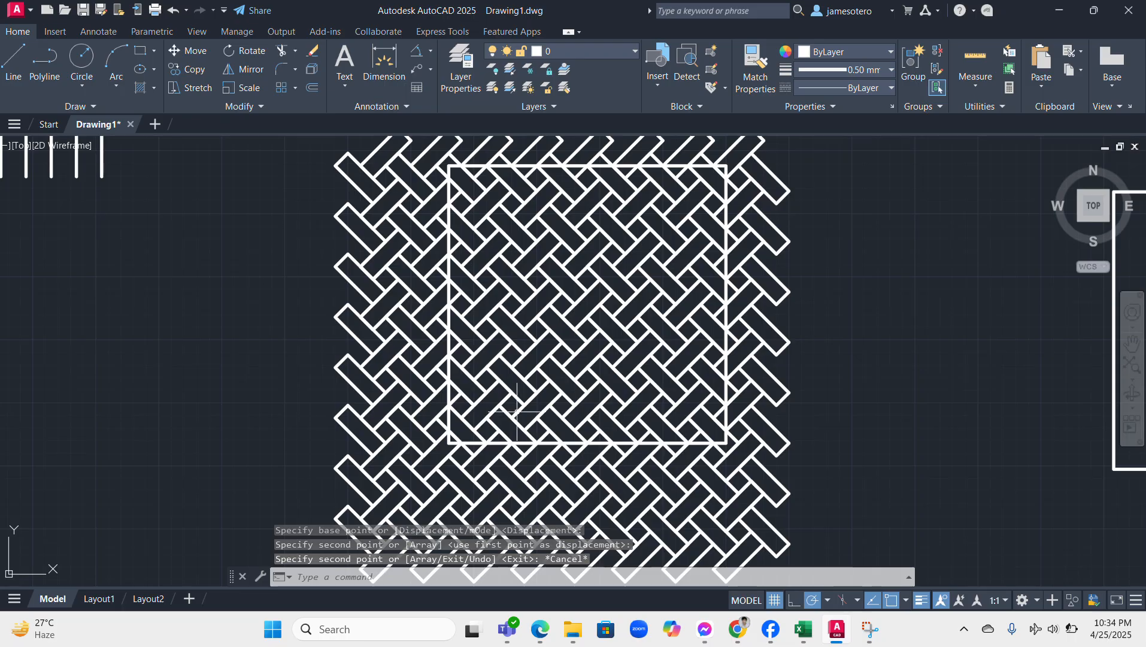
{"action": "left_click", "coordinate": [705, 640]}
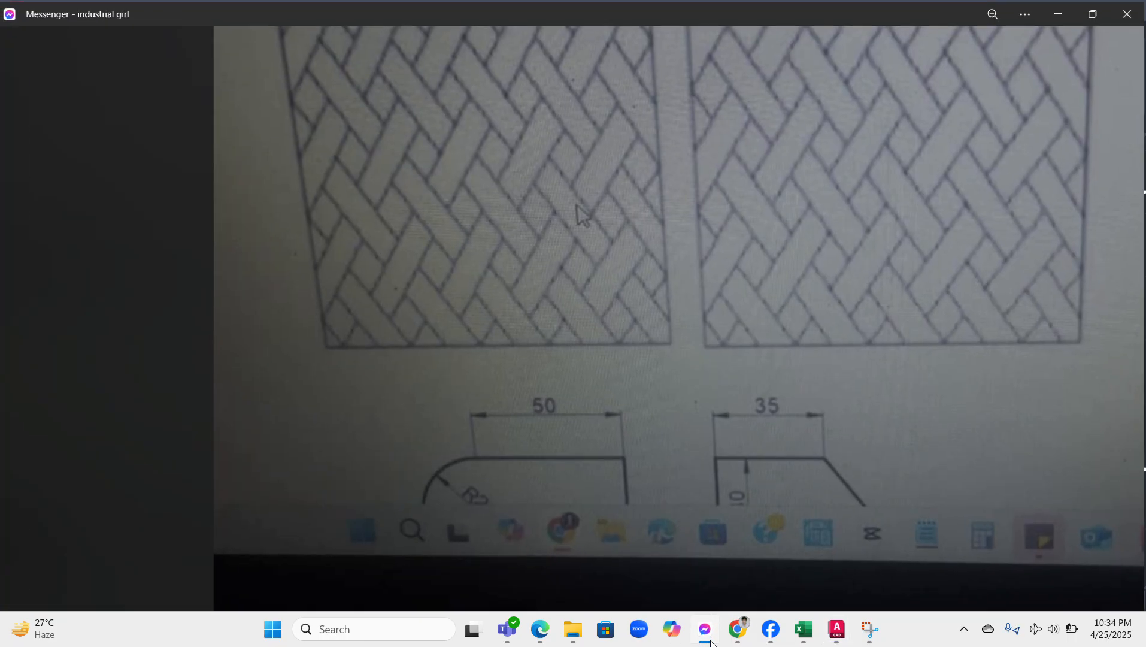
{"action": "left_click", "coordinate": [709, 642]}
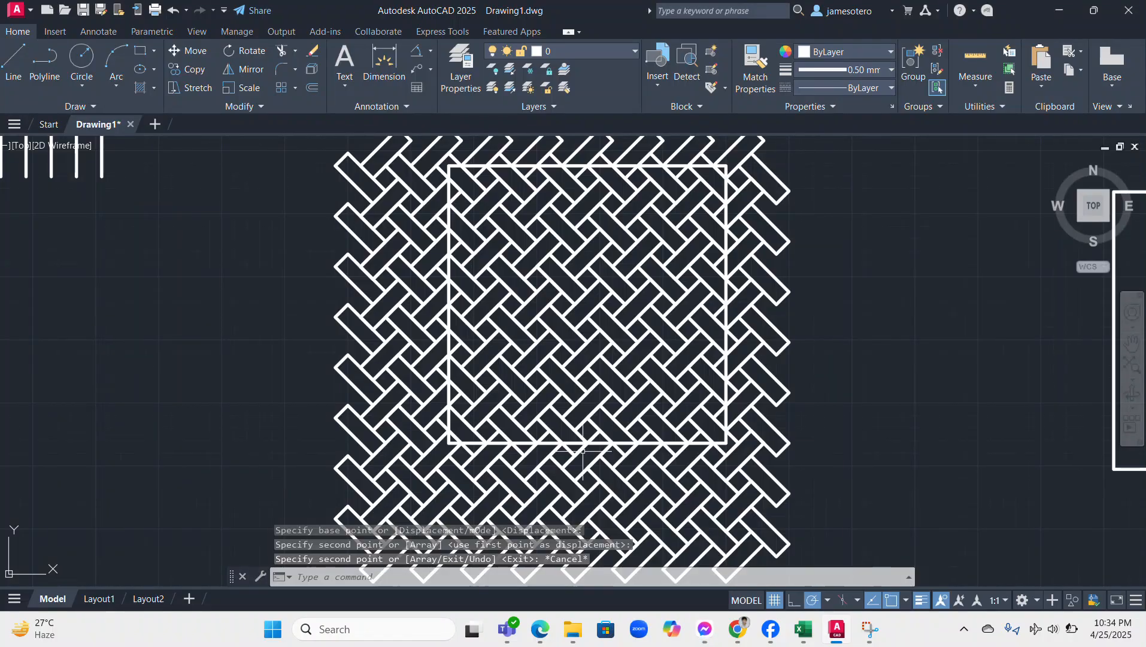
{"action": "left_click", "coordinate": [705, 640]}
{"action": "left_click", "coordinate": [704, 640]}
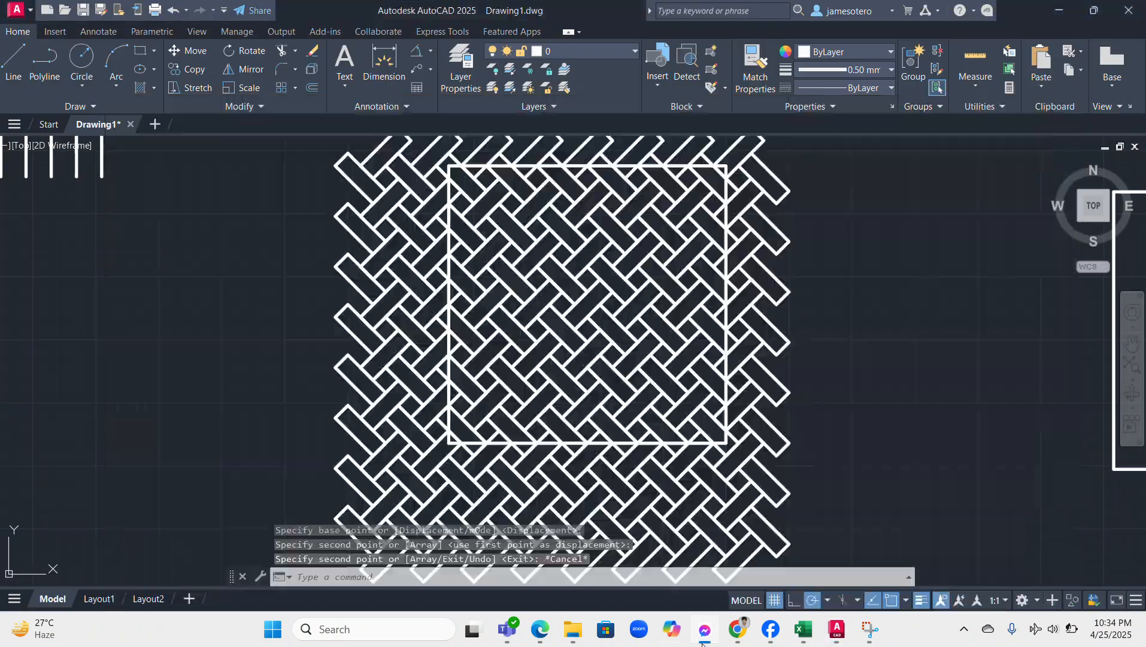
{"action": "left_click", "coordinate": [704, 639]}
{"action": "left_click", "coordinate": [705, 640]}
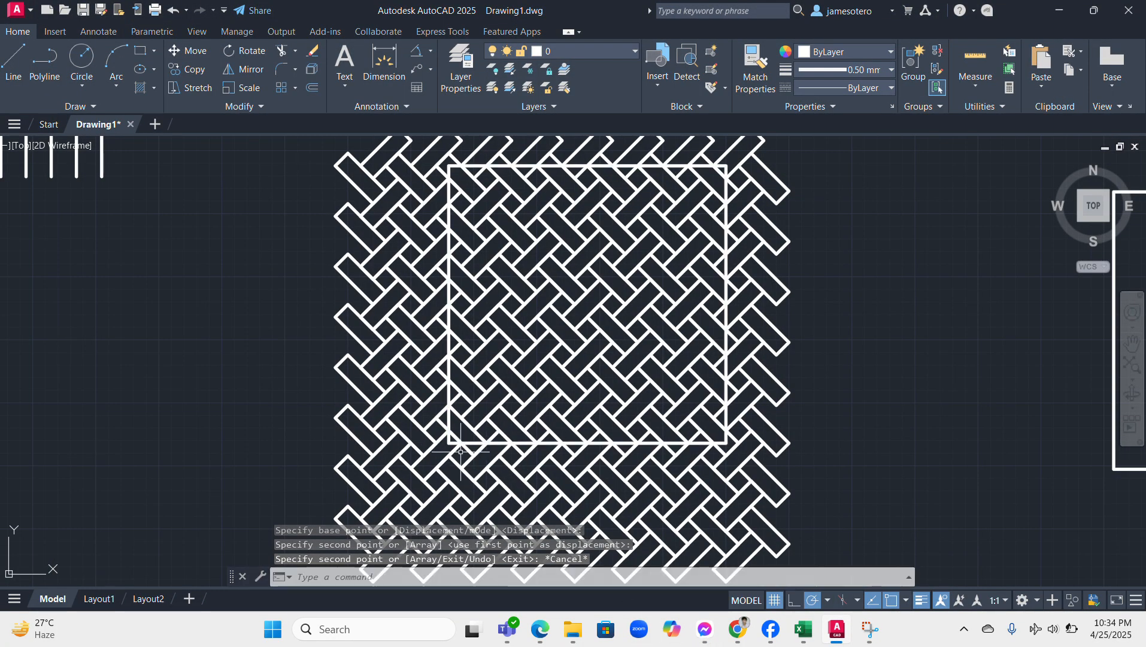
{"action": "left_click", "coordinate": [706, 642]}
{"action": "left_click", "coordinate": [707, 643]}
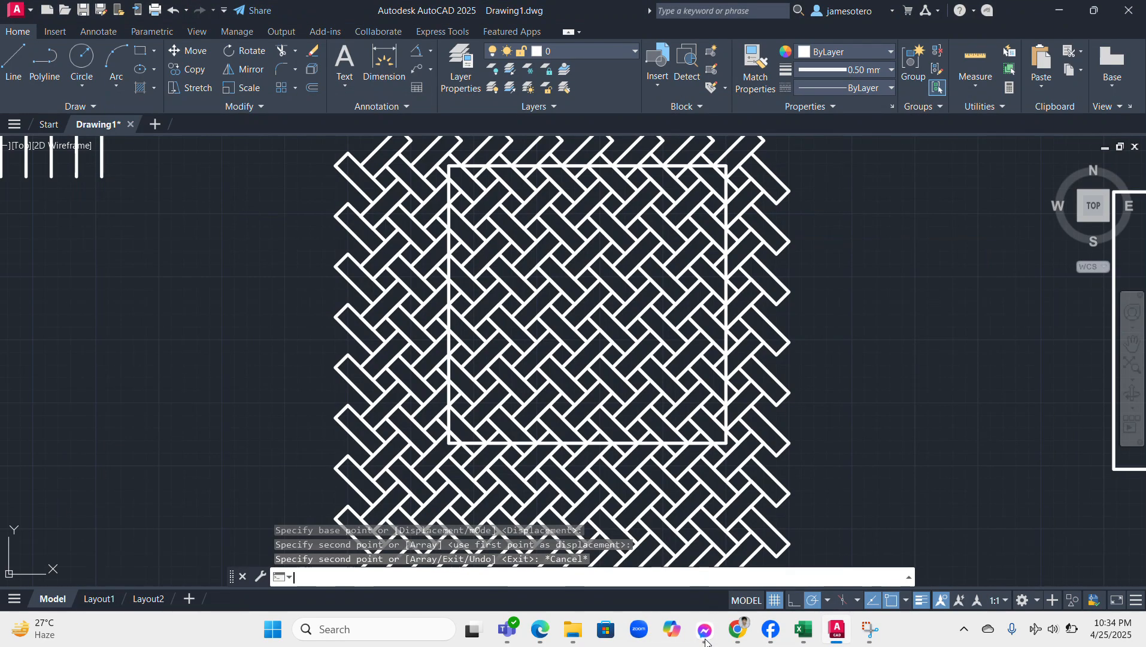
{"action": "left_click", "coordinate": [707, 642]}
{"action": "left_click", "coordinate": [707, 642]}
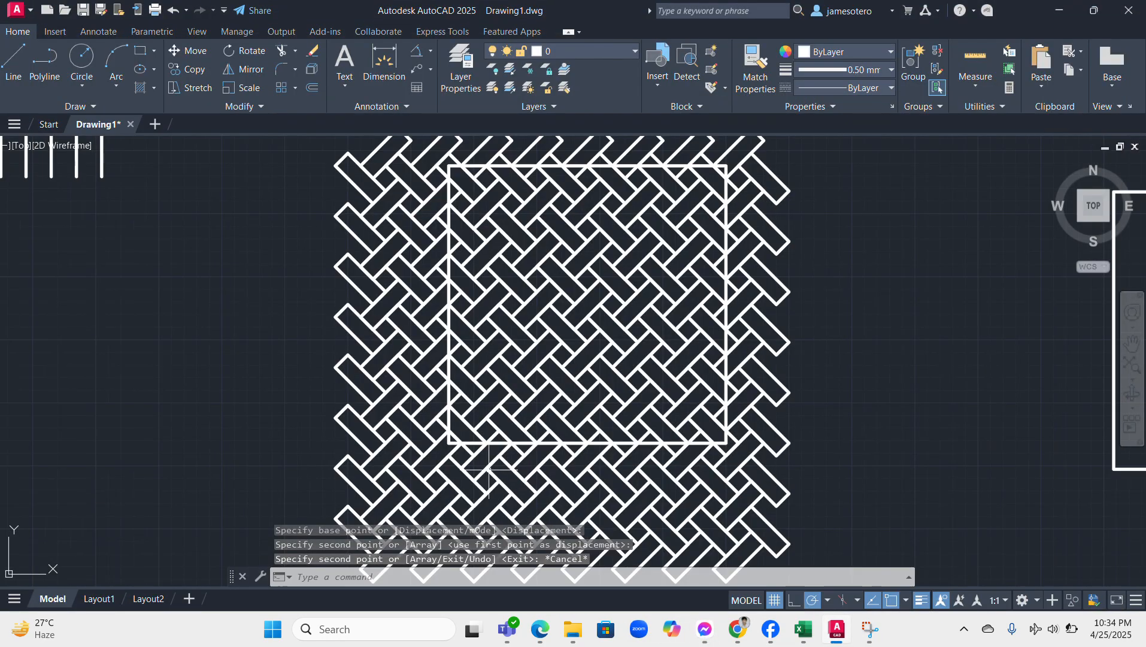
Step: Copy the square frame from its bottom-left corner horizontally leftward to the nearest point where its bottom edge line meets a strip edge
{"action": "left_click", "coordinate": [455, 443]}
{"action": "right_click", "coordinate": [454, 443]}
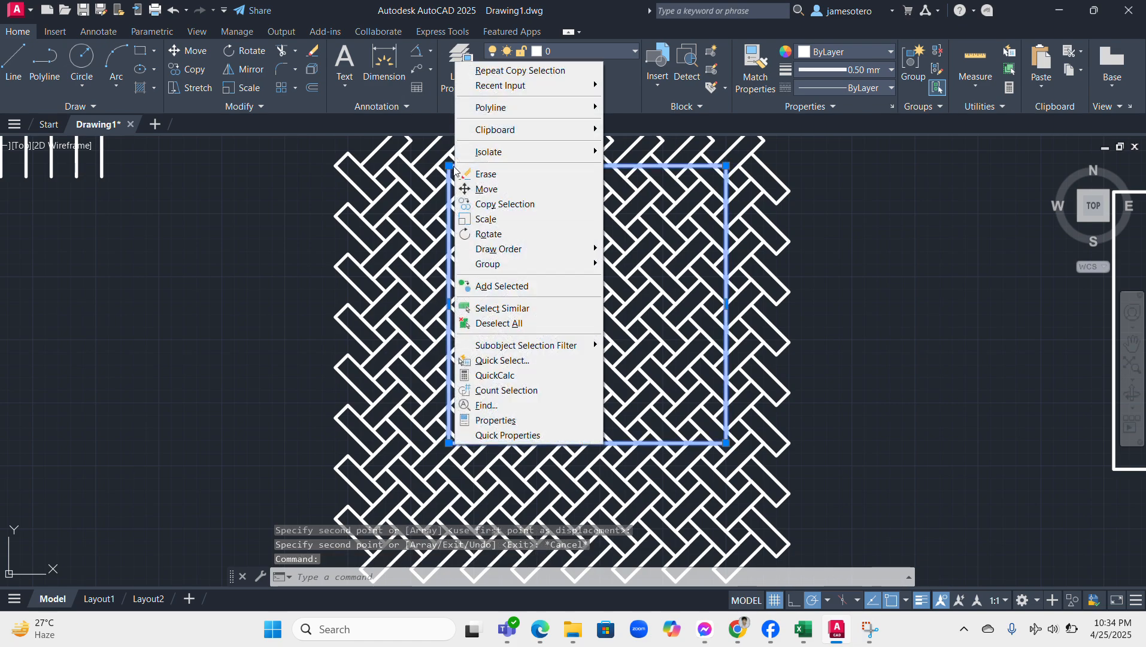
{"action": "key", "text": "Escape"}
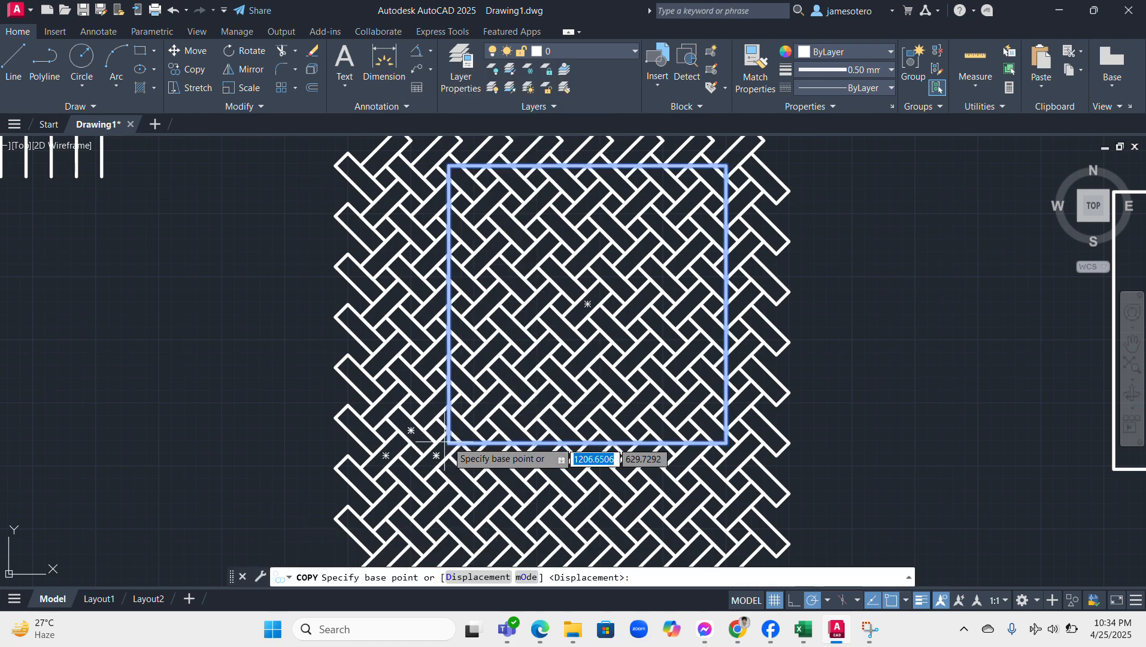
{"action": "left_click", "coordinate": [449, 443]}
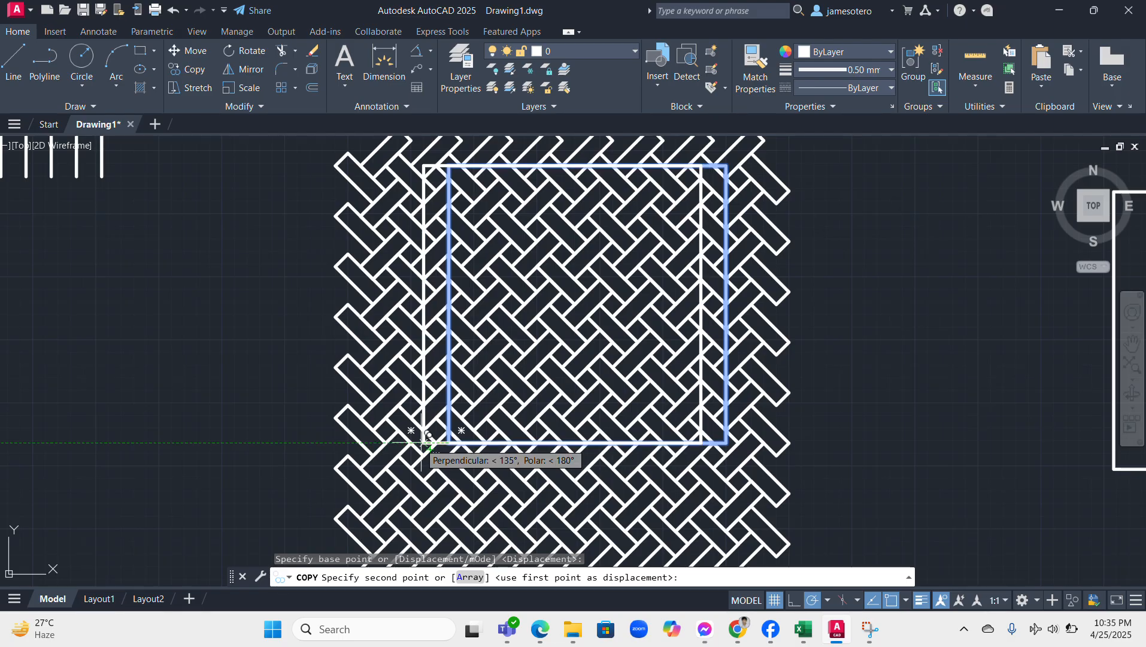
{"action": "left_click", "coordinate": [424, 443]}
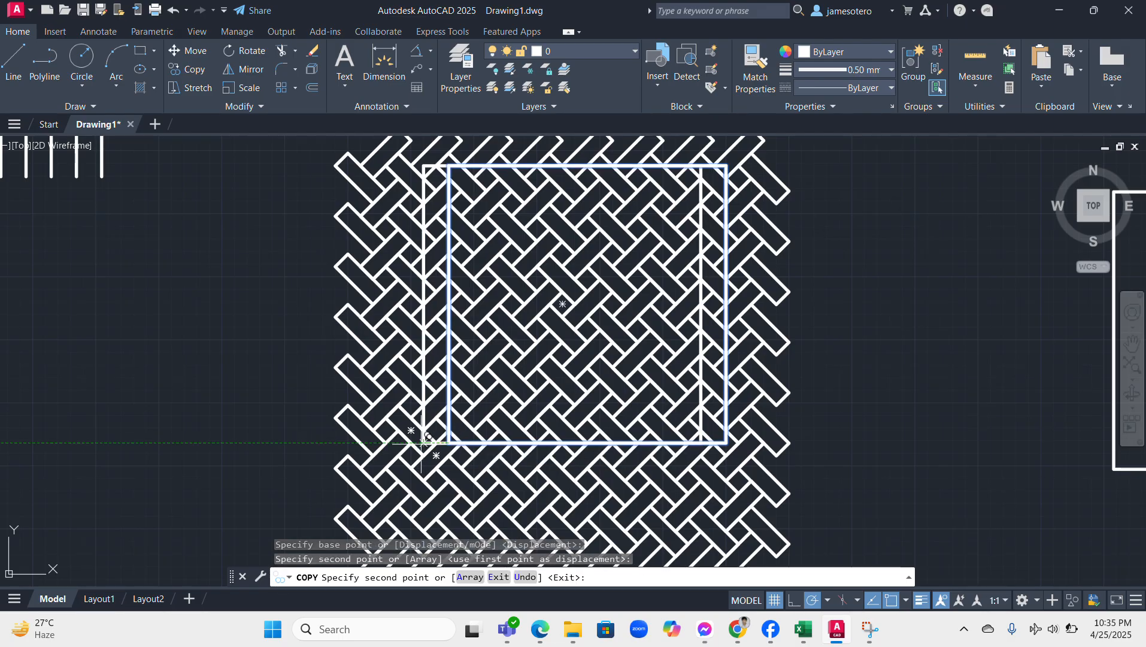
{"action": "key", "text": "Escape"}
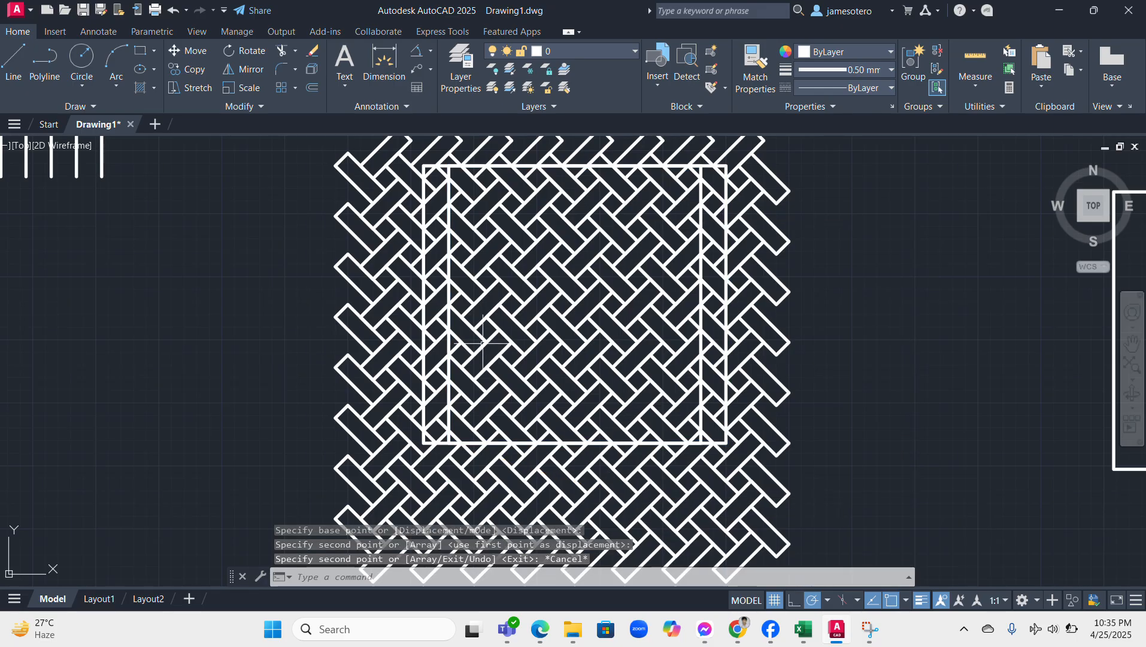
Step: Erase the original right-hand square, keeping only the copy placed further left over the weave
{"action": "left_click", "coordinate": [450, 303]}
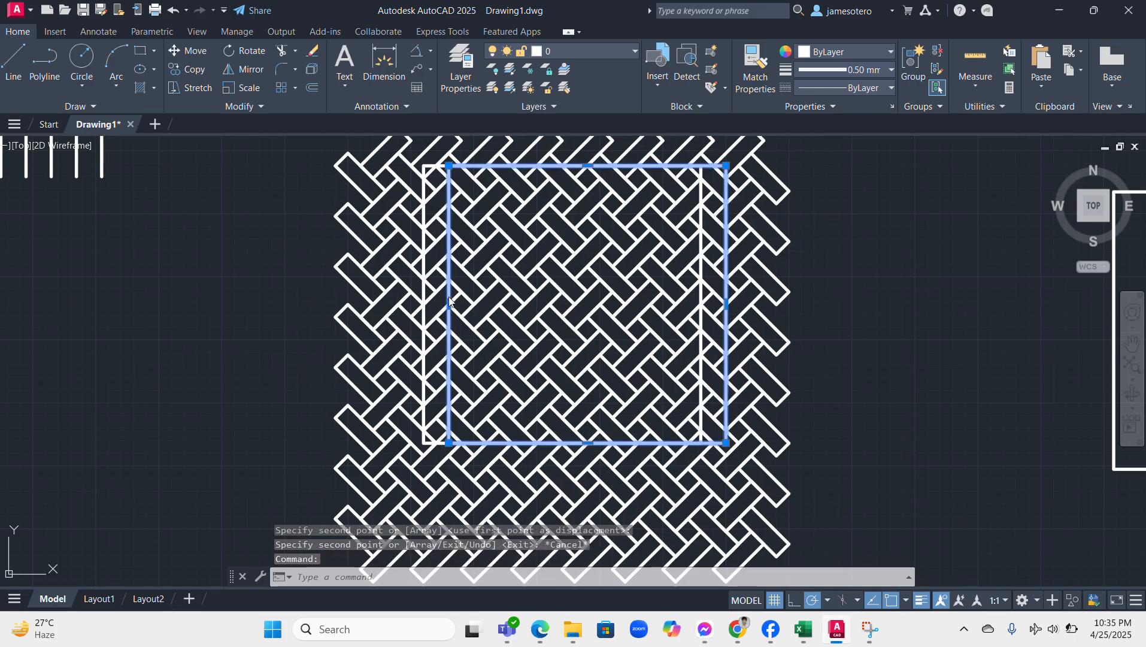
{"action": "right_click", "coordinate": [450, 311]}
{"action": "left_click", "coordinate": [480, 340]}
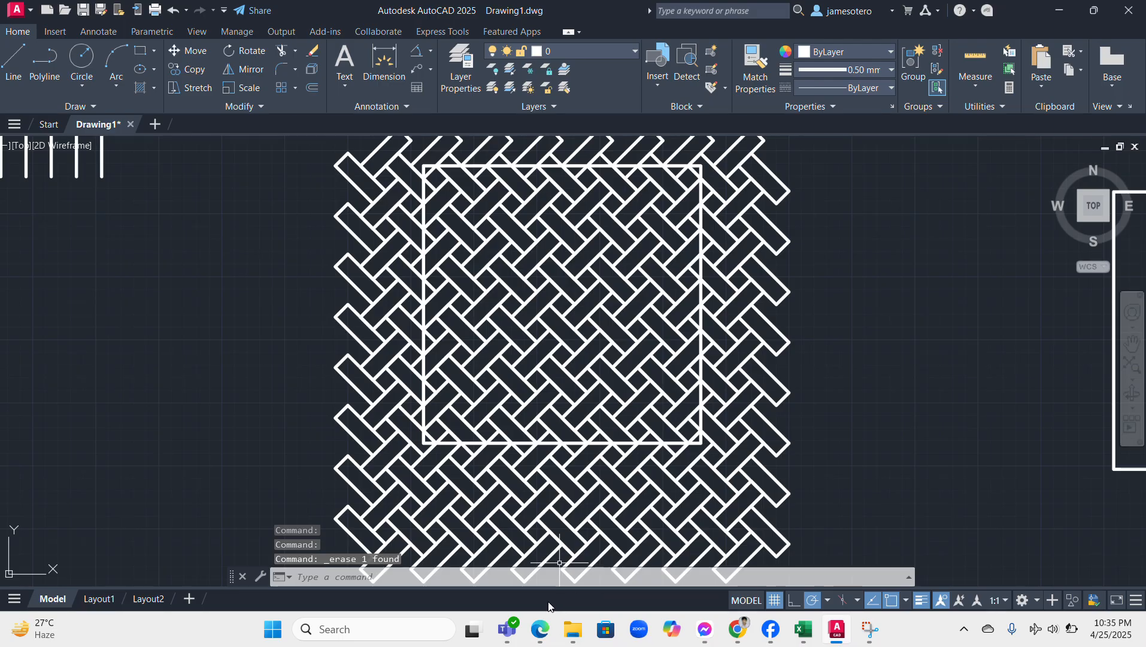
Step: Examine how the remaining square cuts the strips along its edges and corners against the 45-degree pattern in the reference photo
{"action": "scroll", "coordinate": [454, 460], "scroll_direction": "up", "scroll_amount": 6}
{"action": "scroll", "coordinate": [455, 456], "scroll_direction": "down", "scroll_amount": 4}
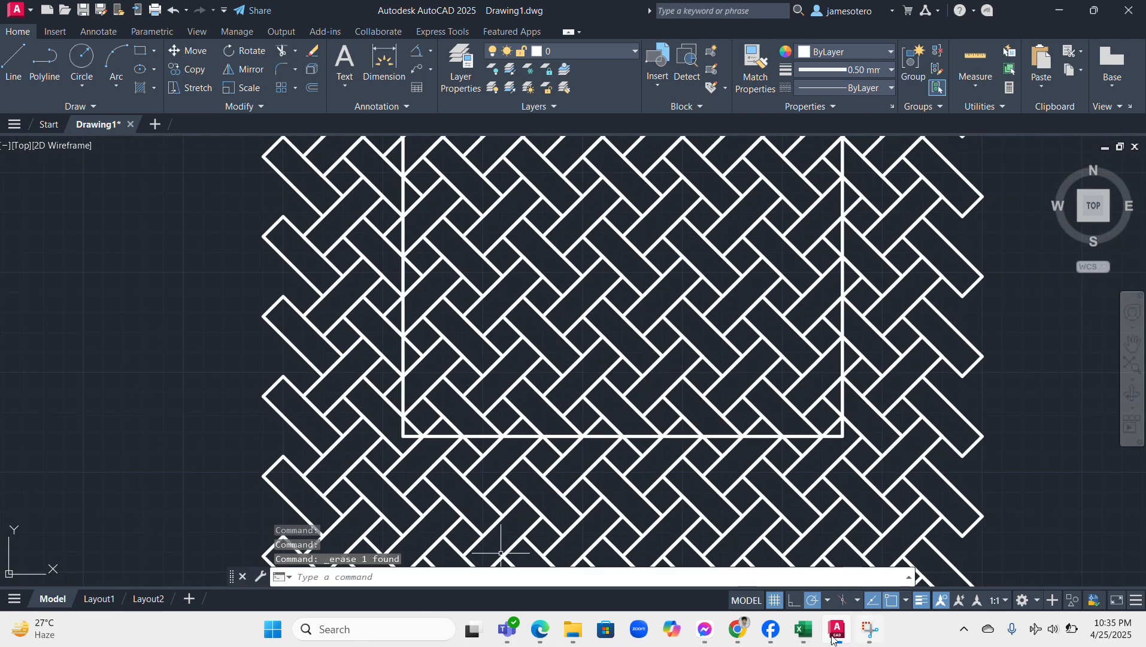
{"action": "left_click", "coordinate": [705, 633]}
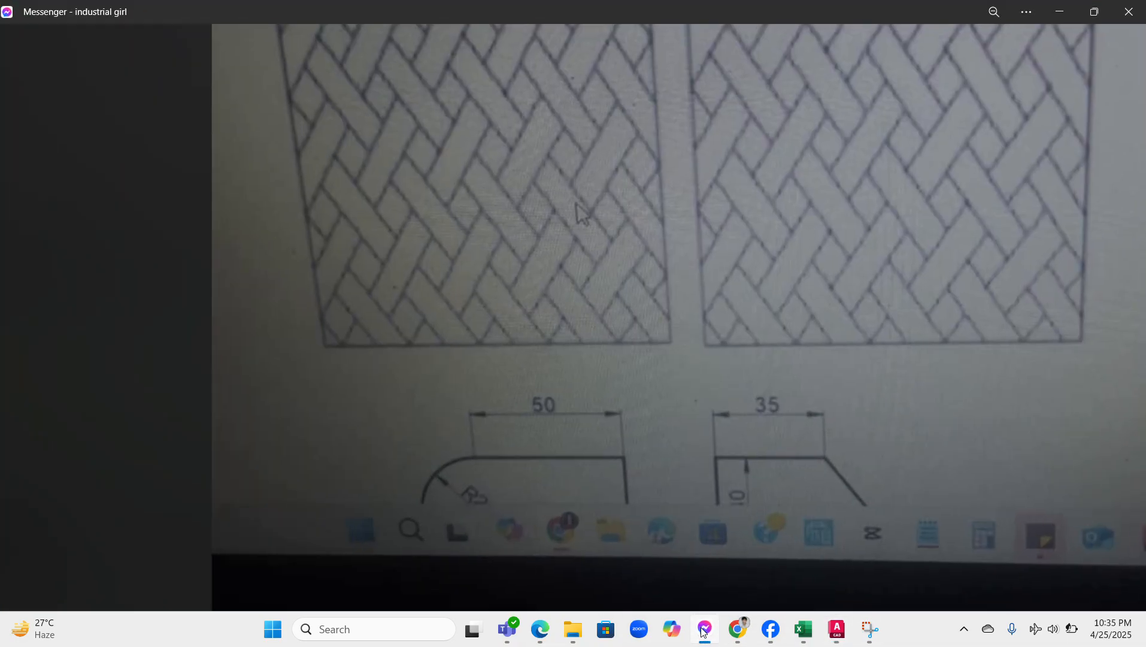
{"action": "left_click", "coordinate": [705, 632]}
{"action": "left_click", "coordinate": [705, 632]}
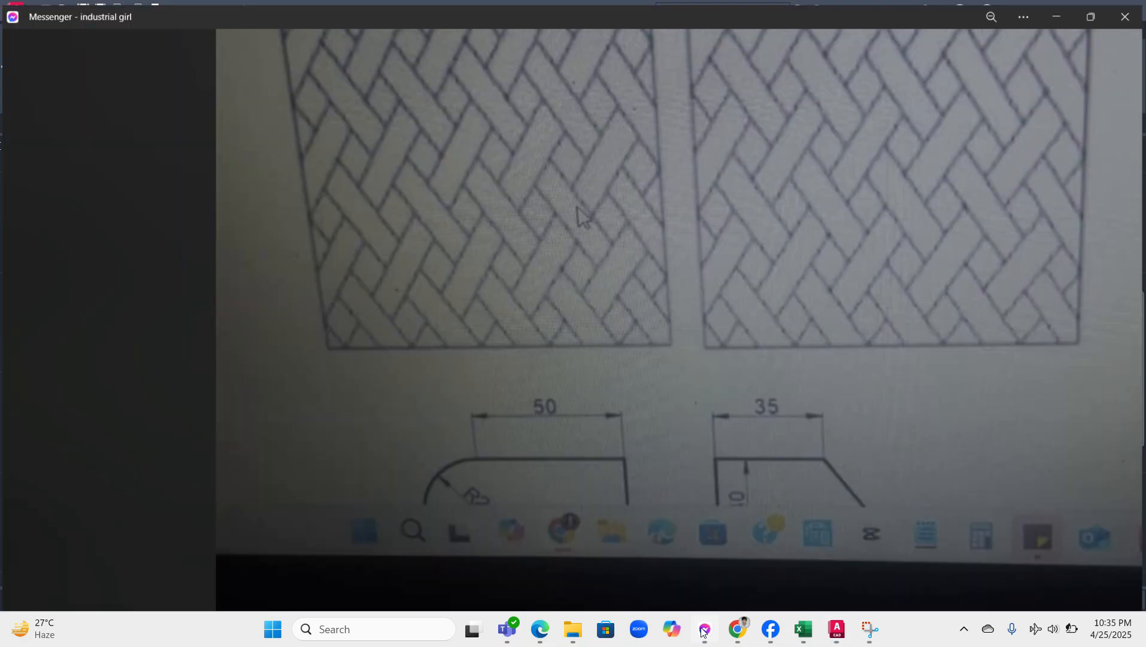
{"action": "left_click", "coordinate": [704, 631]}
{"action": "left_click", "coordinate": [705, 633]}
{"action": "left_click", "coordinate": [705, 632]}
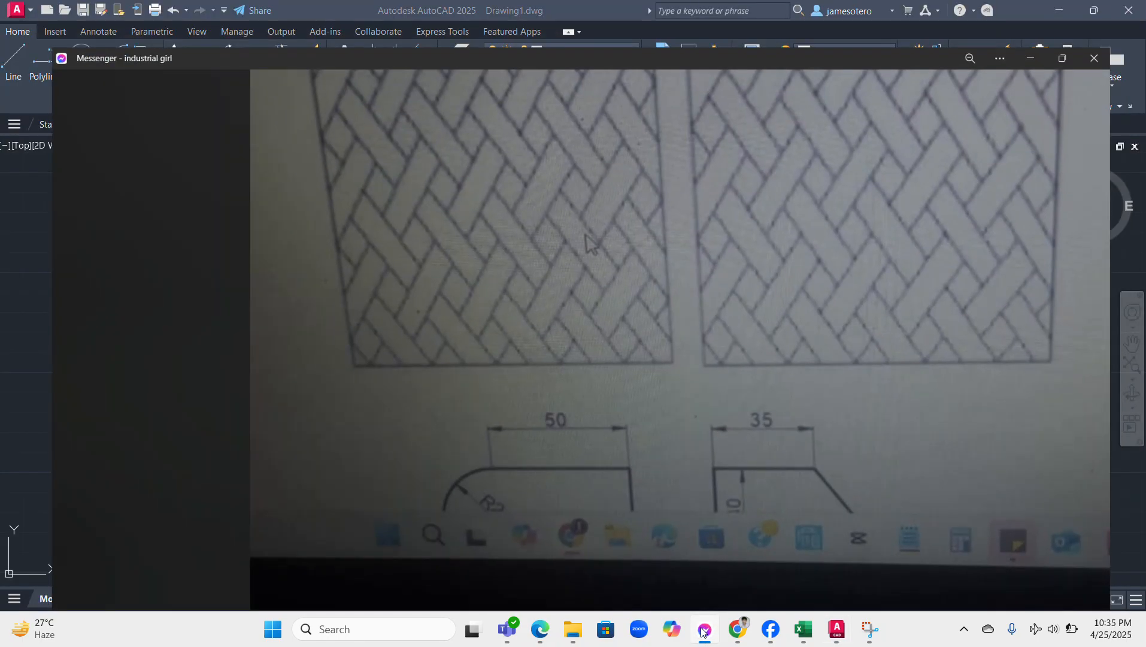
{"action": "left_click", "coordinate": [704, 632]}
{"action": "left_click", "coordinate": [705, 632]}
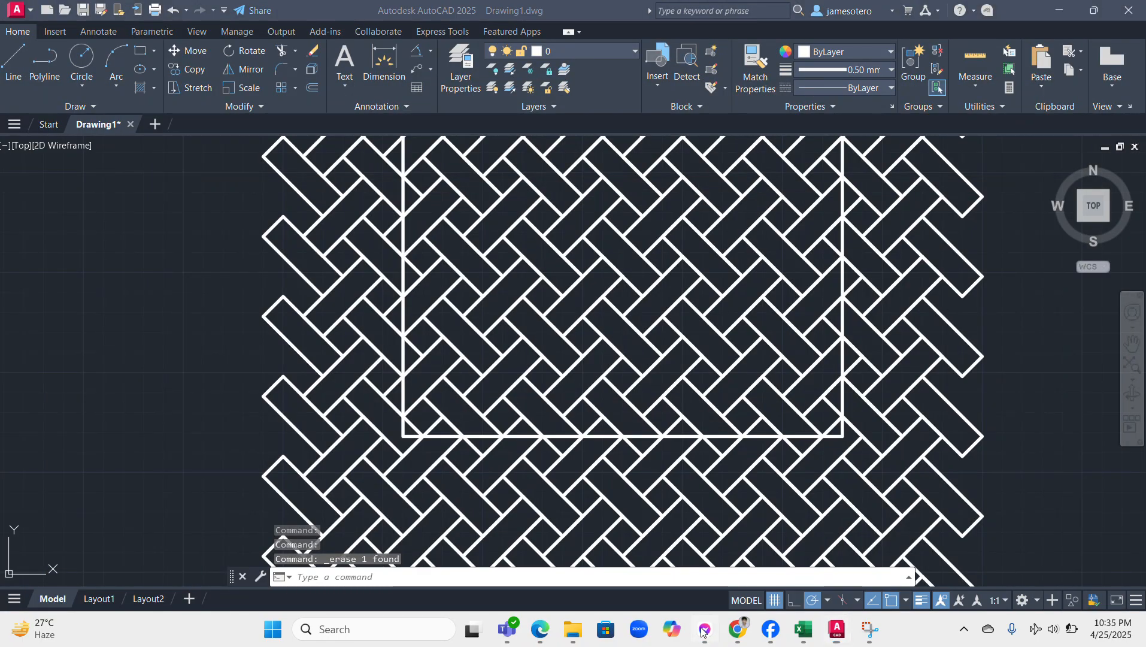
{"action": "left_click", "coordinate": [704, 631]}
{"action": "left_click", "coordinate": [705, 632]}
{"action": "left_click", "coordinate": [705, 632]}
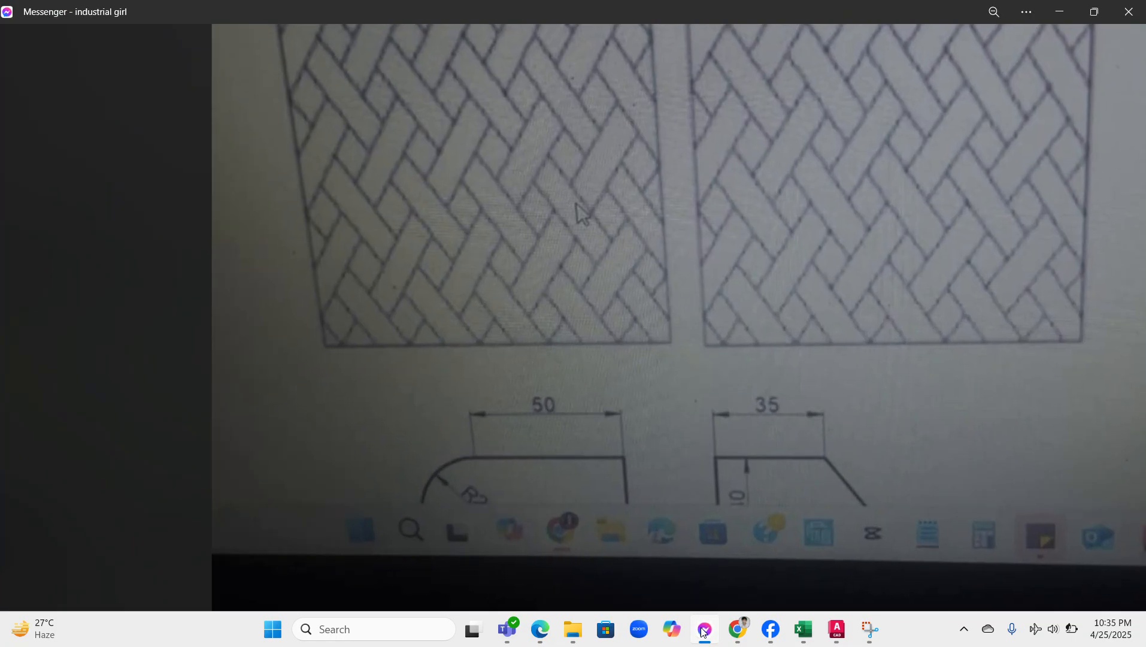
{"action": "left_click", "coordinate": [705, 632]}
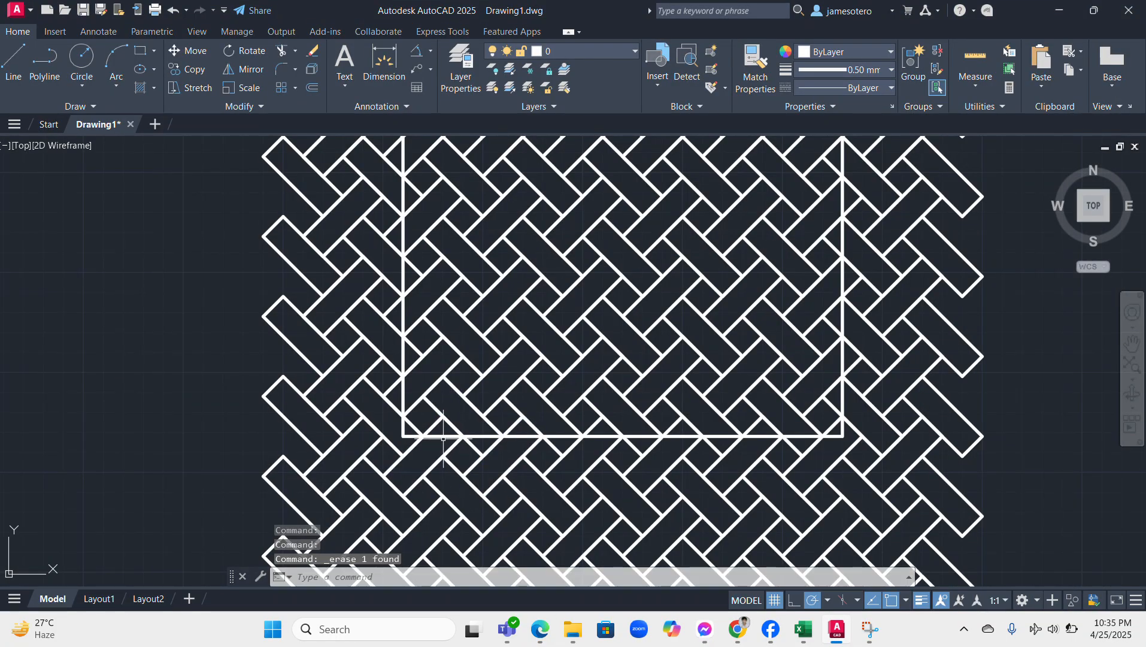
{"action": "scroll", "coordinate": [443, 438], "scroll_direction": "down", "scroll_amount": 4}
{"action": "scroll", "coordinate": [532, 355], "scroll_direction": "up", "scroll_amount": 2}
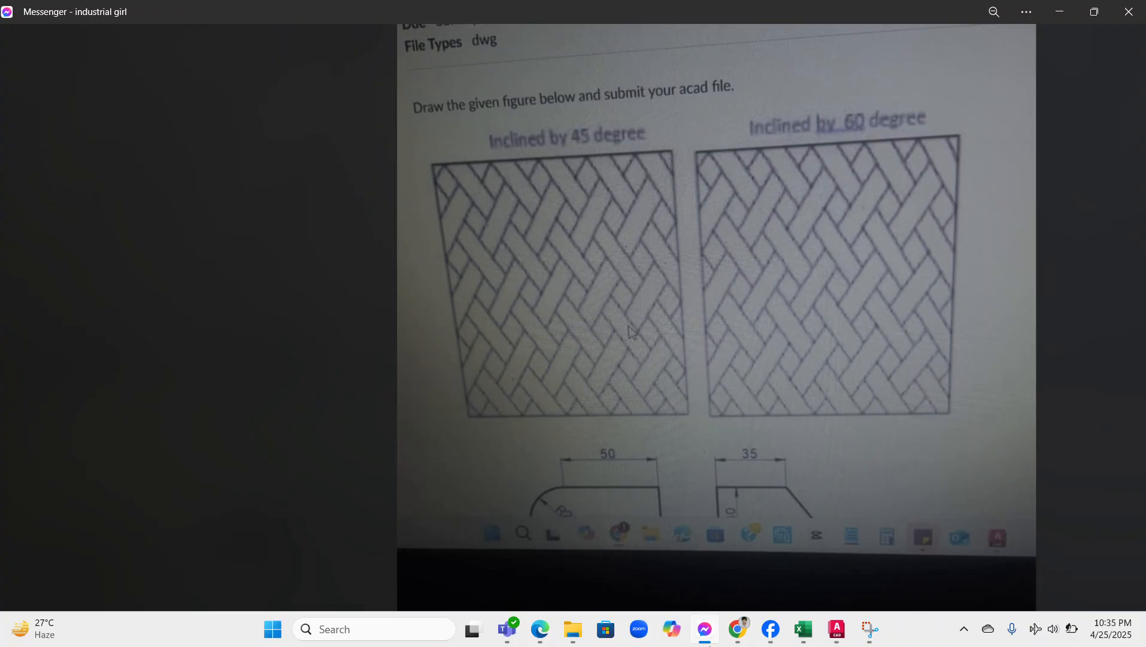
{"action": "left_click", "coordinate": [719, 639]}
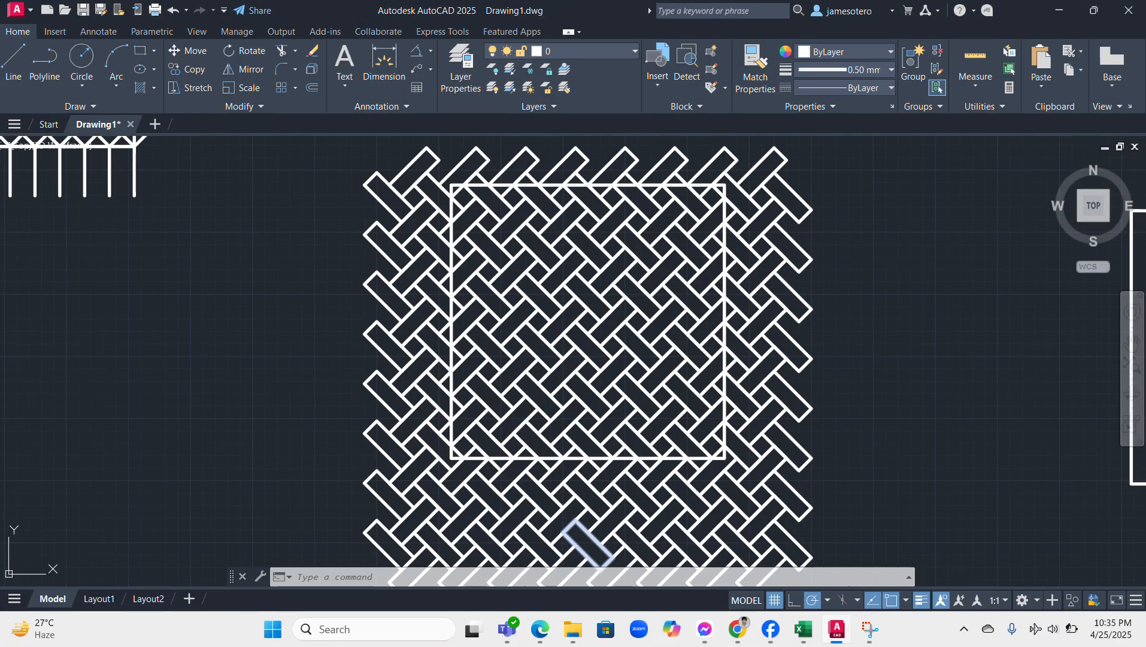
Step: Try to trim the strips around the outside of the square frame with freehand fences, and undo the trims
{"action": "left_click", "coordinate": [286, 52]}
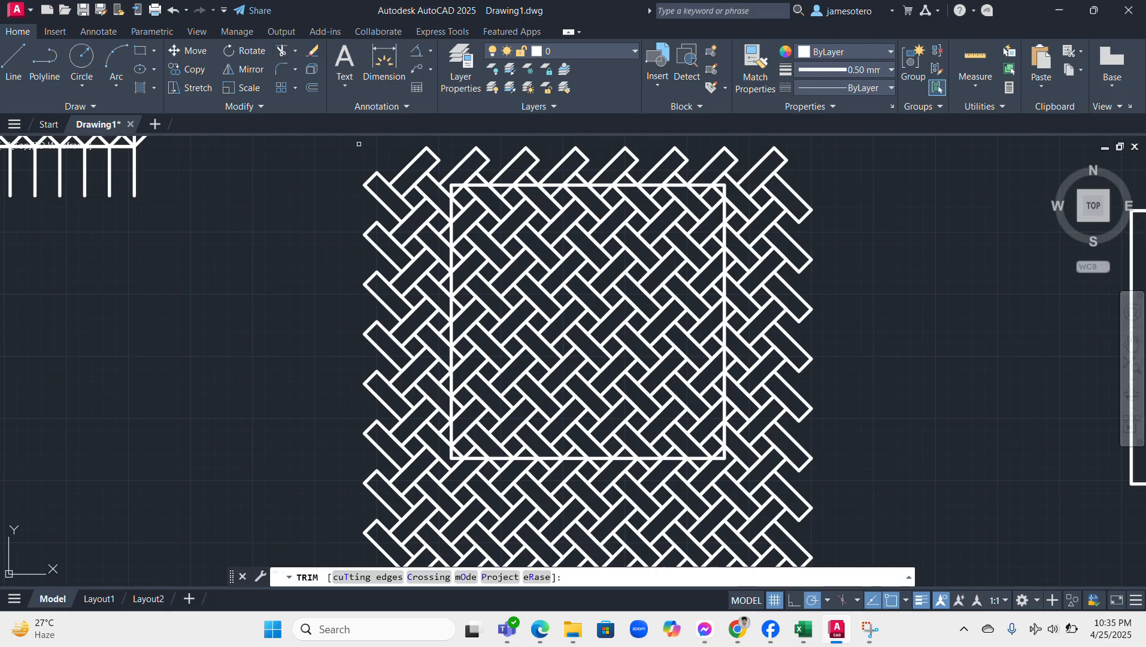
{"action": "left_click_drag", "start_coordinate": [450, 157], "coordinate": [435, 328]}
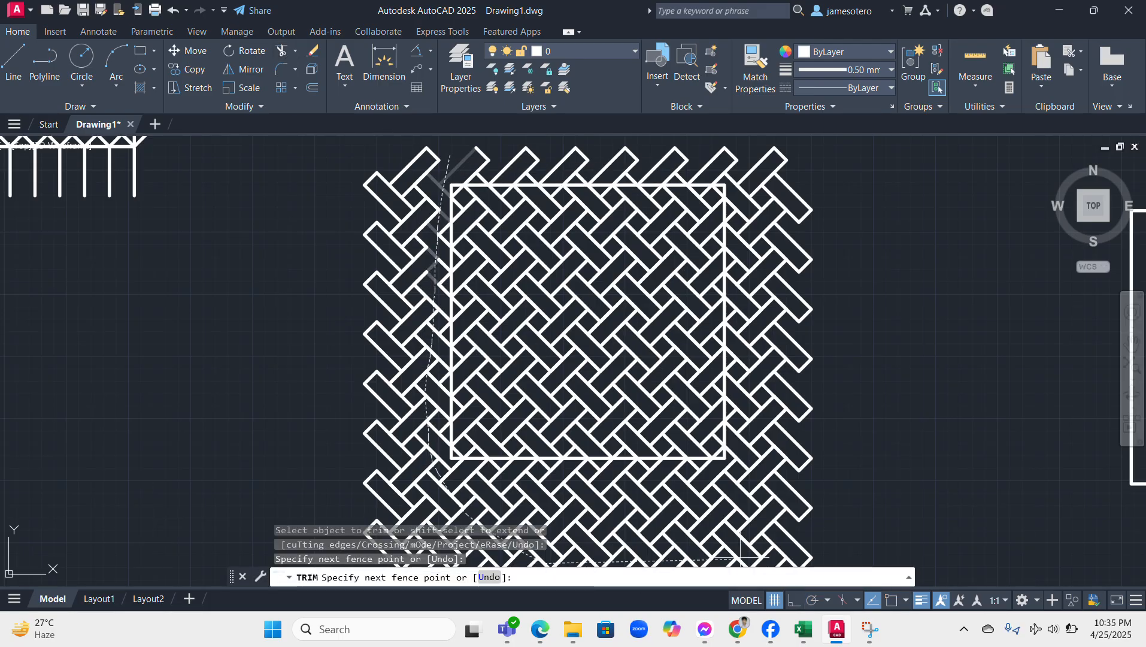
{"action": "left_click_drag", "start_coordinate": [748, 347], "coordinate": [747, 259]}
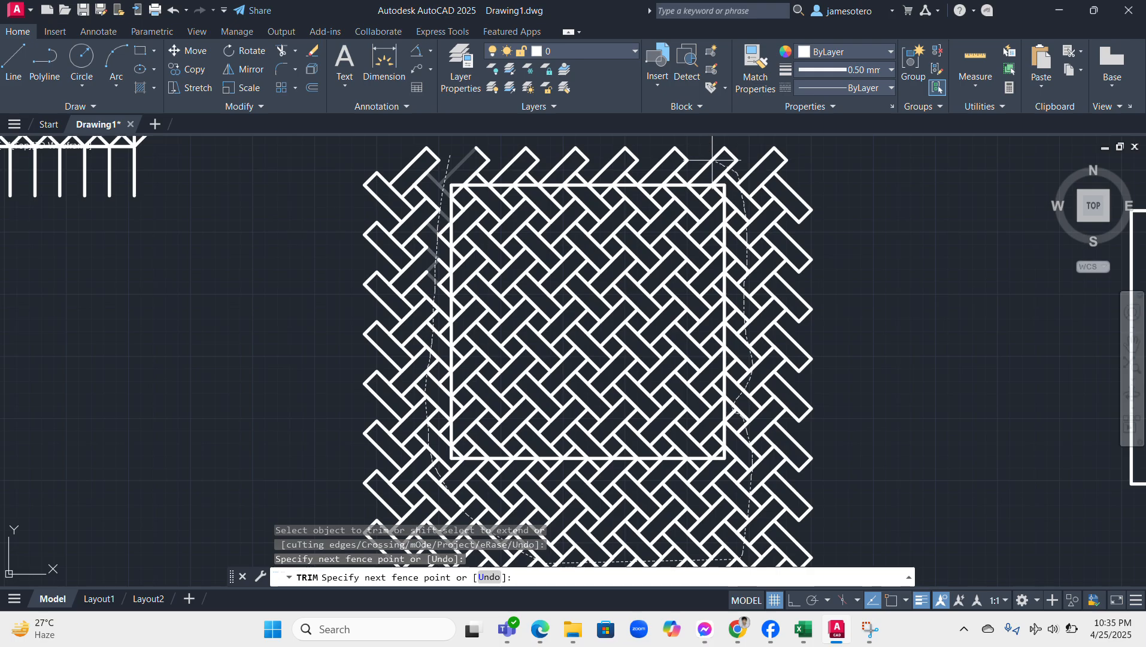
{"action": "left_click_drag", "start_coordinate": [421, 126], "coordinate": [448, 154]}
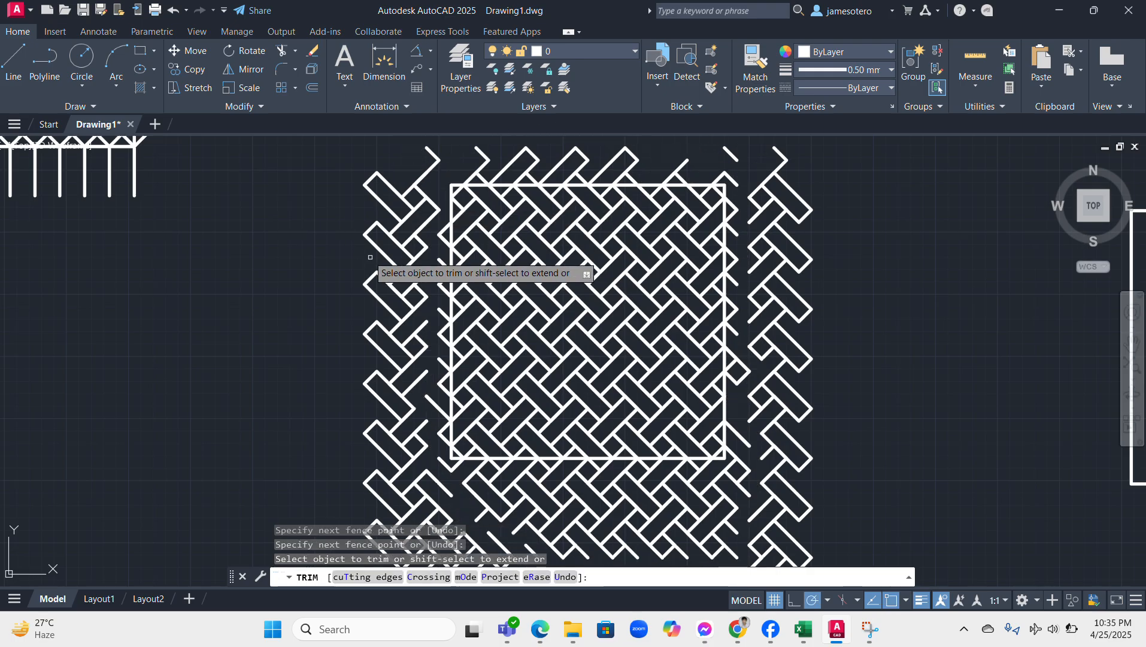
{"action": "left_click_drag", "start_coordinate": [442, 221], "coordinate": [448, 328]}
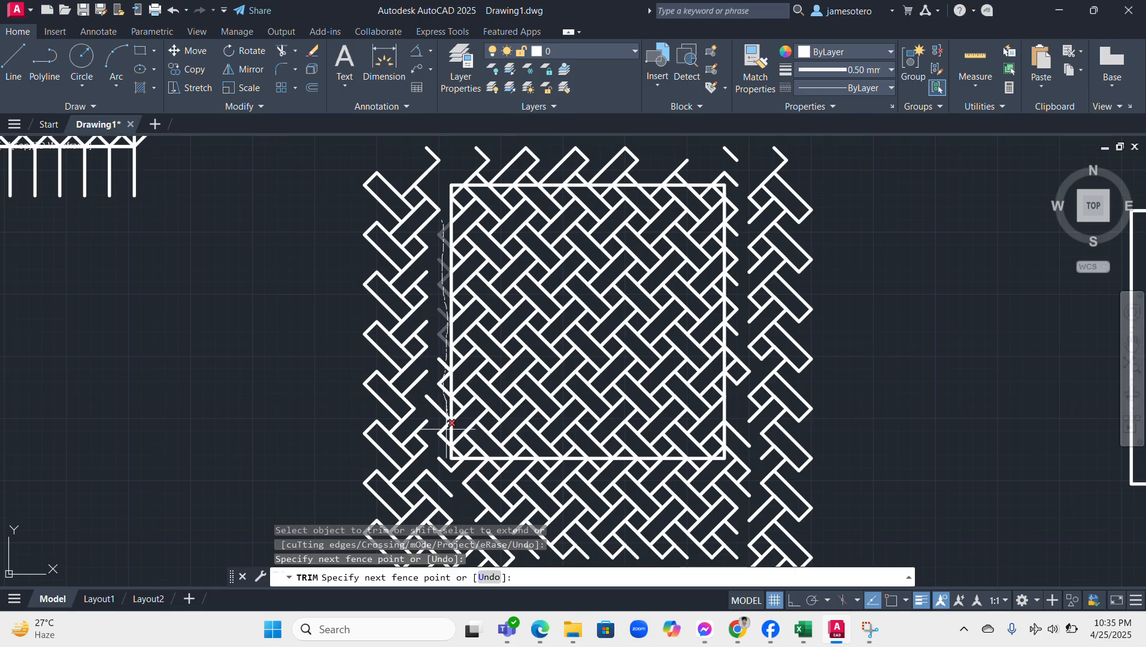
{"action": "mouse_move", "coordinate": [451, 423]}
{"action": "left_mouse_down"}
{"action": "mouse_move", "coordinate": [445, 461]}
{"action": "mouse_move", "coordinate": [611, 468]}
{"action": "left_mouse_up"}
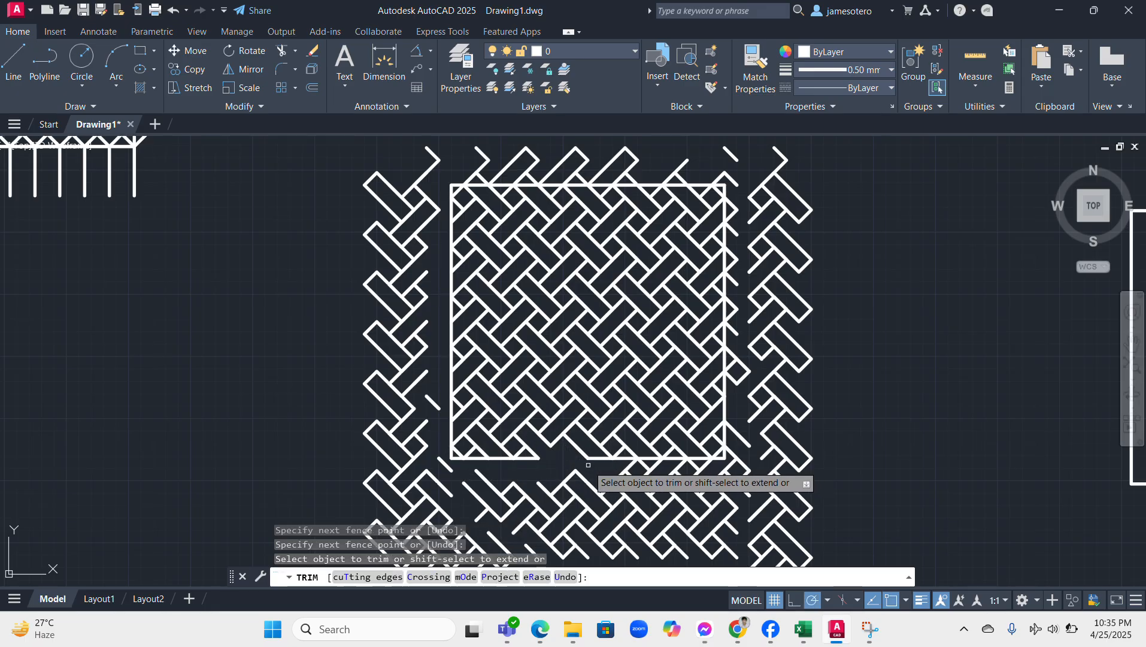
{"action": "left_click", "coordinate": [174, 16]}
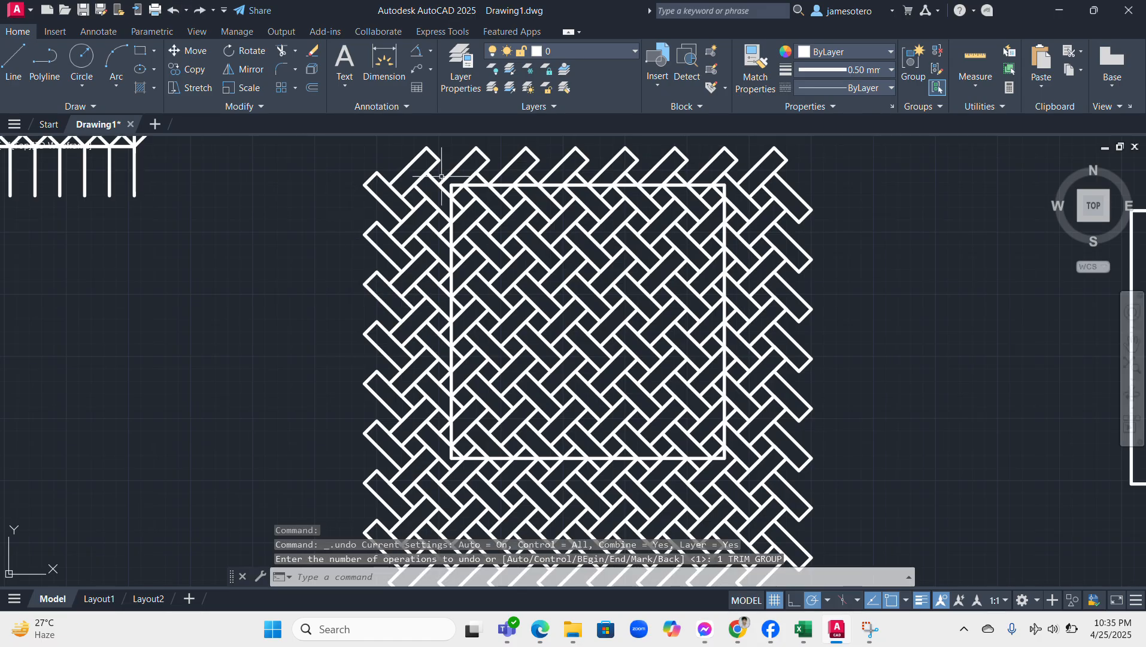
Step: Try to trim the strips outside the frame's left edge with the strip at its top-left corner preselected, and undo it
{"action": "left_click", "coordinate": [443, 198]}
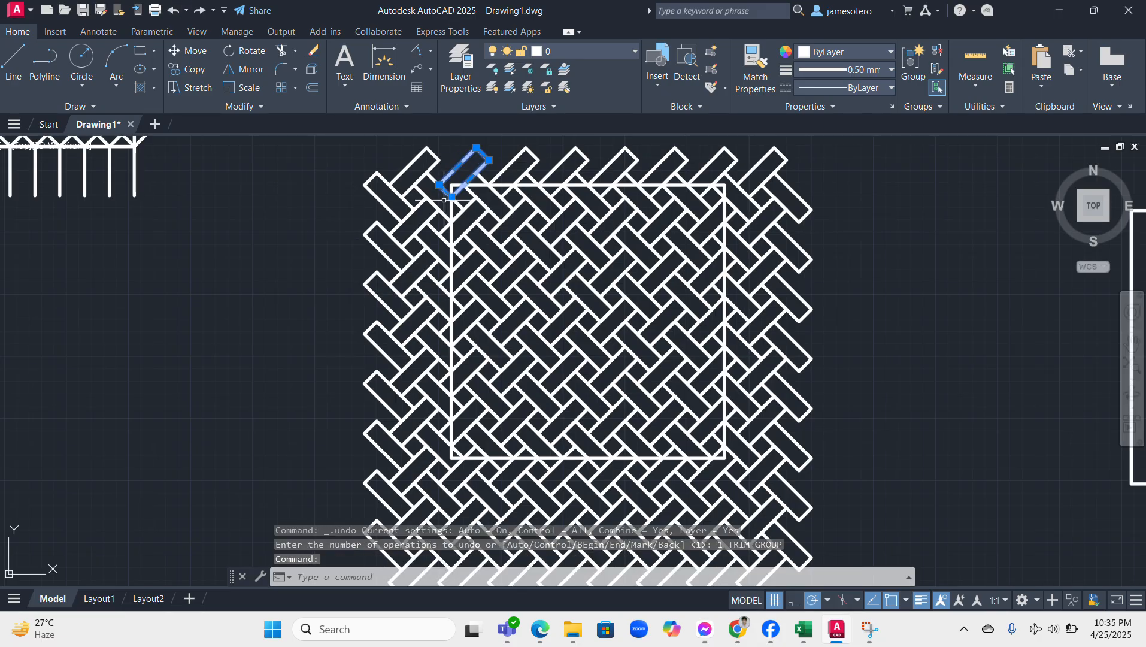
{"action": "left_click", "coordinate": [282, 52]}
{"action": "mouse_move", "coordinate": [450, 162]}
{"action": "left_mouse_down"}
{"action": "mouse_move", "coordinate": [446, 286]}
{"action": "mouse_move", "coordinate": [426, 177]}
{"action": "mouse_move", "coordinate": [419, 187]}
{"action": "left_mouse_up"}
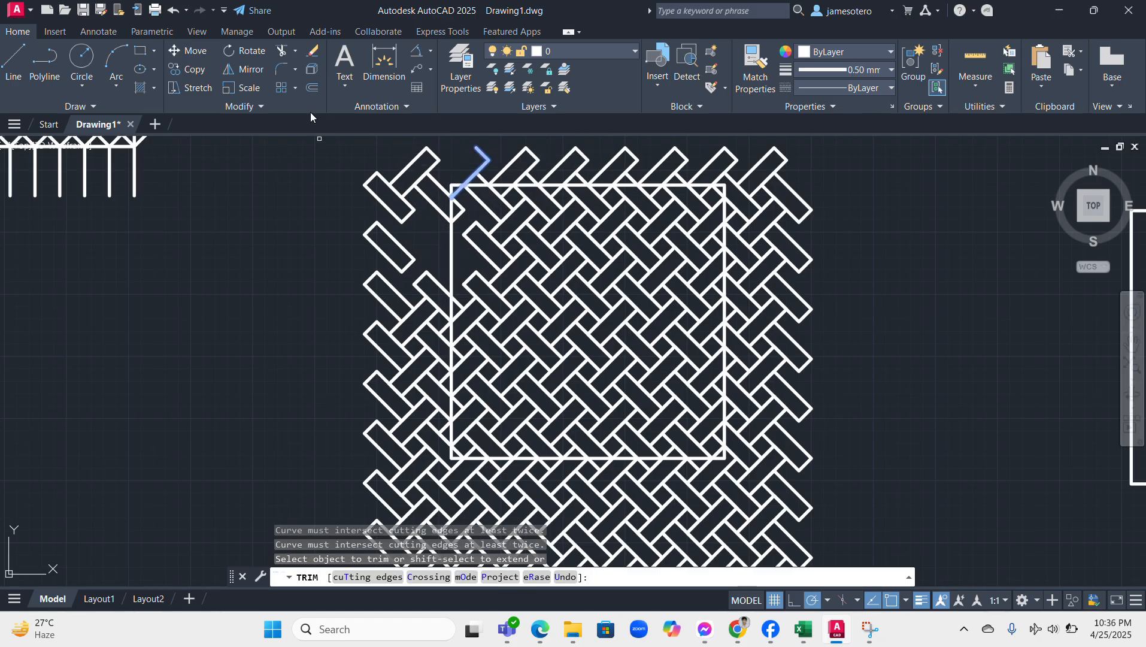
{"action": "left_click", "coordinate": [180, 9]}
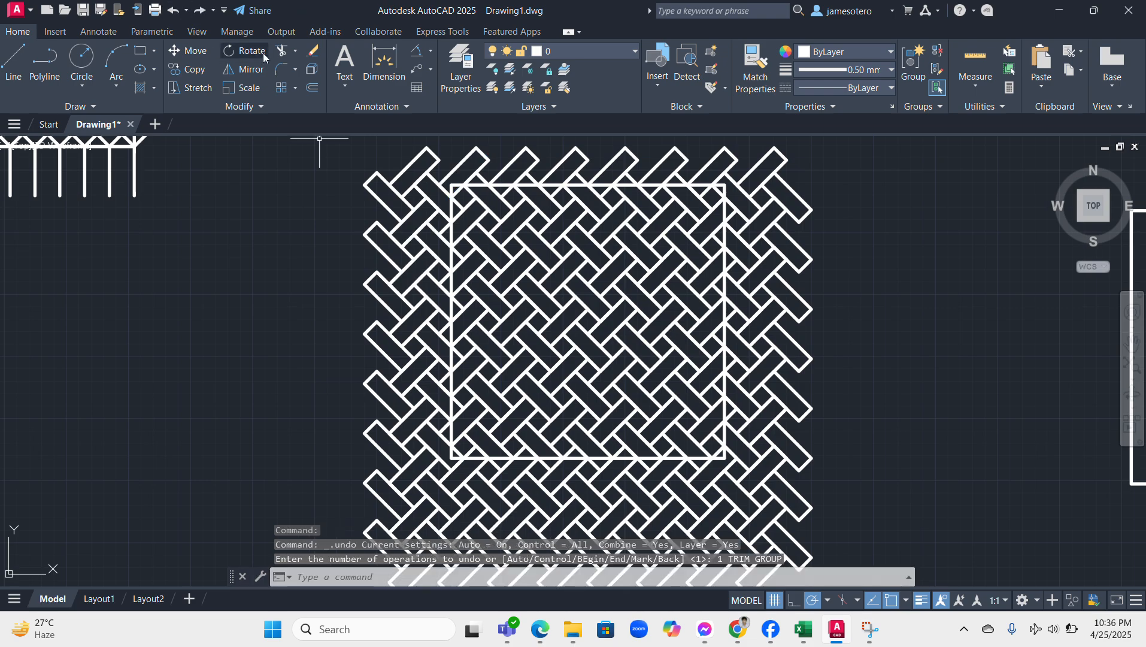
Step: Try to trim the strips along the frame's upper edge with freehand fences, and undo the trims
{"action": "left_click", "coordinate": [282, 53]}
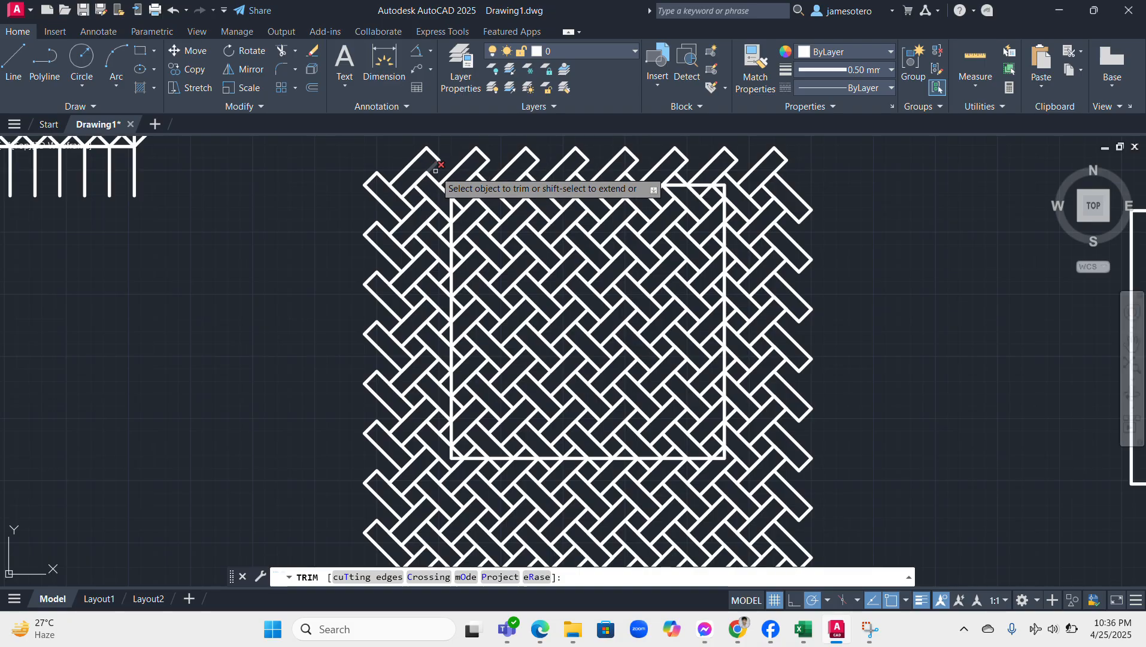
{"action": "mouse_move", "coordinate": [428, 174]}
{"action": "left_mouse_down"}
{"action": "mouse_move", "coordinate": [448, 197]}
{"action": "mouse_move", "coordinate": [450, 165]}
{"action": "mouse_move", "coordinate": [480, 175]}
{"action": "left_mouse_up"}
{"action": "mouse_move", "coordinate": [580, 192]}
{"action": "left_mouse_down"}
{"action": "mouse_move", "coordinate": [542, 171]}
{"action": "mouse_move", "coordinate": [526, 181]}
{"action": "left_mouse_up"}
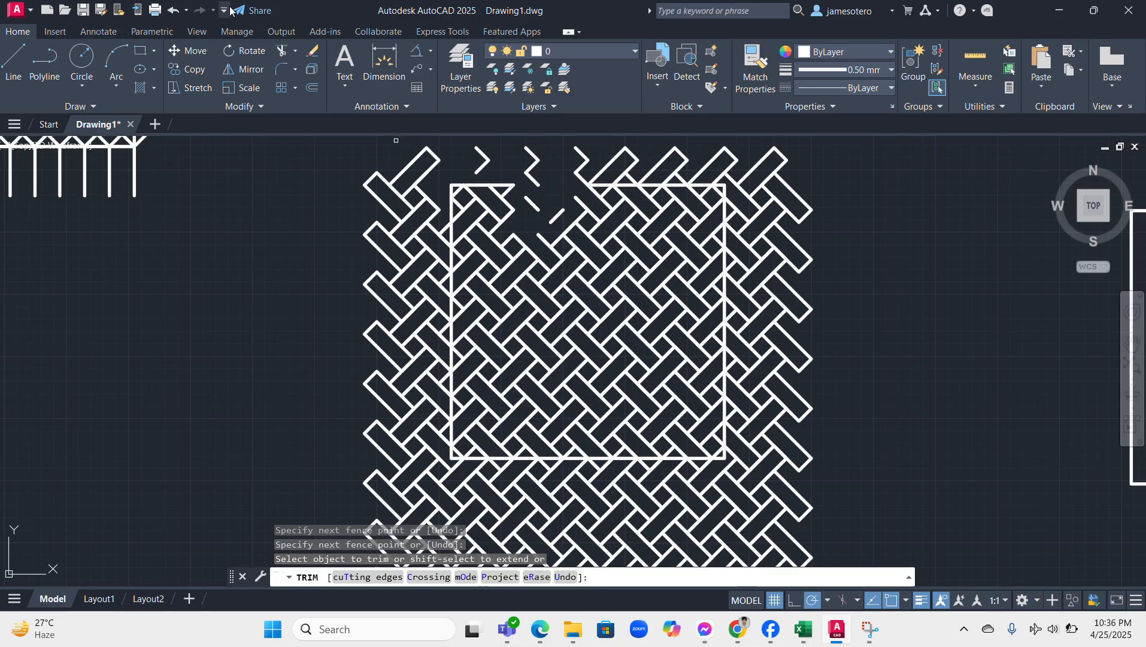
{"action": "left_click", "coordinate": [173, 10]}
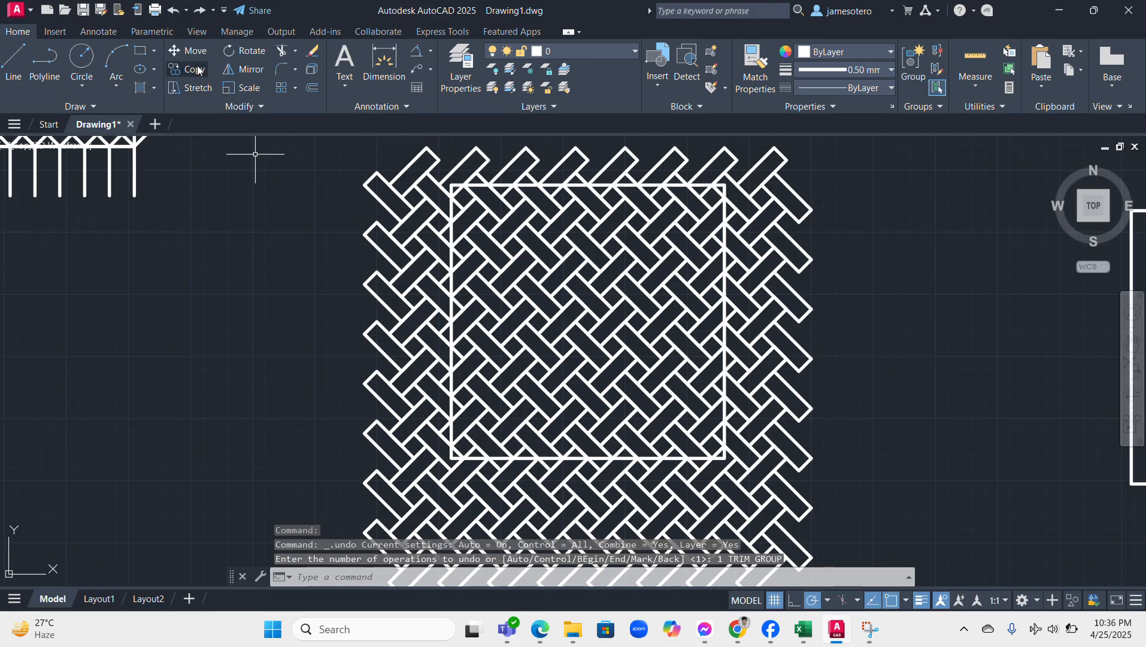
Step: Trim the strips just outside the square frame's upper and right edges with a freehand fence
{"action": "left_click", "coordinate": [283, 53]}
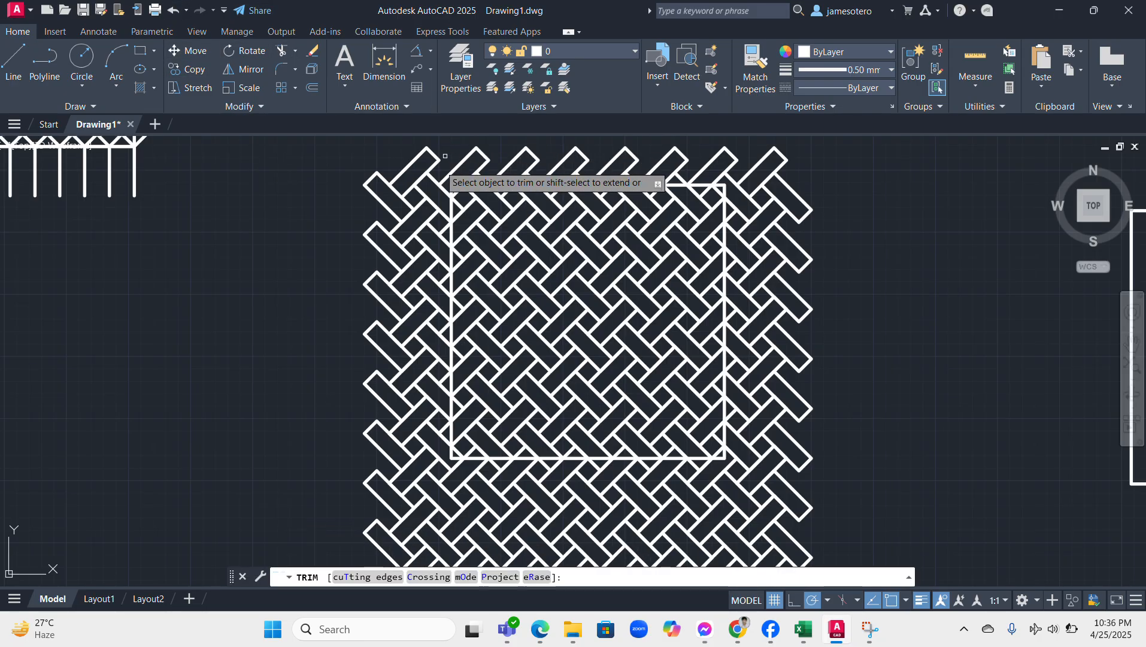
{"action": "left_click", "coordinate": [460, 174]}
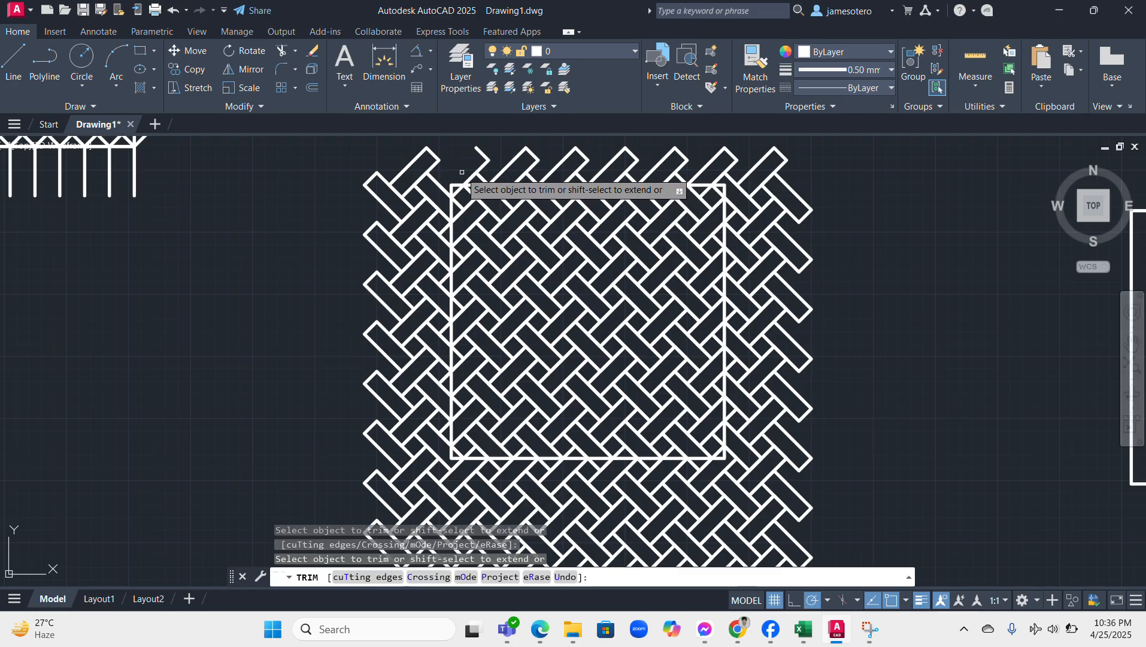
{"action": "left_click_drag", "start_coordinate": [462, 172], "coordinate": [472, 177]}
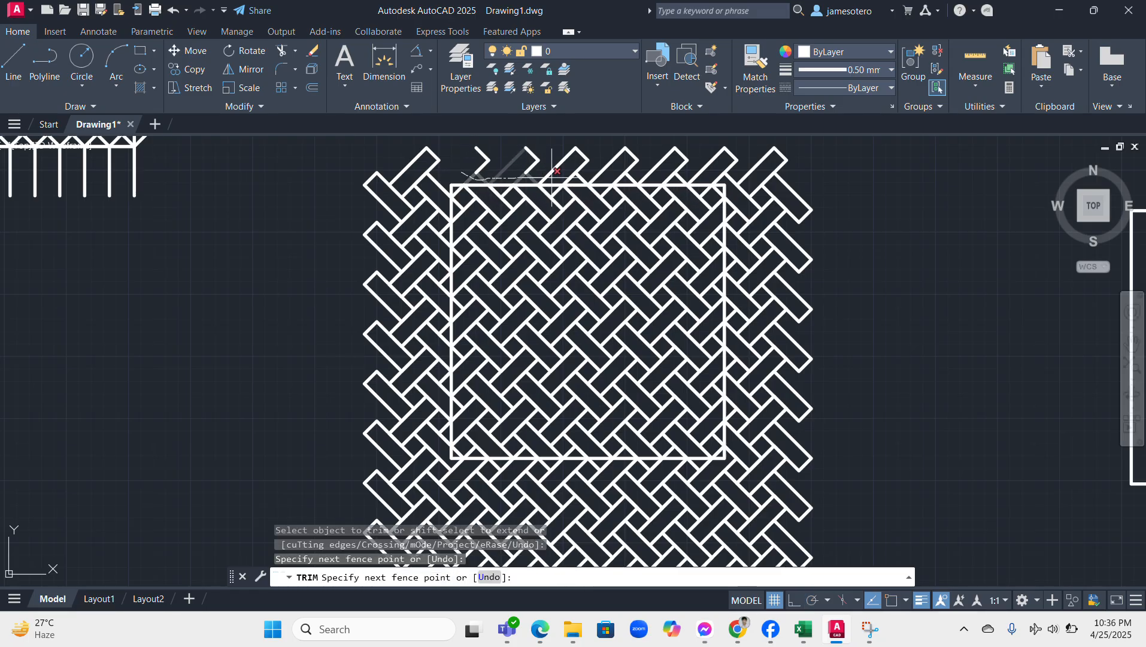
{"action": "left_click_drag", "start_coordinate": [552, 173], "coordinate": [618, 178]}
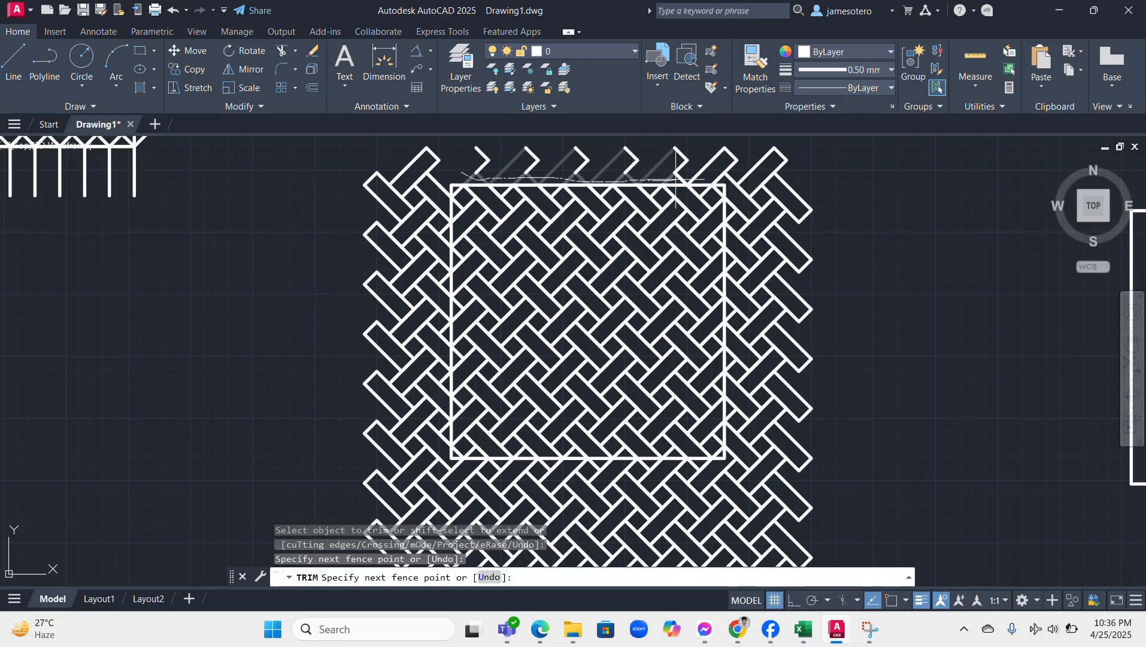
{"action": "left_click_drag", "start_coordinate": [739, 179], "coordinate": [737, 205]}
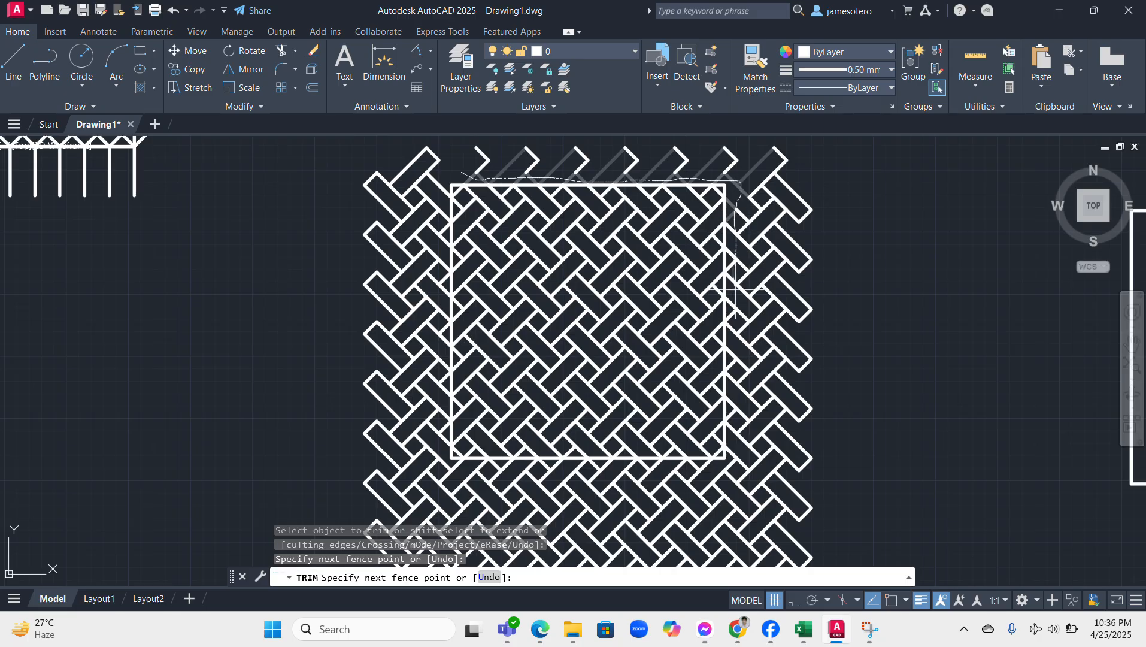
{"action": "left_click_drag", "start_coordinate": [735, 339], "coordinate": [734, 352]}
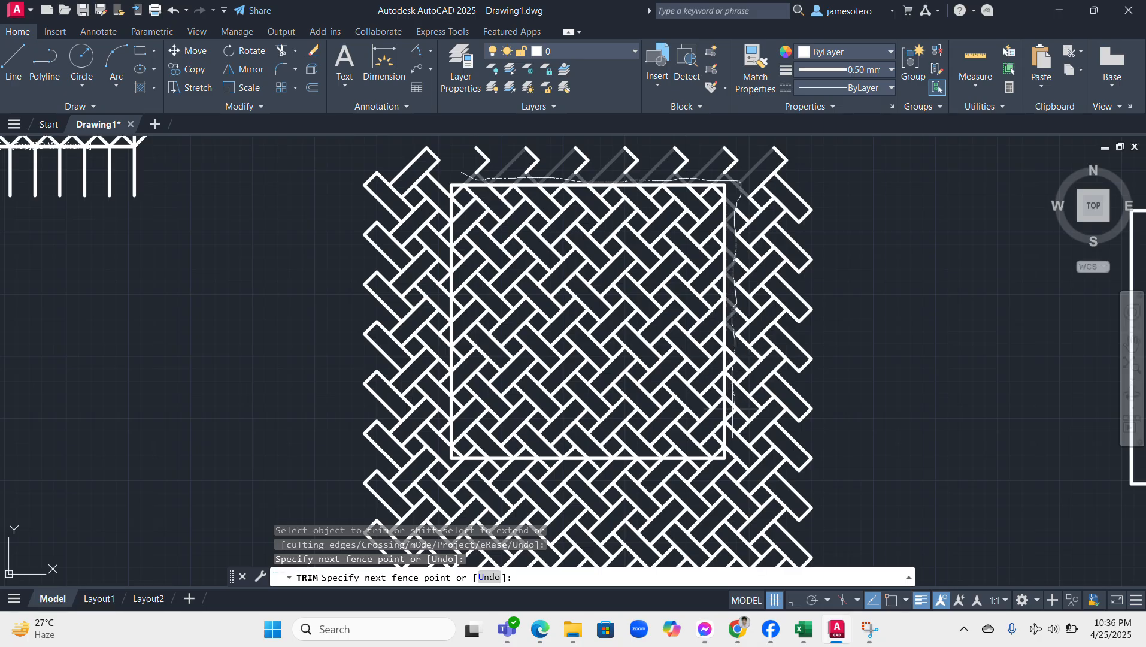
{"action": "mouse_move", "coordinate": [731, 443]}
{"action": "left_mouse_down"}
{"action": "mouse_move", "coordinate": [733, 460]}
{"action": "mouse_move", "coordinate": [718, 458]}
{"action": "left_mouse_up"}
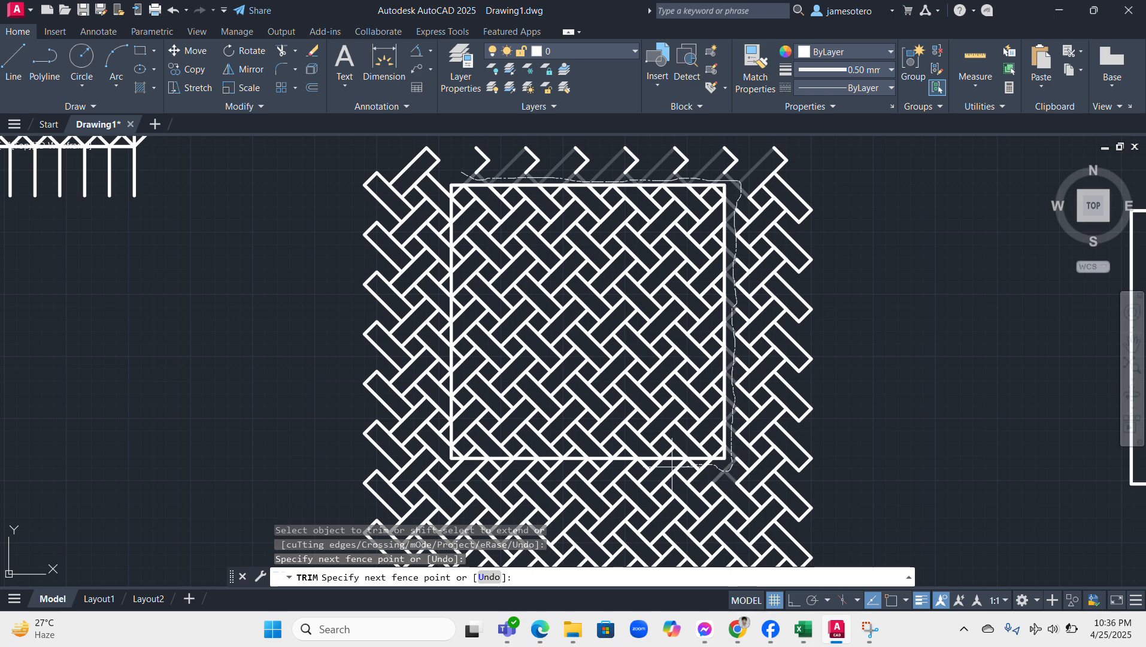
Step: Trim the strips just outside the frame's lower and left edges with a freehand fence, and end the Trim command
{"action": "left_click_drag", "start_coordinate": [614, 465], "coordinate": [536, 469]}
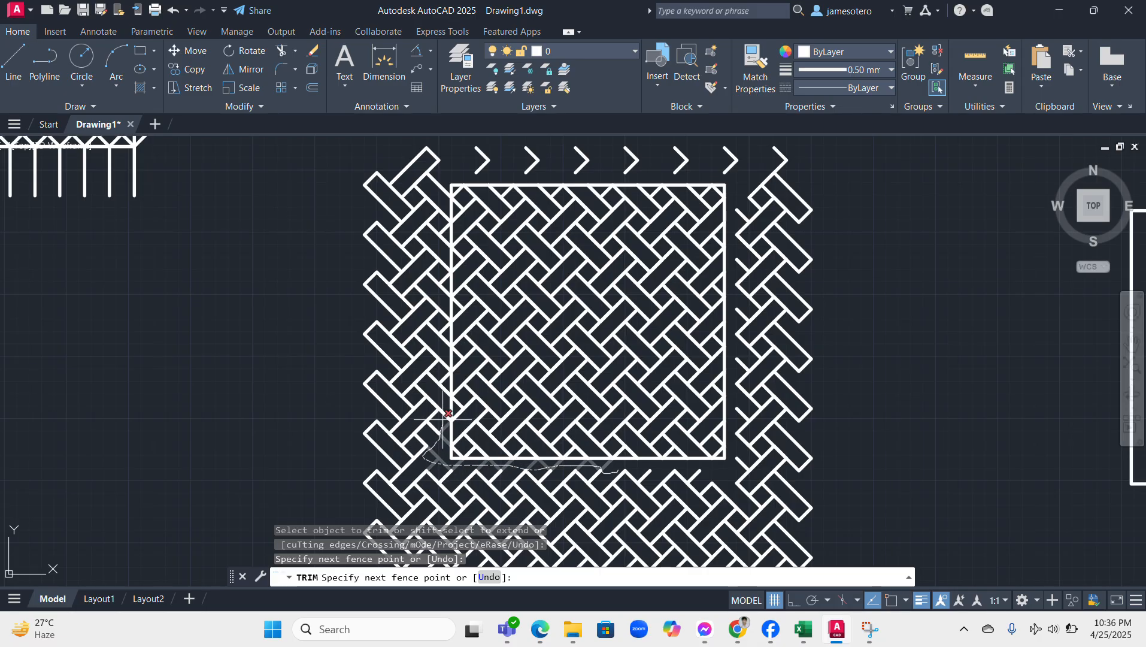
{"action": "left_click_drag", "start_coordinate": [443, 420], "coordinate": [443, 403]}
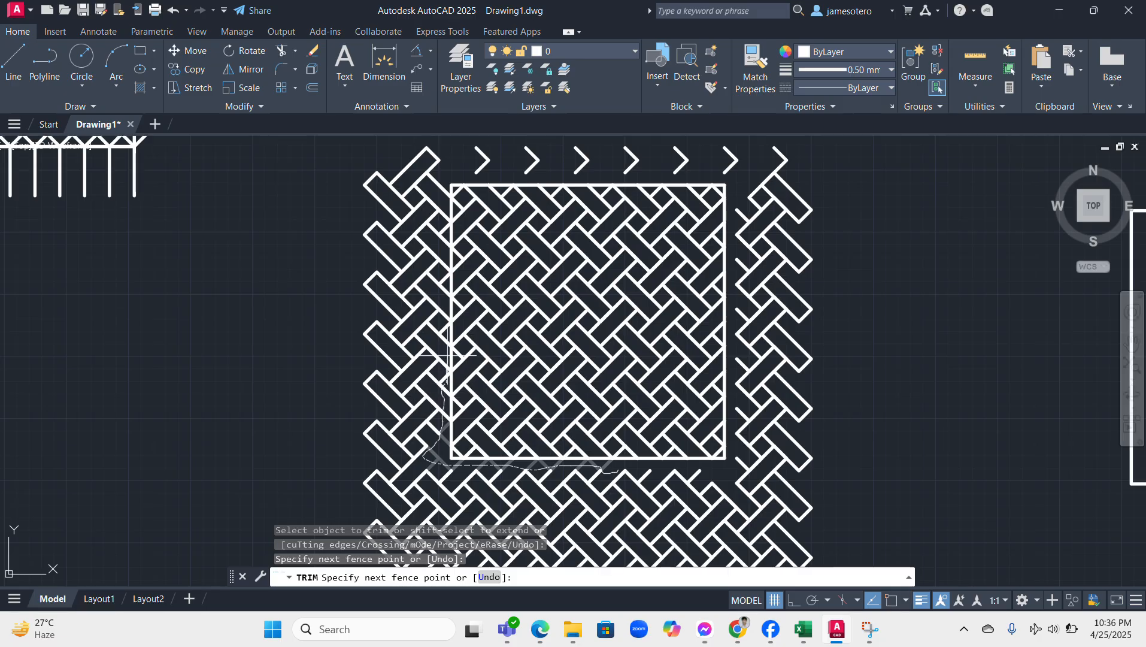
{"action": "left_click_drag", "start_coordinate": [445, 301], "coordinate": [445, 264]}
{"action": "left_click_drag", "start_coordinate": [443, 174], "coordinate": [445, 171]}
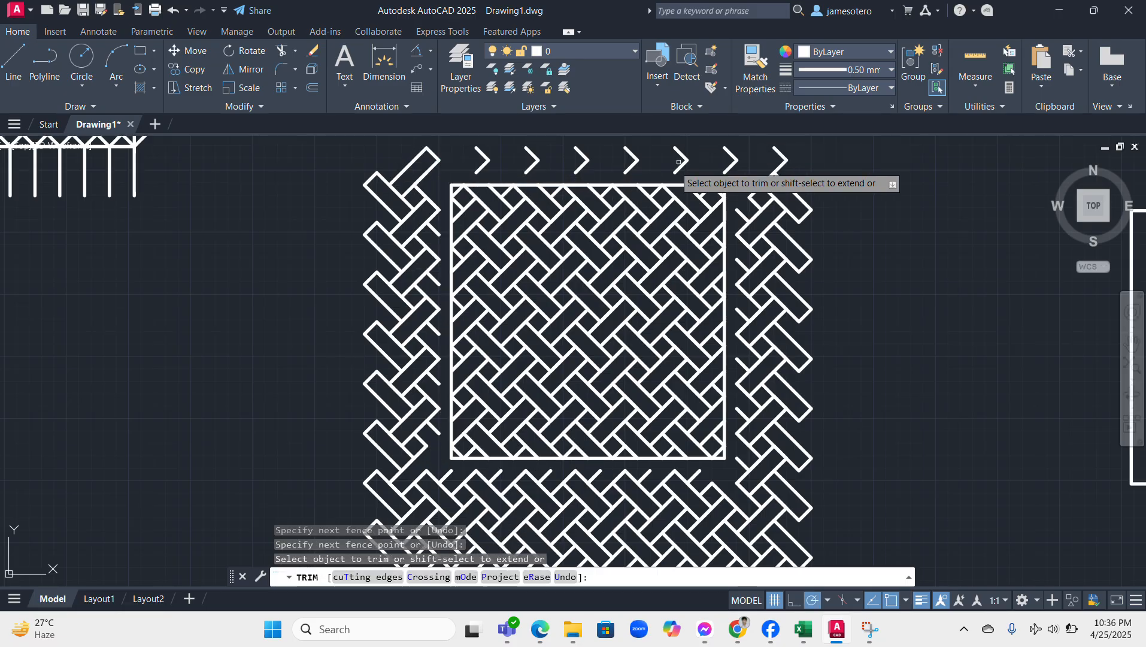
{"action": "key", "text": "Escape"}
Step: Copy the framed weave without the leftover outer strips to the empty area above and to the right of the drawing
{"action": "scroll", "coordinate": [1078, 413], "scroll_direction": "down", "scroll_amount": 5}
{"action": "scroll", "coordinate": [976, 335], "scroll_direction": "up", "scroll_amount": 3}
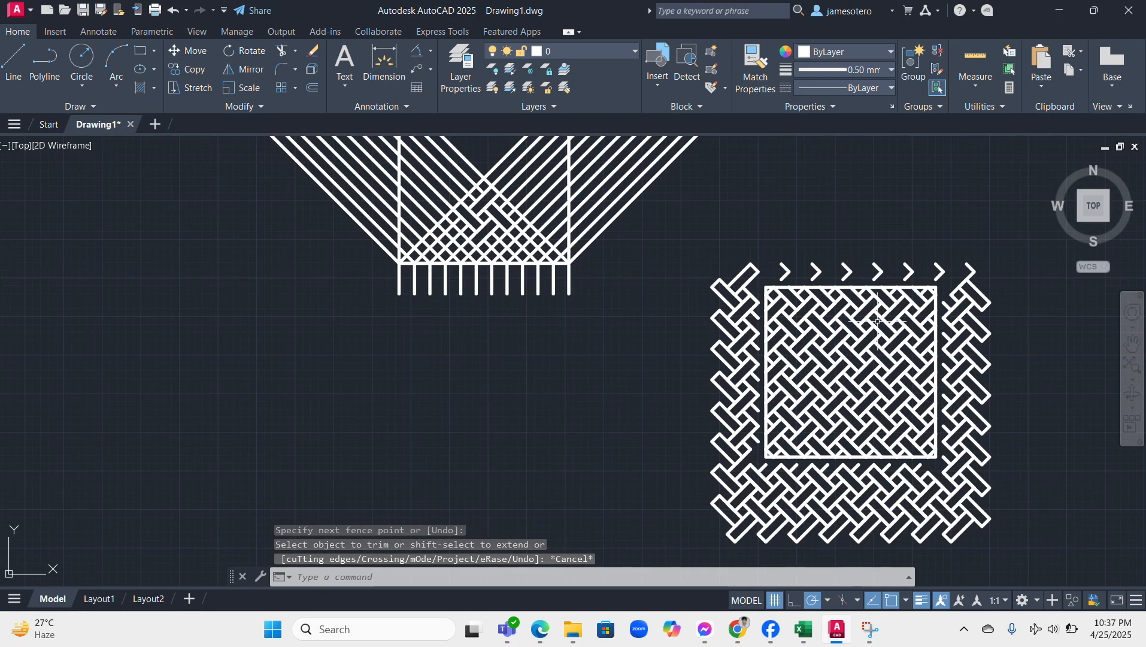
{"action": "left_click", "coordinate": [761, 283]}
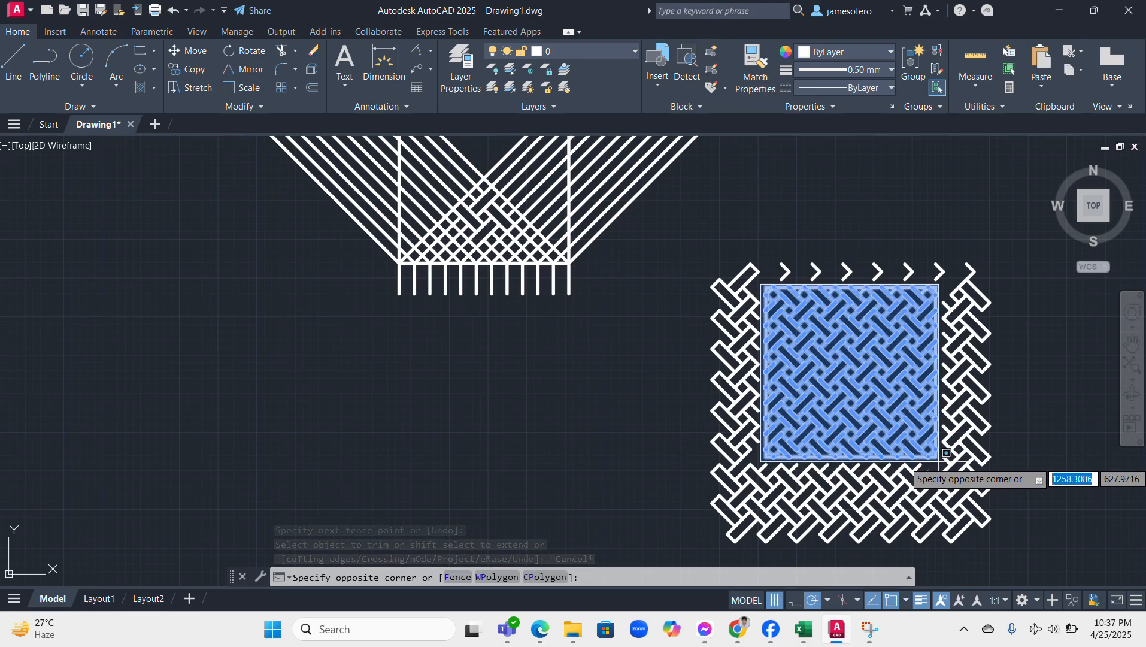
{"action": "left_click", "coordinate": [952, 460]}
{"action": "right_click", "coordinate": [1069, 302]}
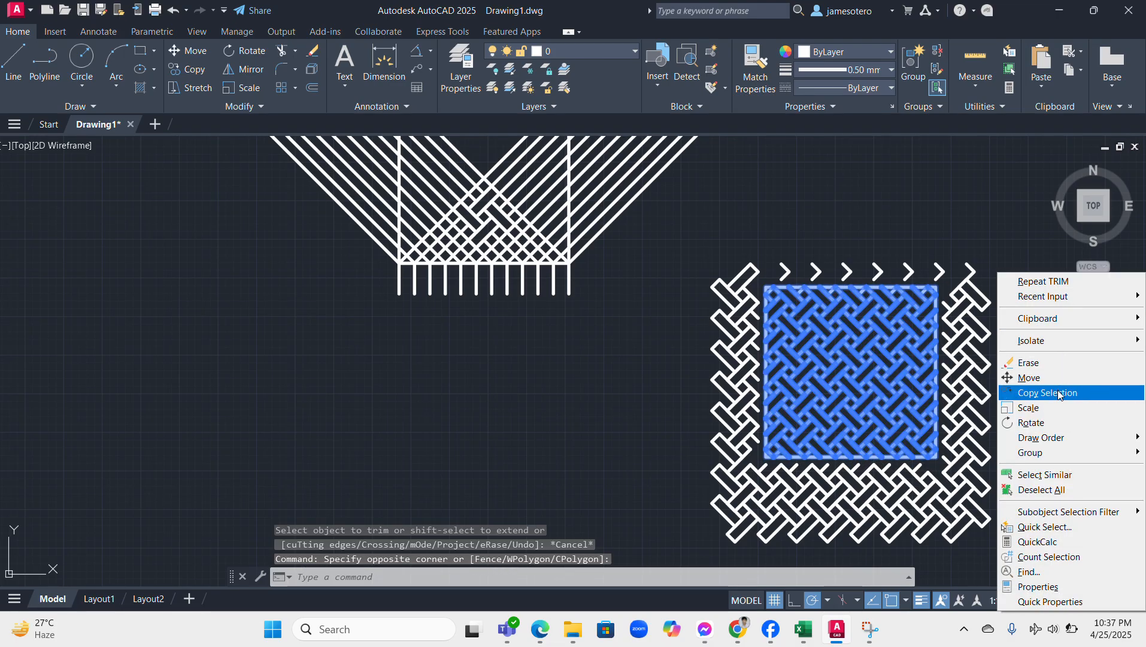
{"action": "left_click", "coordinate": [1060, 394]}
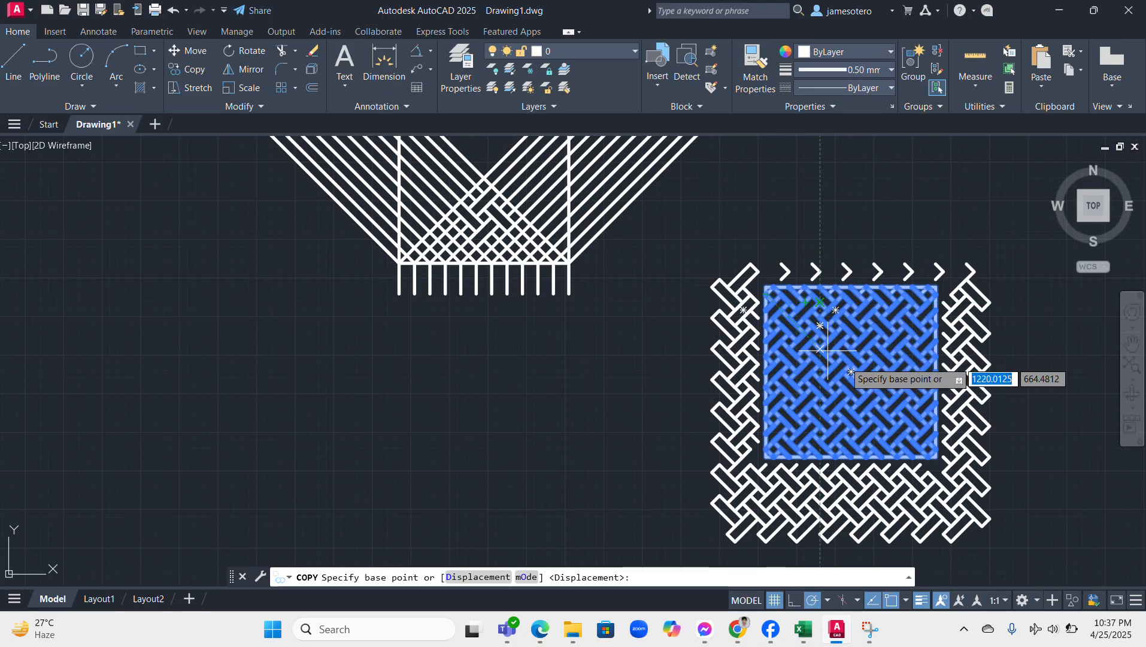
{"action": "left_click", "coordinate": [852, 371]}
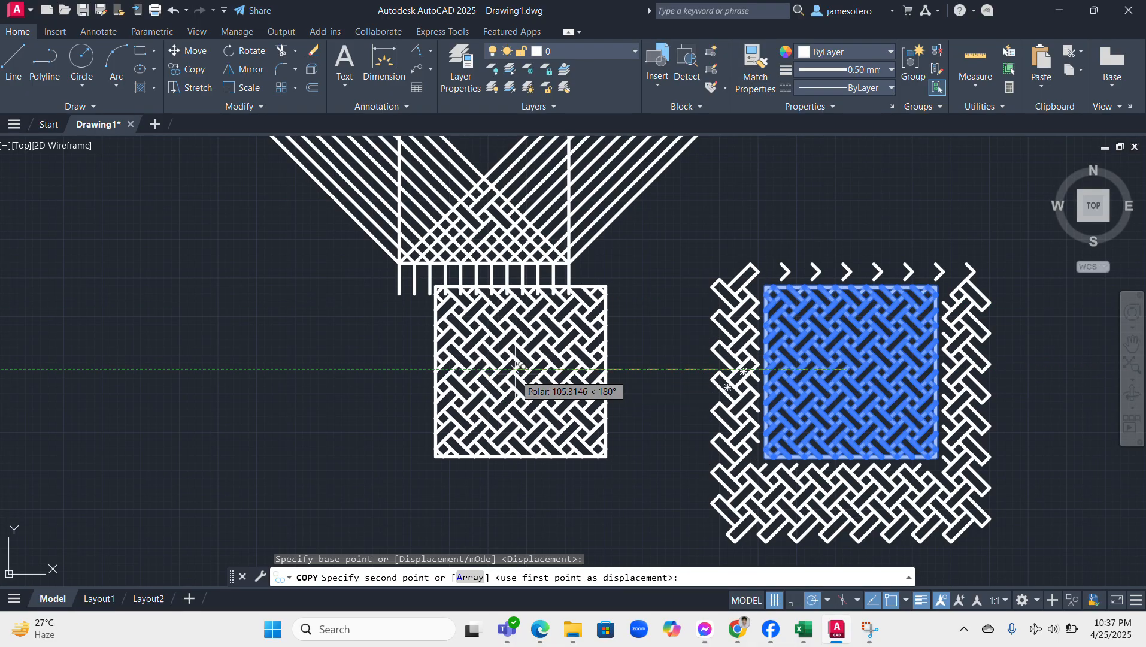
{"action": "scroll", "coordinate": [501, 373], "scroll_direction": "down", "scroll_amount": 4}
{"action": "left_click", "coordinate": [849, 197]}
{"action": "key", "text": "Escape"}
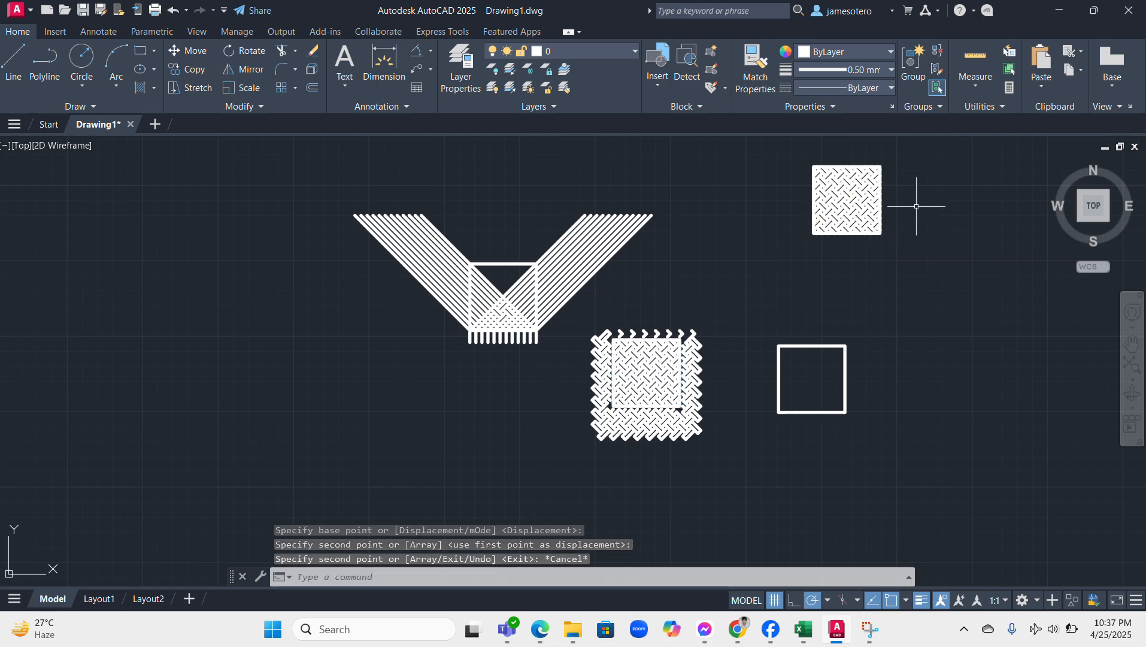
Step: Add an angular dimension between the copied frame's bottom edge and the slanted strip line near its lower-left corner
{"action": "scroll", "coordinate": [916, 204], "scroll_direction": "up", "scroll_amount": 4}
{"action": "middle_click_drag", "start_coordinate": [883, 263], "coordinate": [862, 383]}
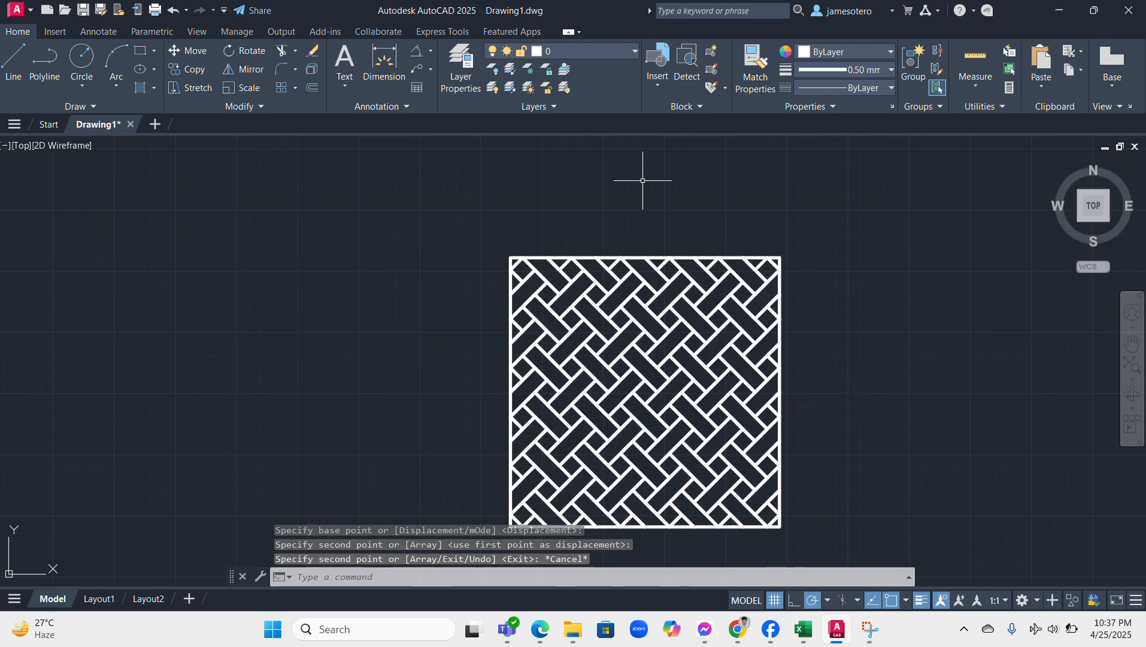
{"action": "scroll", "coordinate": [658, 229], "scroll_direction": "up", "scroll_amount": 2}
{"action": "scroll", "coordinate": [880, 371], "scroll_direction": "down", "scroll_amount": 4}
{"action": "scroll", "coordinate": [947, 448], "scroll_direction": "up", "scroll_amount": 4}
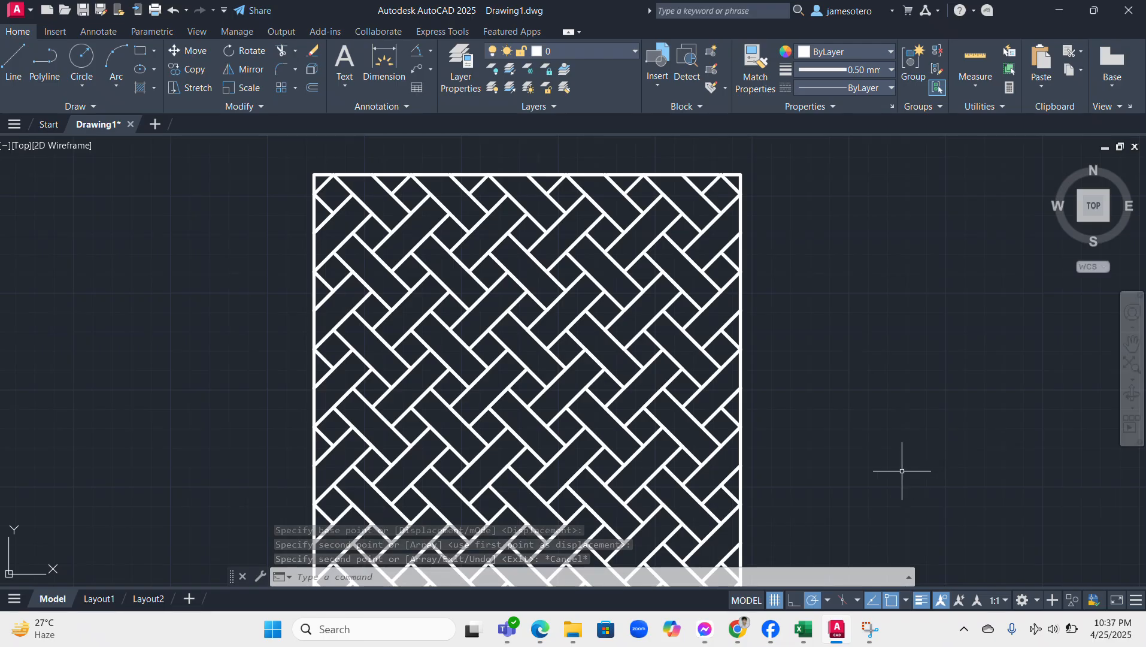
{"action": "middle_click_drag", "start_coordinate": [946, 425], "coordinate": [1009, 339]}
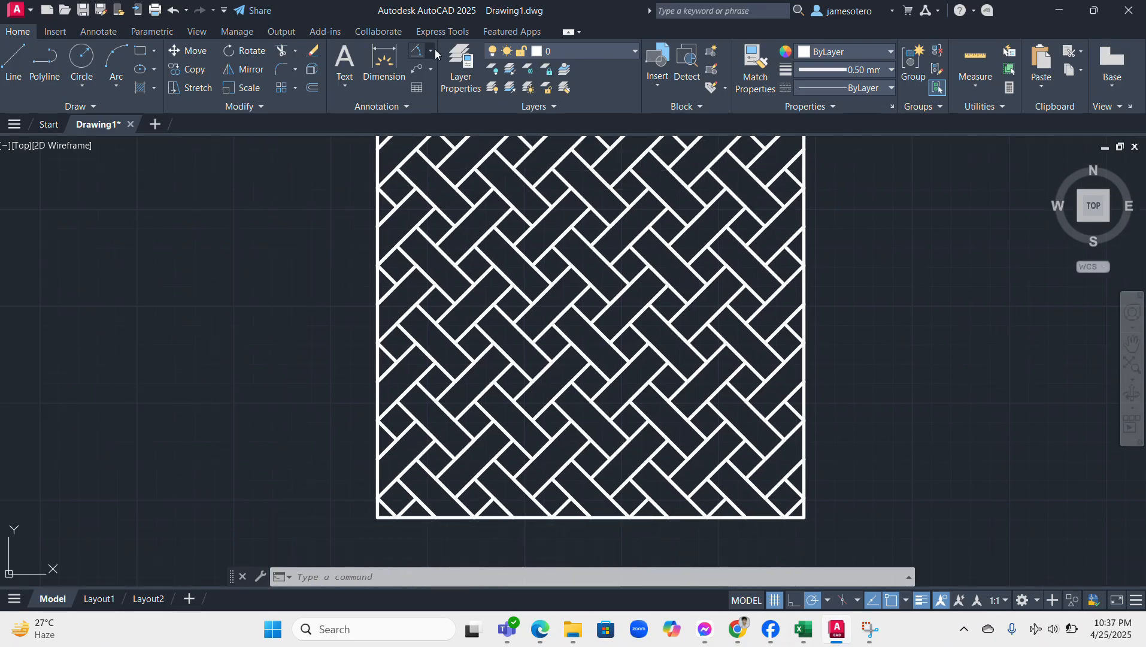
{"action": "left_click", "coordinate": [431, 52]}
{"action": "left_click", "coordinate": [446, 133]}
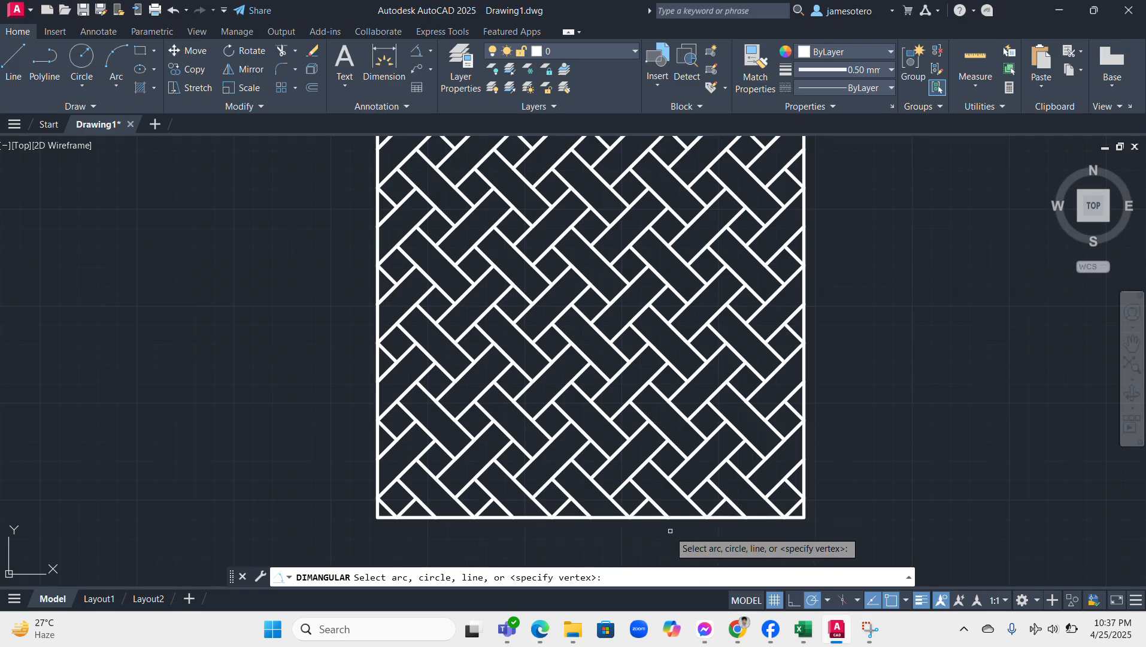
{"action": "left_click", "coordinate": [425, 503]}
{"action": "left_click", "coordinate": [421, 516]}
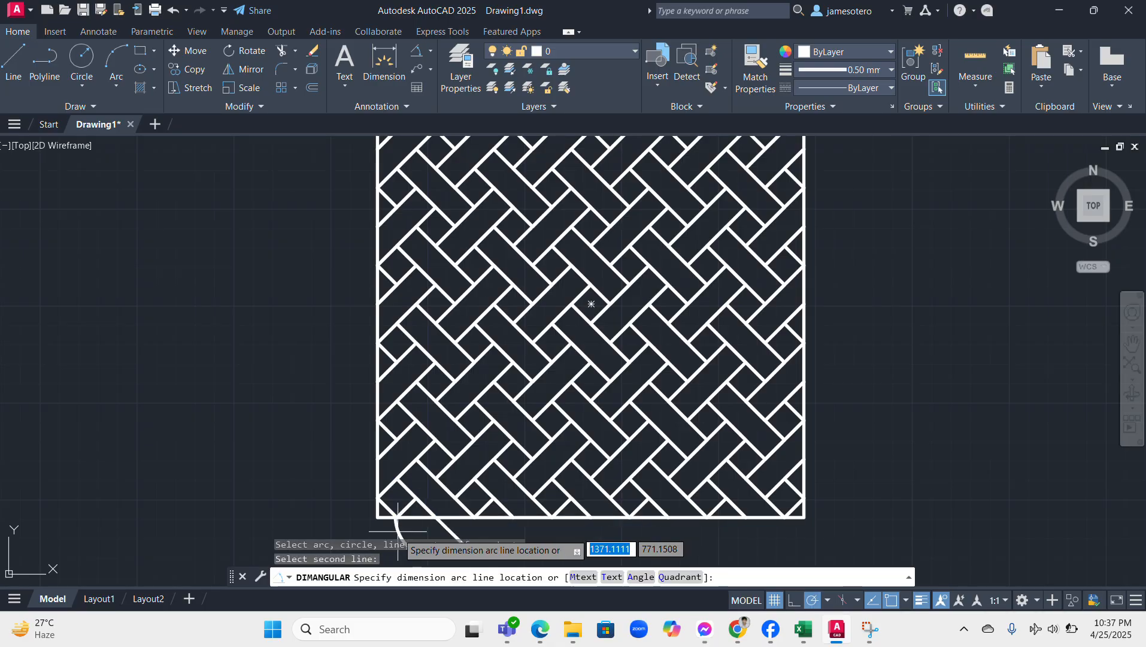
{"action": "scroll", "coordinate": [398, 530], "scroll_direction": "down", "scroll_amount": 4}
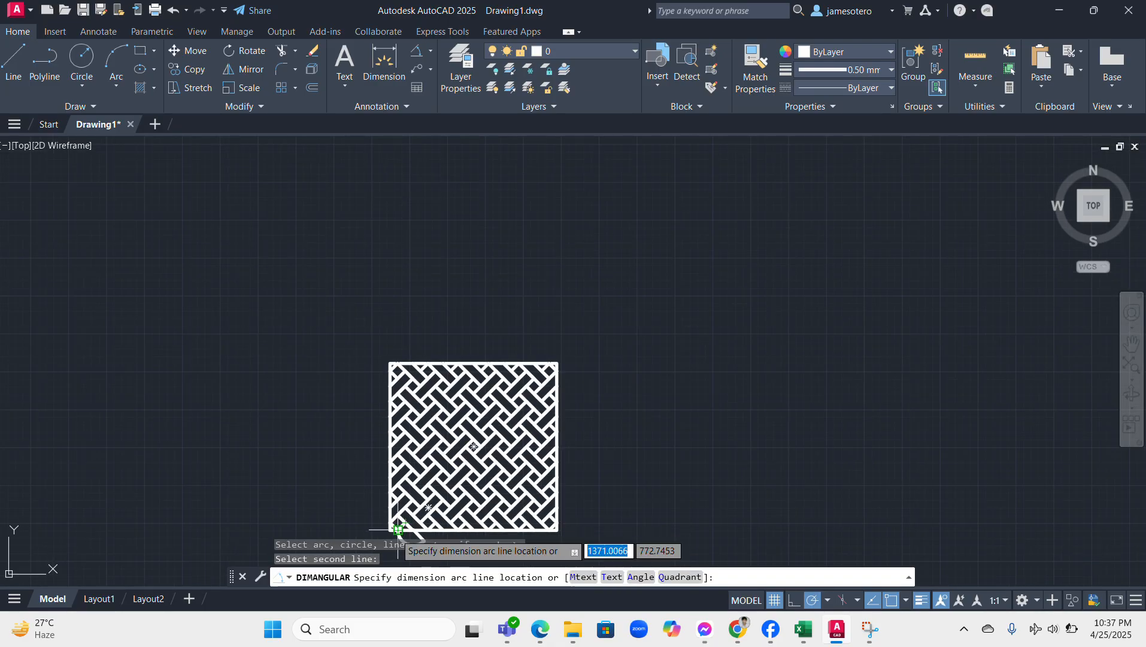
{"action": "middle_click_drag", "start_coordinate": [397, 531], "coordinate": [525, 390]}
{"action": "scroll", "coordinate": [524, 392], "scroll_direction": "up", "scroll_amount": 6}
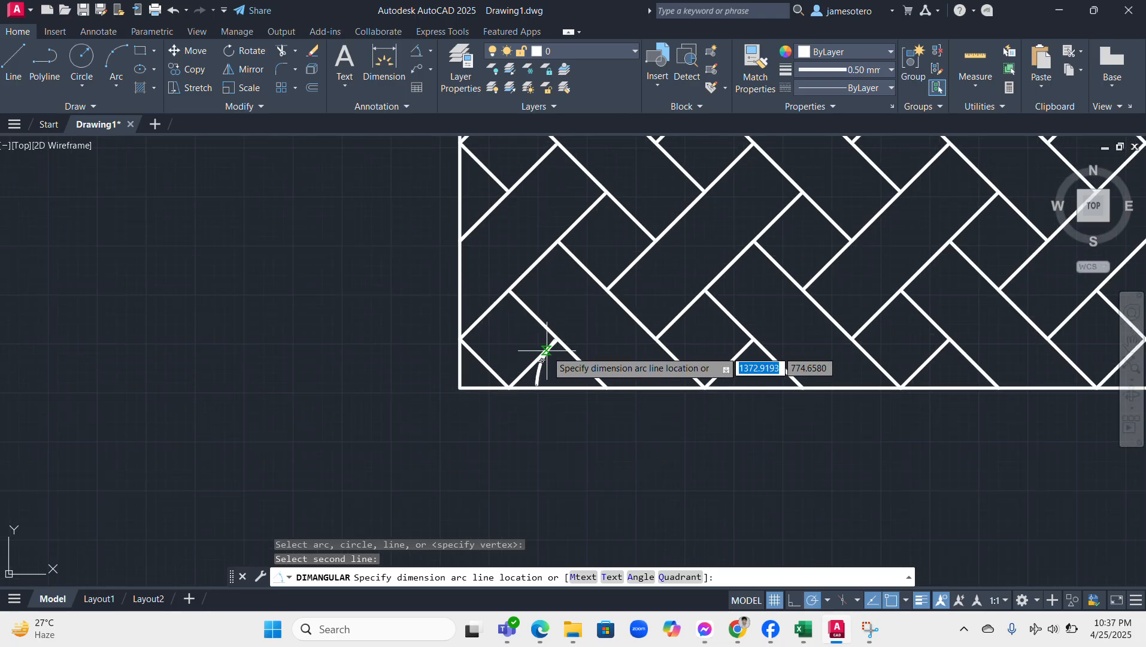
{"action": "scroll", "coordinate": [551, 359], "scroll_direction": "up", "scroll_amount": 4}
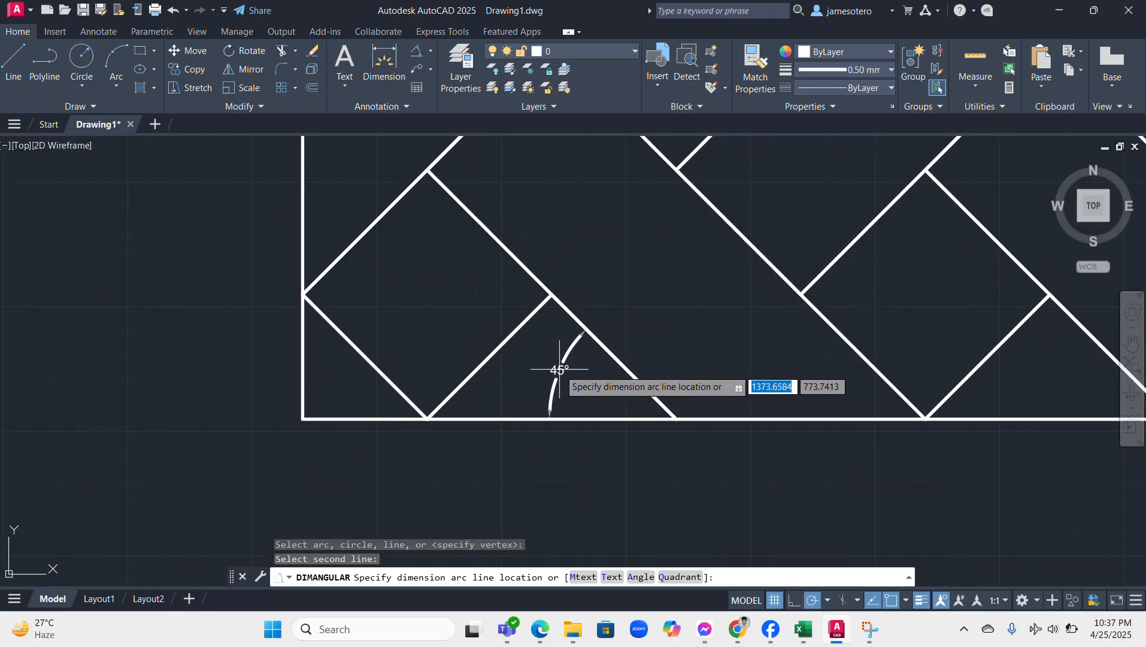
{"action": "left_click", "coordinate": [553, 367]}
{"action": "key", "text": "Escape"}
Step: Erase the angular dimension at the lower-left corner of the copied weave
{"action": "scroll", "coordinate": [587, 383], "scroll_direction": "down", "scroll_amount": 2}
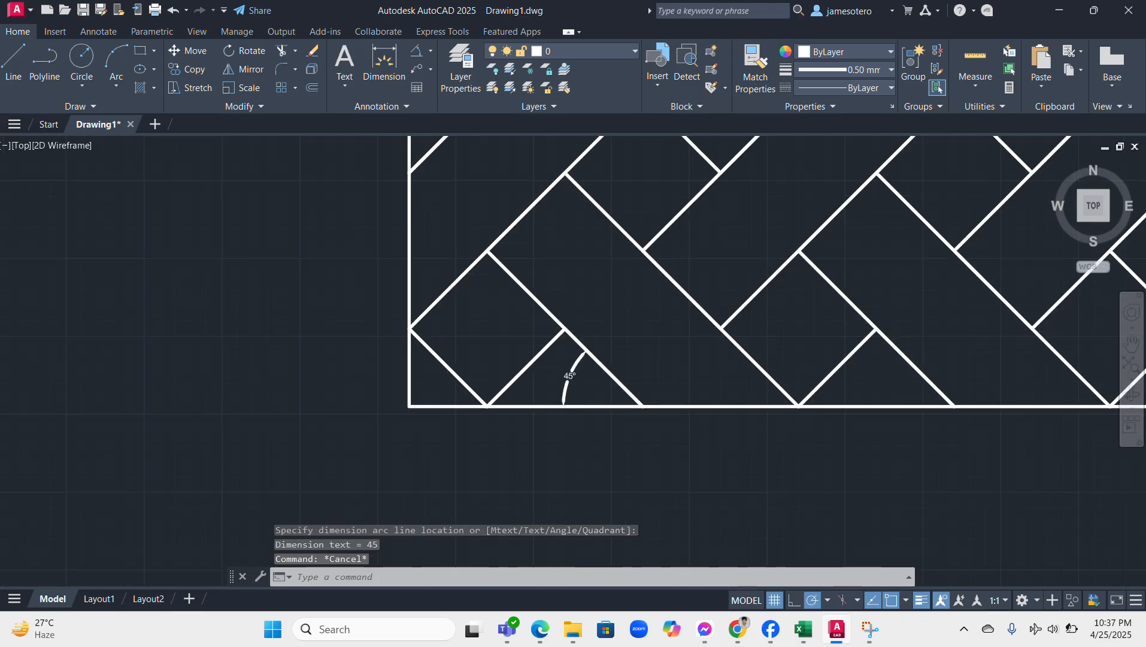
{"action": "scroll", "coordinate": [599, 396], "scroll_direction": "down", "scroll_amount": 3}
{"action": "scroll", "coordinate": [589, 371], "scroll_direction": "up", "scroll_amount": 6}
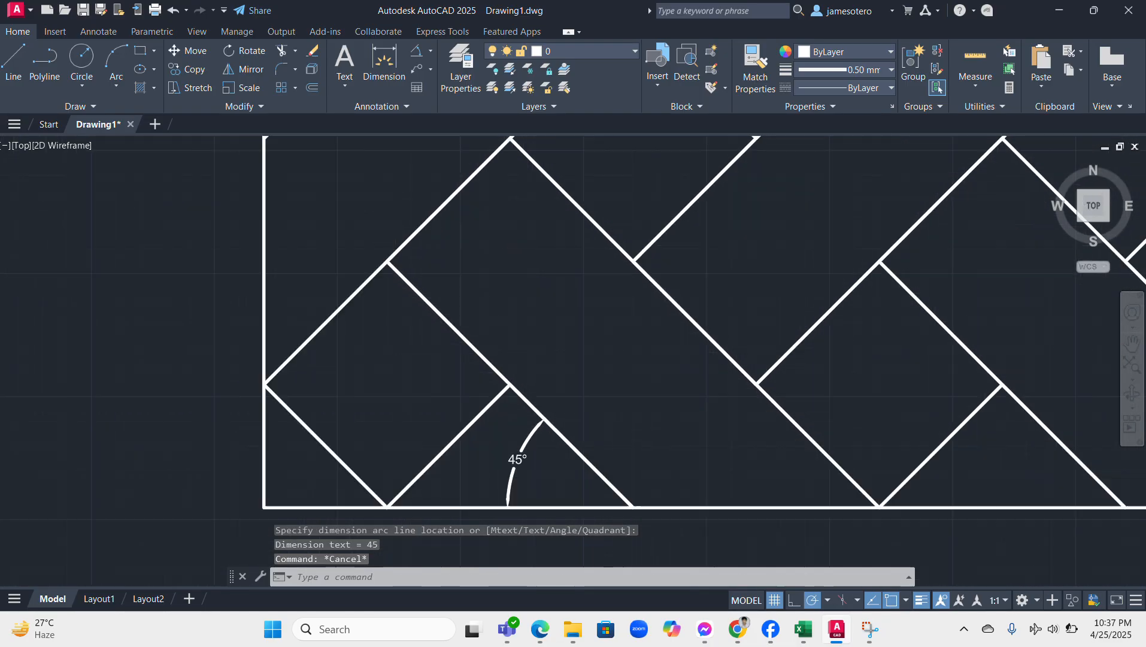
{"action": "scroll", "coordinate": [599, 359], "scroll_direction": "up", "scroll_amount": 2}
{"action": "left_click", "coordinate": [485, 479]}
{"action": "right_click", "coordinate": [487, 484]}
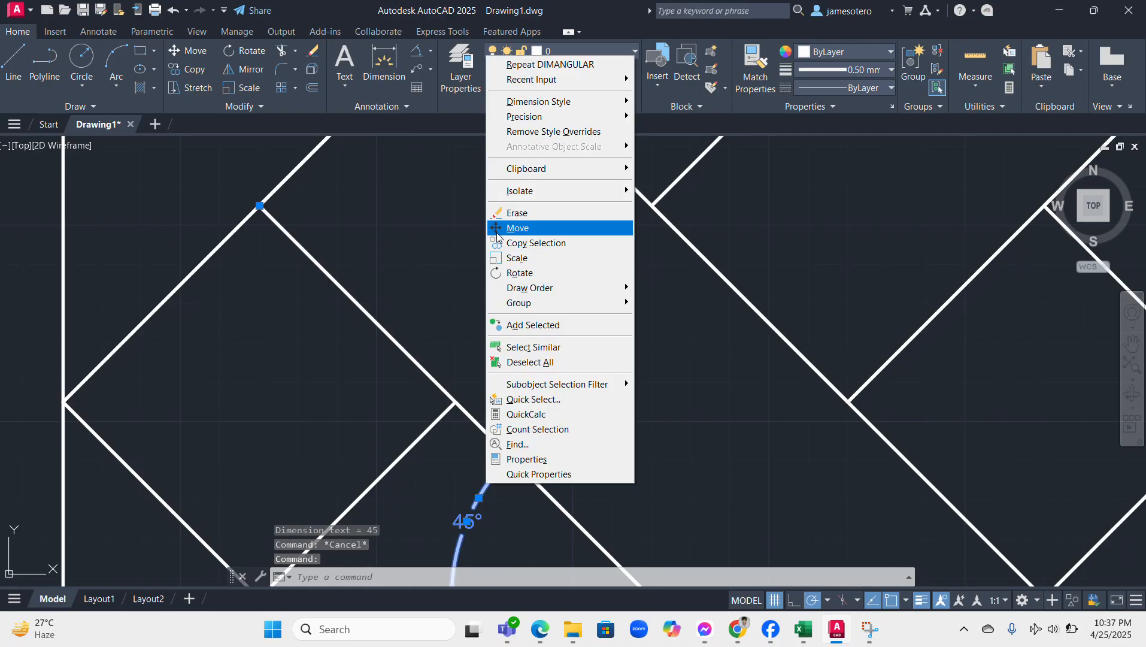
{"action": "left_click", "coordinate": [517, 213]}
{"action": "scroll", "coordinate": [553, 248], "scroll_direction": "down", "scroll_amount": 3}
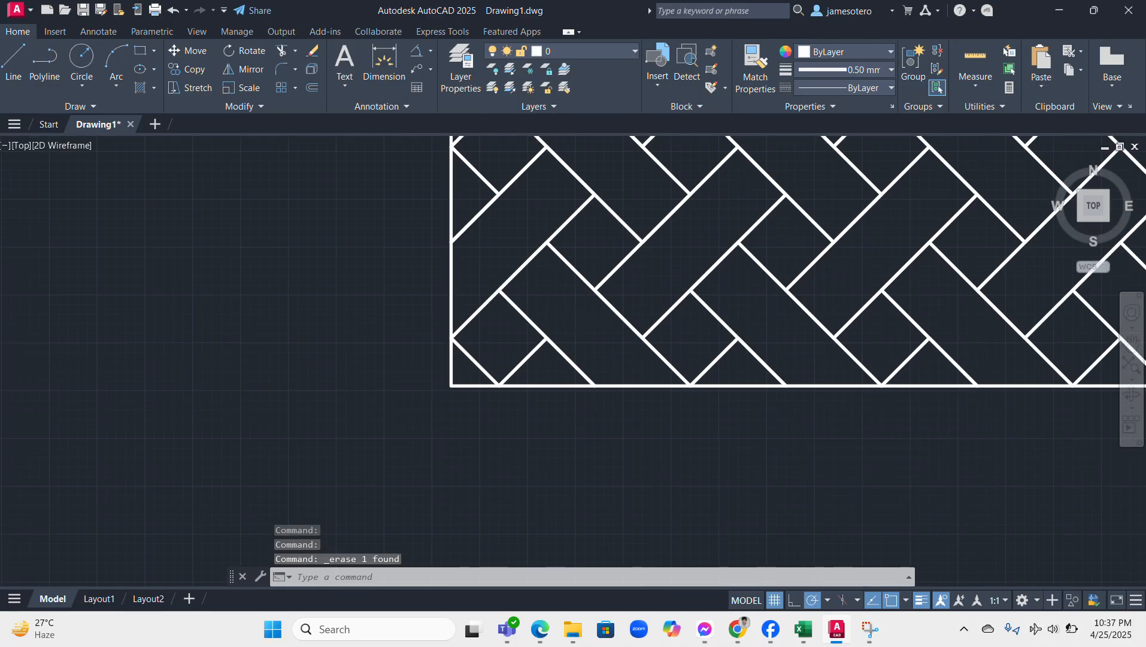
{"action": "key", "text": "Escape"}
{"action": "key", "text": "Escape"}
Step: Examine the framed weave copy alongside the original diagonal strip construction and the leftover trimmed strips
{"action": "scroll", "coordinate": [870, 238], "scroll_direction": "down", "scroll_amount": 2}
{"action": "scroll", "coordinate": [925, 238], "scroll_direction": "down", "scroll_amount": 3}
{"action": "middle_click_drag", "start_coordinate": [976, 205], "coordinate": [651, 419]}
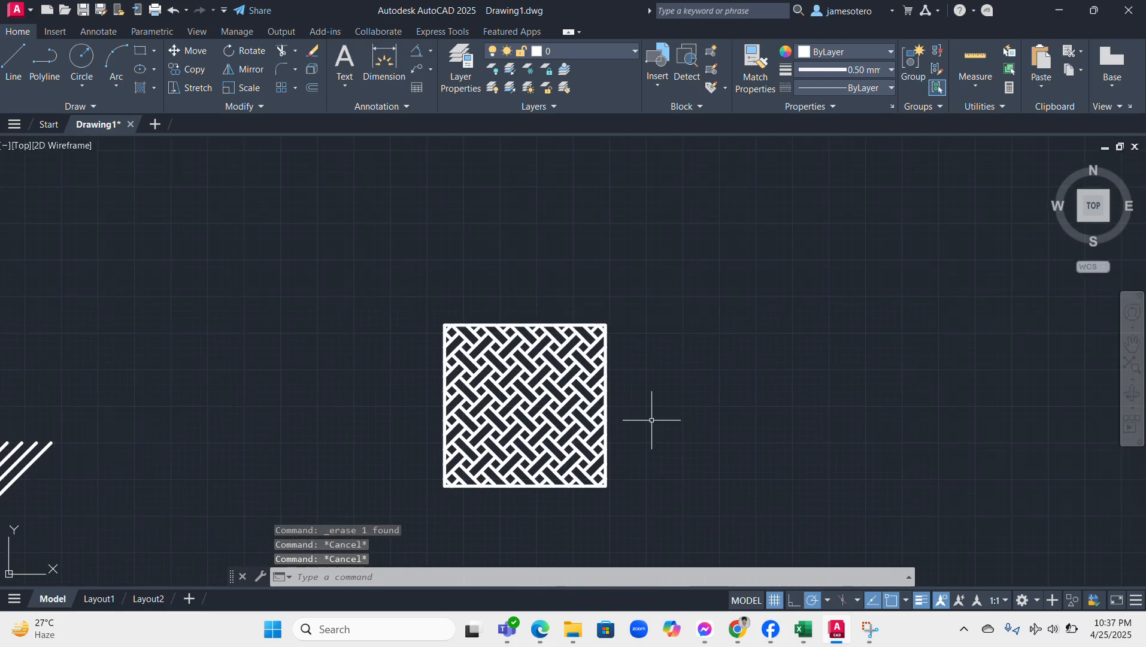
{"action": "scroll", "coordinate": [622, 346], "scroll_direction": "down", "scroll_amount": 2}
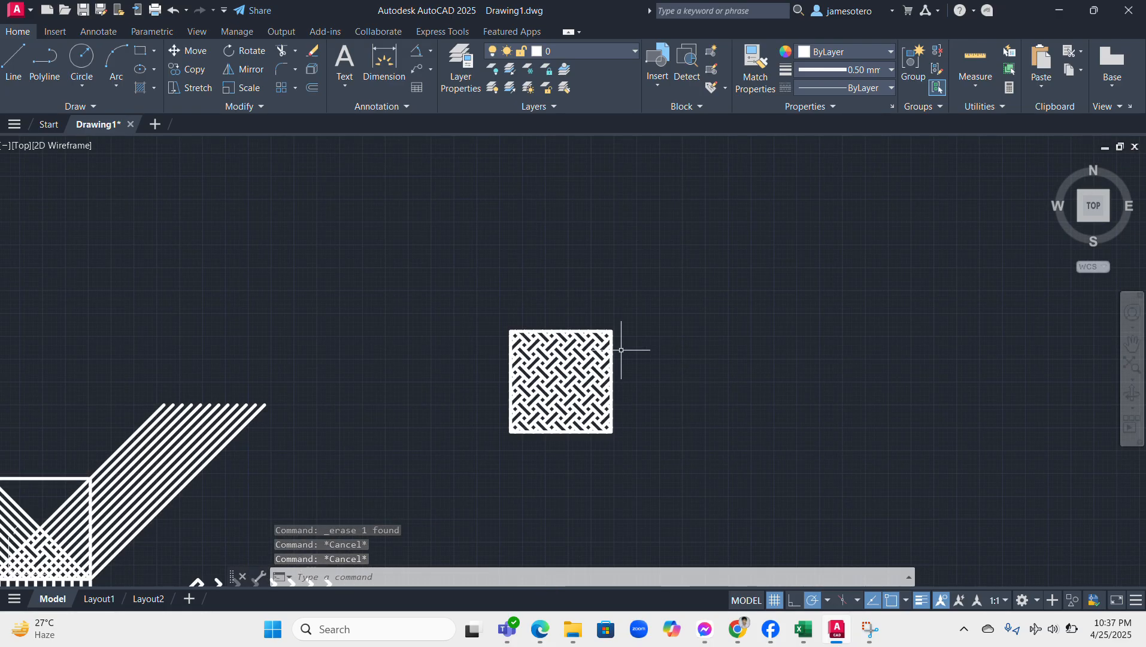
{"action": "scroll", "coordinate": [621, 348], "scroll_direction": "up", "scroll_amount": 2}
{"action": "mouse_move", "coordinate": [340, 381]}
{"action": "middle_mouse_down"}
{"action": "mouse_move", "coordinate": [384, 340]}
{"action": "mouse_move", "coordinate": [627, 234]}
{"action": "middle_mouse_up"}
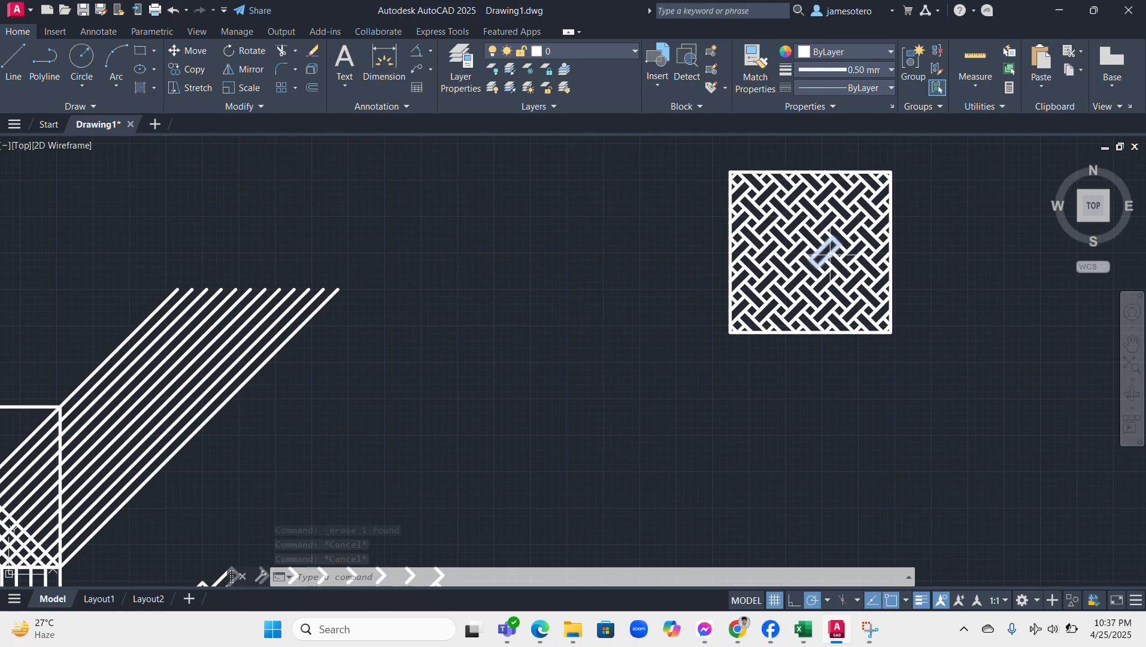
{"action": "scroll", "coordinate": [436, 338], "scroll_direction": "down", "scroll_amount": 3}
{"action": "scroll", "coordinate": [277, 364], "scroll_direction": "up", "scroll_amount": 5}
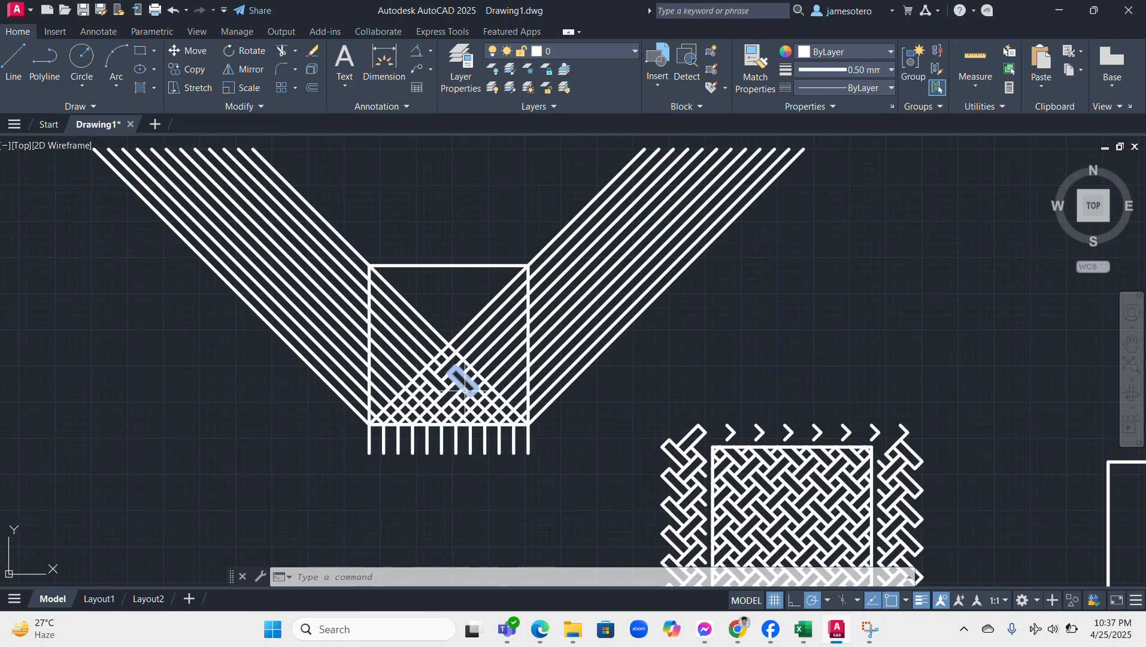
Step: Review the diagonal strip construction and framed weave copy, and check the 45- and 60-degree reference figures in Messenger
{"action": "scroll", "coordinate": [460, 378], "scroll_direction": "up", "scroll_amount": 4}
{"action": "scroll", "coordinate": [698, 263], "scroll_direction": "down", "scroll_amount": 8}
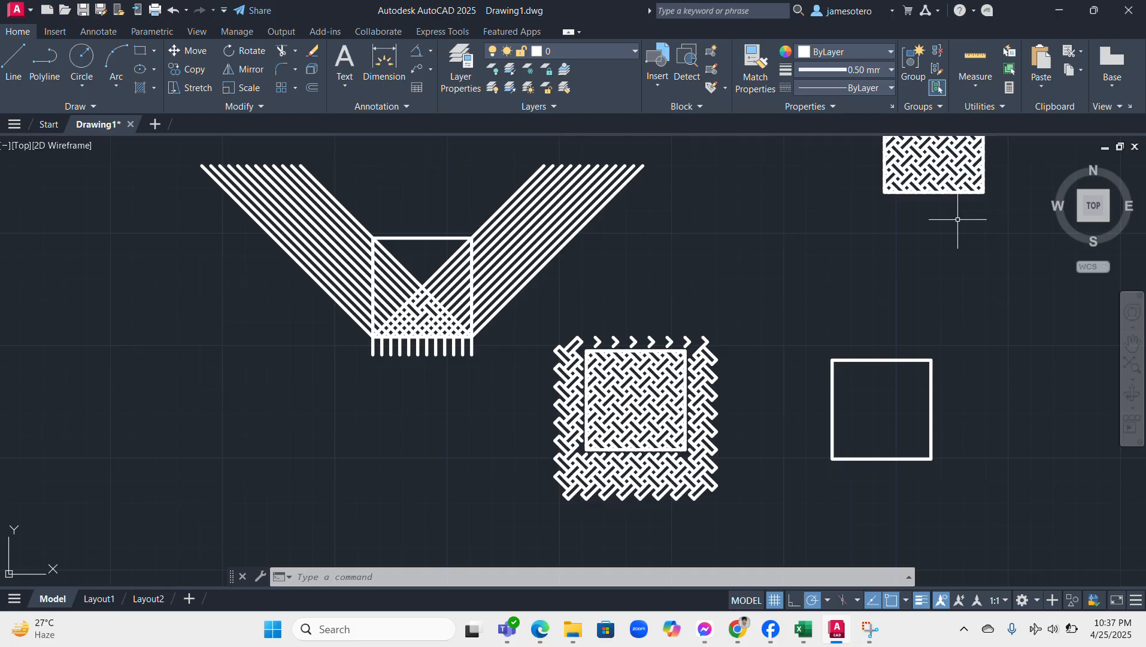
{"action": "middle_click_drag", "start_coordinate": [957, 225], "coordinate": [517, 552]}
{"action": "scroll", "coordinate": [540, 453], "scroll_direction": "up", "scroll_amount": 3}
{"action": "scroll", "coordinate": [541, 454], "scroll_direction": "down", "scroll_amount": 3}
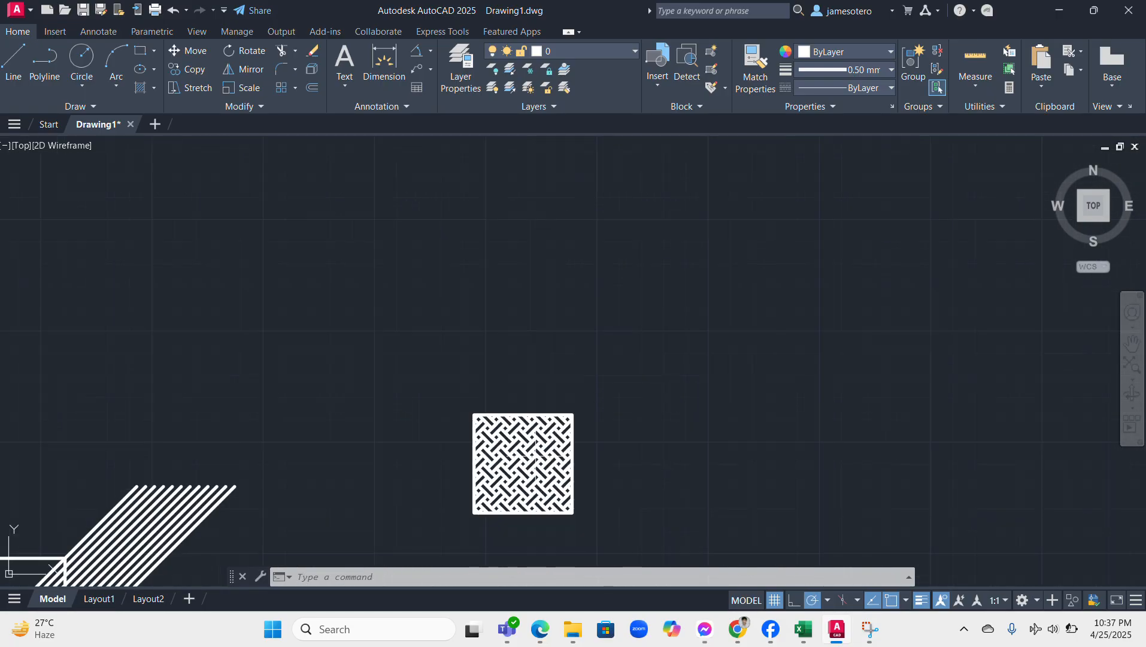
{"action": "middle_click_drag", "start_coordinate": [325, 481], "coordinate": [1031, 121]}
{"action": "middle_click_drag", "start_coordinate": [966, 235], "coordinate": [1019, 206]}
{"action": "scroll", "coordinate": [918, 184], "scroll_direction": "up", "scroll_amount": 5}
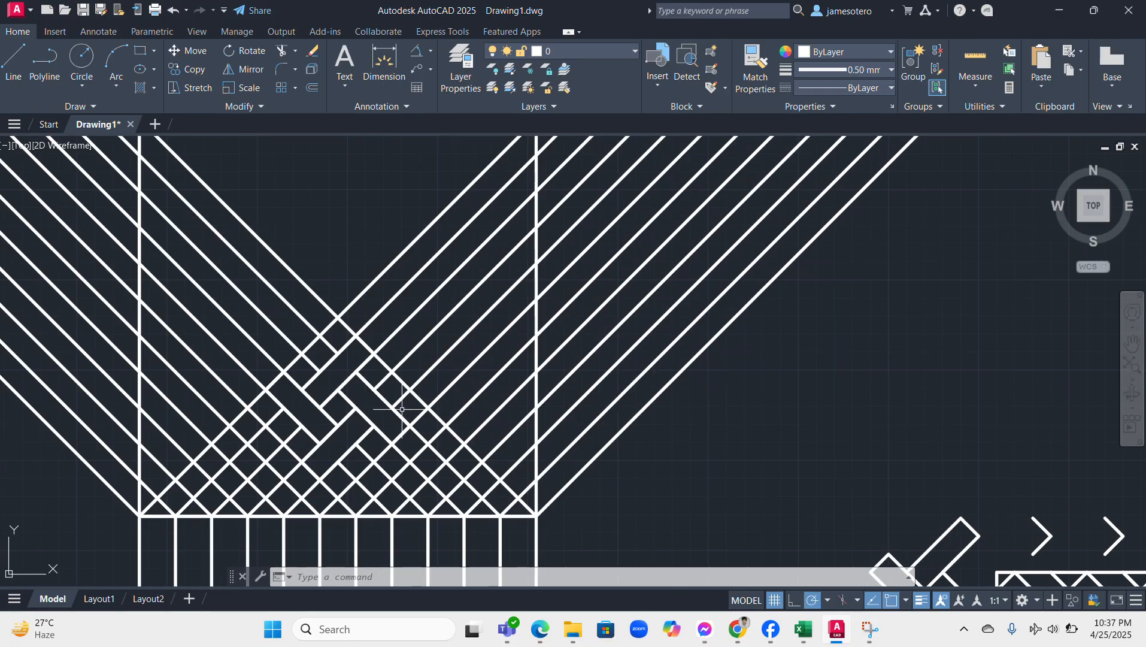
{"action": "middle_click_drag", "start_coordinate": [756, 538], "coordinate": [1129, 288]}
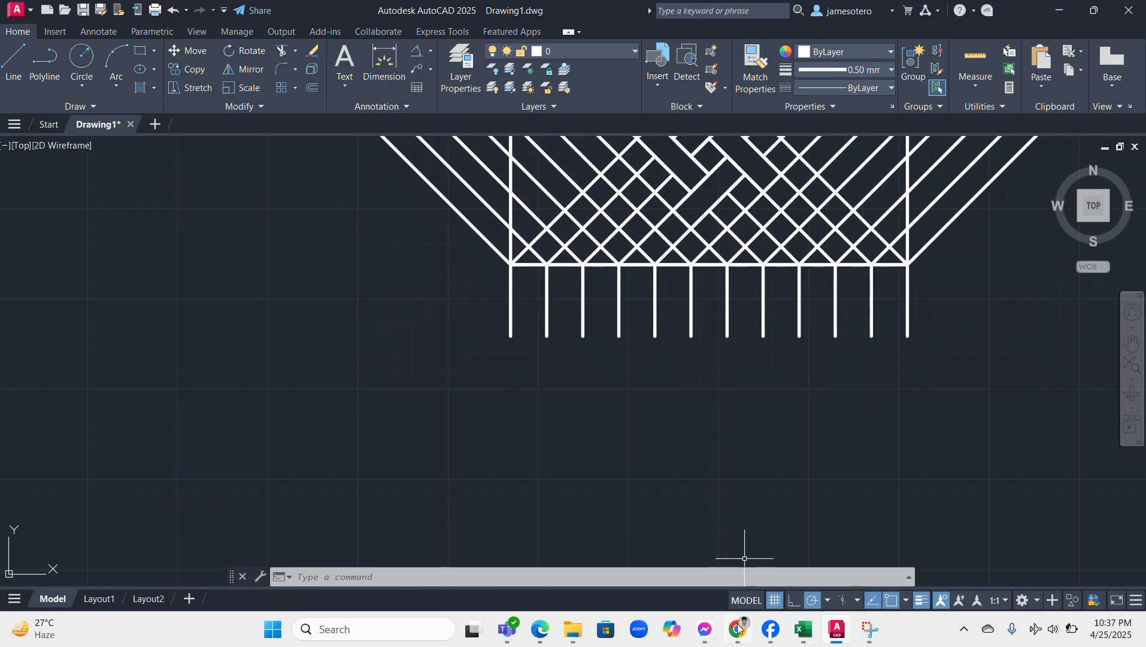
{"action": "left_click", "coordinate": [705, 629]}
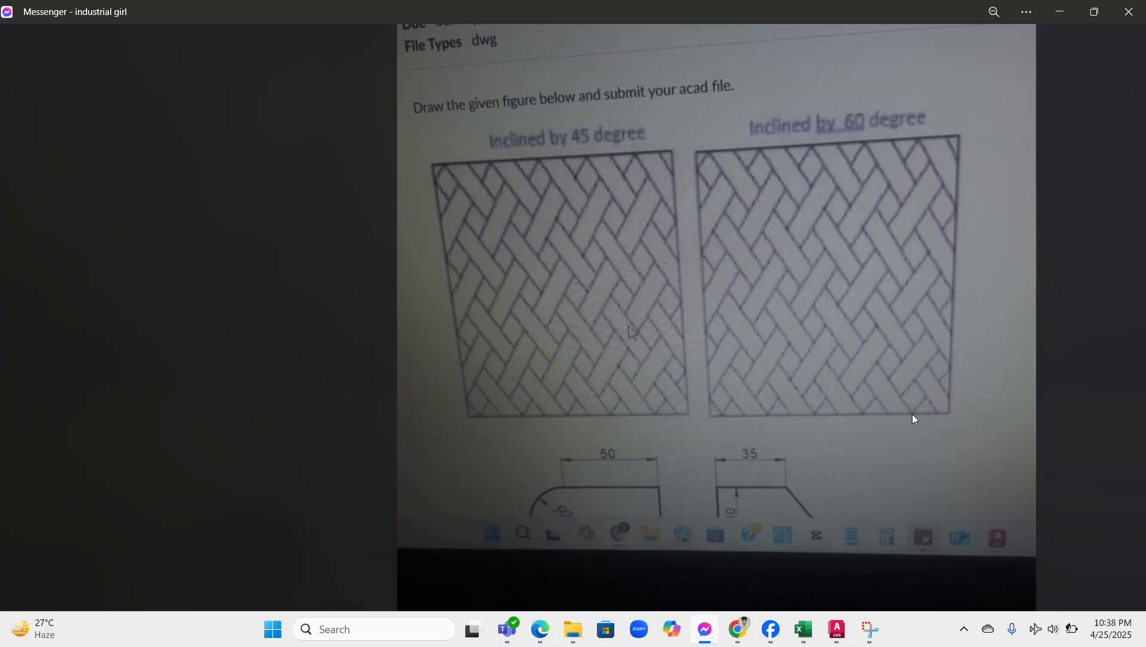
{"action": "left_click", "coordinate": [833, 636]}
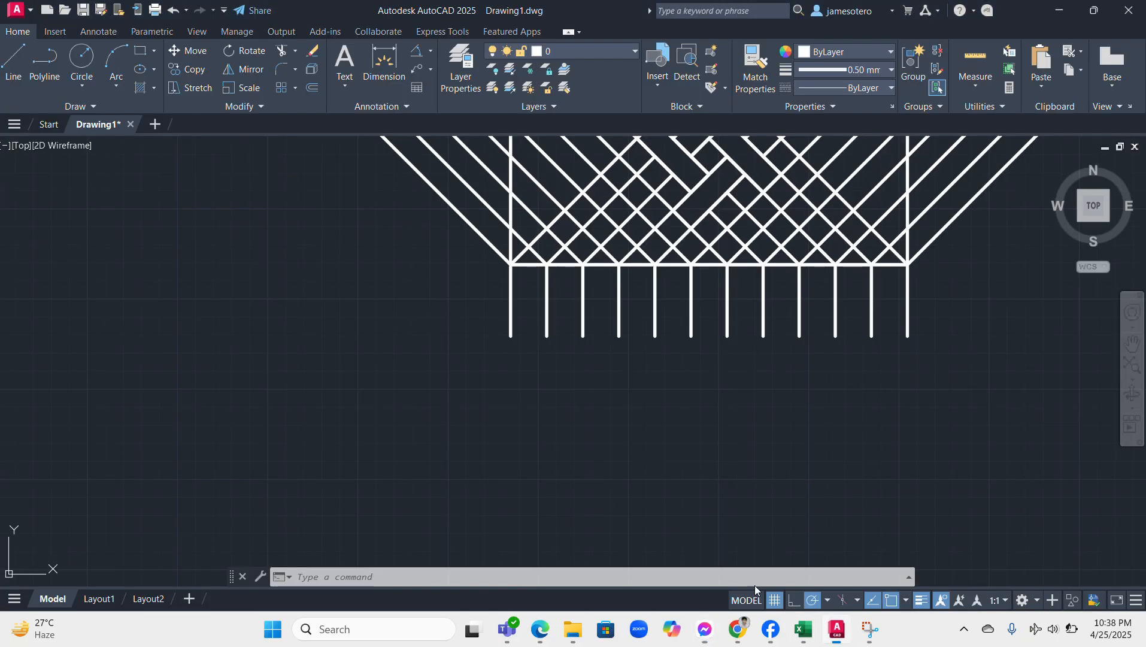
Step: Copy the clean framed weave horizontally to the empty area on its right, using its lower-right corner as base point
{"action": "scroll", "coordinate": [848, 325], "scroll_direction": "down", "scroll_amount": 4}
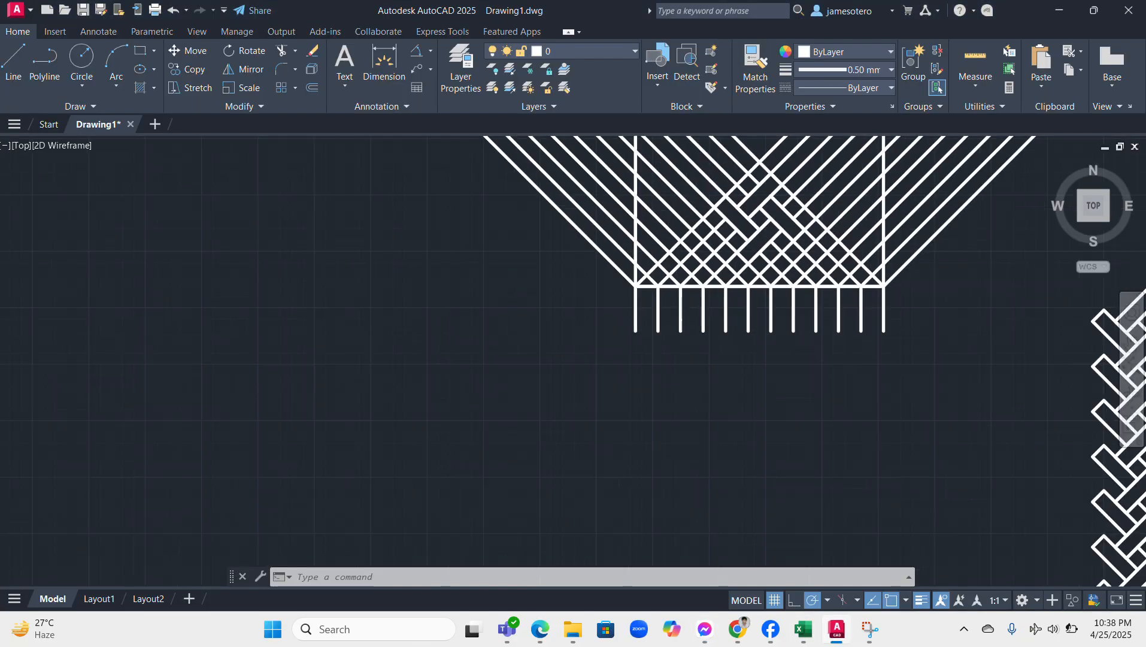
{"action": "middle_click_drag", "start_coordinate": [986, 271], "coordinate": [104, 543]}
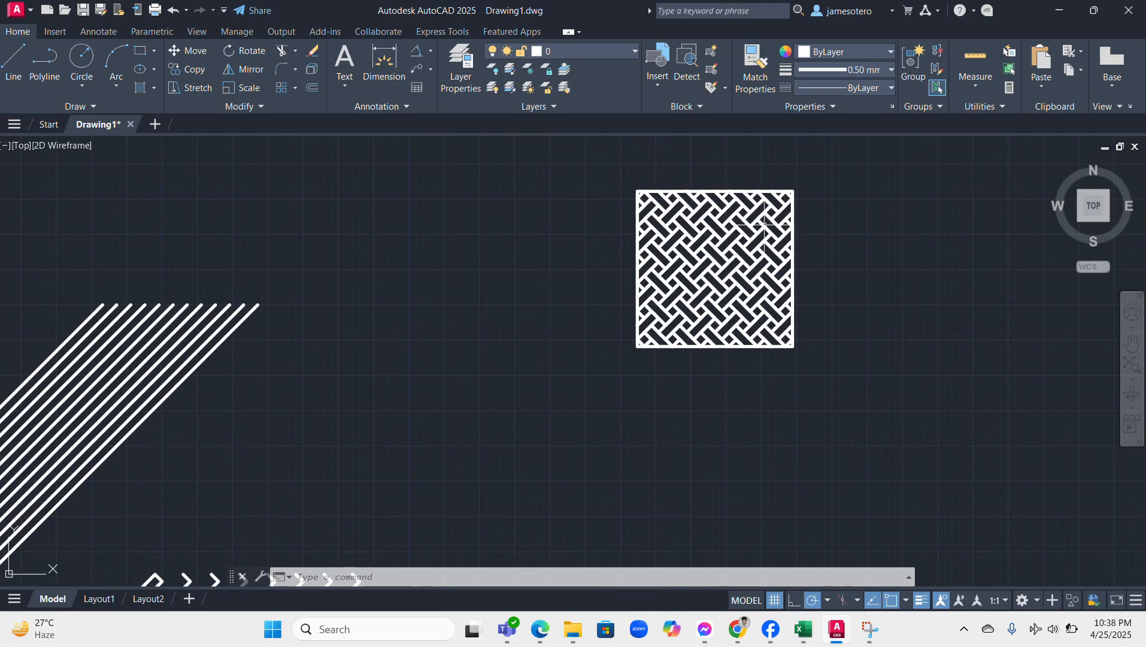
{"action": "scroll", "coordinate": [765, 225], "scroll_direction": "up", "scroll_amount": 2}
{"action": "scroll", "coordinate": [858, 199], "scroll_direction": "up", "scroll_amount": 2}
{"action": "scroll", "coordinate": [857, 198], "scroll_direction": "down", "scroll_amount": 8}
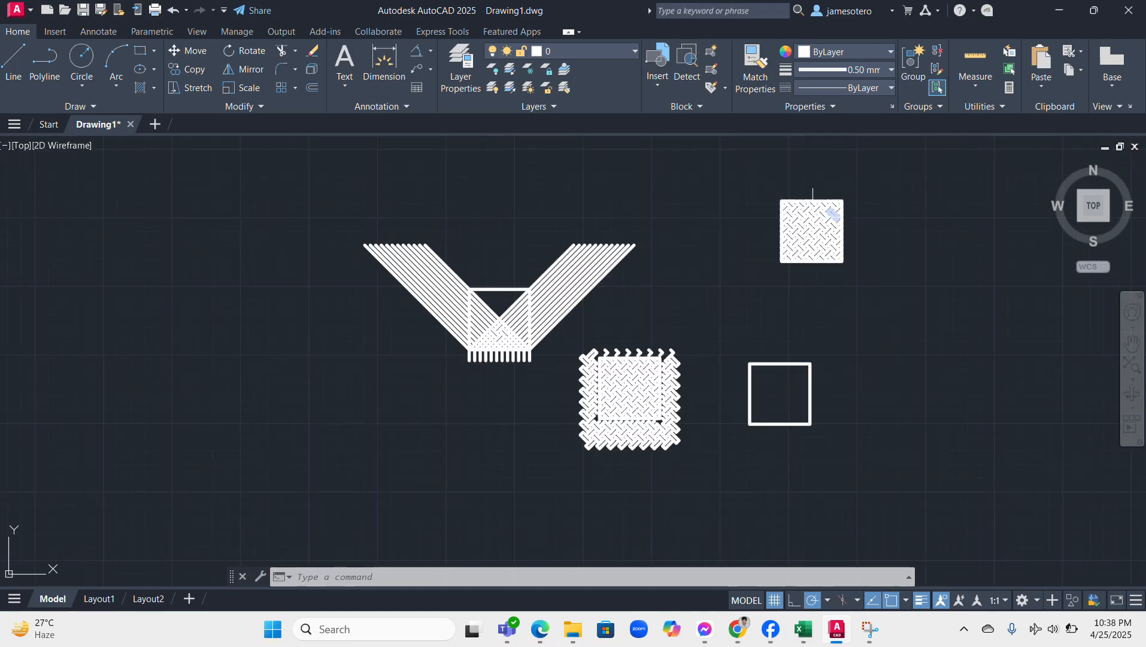
{"action": "scroll", "coordinate": [776, 186], "scroll_direction": "up", "scroll_amount": 4}
{"action": "scroll", "coordinate": [977, 302], "scroll_direction": "up", "scroll_amount": 2}
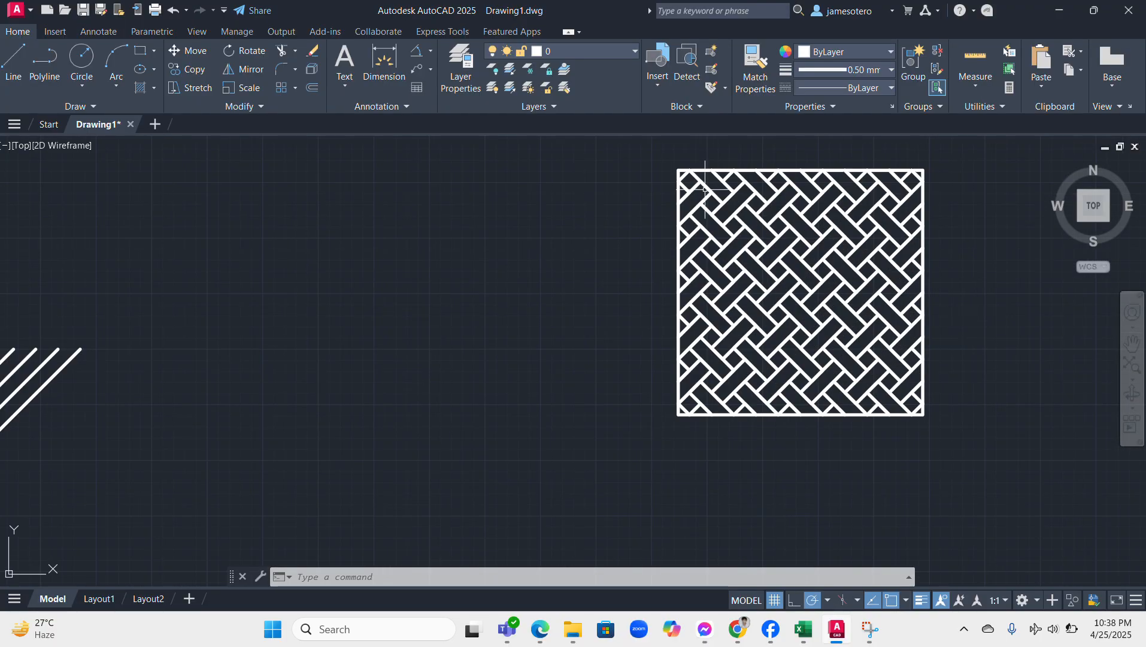
{"action": "left_click", "coordinate": [659, 148]}
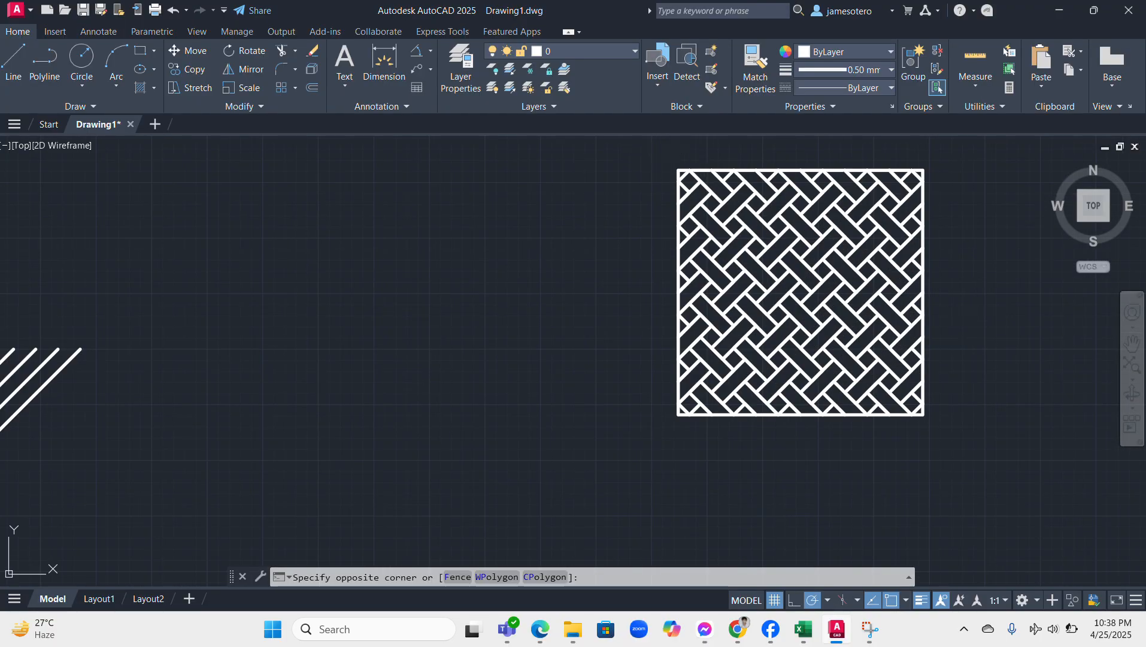
{"action": "left_click", "coordinate": [959, 432]}
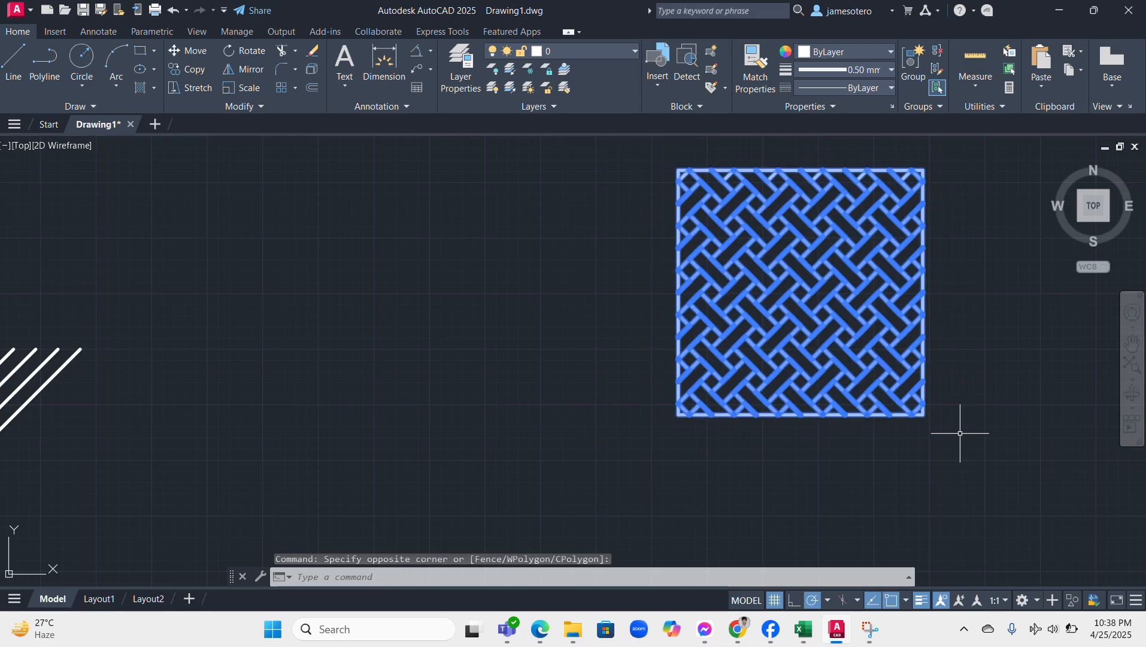
{"action": "right_click", "coordinate": [959, 434]}
{"action": "left_click", "coordinate": [992, 216]}
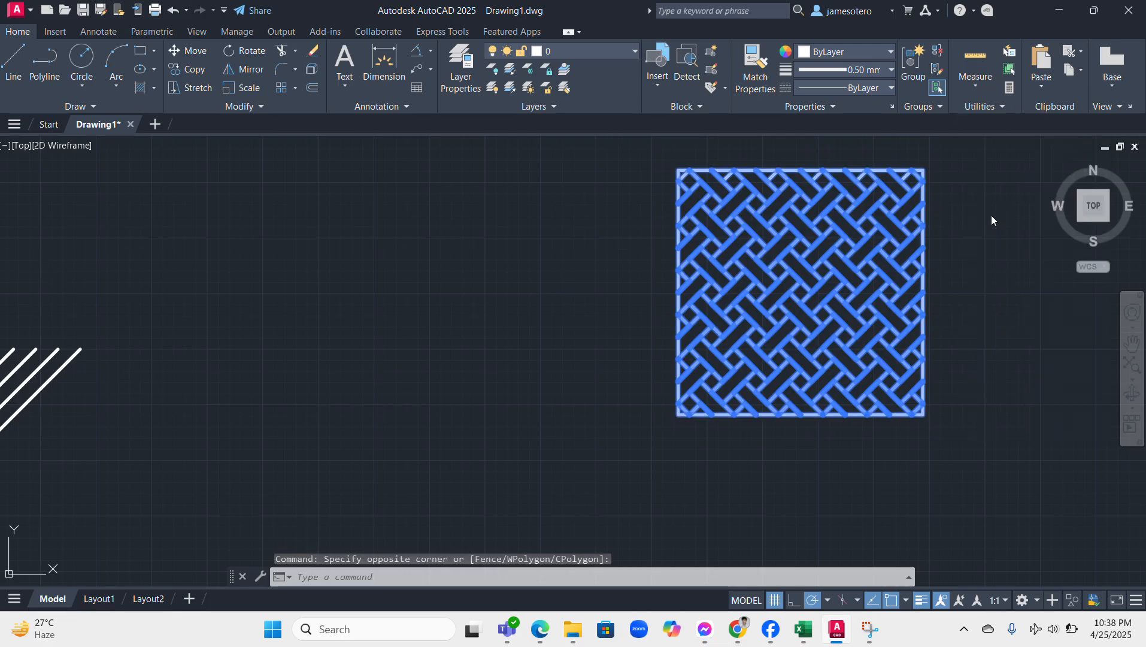
{"action": "left_click", "coordinate": [924, 414]}
{"action": "mouse_move", "coordinate": [1036, 468]}
{"action": "middle_mouse_down"}
{"action": "mouse_move", "coordinate": [1028, 458]}
{"action": "mouse_move", "coordinate": [683, 533]}
{"action": "middle_mouse_up"}
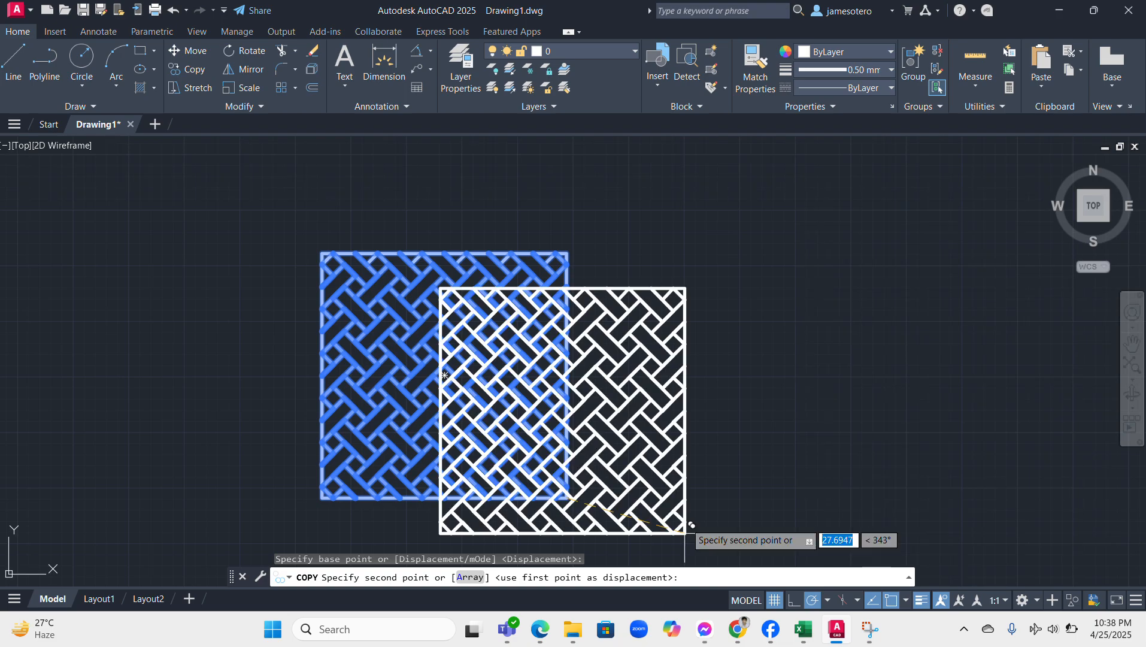
{"action": "left_click", "coordinate": [926, 499]}
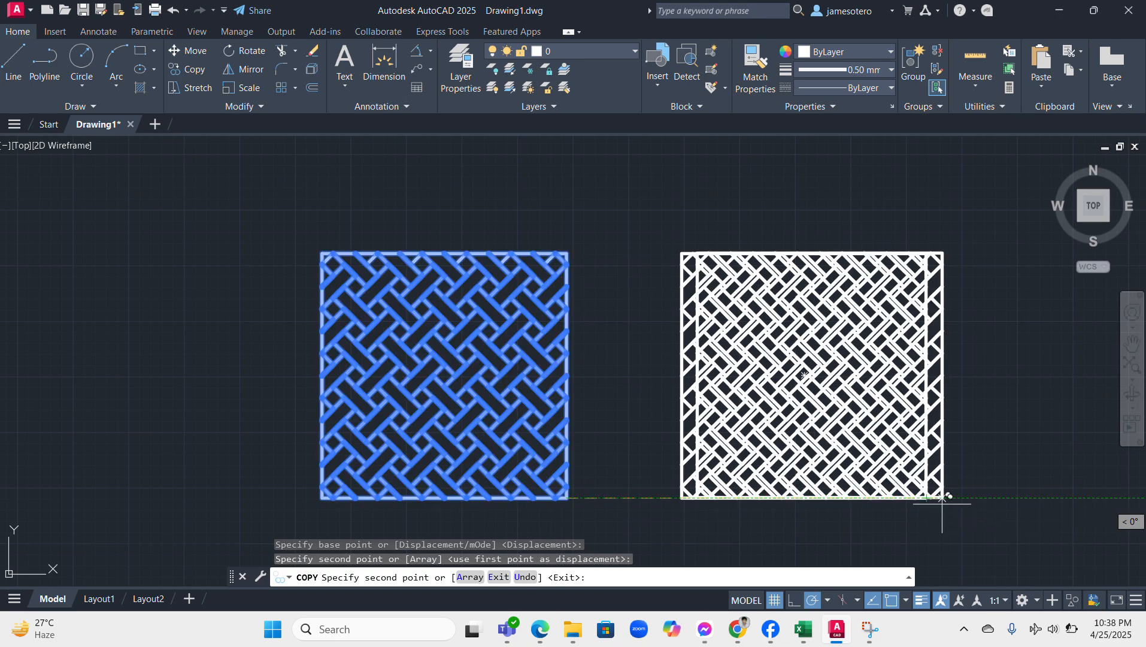
{"action": "key", "text": "Escape"}
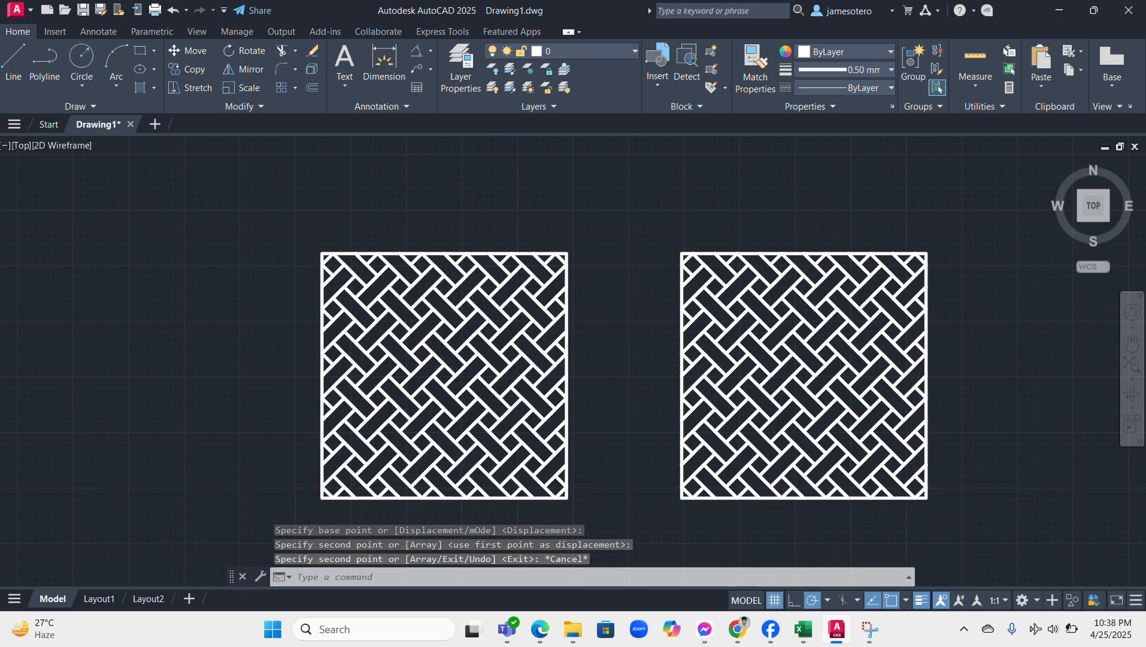
Step: Try to scale the right-hand weave copy by reference length from its lower-left corner
{"action": "scroll", "coordinate": [657, 246], "scroll_direction": "down", "scroll_amount": 3}
{"action": "left_click", "coordinate": [655, 235]}
{"action": "left_click", "coordinate": [863, 421]}
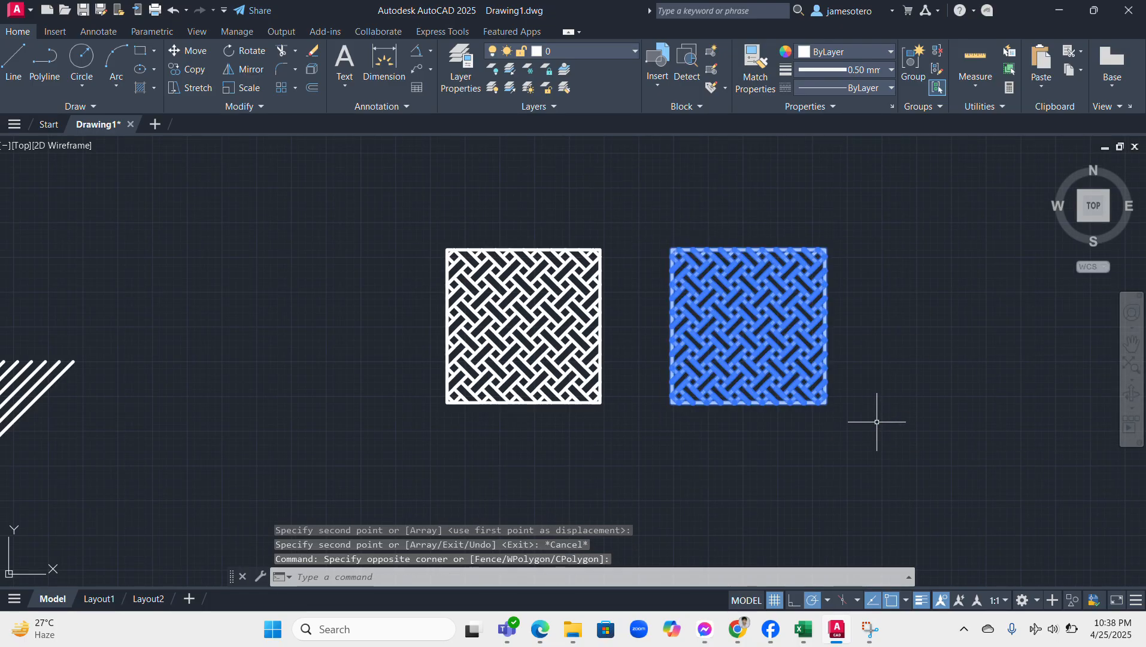
{"action": "type", "text": "cale"}
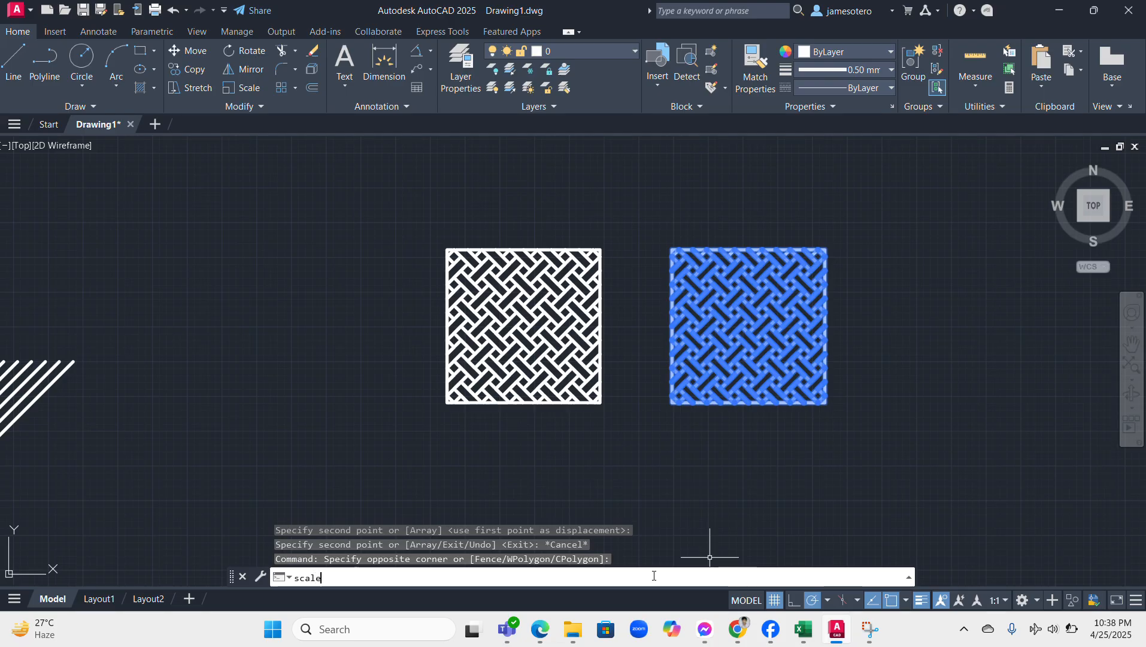
{"action": "key", "text": "Return"}
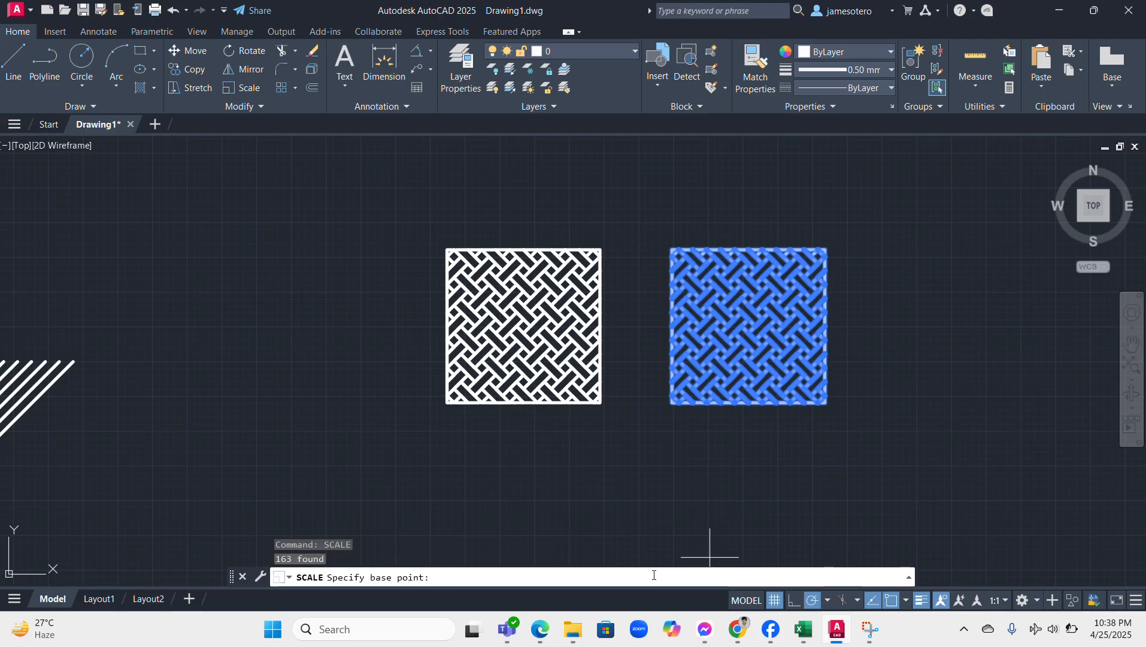
{"action": "scroll", "coordinate": [602, 435], "scroll_direction": "up", "scroll_amount": 4}
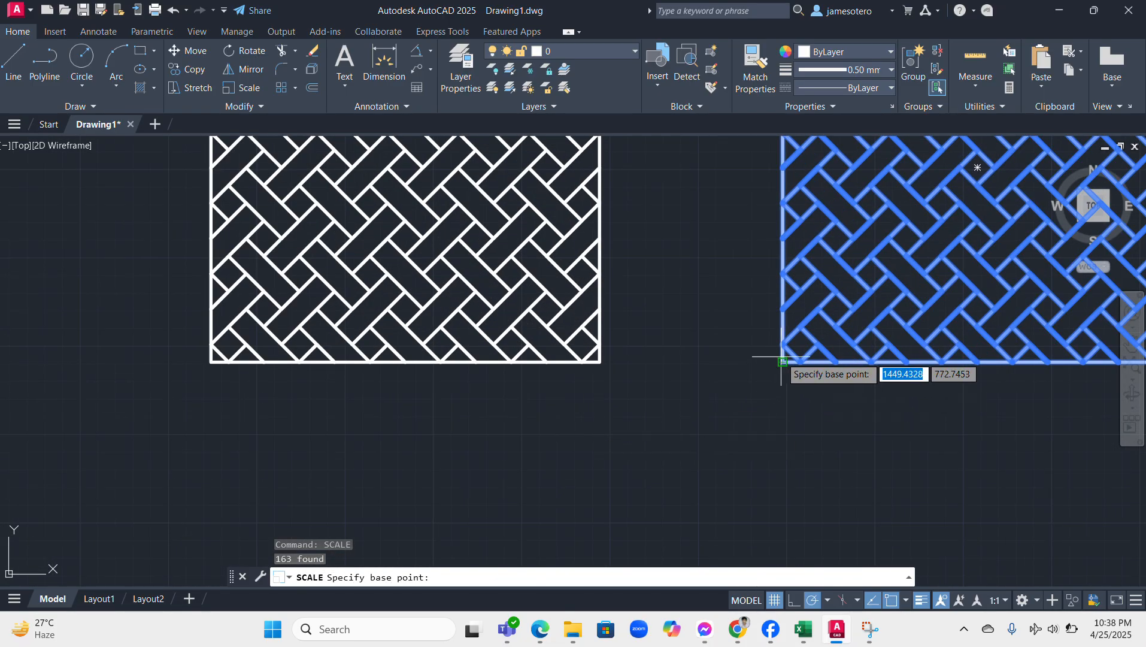
{"action": "left_click", "coordinate": [783, 361]}
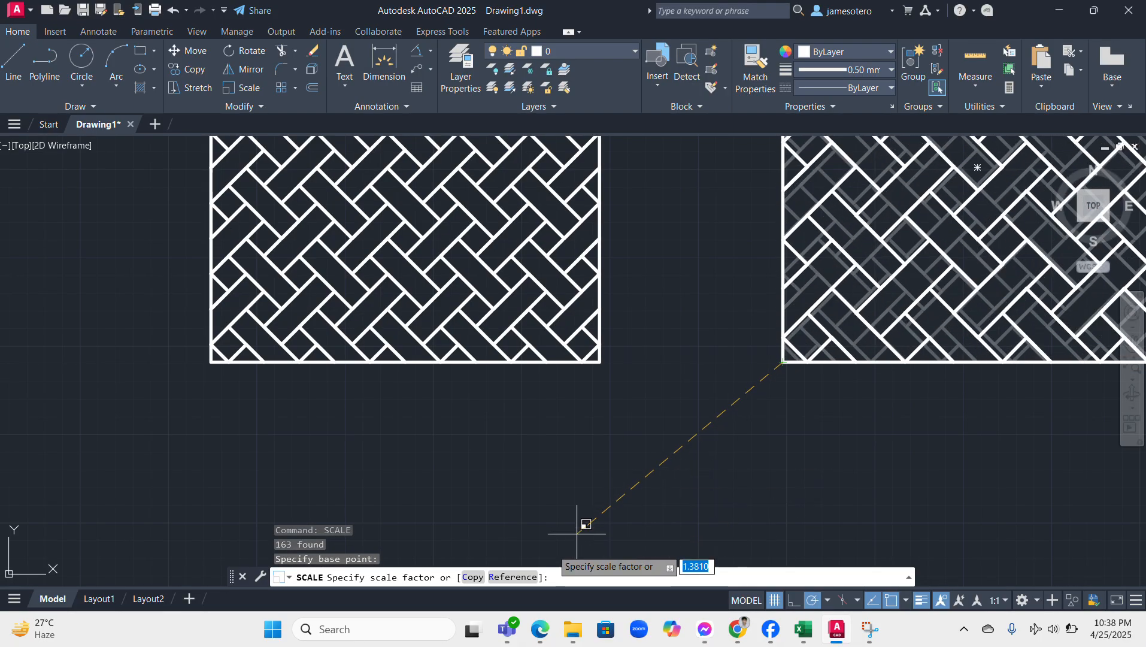
{"action": "left_click", "coordinate": [513, 577]}
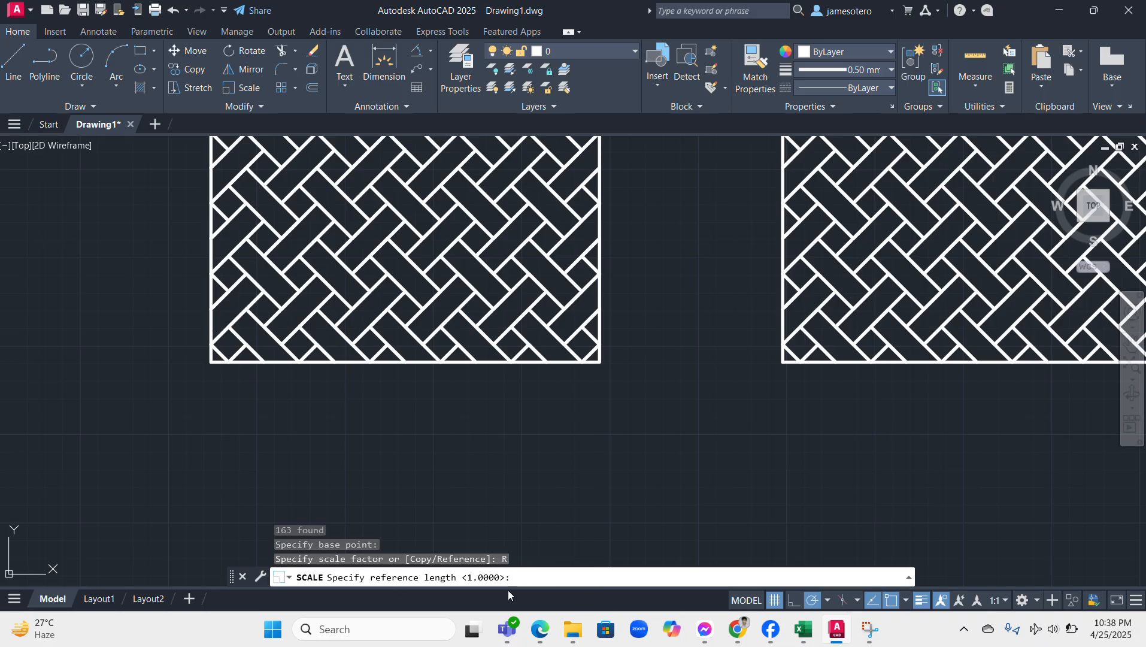
{"action": "key", "text": "Escape"}
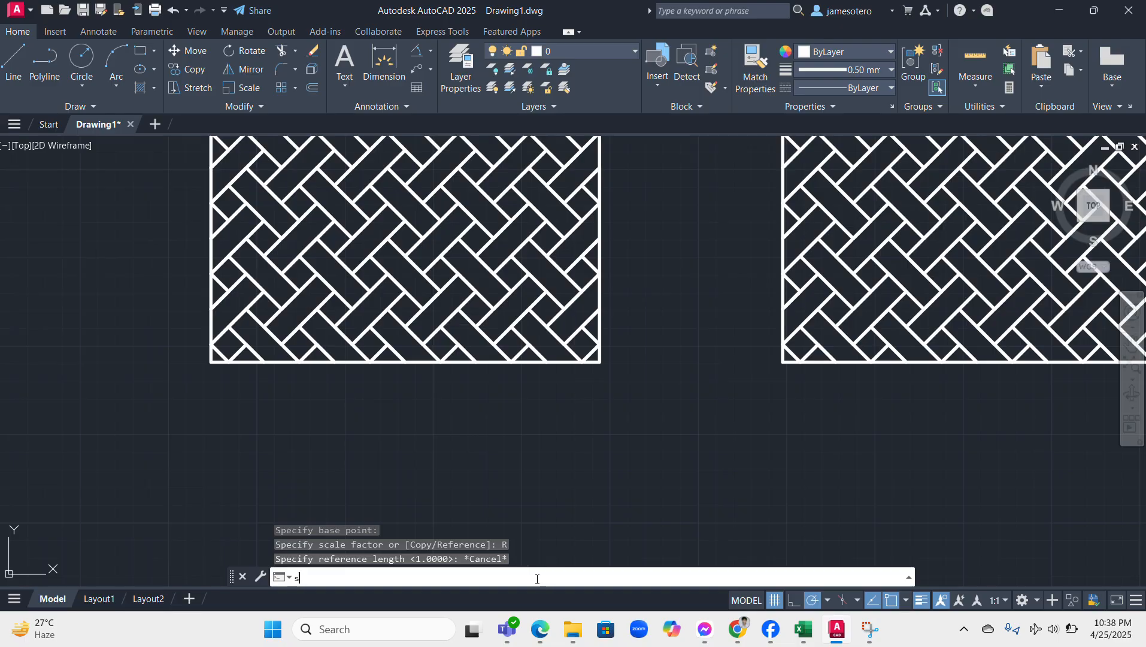
{"action": "type", "text": "scale"}
{"action": "key", "text": "Return"}
{"action": "type", "text": "angle"}
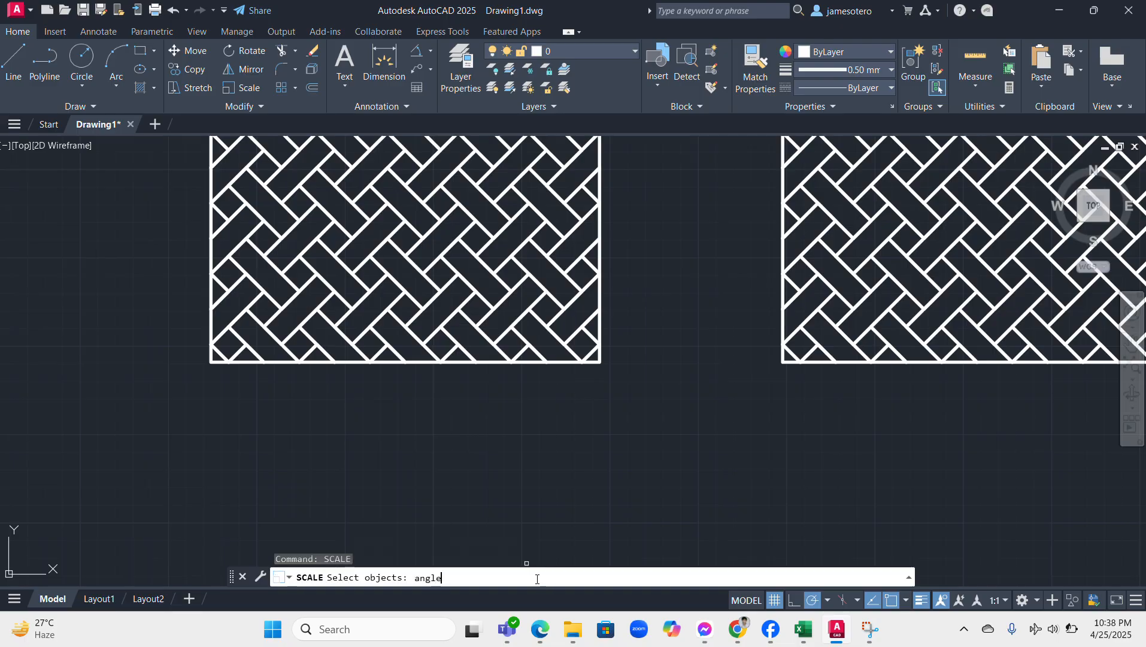
{"action": "key", "text": "BackSpace"}
{"action": "key", "text": "BackSpace"}
{"action": "key", "text": "BackSpace"}
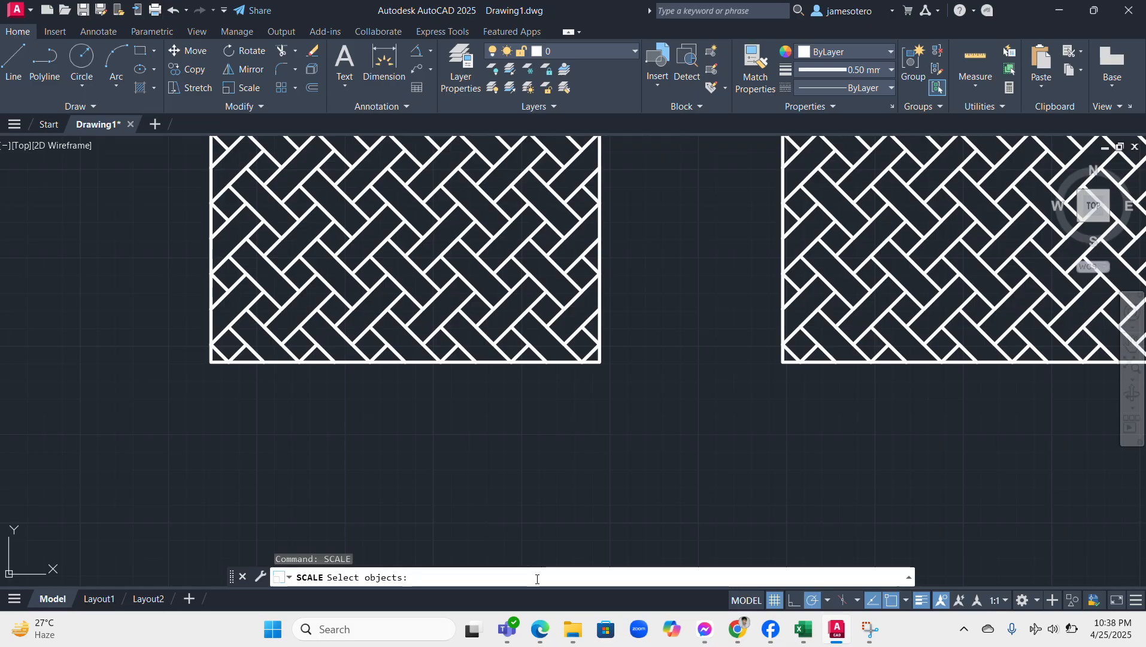
{"action": "key", "text": "Escape"}
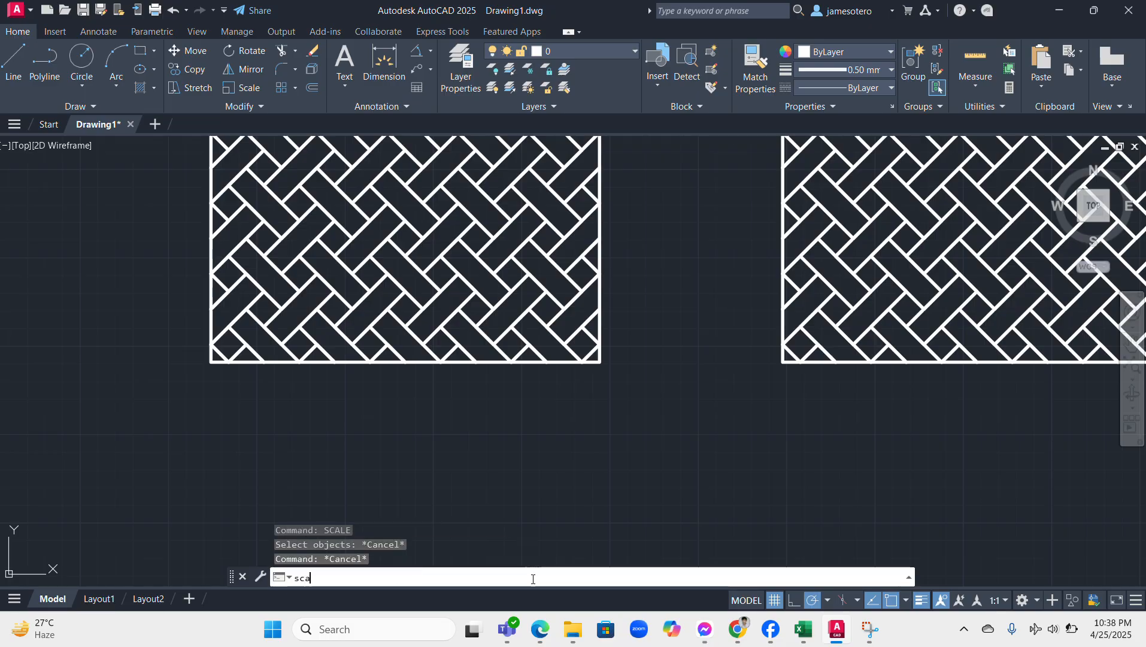
{"action": "type", "text": "eangle"}
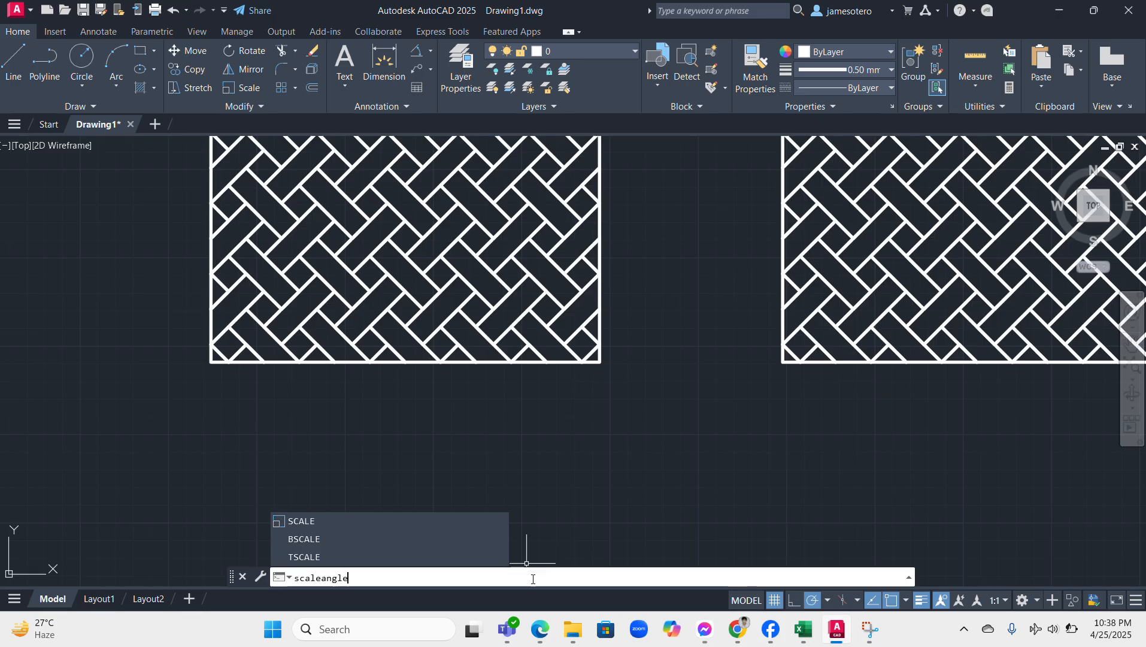
{"action": "key", "text": "Escape"}
{"action": "key", "text": "Escape"}
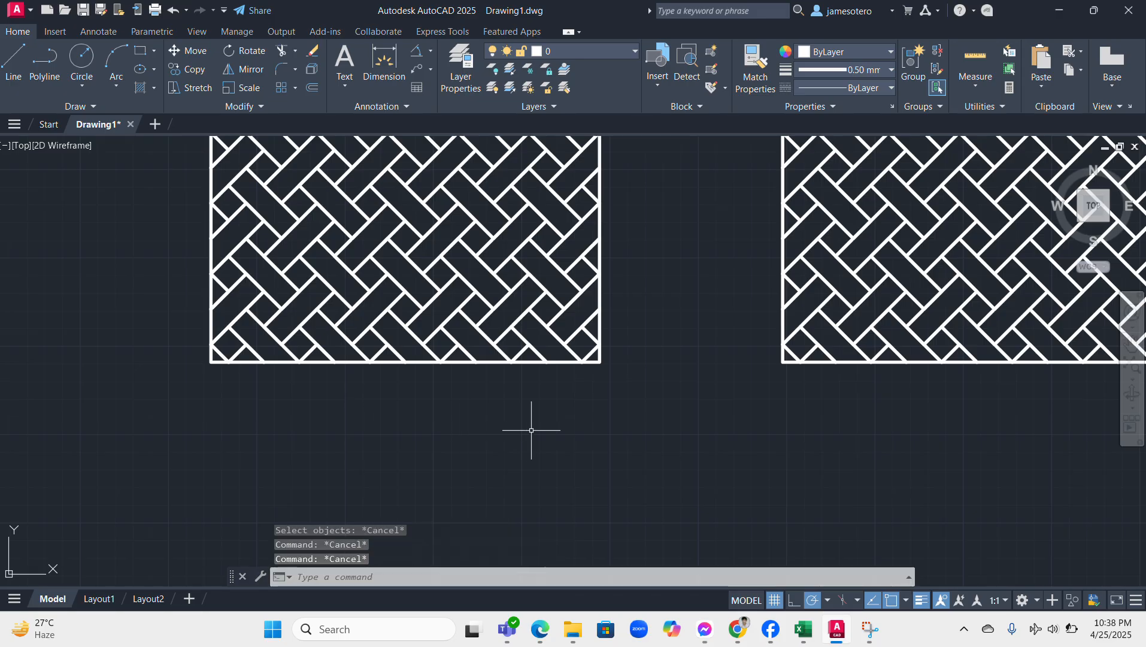
Step: Erase the right-hand duplicate of the framed weave
{"action": "scroll", "coordinate": [529, 429], "scroll_direction": "down", "scroll_amount": 3}
{"action": "left_click", "coordinate": [519, 341]}
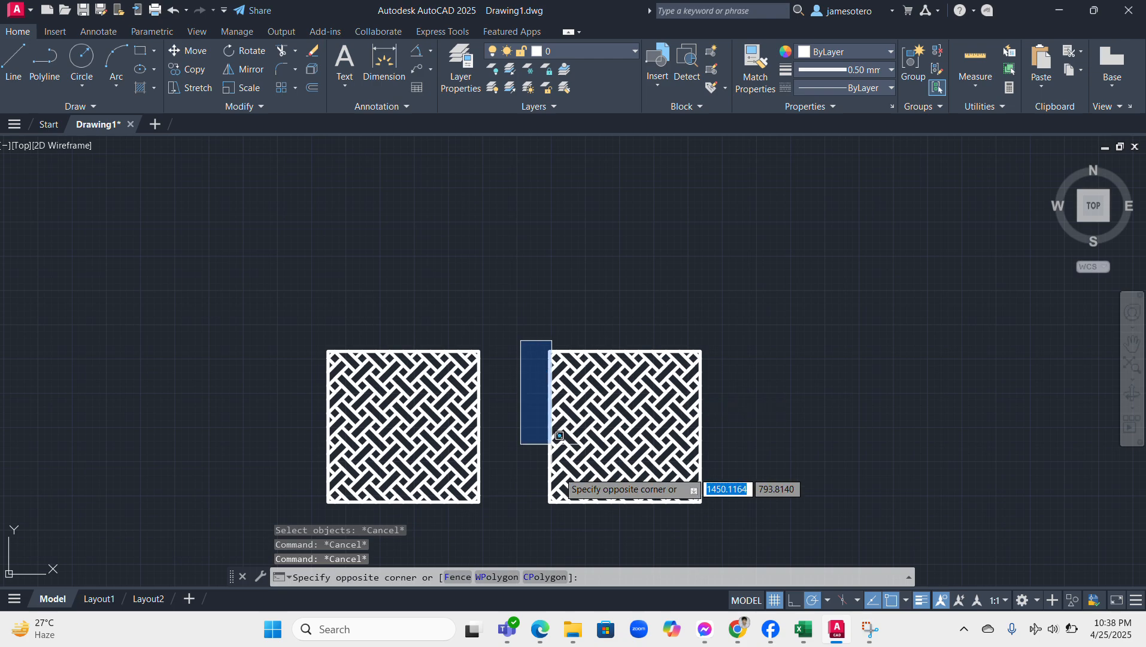
{"action": "left_click", "coordinate": [706, 507]}
{"action": "right_click", "coordinate": [726, 526]}
{"action": "left_click", "coordinate": [759, 275]}
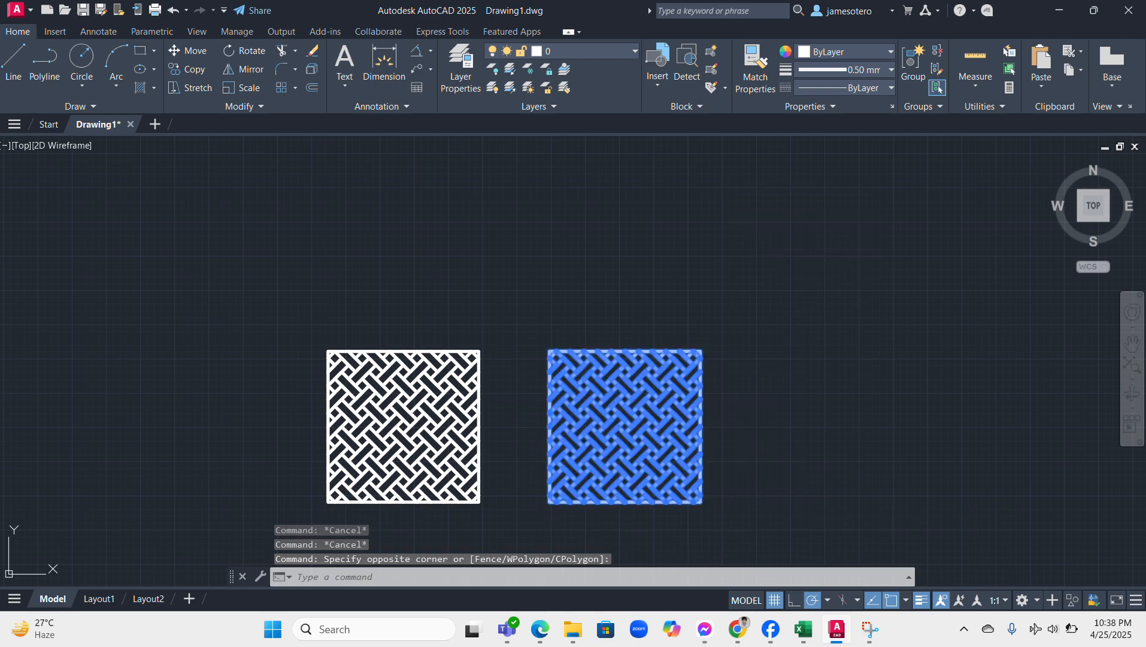
Step: Examine the remaining framed weave copy alongside the diagonal strip construction, the trimmed weave with outer strips and the empty square
{"action": "scroll", "coordinate": [691, 432], "scroll_direction": "up", "scroll_amount": 2}
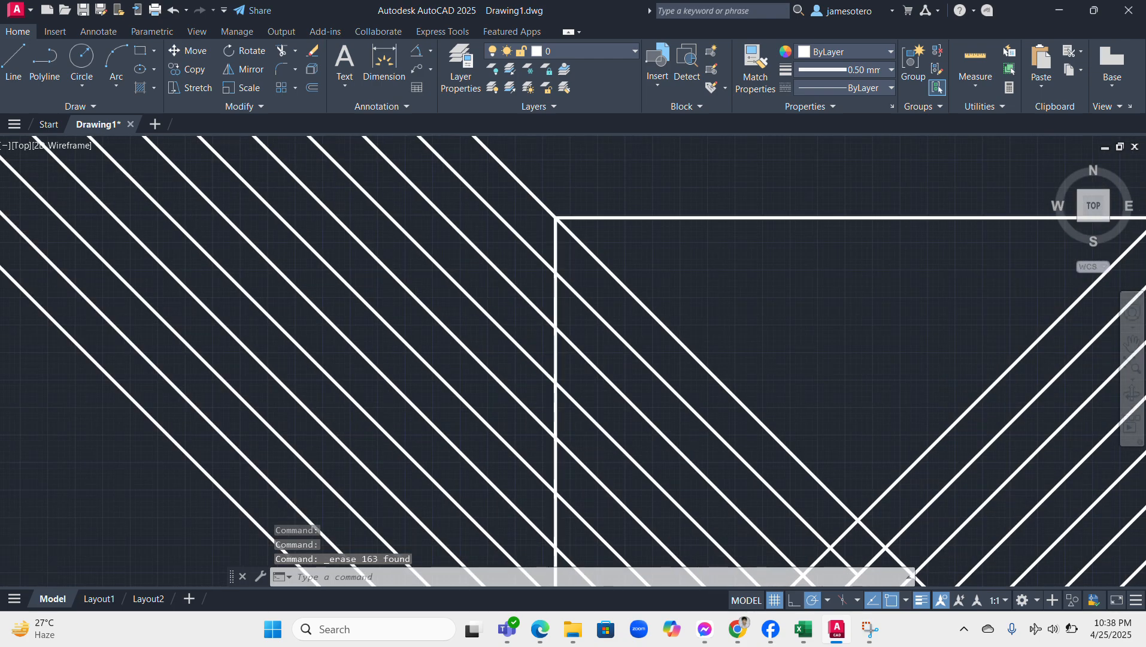
{"action": "scroll", "coordinate": [796, 369], "scroll_direction": "down", "scroll_amount": 3}
{"action": "scroll", "coordinate": [879, 450], "scroll_direction": "up", "scroll_amount": 2}
{"action": "scroll", "coordinate": [881, 467], "scroll_direction": "down", "scroll_amount": 2}
{"action": "scroll", "coordinate": [941, 481], "scroll_direction": "up", "scroll_amount": 3}
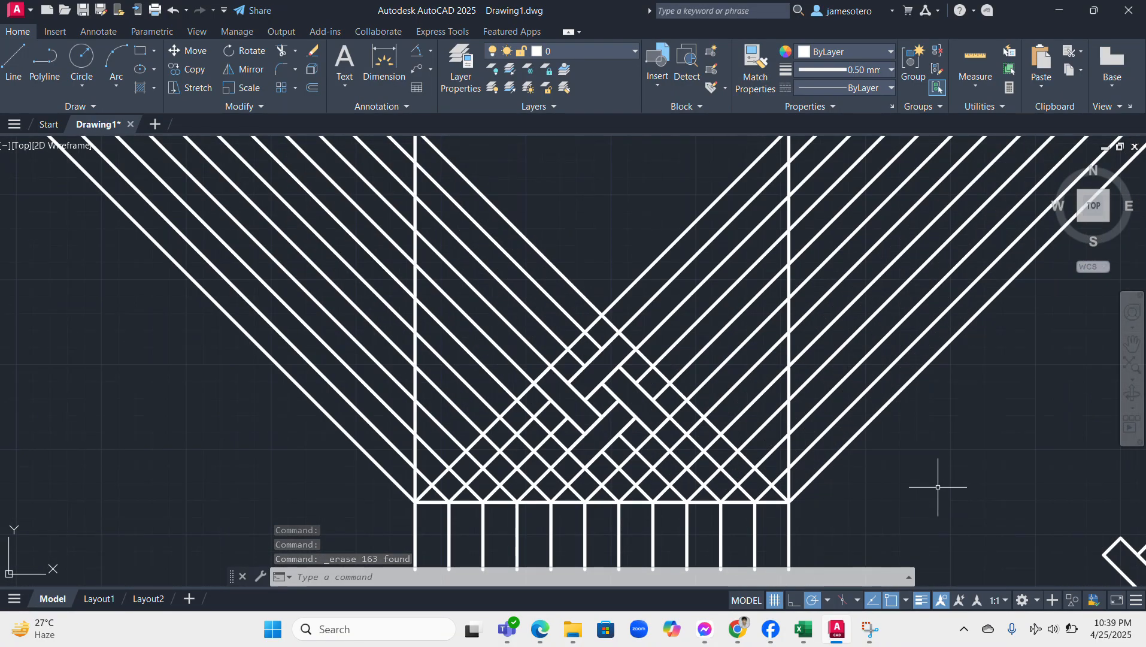
{"action": "scroll", "coordinate": [926, 493], "scroll_direction": "down", "scroll_amount": 4}
{"action": "scroll", "coordinate": [939, 419], "scroll_direction": "up", "scroll_amount": 4}
{"action": "scroll", "coordinate": [939, 419], "scroll_direction": "down", "scroll_amount": 4}
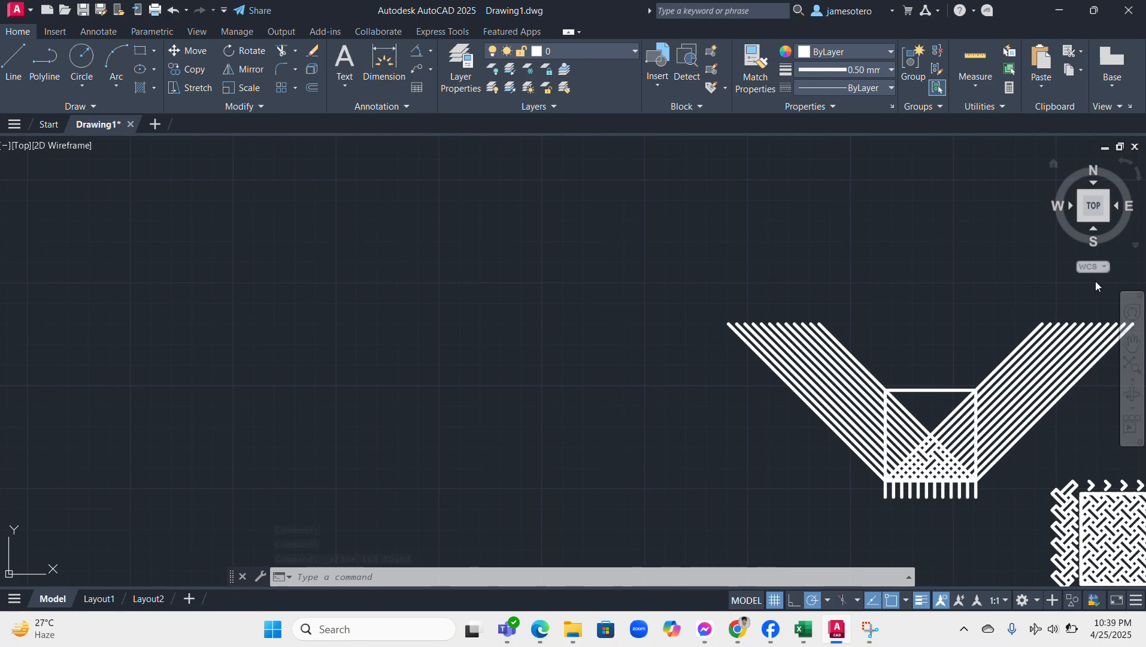
{"action": "middle_click_drag", "start_coordinate": [970, 309], "coordinate": [356, 283]}
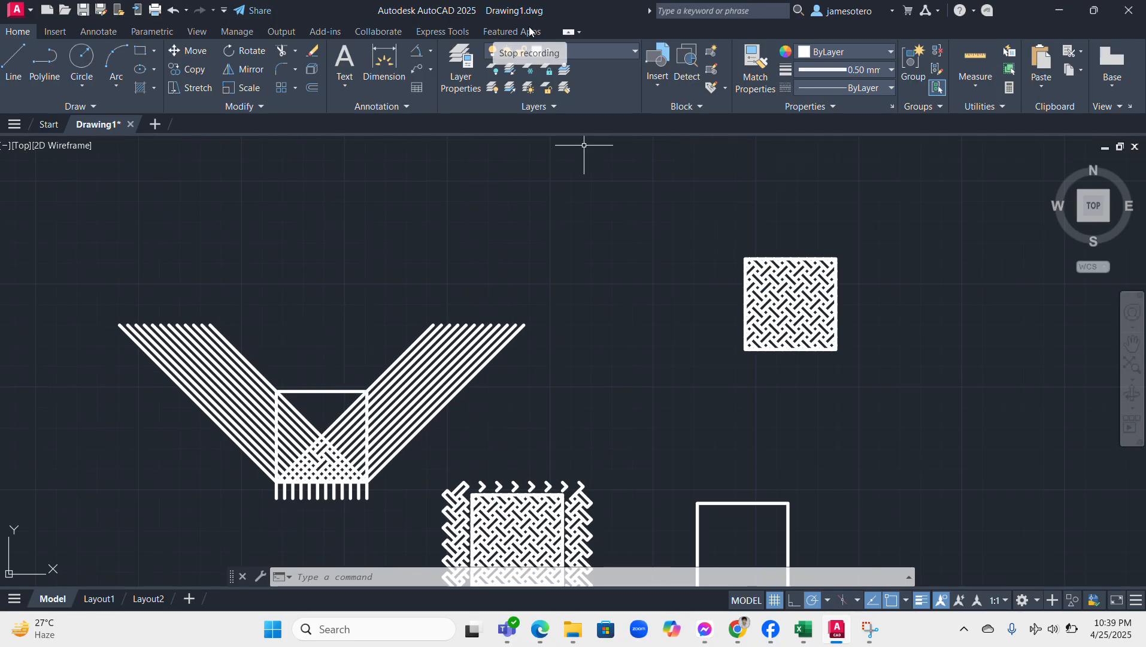
{"action": "scroll", "coordinate": [722, 259], "scroll_direction": "up", "scroll_amount": 2}
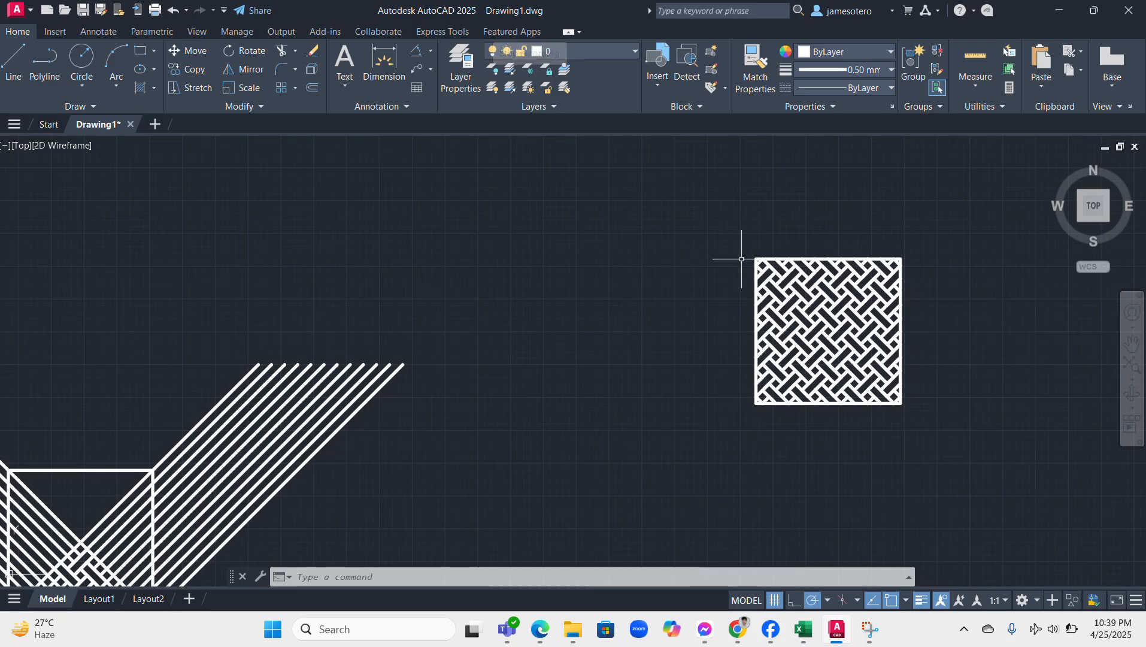
{"action": "scroll", "coordinate": [653, 249], "scroll_direction": "down", "scroll_amount": 3}
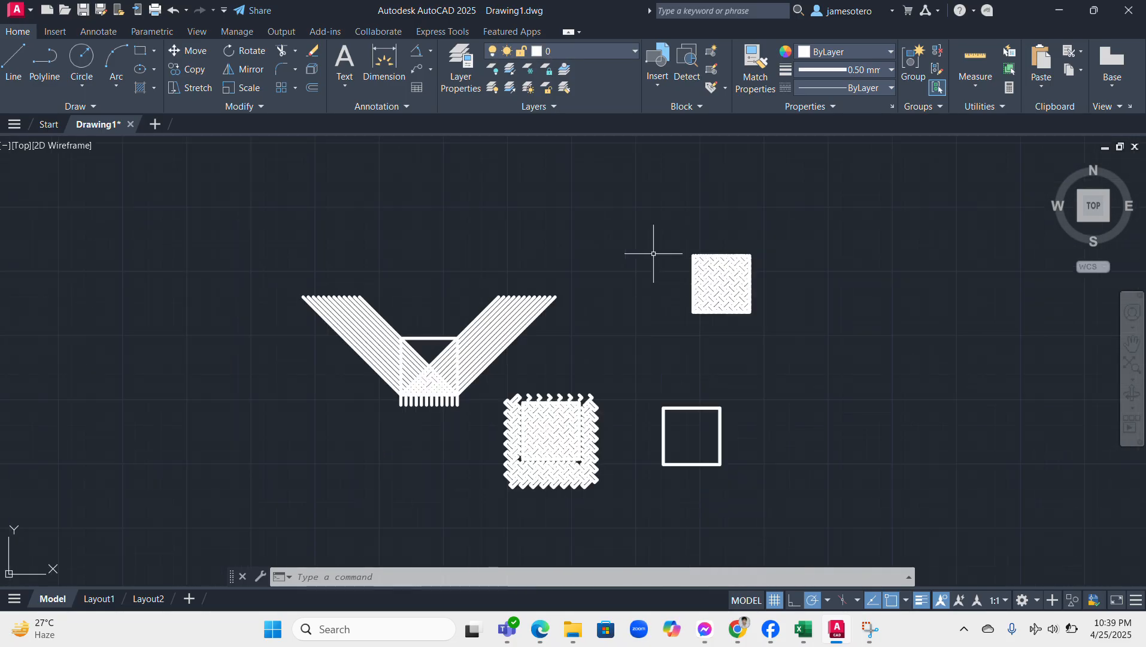
{"action": "scroll", "coordinate": [682, 215], "scroll_direction": "up", "scroll_amount": 2}
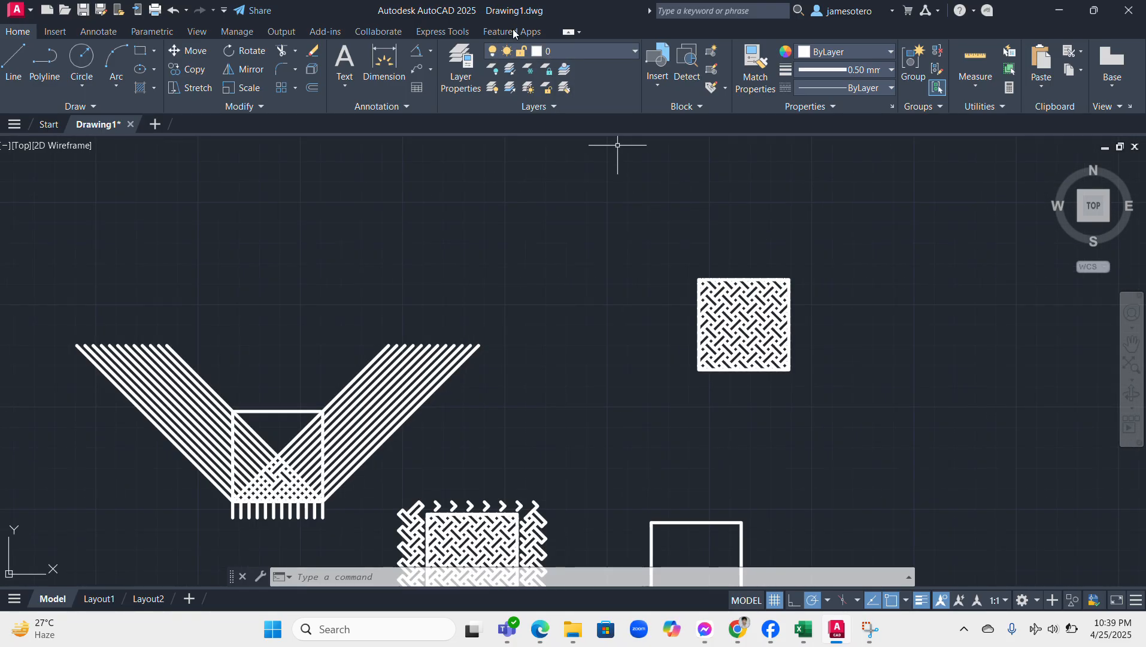